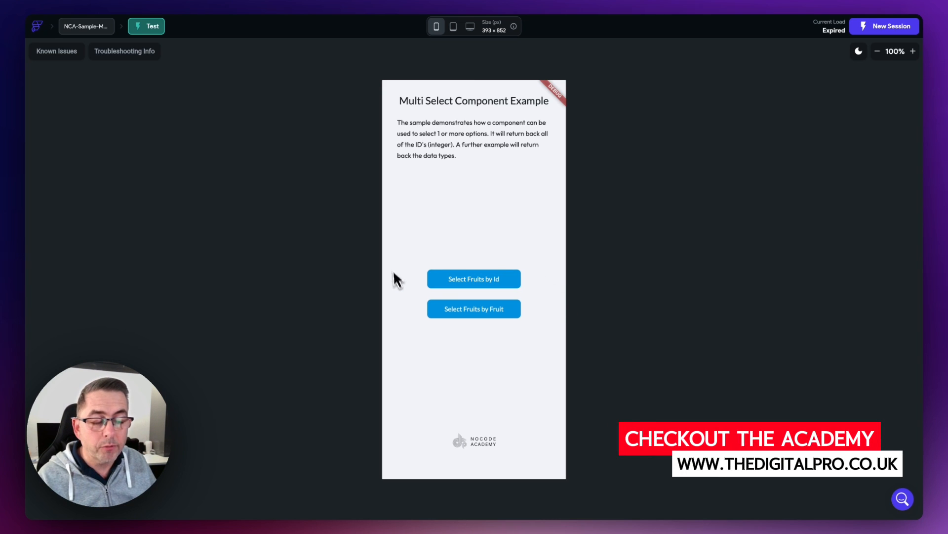
Step: Try the by-Id fruit selector in the test app: toggle Lemon on and off, pick Orange and Kiwi, and confirm the fruits
{"action": "left_click", "coordinate": [475, 279]}
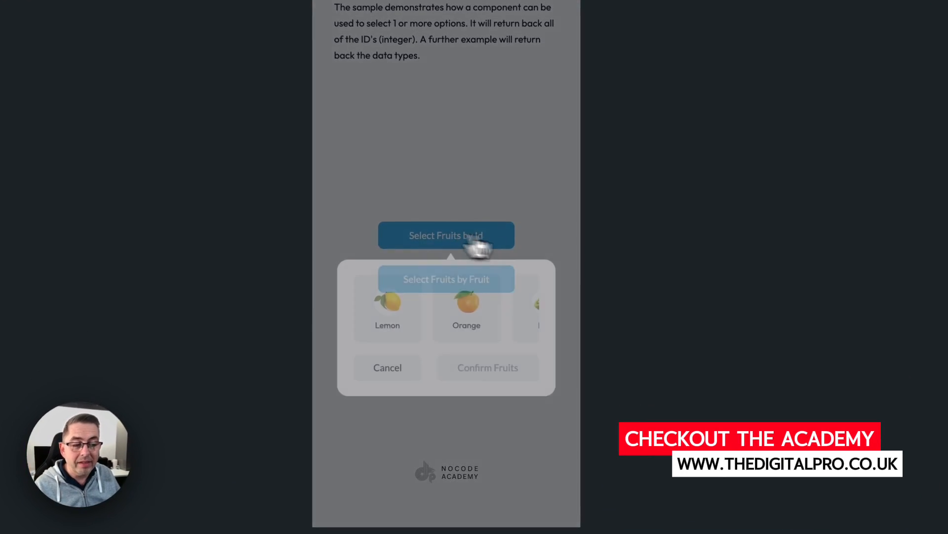
{"action": "mouse_move", "coordinate": [477, 304]}
{"action": "left_mouse_down"}
{"action": "mouse_move", "coordinate": [402, 303]}
{"action": "mouse_move", "coordinate": [545, 312]}
{"action": "mouse_move", "coordinate": [423, 311]}
{"action": "mouse_move", "coordinate": [466, 318]}
{"action": "left_mouse_up"}
{"action": "left_click", "coordinate": [498, 322]}
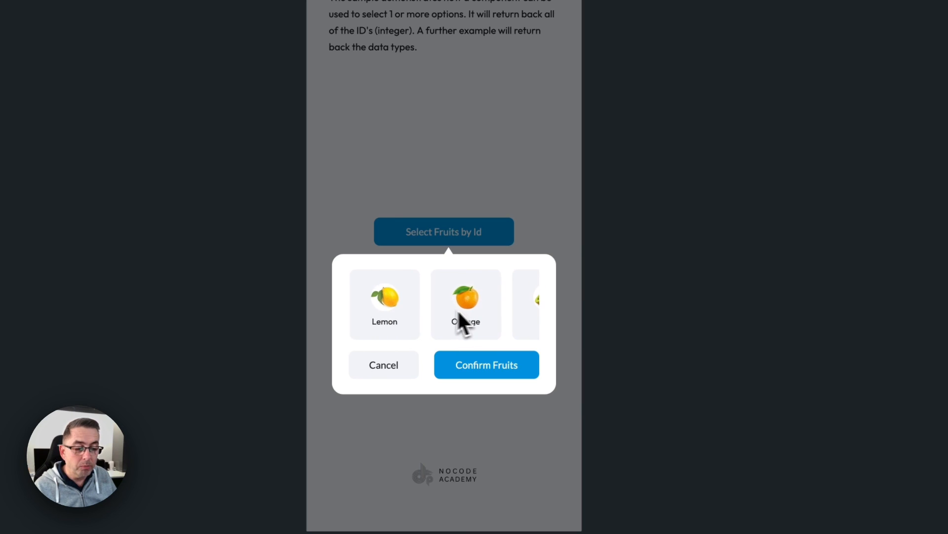
{"action": "left_click", "coordinate": [388, 310]}
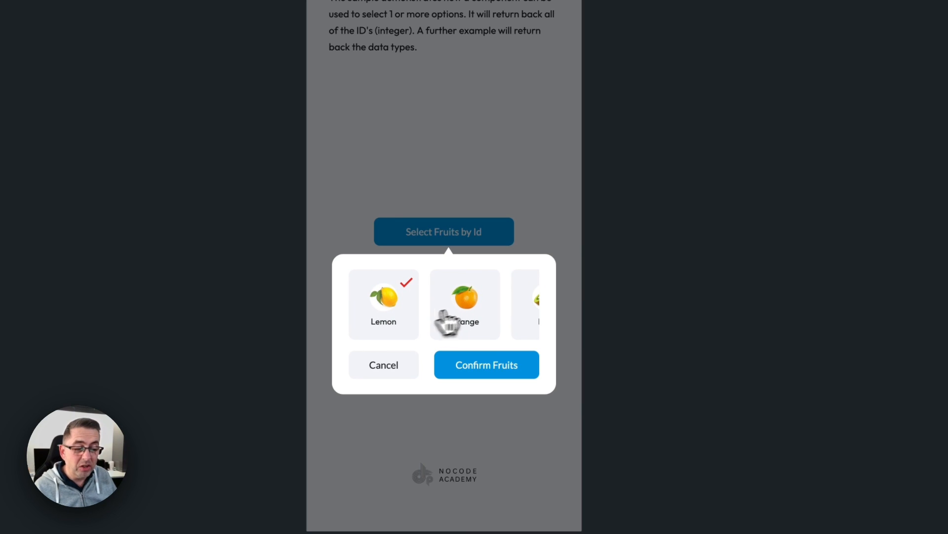
{"action": "left_click", "coordinate": [400, 307]}
{"action": "left_click", "coordinate": [465, 305]}
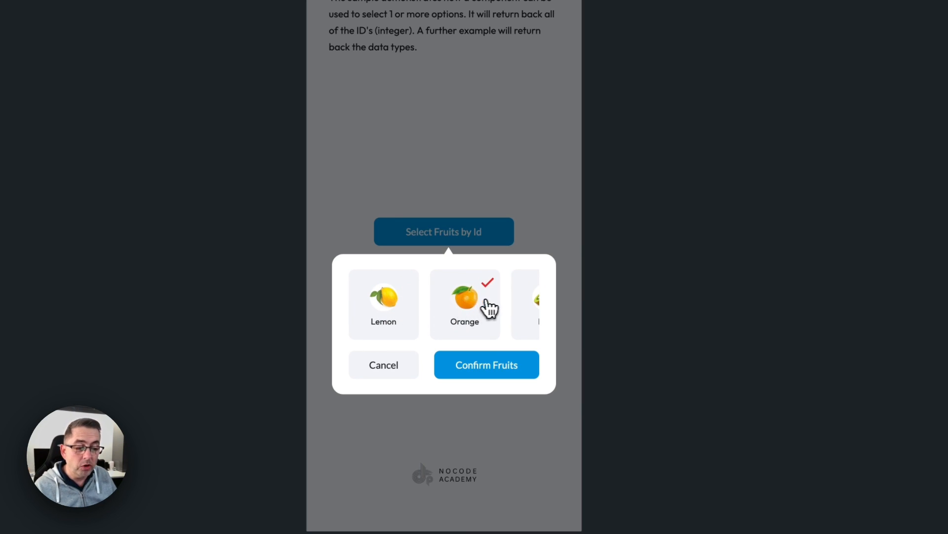
{"action": "left_click_drag", "start_coordinate": [489, 307], "coordinate": [437, 295]}
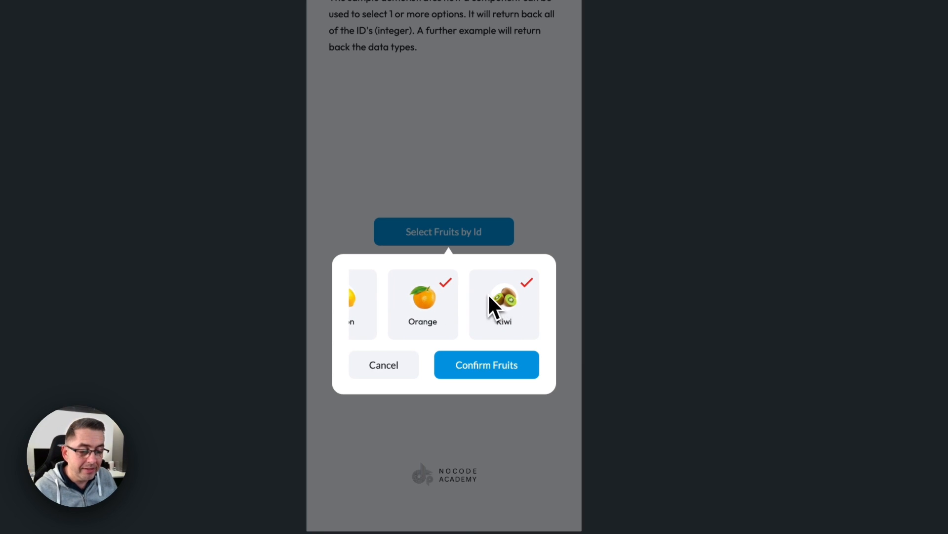
{"action": "left_click", "coordinate": [499, 364]}
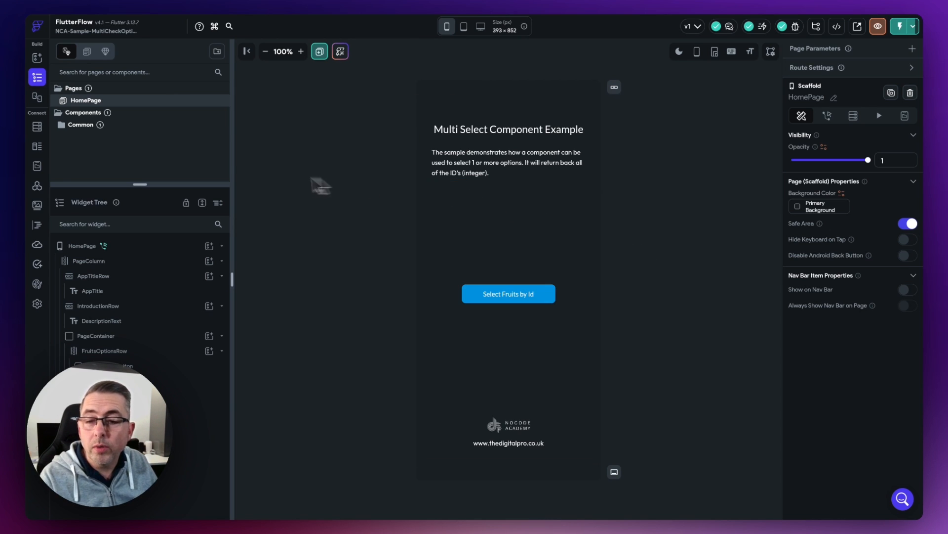
Step: Review the Fruit data type's fields and the default items of the fruit app state variable
{"action": "left_click", "coordinate": [38, 147]}
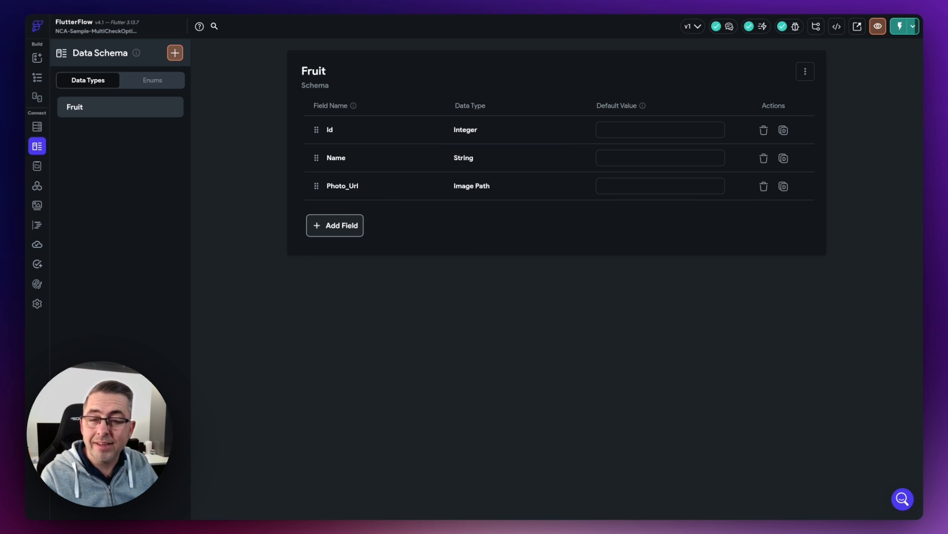
{"action": "left_click", "coordinate": [37, 165]}
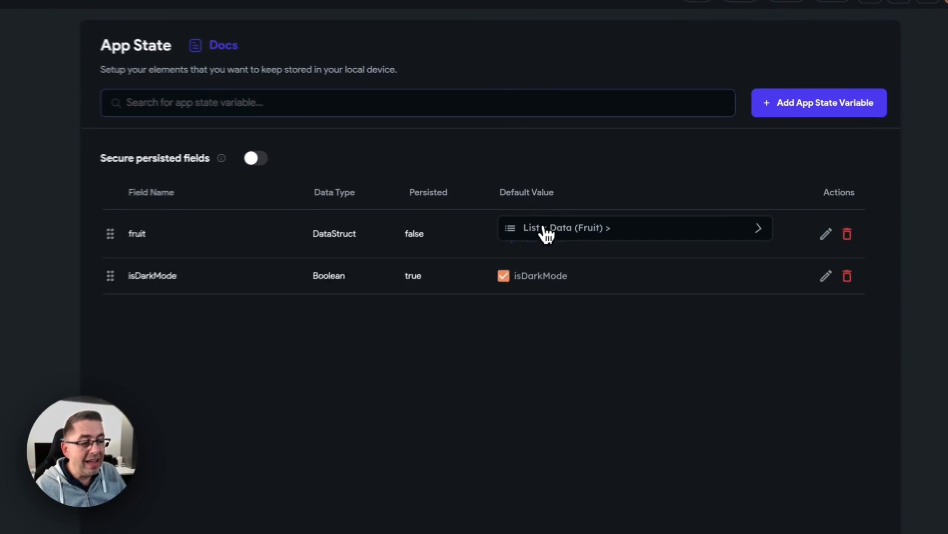
{"action": "left_click", "coordinate": [591, 196]}
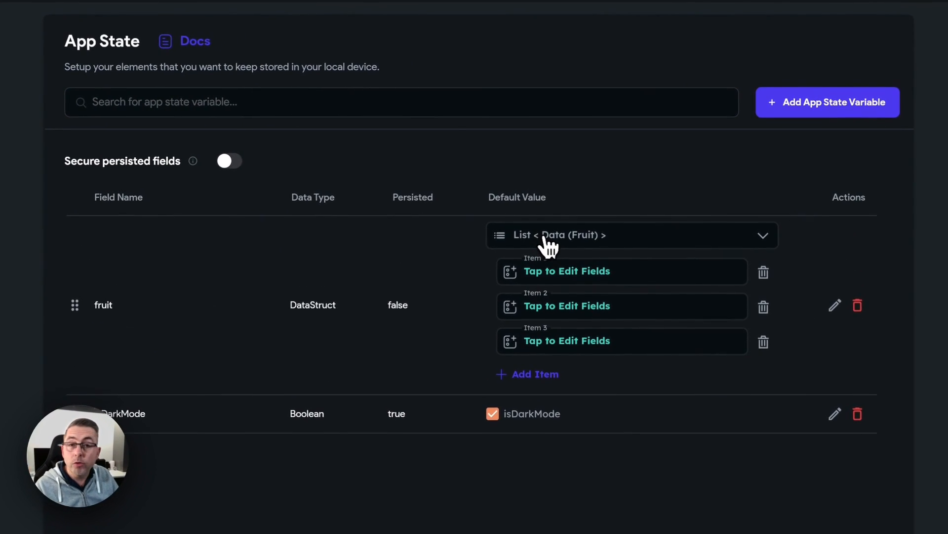
{"action": "left_click", "coordinate": [549, 242]}
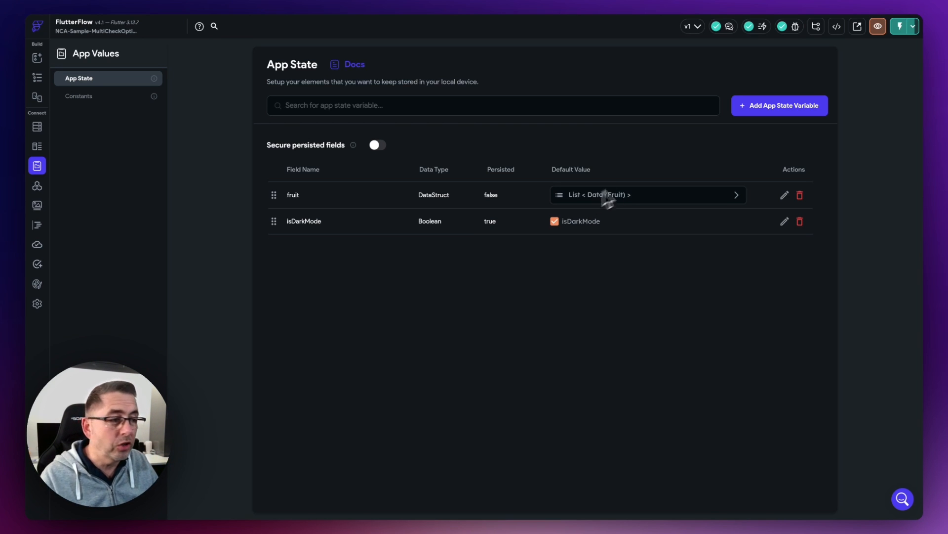
Step: Create a non-persisted app state variable named list, set up as a list of the Fruit data type
{"action": "left_click", "coordinate": [771, 110]}
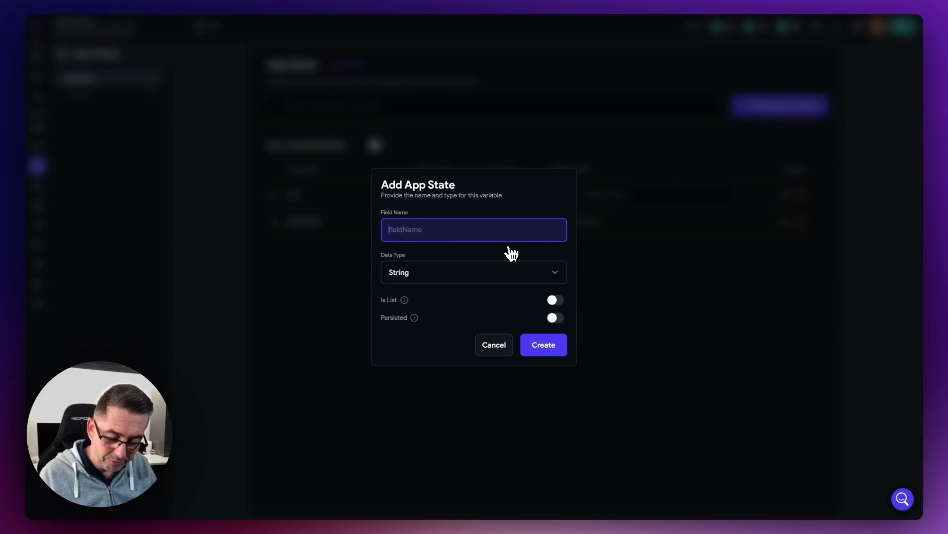
{"action": "type", "text": "list"}
{"action": "left_click", "coordinate": [439, 276]}
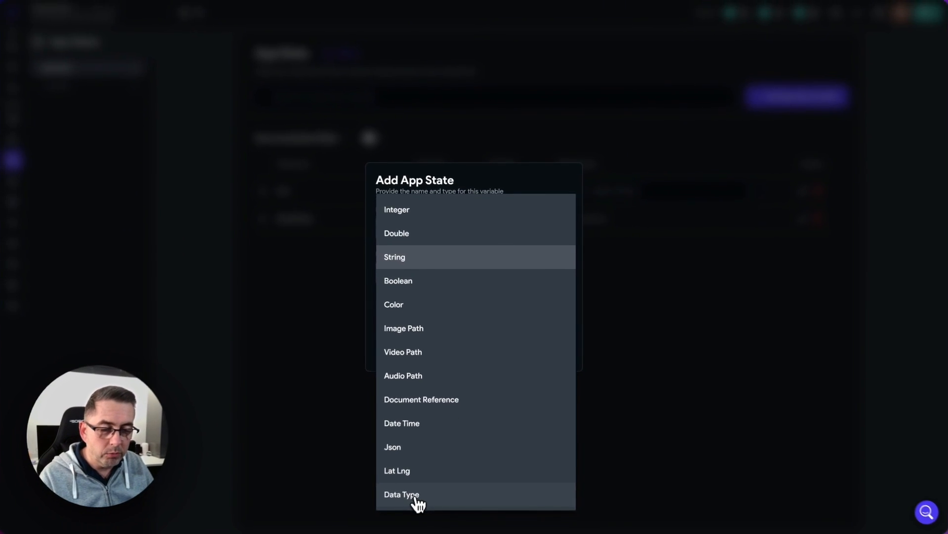
{"action": "left_click", "coordinate": [420, 484]}
{"action": "left_click", "coordinate": [425, 291]}
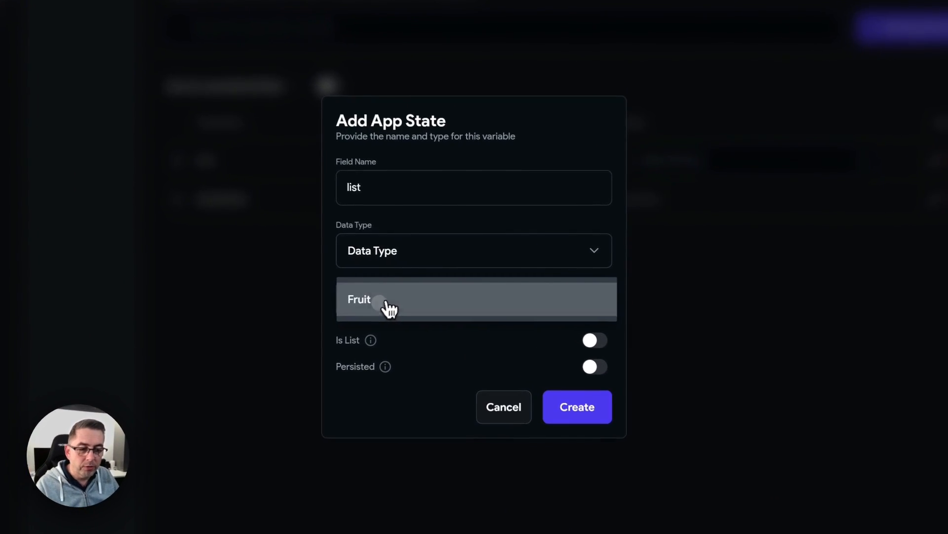
{"action": "left_click", "coordinate": [389, 309]}
{"action": "left_click", "coordinate": [594, 341]}
{"action": "left_click", "coordinate": [581, 417]}
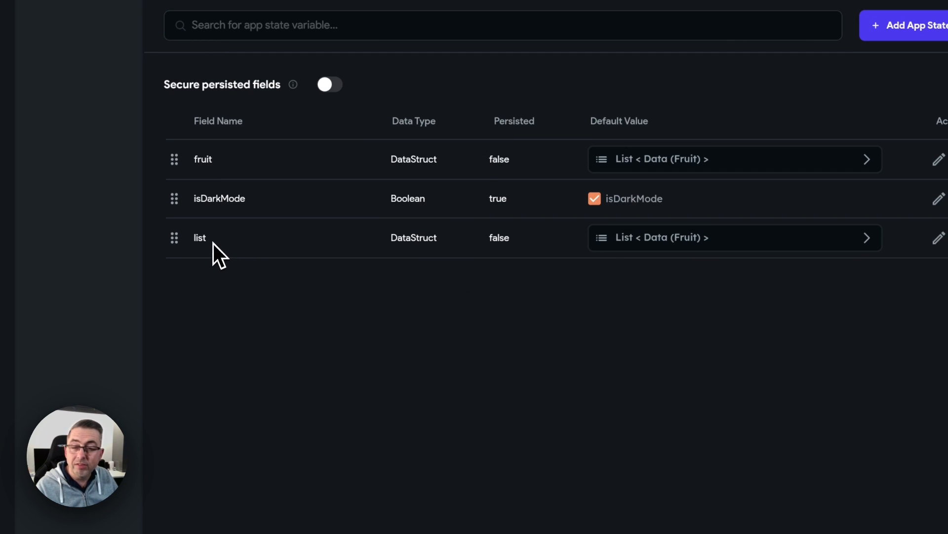
Step: Inspect the default values of the list and fruit variables, including the Id, Name and Photo_Url of all three fruit items
{"action": "left_click", "coordinate": [654, 239]}
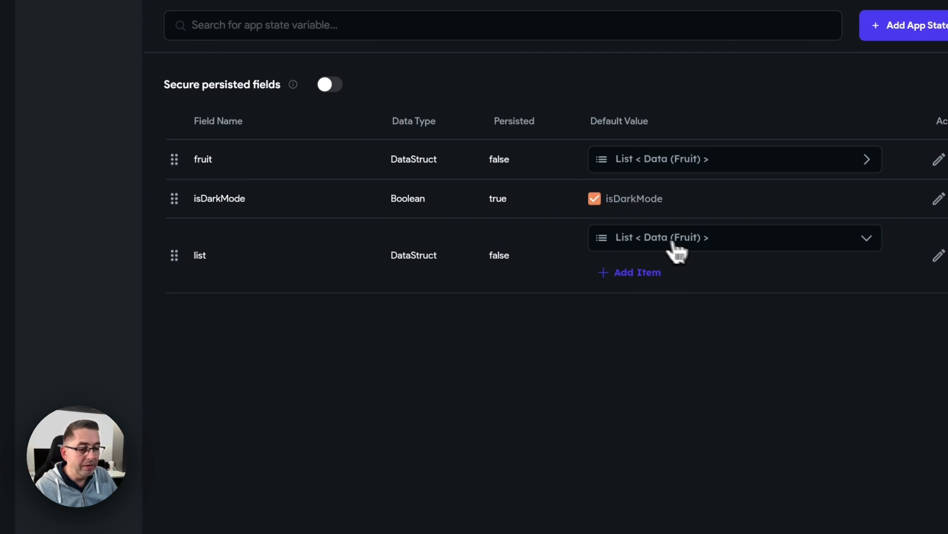
{"action": "left_click", "coordinate": [647, 165]}
{"action": "left_click", "coordinate": [647, 196]}
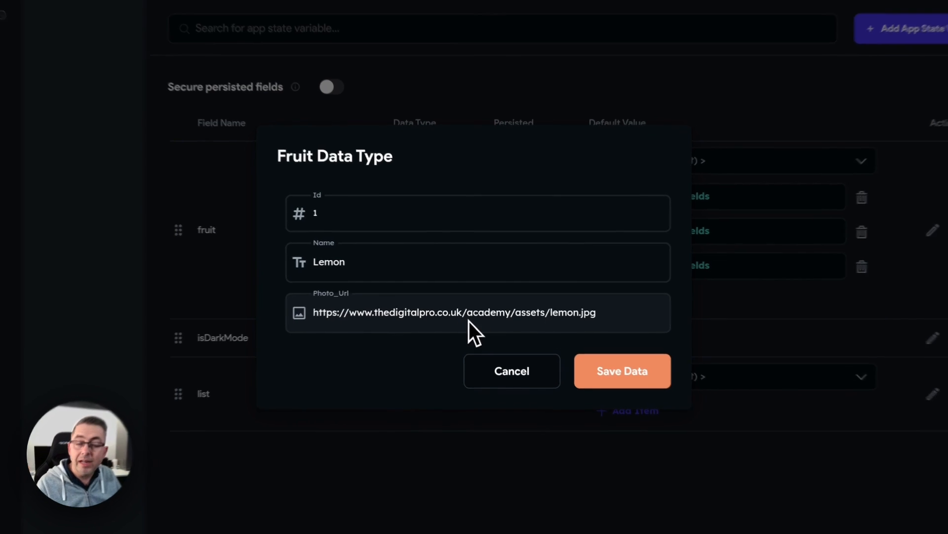
{"action": "left_click", "coordinate": [514, 371]}
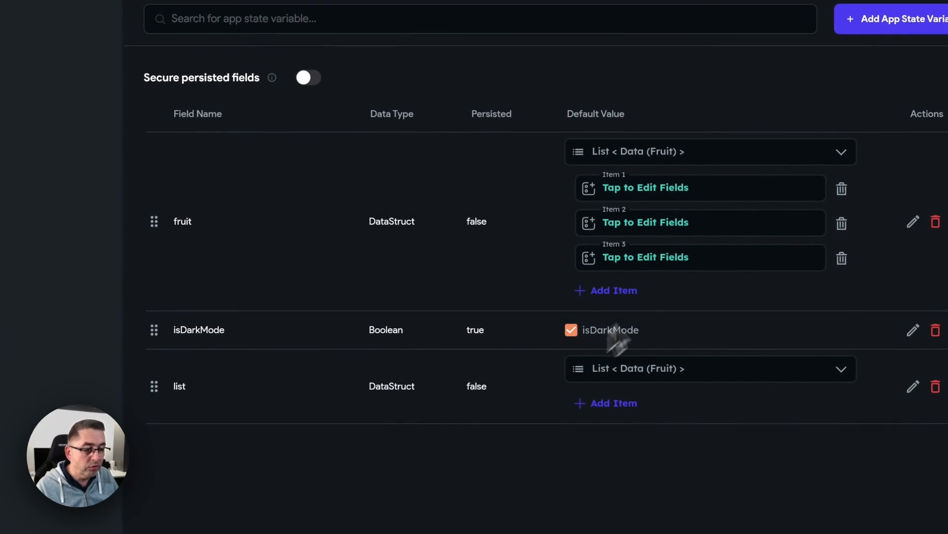
{"action": "left_click", "coordinate": [676, 228]}
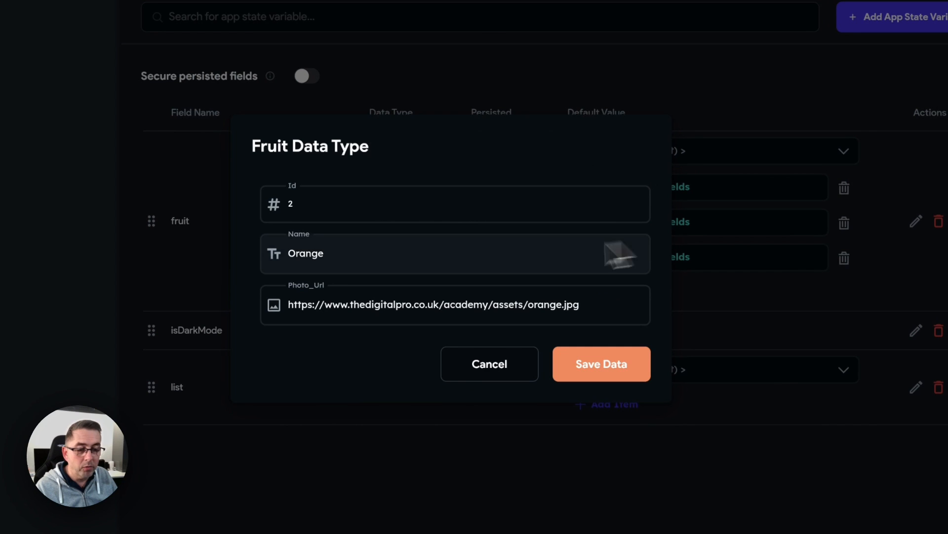
{"action": "left_click", "coordinate": [488, 371]}
{"action": "left_click", "coordinate": [673, 267]}
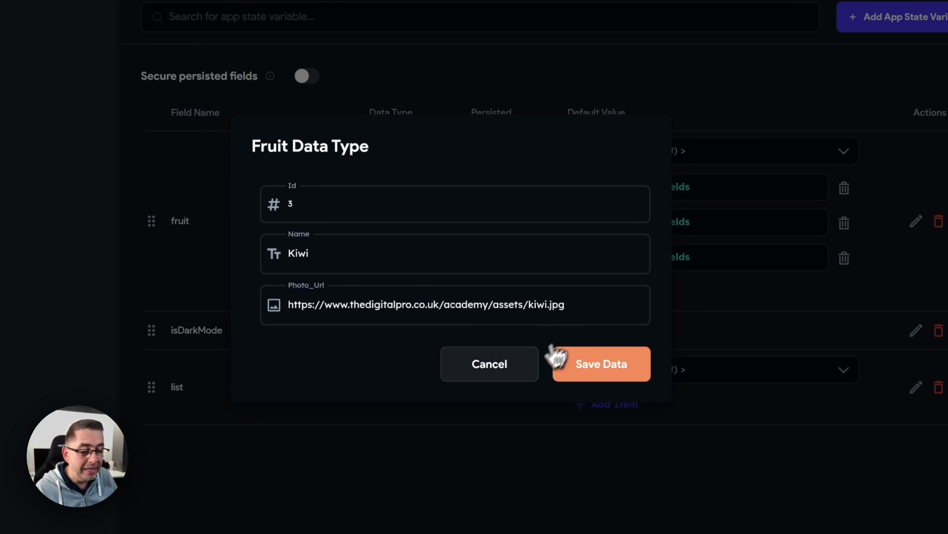
{"action": "left_click", "coordinate": [490, 370]}
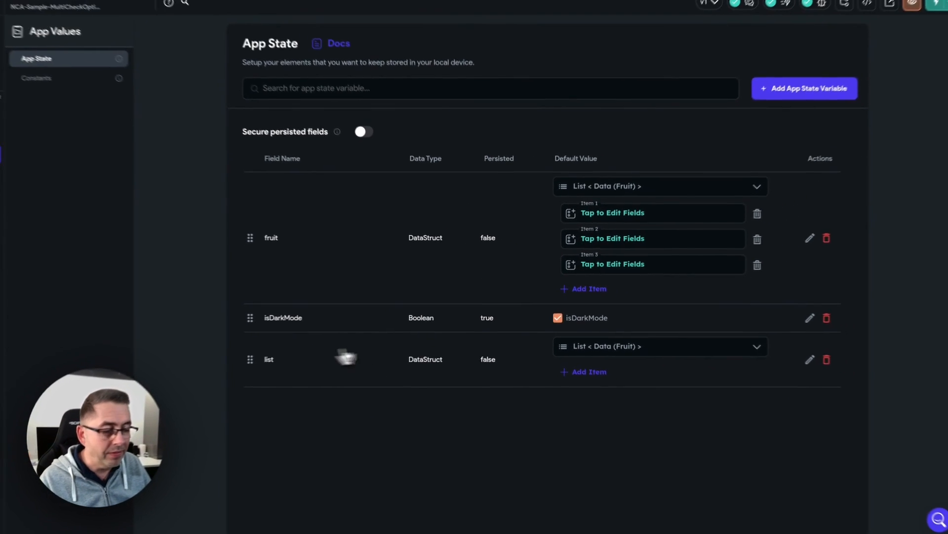
Step: Delete the list app state variable
{"action": "left_click", "coordinate": [938, 386]}
{"action": "left_click", "coordinate": [542, 287]}
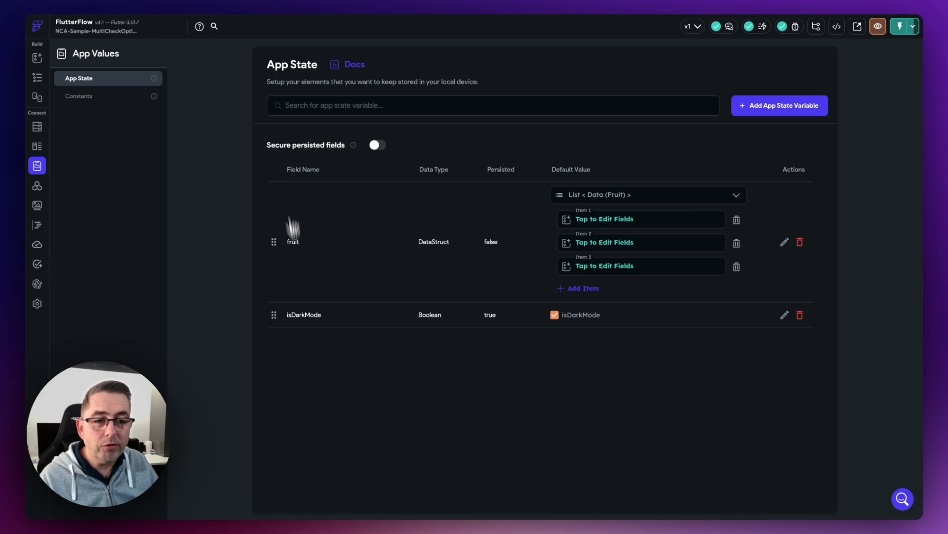
Step: Create a blank component named SelectFruitsByIdComponent in the Components folder
{"action": "left_click", "coordinate": [38, 77]}
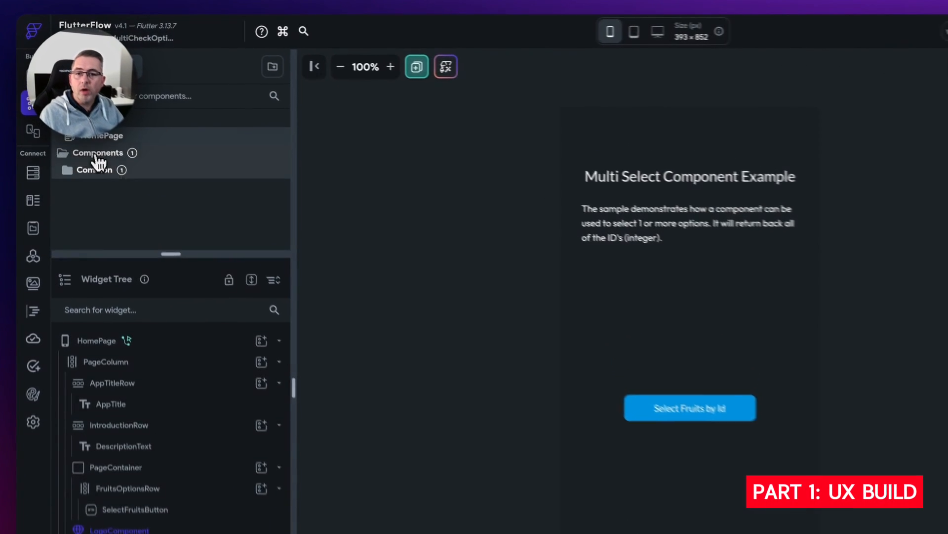
{"action": "right_click", "coordinate": [99, 155]}
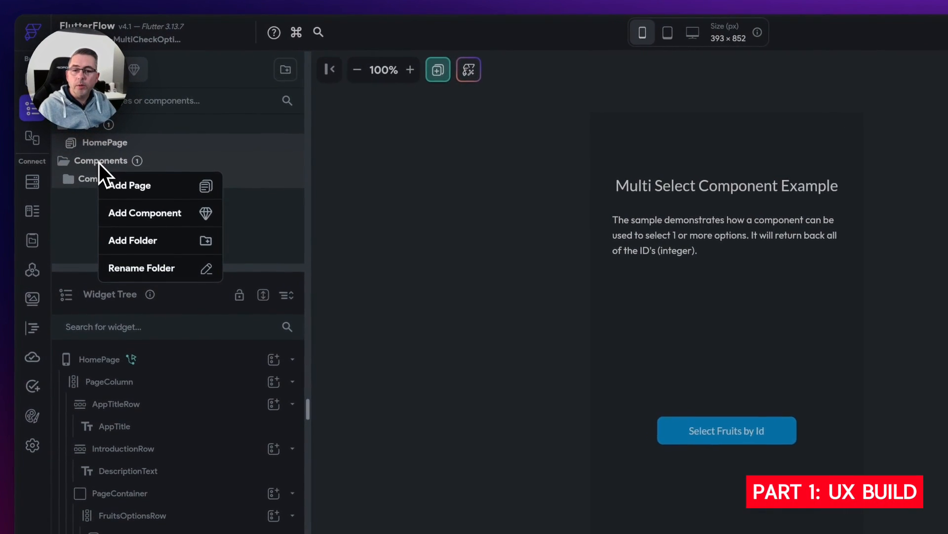
{"action": "left_click", "coordinate": [163, 212]}
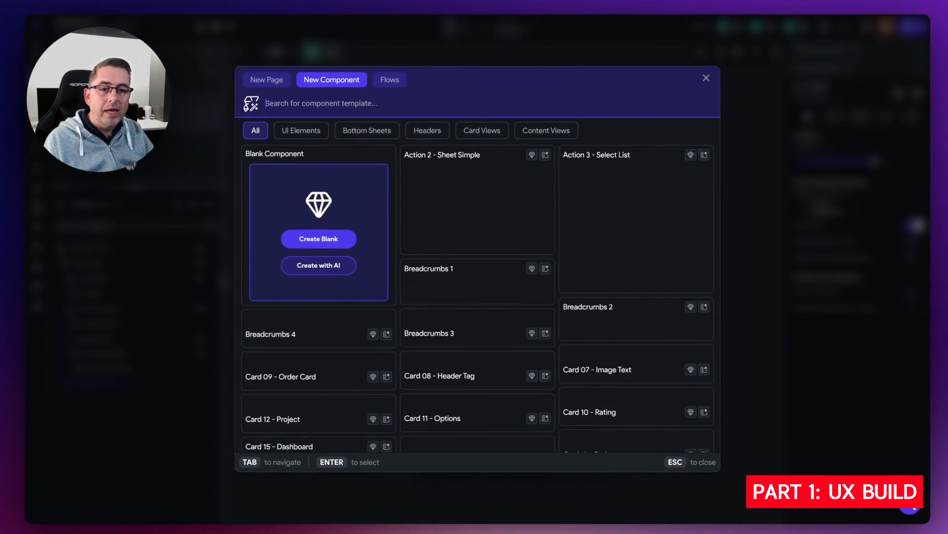
{"action": "left_click", "coordinate": [326, 240]}
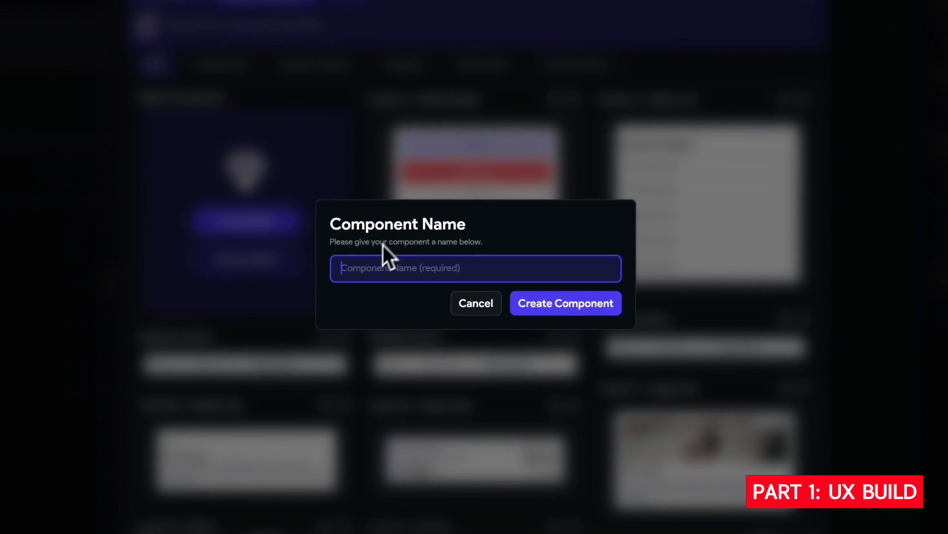
{"action": "type", "text": "SelectFruitsByIdComponent"}
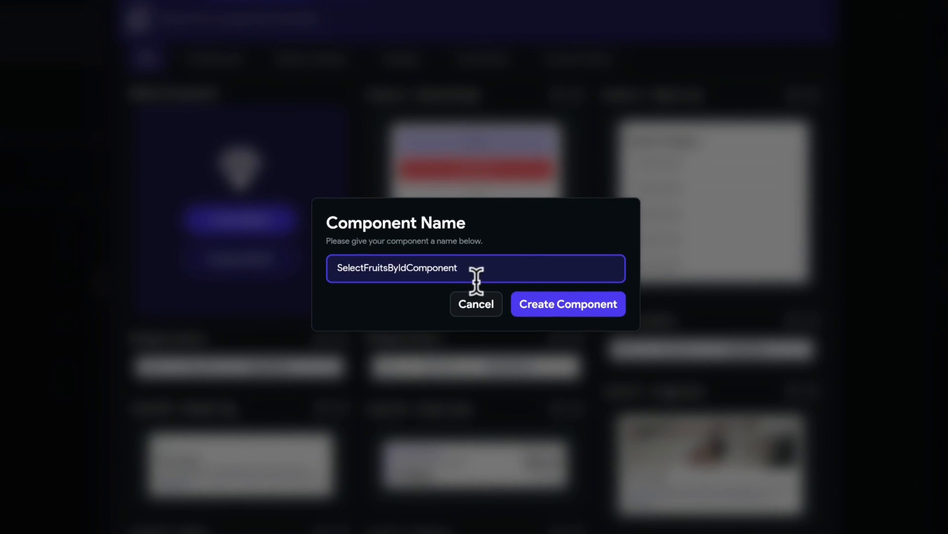
{"action": "left_click", "coordinate": [579, 315]}
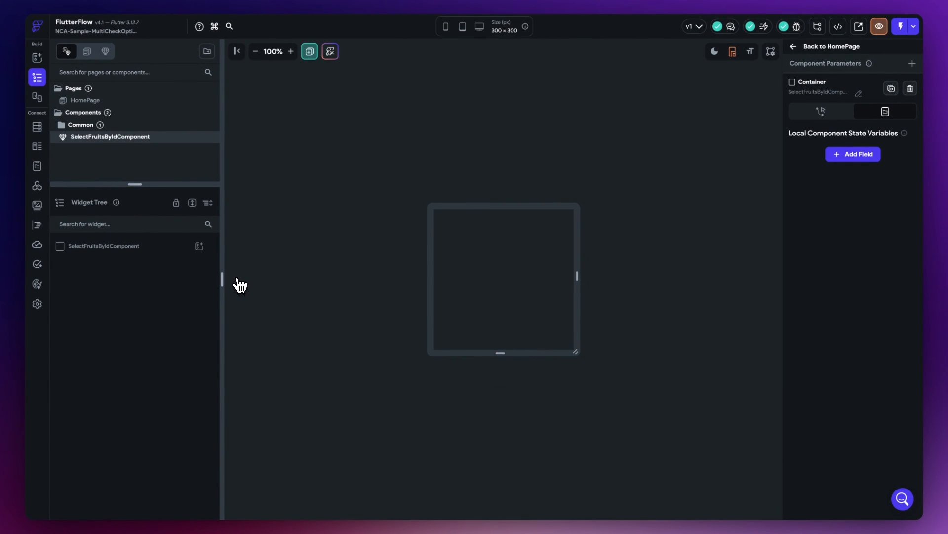
Step: Add a Container to SelectFruitsByIdComponent and rename it PageContainer
{"action": "left_click", "coordinate": [199, 246]}
{"action": "left_click", "coordinate": [208, 343]}
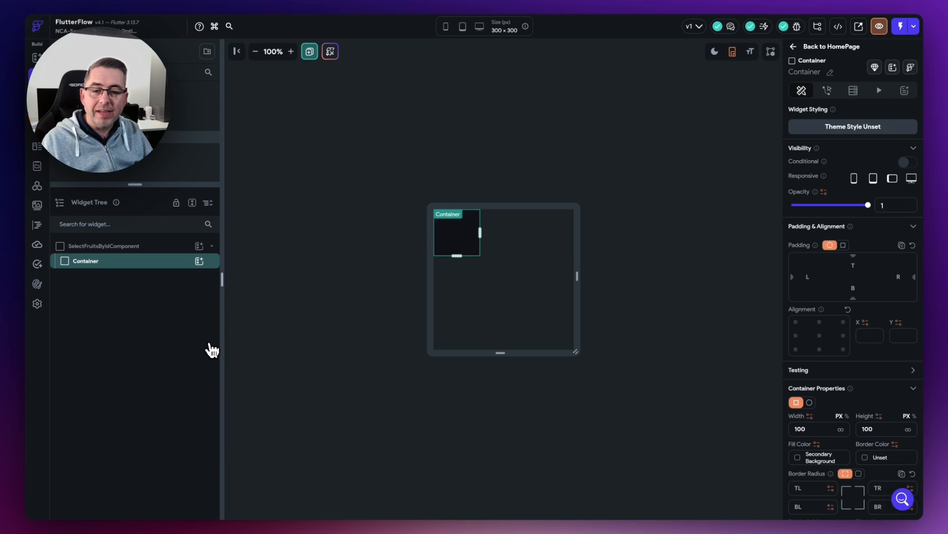
{"action": "left_click", "coordinate": [801, 72]}
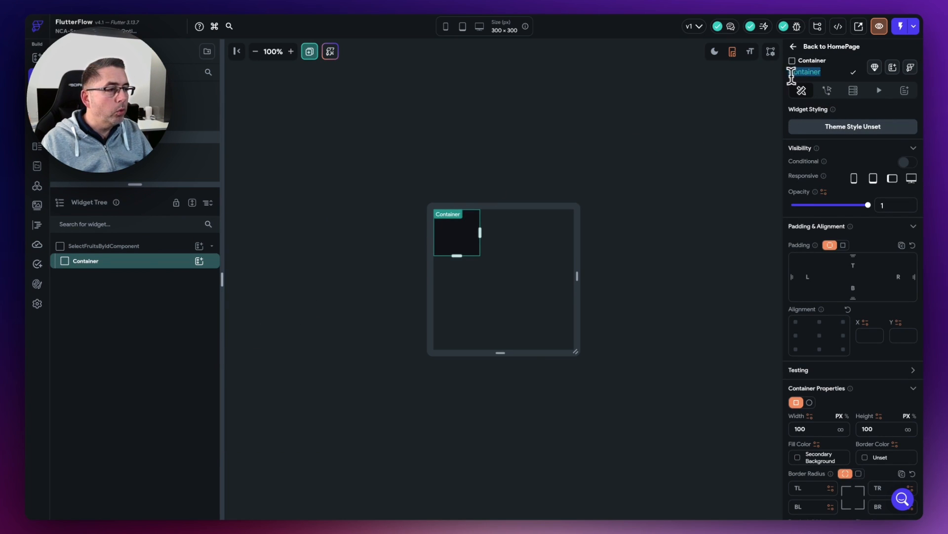
{"action": "type", "text": "Page"}
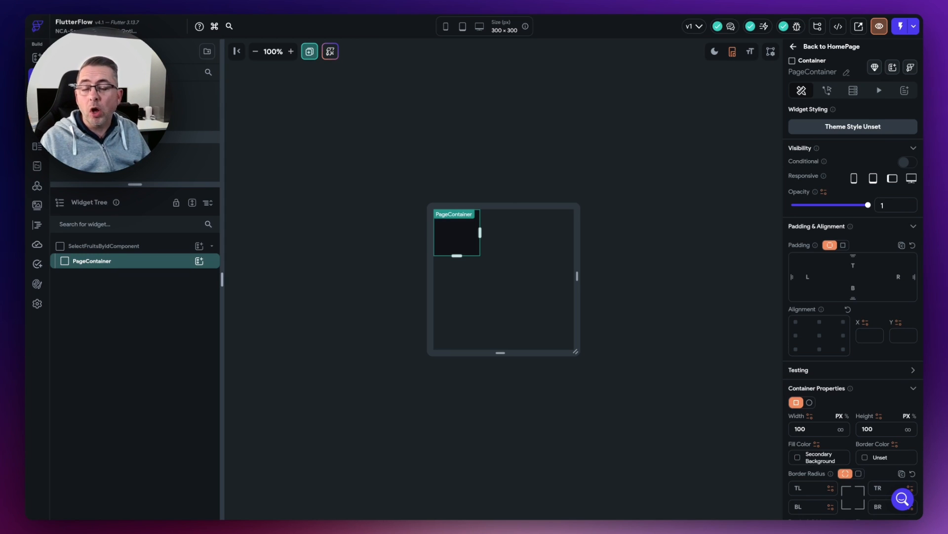
Step: Clear PageContainer's width and height and unset its fill color
{"action": "scroll", "coordinate": [817, 395], "scroll_direction": "down", "scroll_amount": 3}
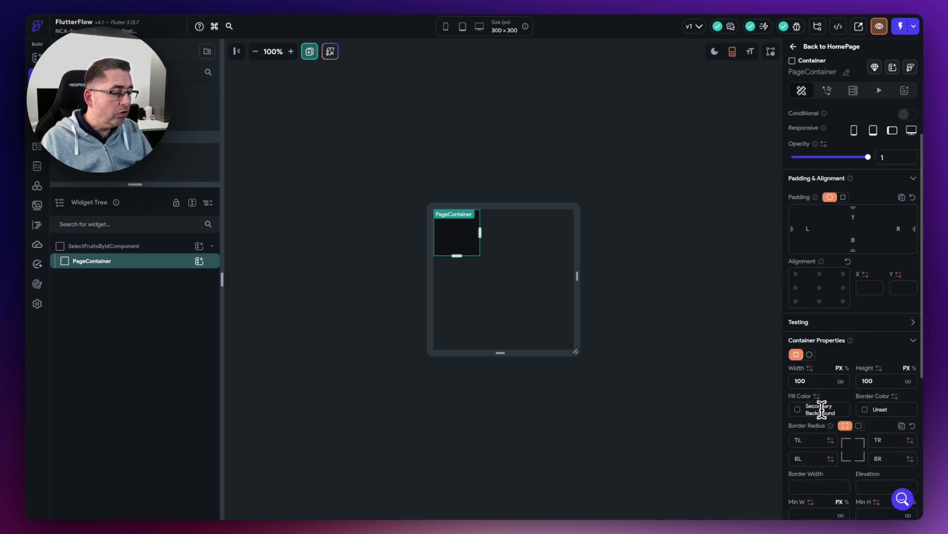
{"action": "double_click", "coordinate": [795, 357]}
{"action": "key", "text": "BackSpace"}
{"action": "double_click", "coordinate": [862, 356]}
{"action": "key", "text": "BackSpace"}
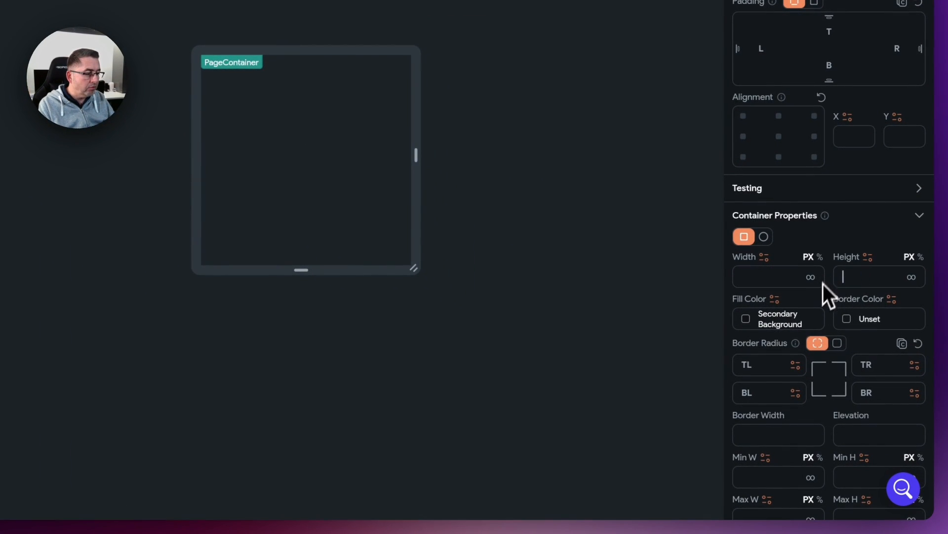
{"action": "left_click", "coordinate": [752, 327]}
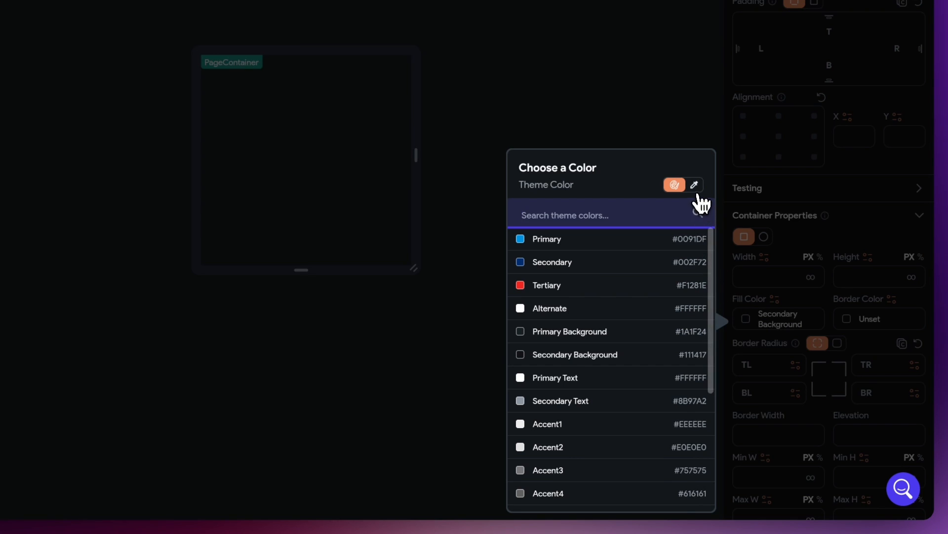
{"action": "left_click", "coordinate": [694, 185]}
{"action": "left_click", "coordinate": [619, 484]}
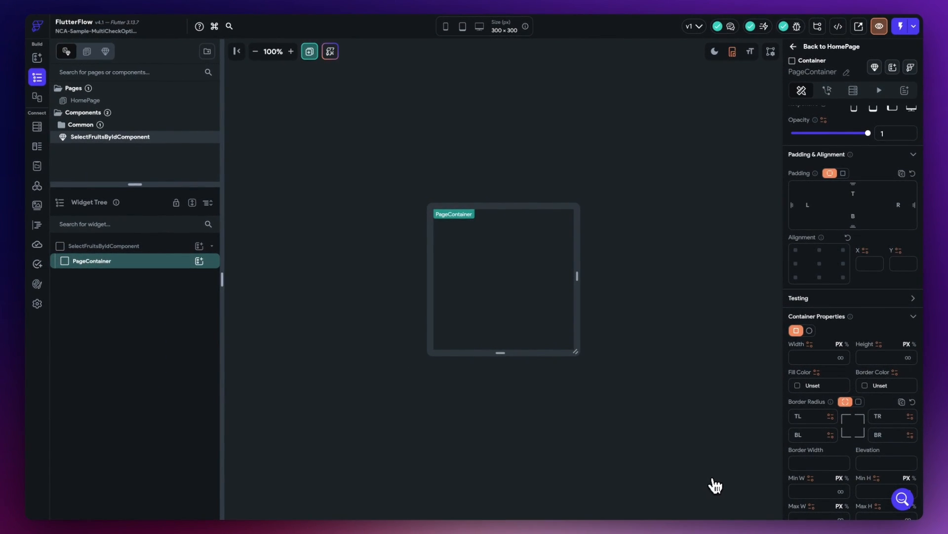
Step: Add a Stack inside PageContainer
{"action": "left_click", "coordinate": [199, 262]}
{"action": "type", "text": "stack"}
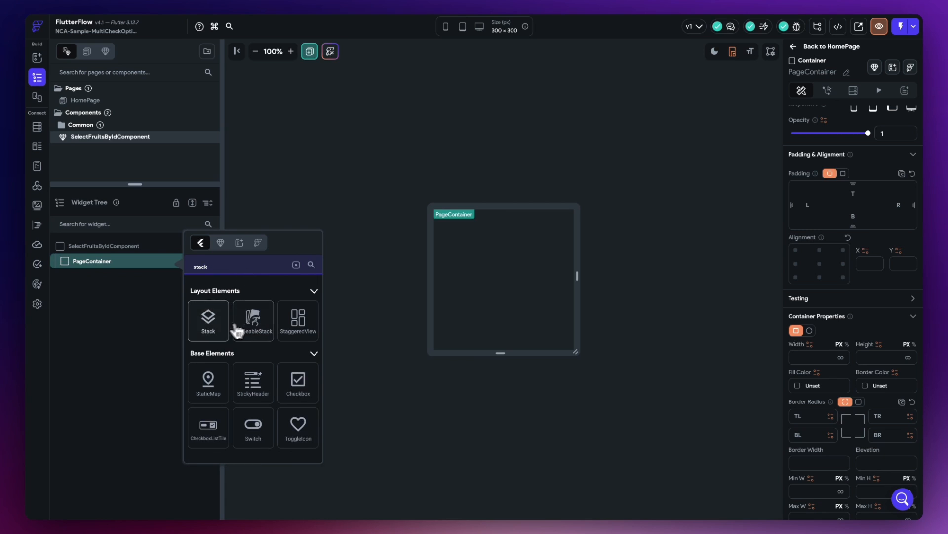
{"action": "left_click", "coordinate": [210, 321]}
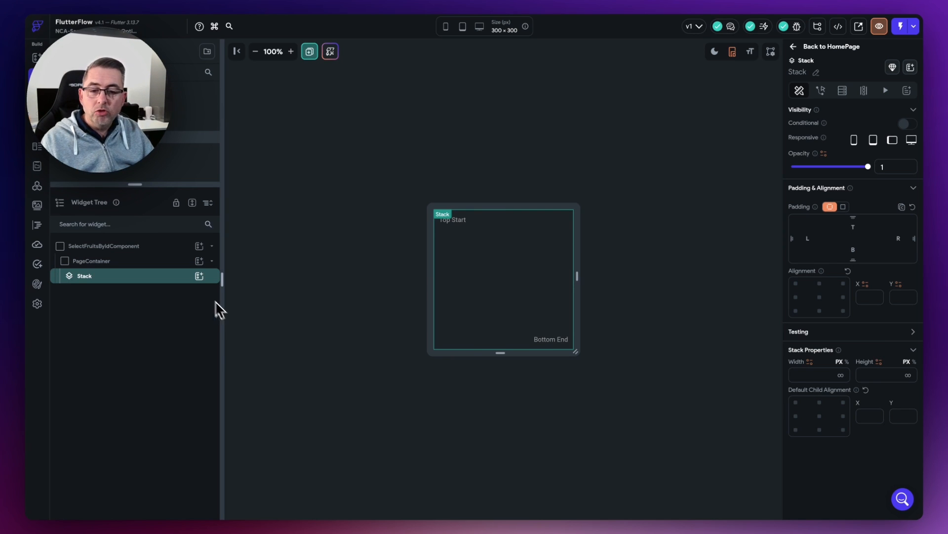
Step: Add a Container inside the Stack and rename it SelectionContainer
{"action": "left_click", "coordinate": [200, 276]}
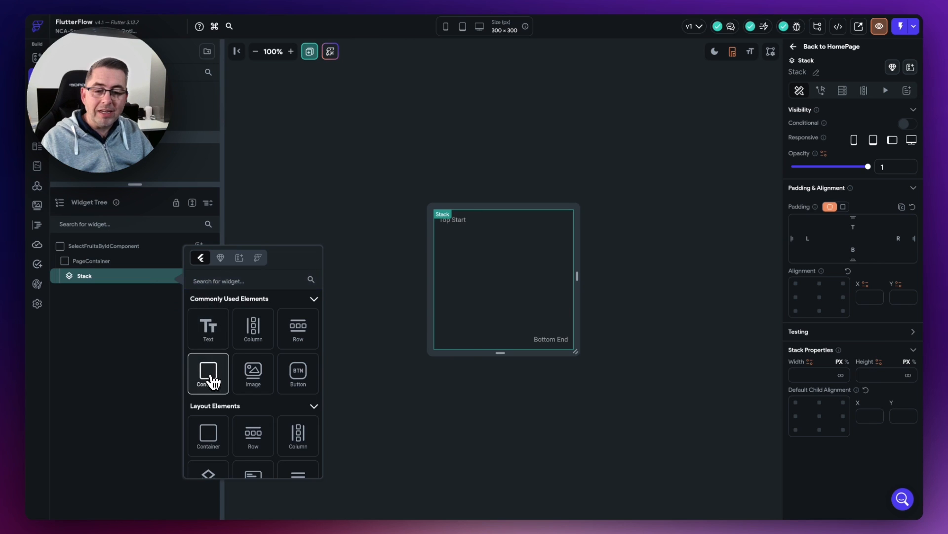
{"action": "left_click", "coordinate": [211, 375]}
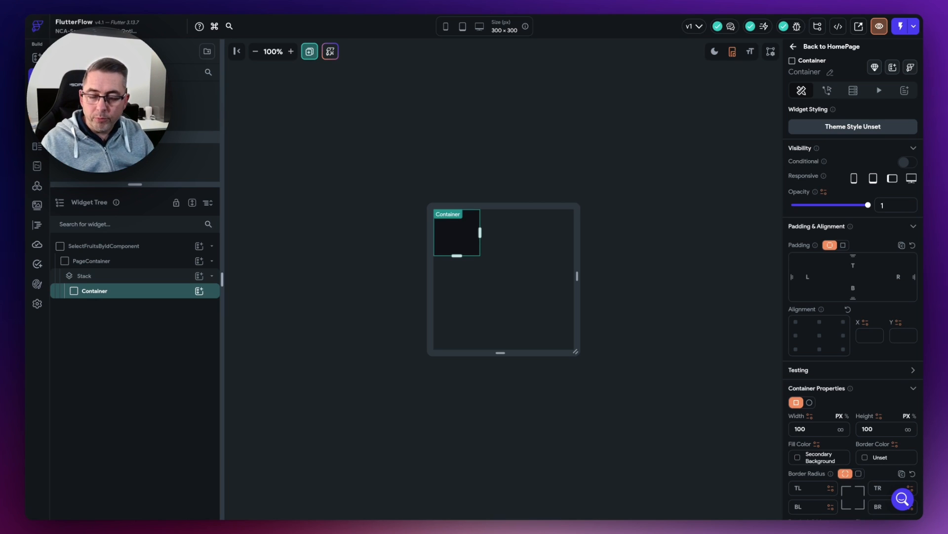
{"action": "left_click", "coordinate": [830, 72]}
{"action": "type", "text": "SelectionContainer"}
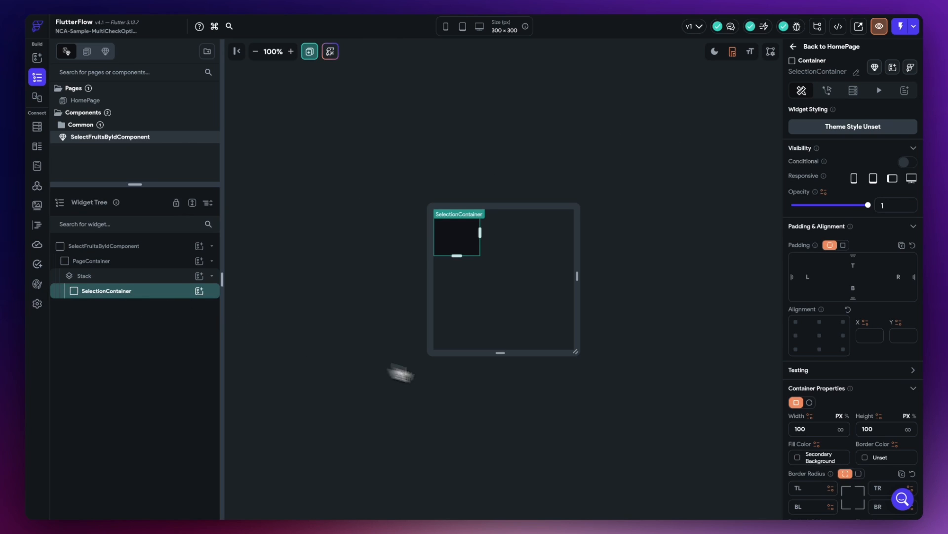
Step: Set SelectionContainer's width to 320 px and height to 200 px
{"action": "left_click", "coordinate": [823, 432]}
{"action": "type", "text": "320"}
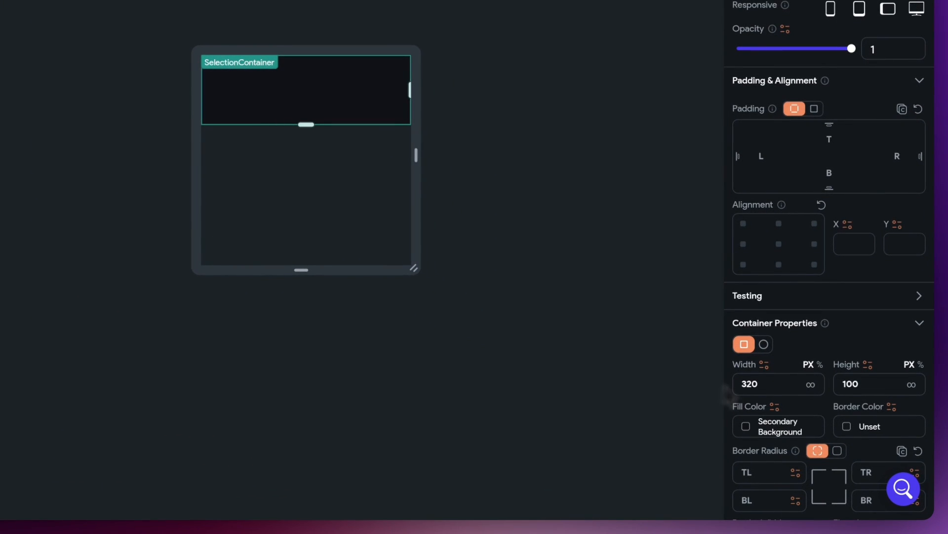
{"action": "left_click", "coordinate": [872, 384]}
{"action": "type", "text": "200"}
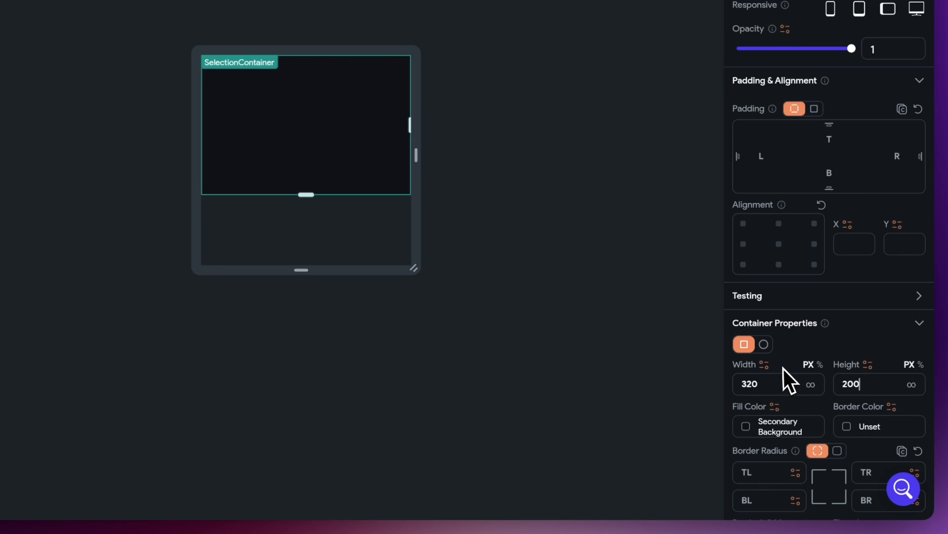
Step: Give SelectionContainer a uniform border radius of 16
{"action": "scroll", "coordinate": [788, 365], "scroll_direction": "down", "scroll_amount": 3}
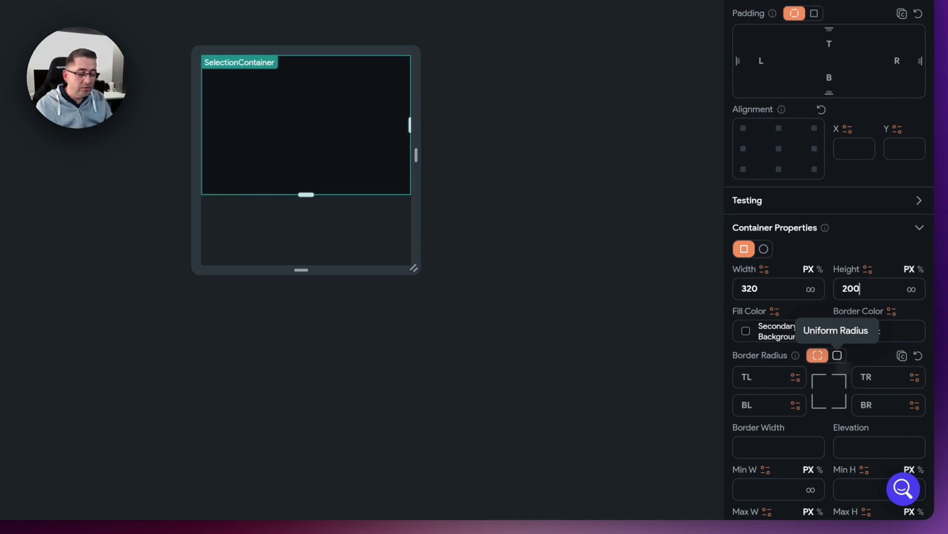
{"action": "left_click", "coordinate": [838, 355]}
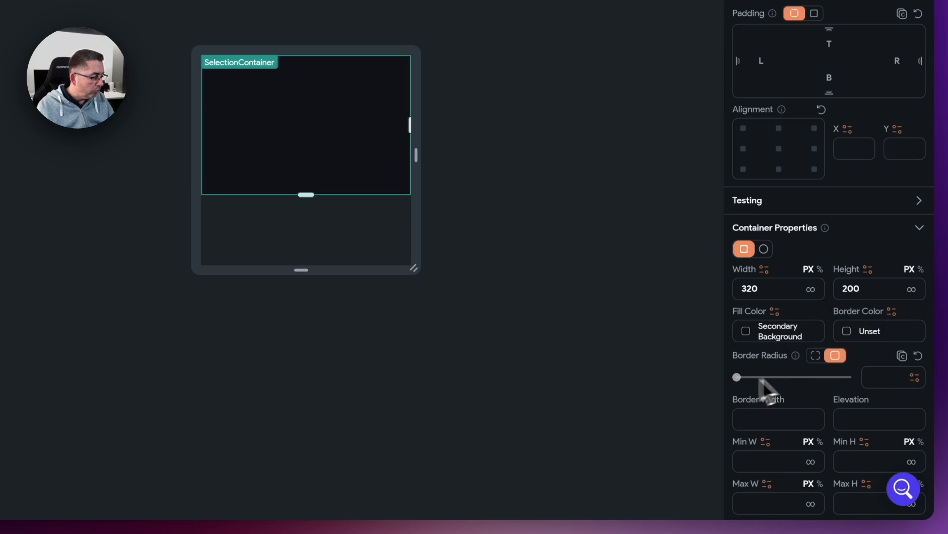
{"action": "left_click", "coordinate": [890, 376]}
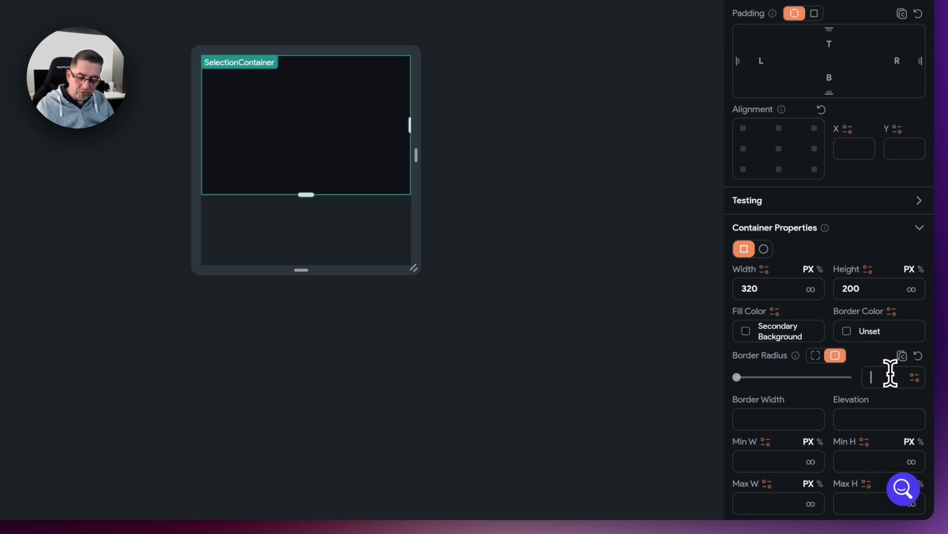
{"action": "type", "text": "16"}
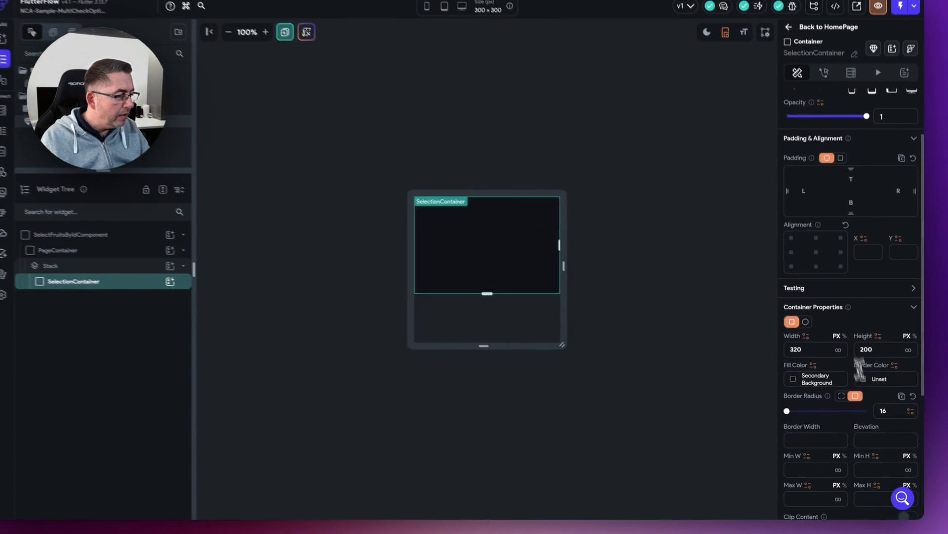
{"action": "scroll", "coordinate": [843, 346], "scroll_direction": "down", "scroll_amount": 5}
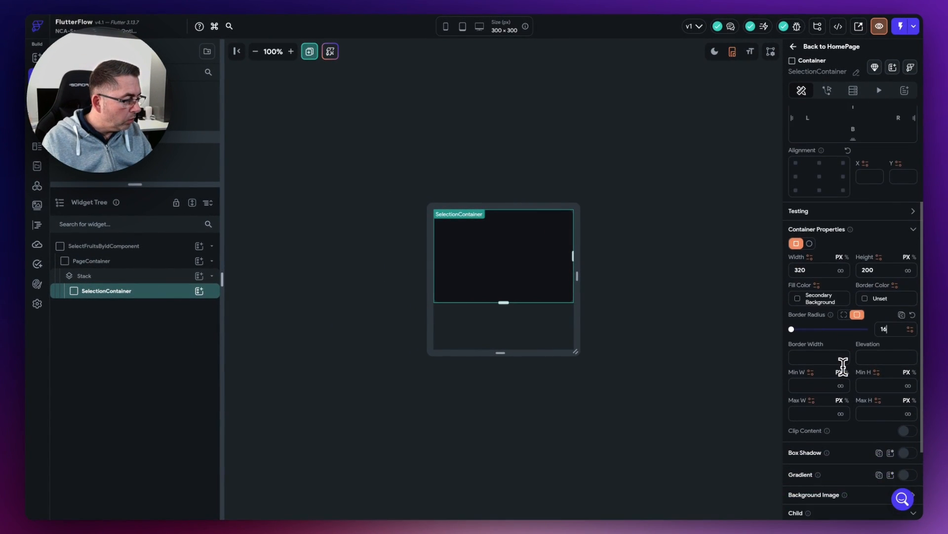
{"action": "scroll", "coordinate": [843, 367], "scroll_direction": "up", "scroll_amount": 5}
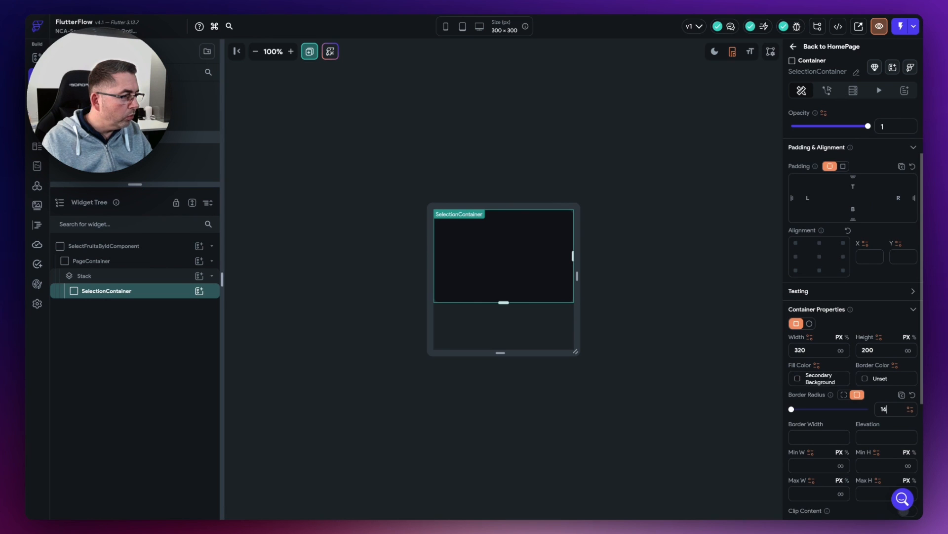
Step: Deselect the container and widen the component's preview canvas to 330 px
{"action": "left_click", "coordinate": [639, 277]}
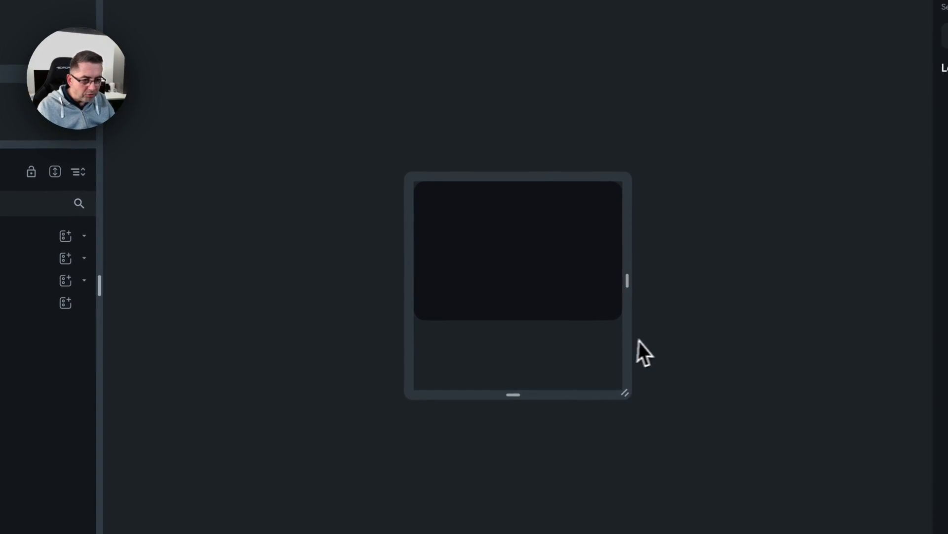
{"action": "mouse_move", "coordinate": [630, 280]}
{"action": "left_mouse_down"}
{"action": "mouse_move", "coordinate": [652, 278]}
{"action": "mouse_move", "coordinate": [641, 280]}
{"action": "left_mouse_up"}
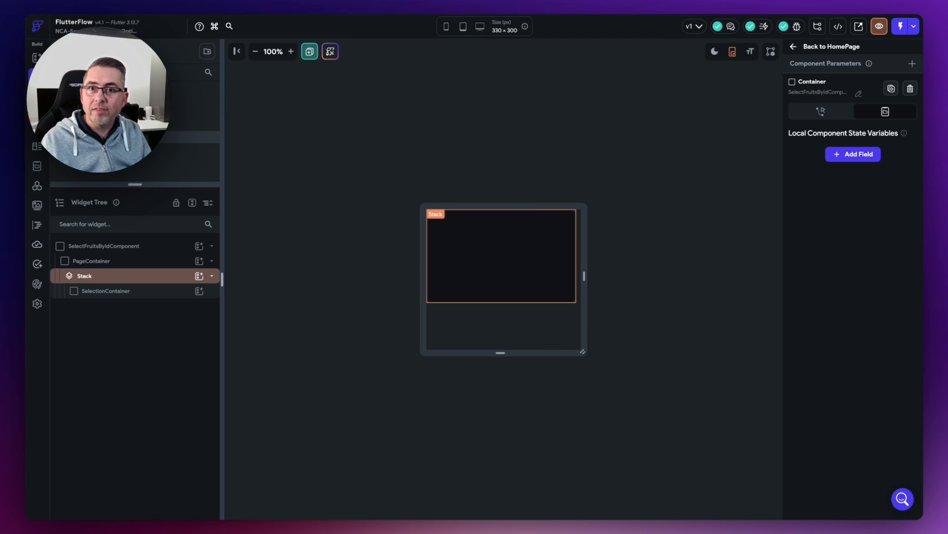
Step: Add a second Container to the Stack and rename it ArrowContainer
{"action": "left_click", "coordinate": [199, 276]}
{"action": "left_click", "coordinate": [223, 366]}
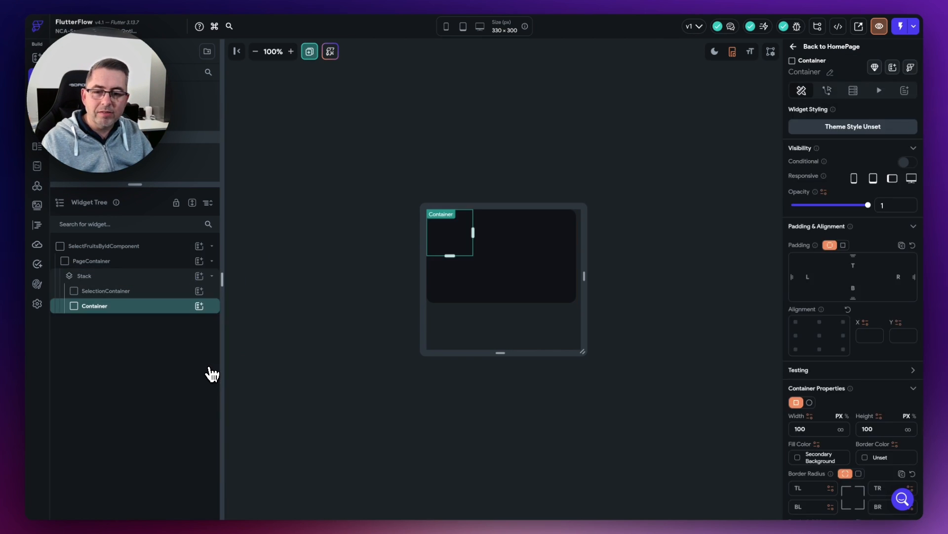
{"action": "left_click", "coordinate": [831, 78]}
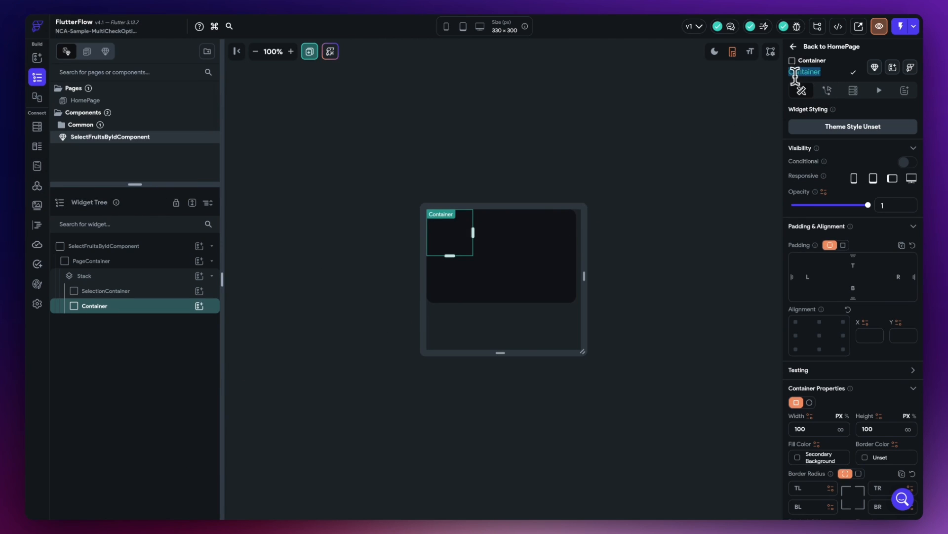
{"action": "left_click", "coordinate": [791, 72]}
{"action": "type", "text": "Arrow"}
{"action": "key", "text": "Return"}
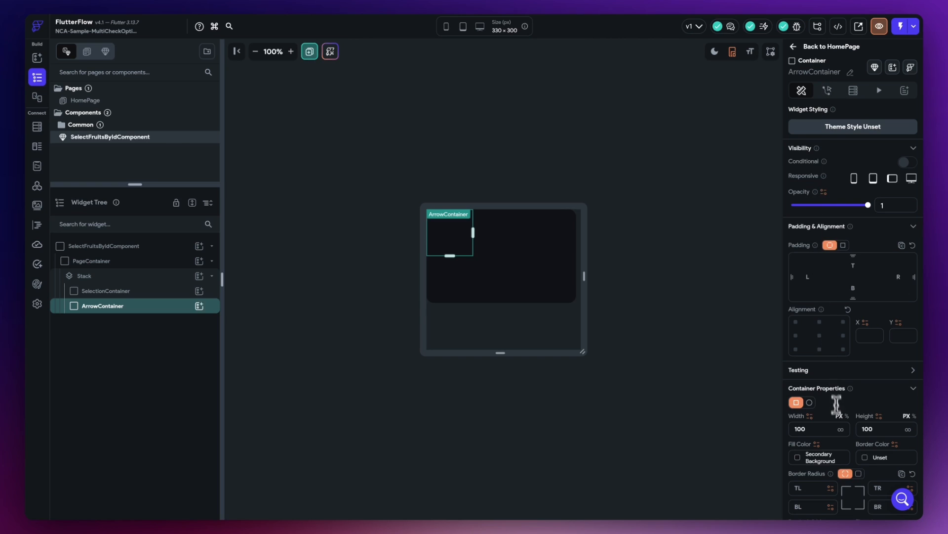
Step: Set ArrowContainer's width and height to 20 px each
{"action": "scroll", "coordinate": [839, 394], "scroll_direction": "down", "scroll_amount": 2}
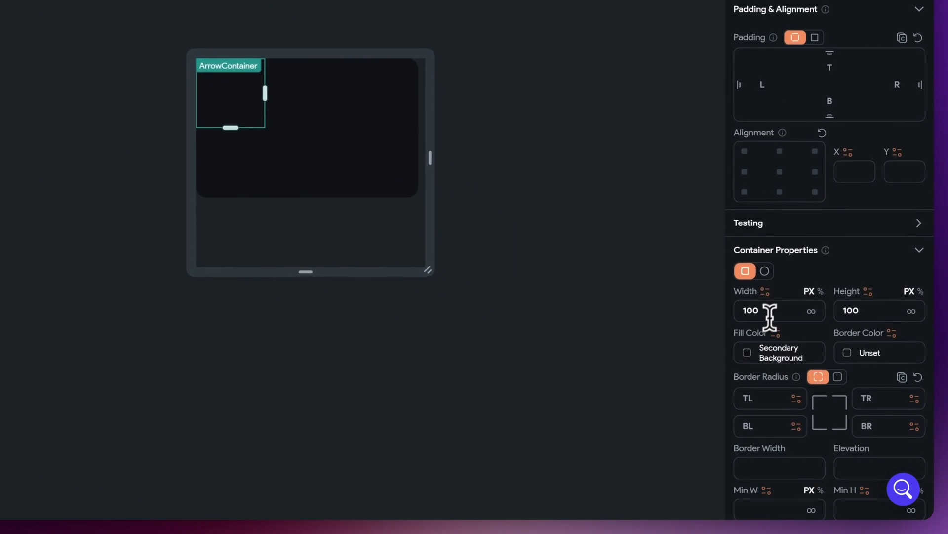
{"action": "double_click", "coordinate": [790, 379]}
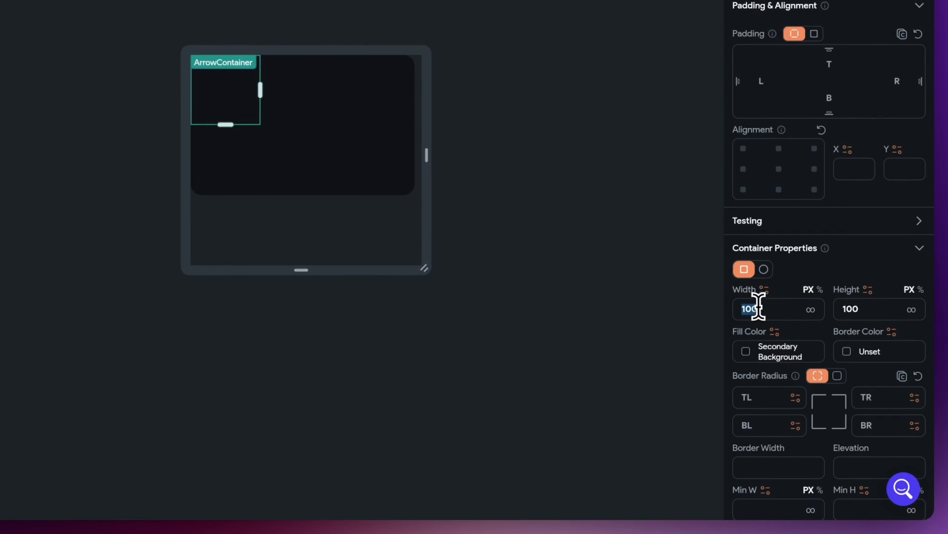
{"action": "type", "text": "20"}
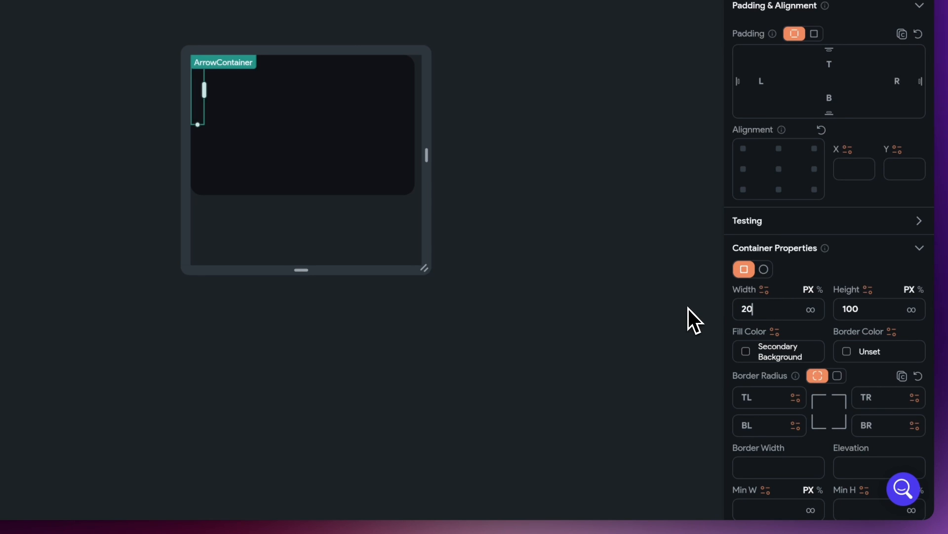
{"action": "double_click", "coordinate": [864, 308]}
{"action": "type", "text": "20"}
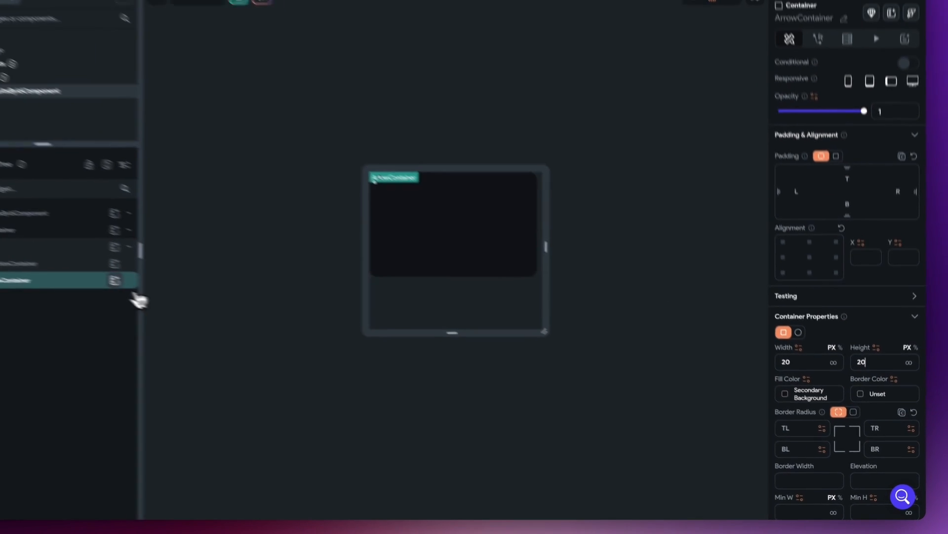
Step: Add an Icon widget inside ArrowContainer
{"action": "left_click", "coordinate": [114, 280]}
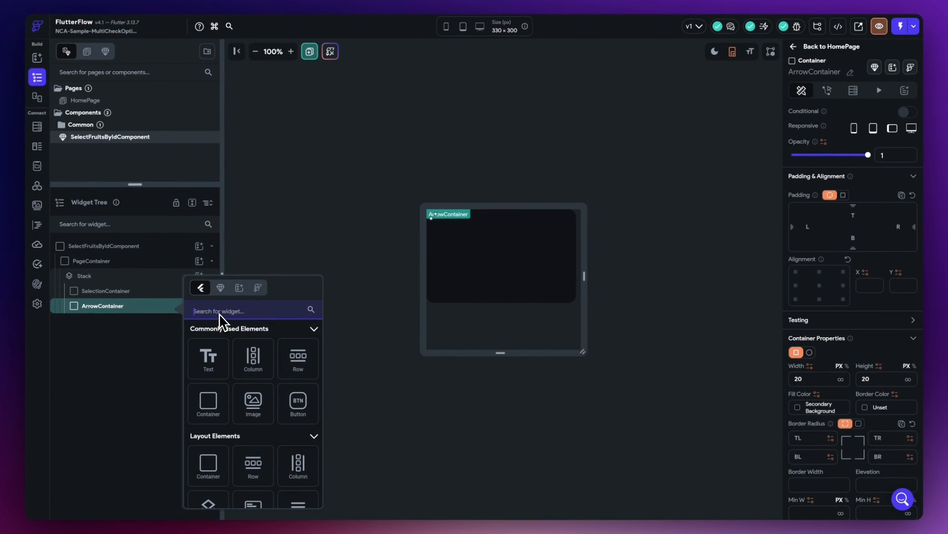
{"action": "type", "text": "icon"}
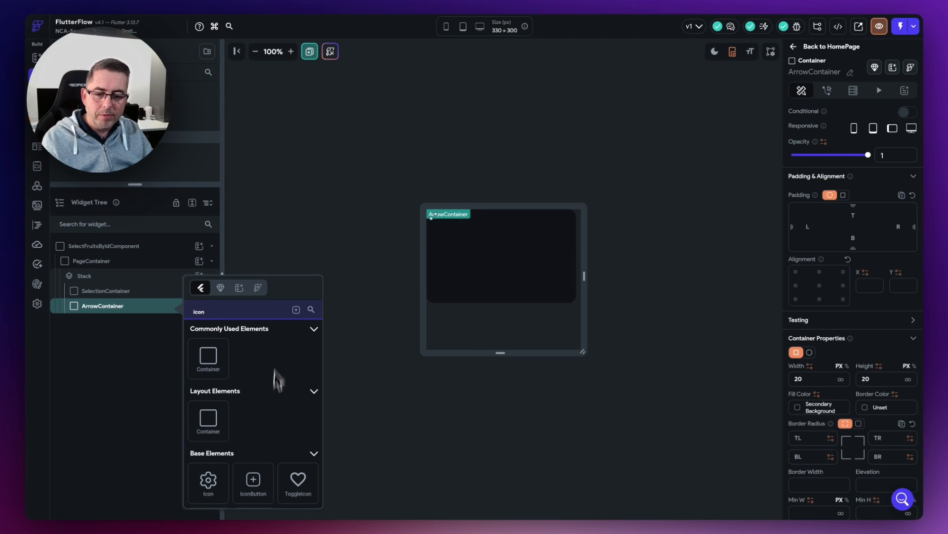
{"action": "left_click", "coordinate": [208, 480]}
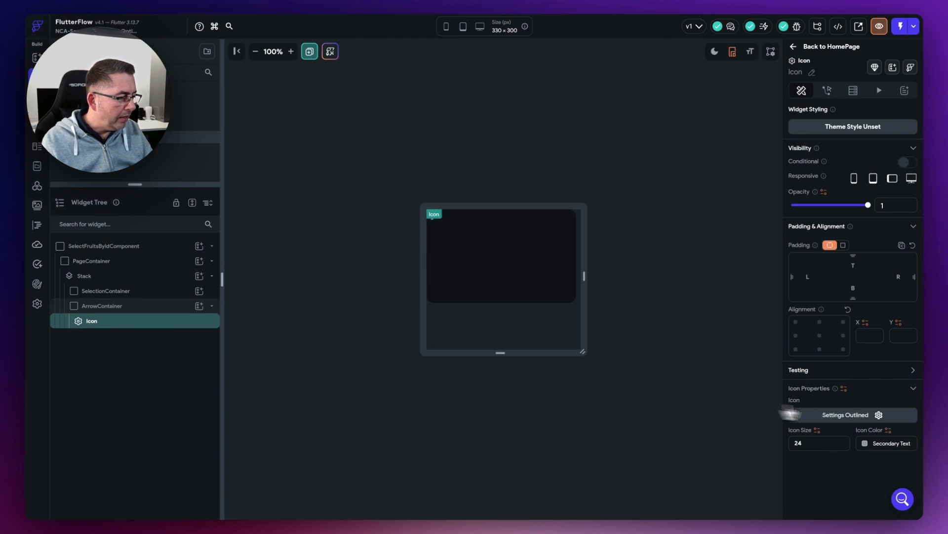
Step: Find arrow icons in the Material set and change the new widget's icon to play_arrow_sharp
{"action": "left_click", "coordinate": [856, 417]}
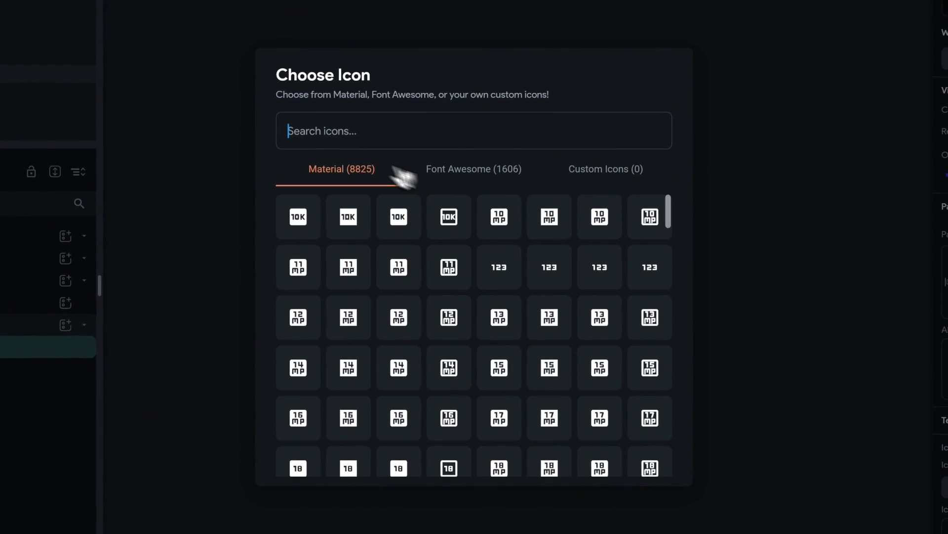
{"action": "left_click", "coordinate": [352, 148]}
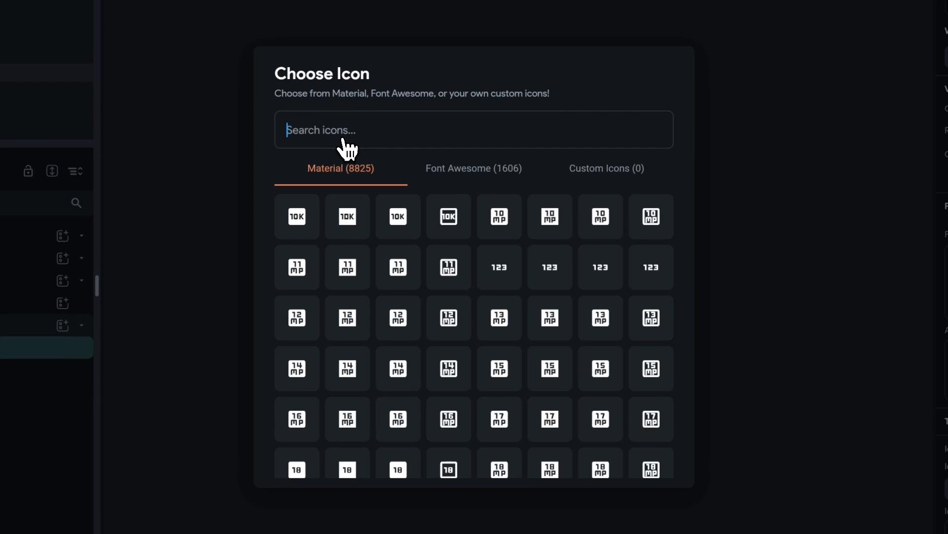
{"action": "type", "text": "arrow"}
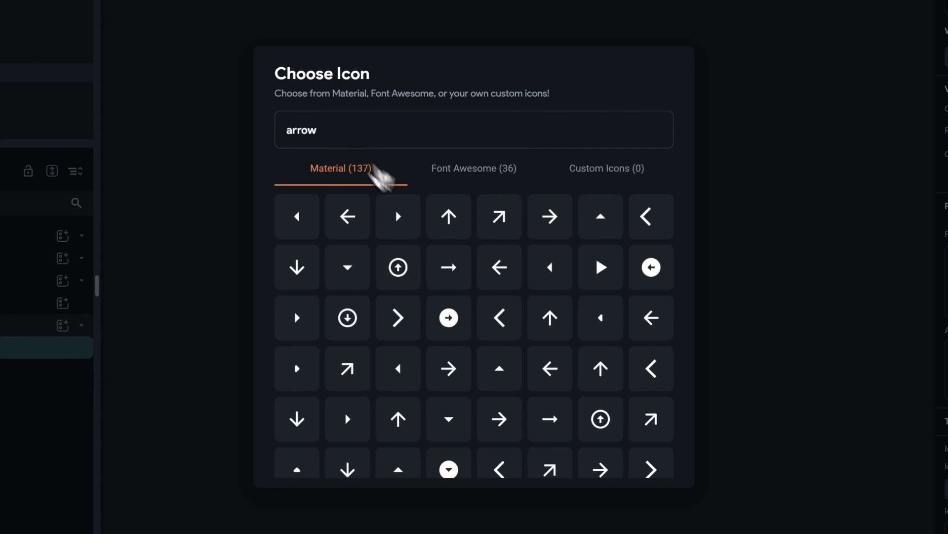
{"action": "scroll", "coordinate": [512, 316], "scroll_direction": "down", "scroll_amount": 2}
{"action": "scroll", "coordinate": [515, 318], "scroll_direction": "down", "scroll_amount": 4}
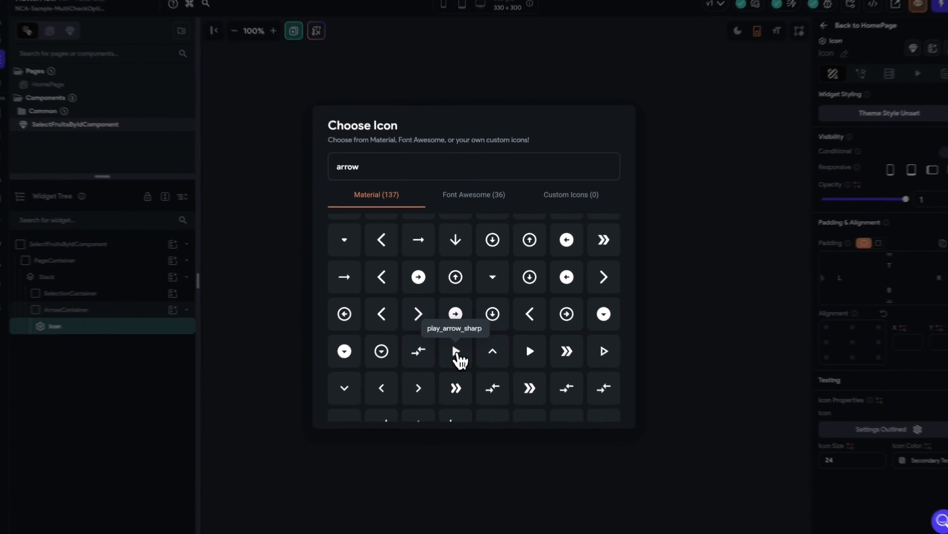
{"action": "left_click", "coordinate": [455, 350]}
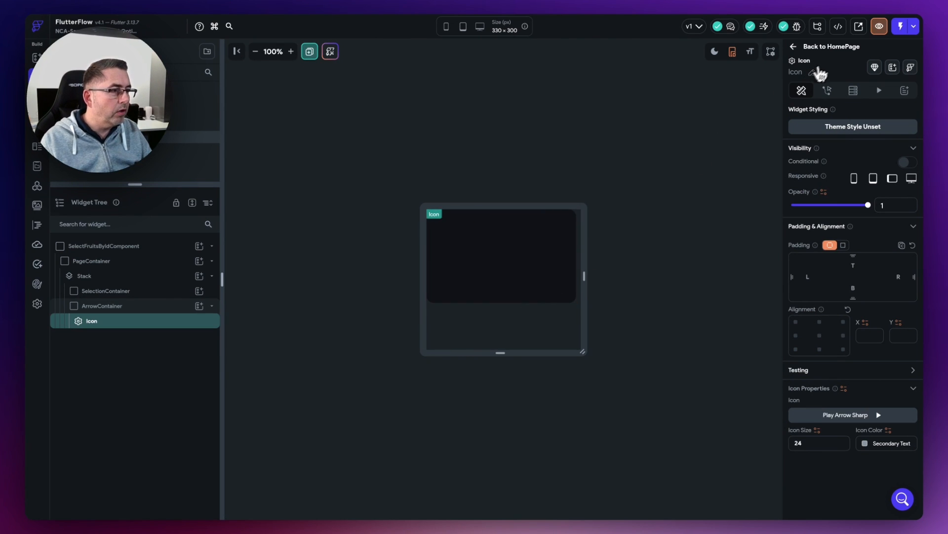
Step: Rename the icon widget as ArrowIcon
{"action": "left_click", "coordinate": [812, 73]}
{"action": "left_click", "coordinate": [791, 72]}
{"action": "type", "text": "Arrow"}
{"action": "left_click", "coordinate": [854, 73]}
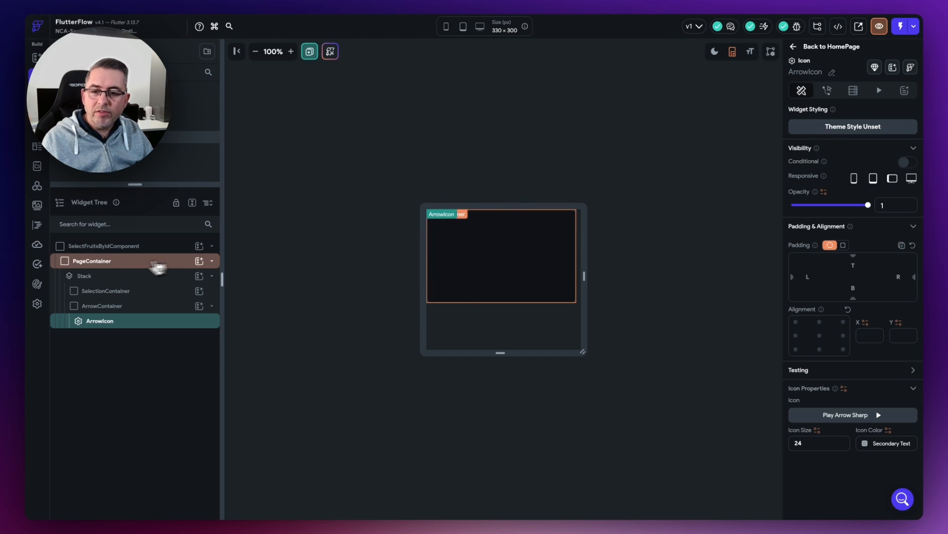
Step: Collapse ArrowContainer in the widget tree and set the Stack's default child alignment to top center (X 0, Y -1)
{"action": "left_click", "coordinate": [106, 278]}
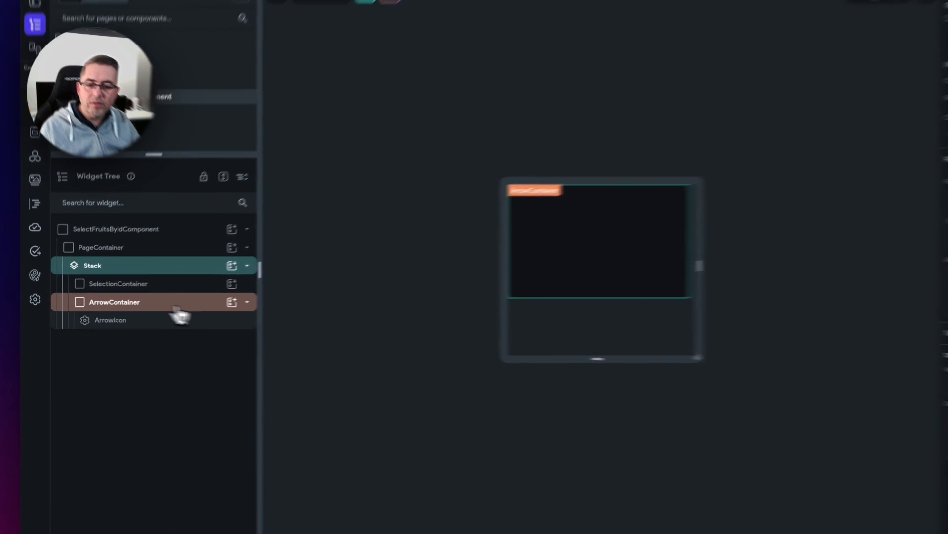
{"action": "left_click", "coordinate": [212, 306]}
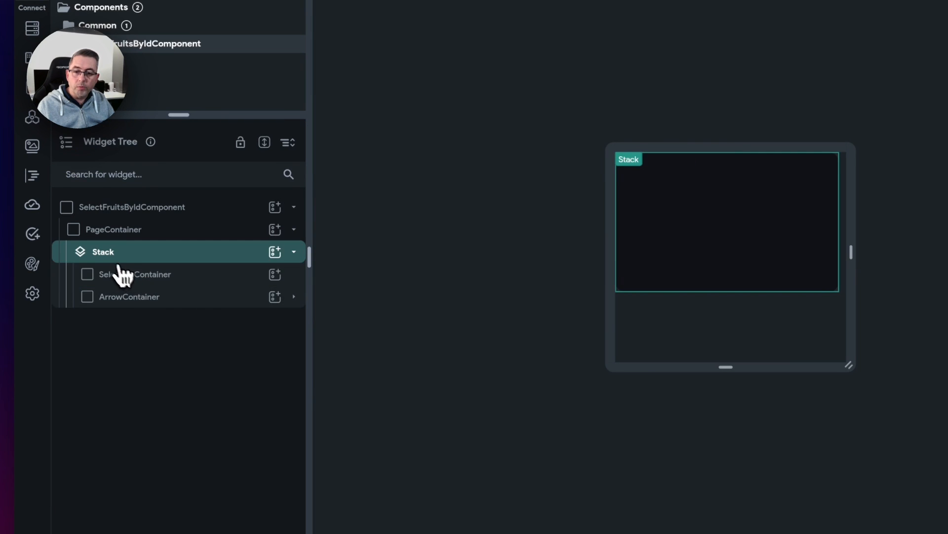
{"action": "left_click", "coordinate": [669, 299]}
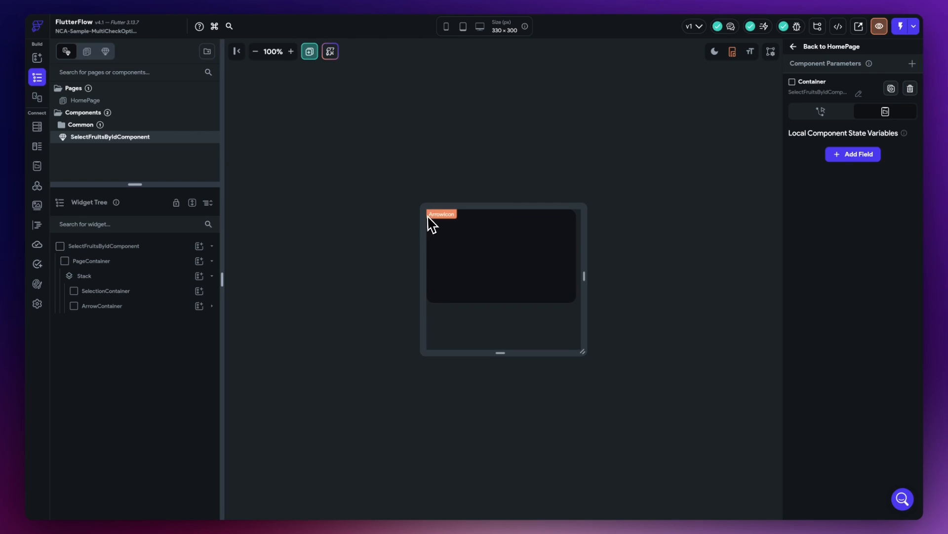
{"action": "left_click", "coordinate": [113, 280]}
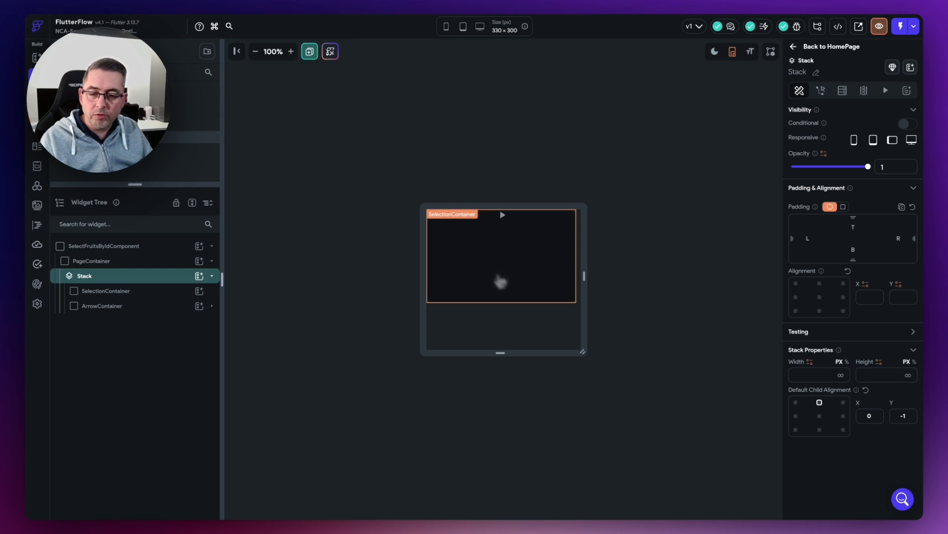
Step: Set SelectionContainer's top padding to 12
{"action": "left_click", "coordinate": [102, 299]}
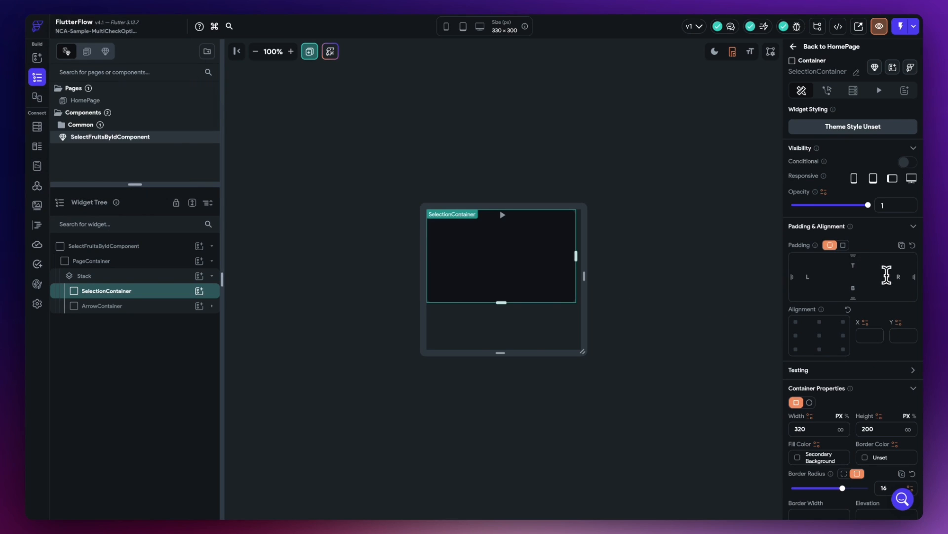
{"action": "type", "text": "12"}
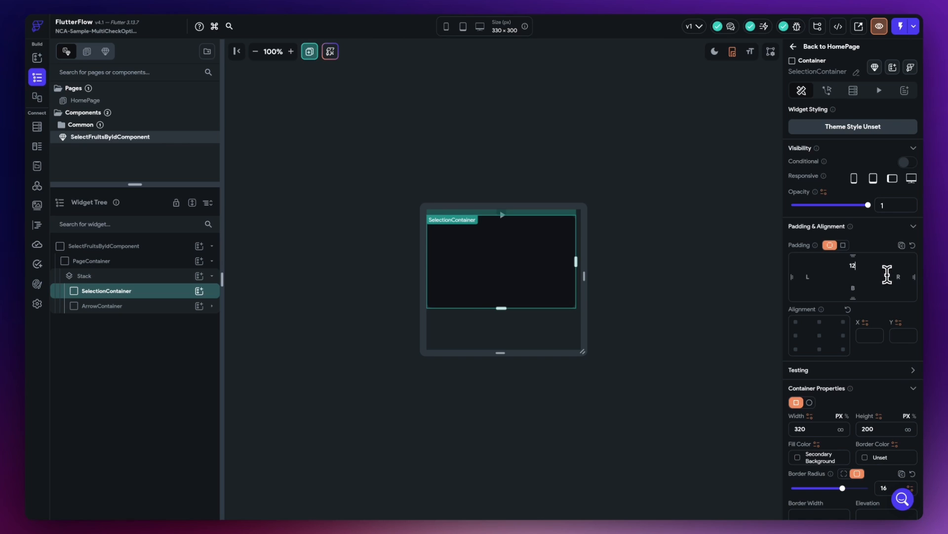
Step: Wrap ArrowIcon inside ArrowContainer in a Transform widget and set its rotation to 270 degrees
{"action": "left_click", "coordinate": [212, 306]}
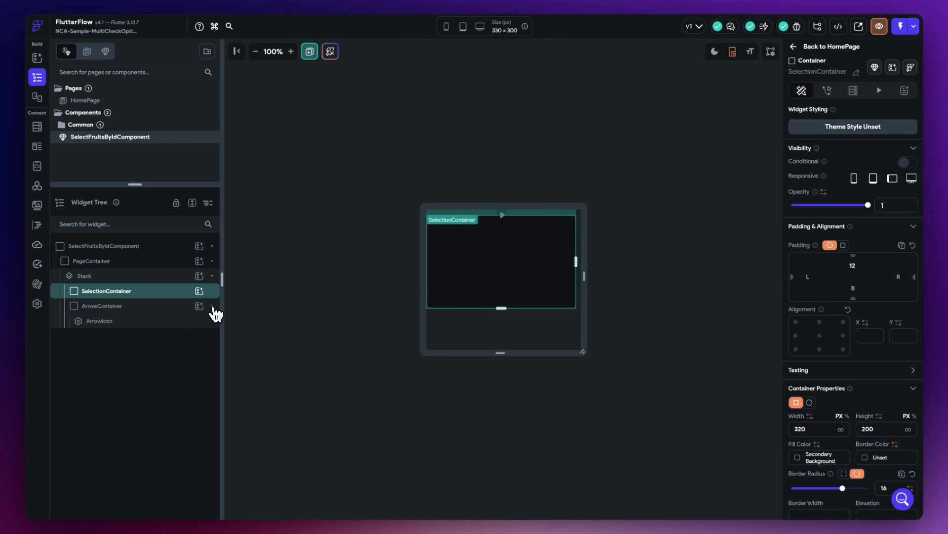
{"action": "left_click", "coordinate": [111, 325]}
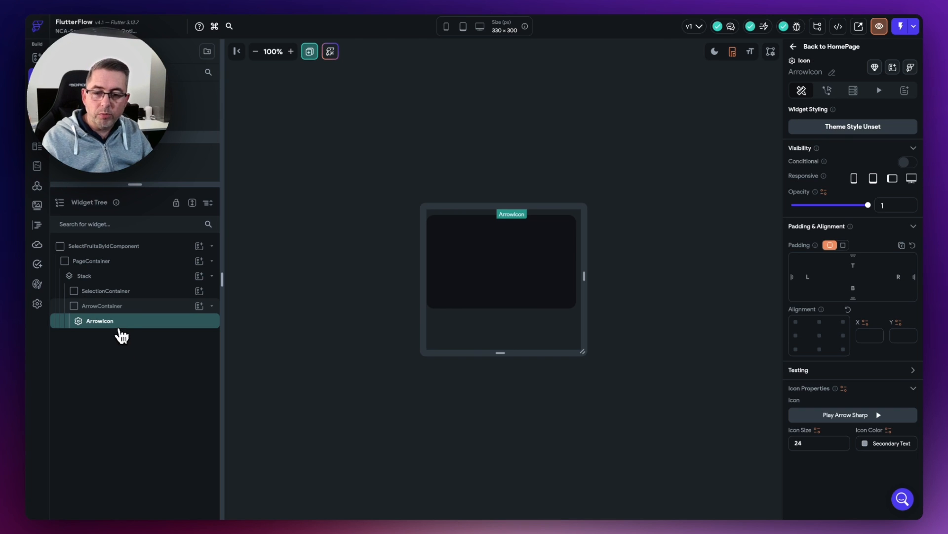
{"action": "right_click", "coordinate": [112, 326]}
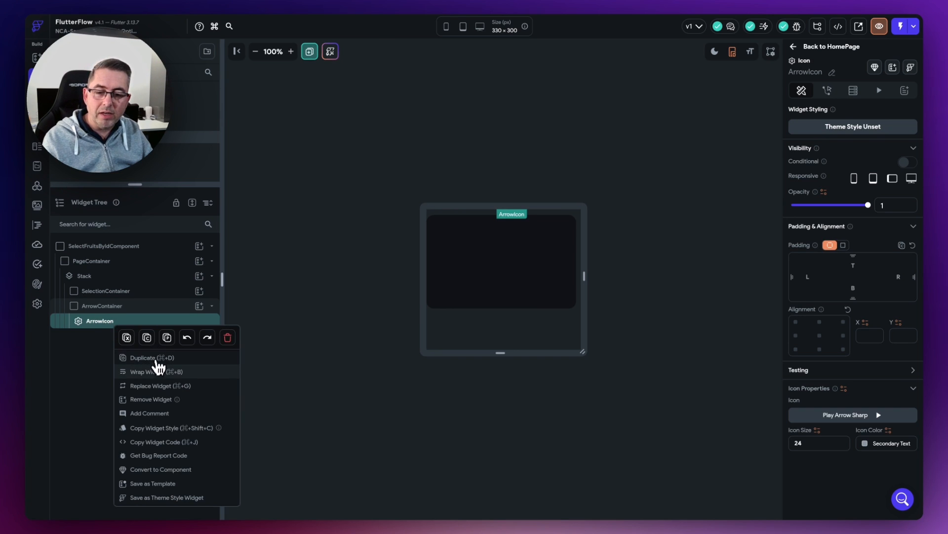
{"action": "left_click", "coordinate": [152, 371]}
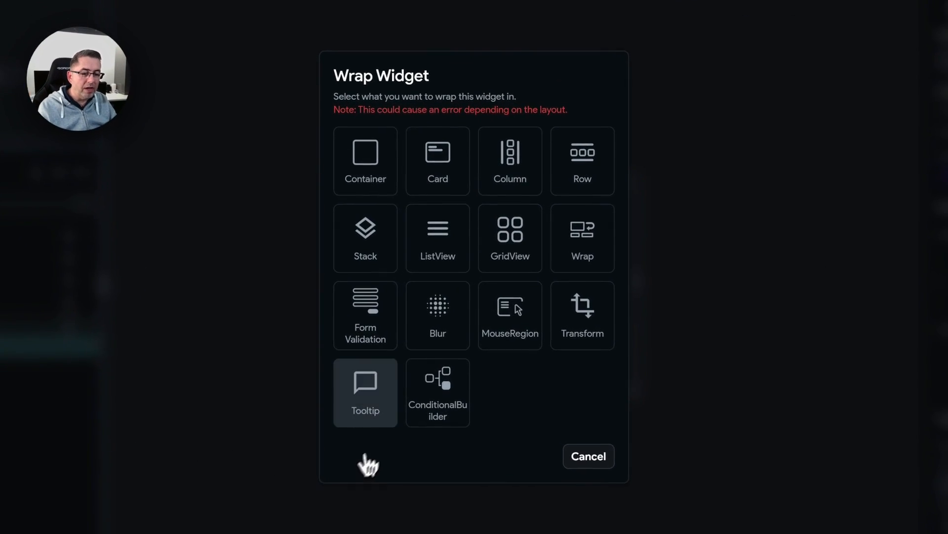
{"action": "left_click", "coordinate": [591, 318]}
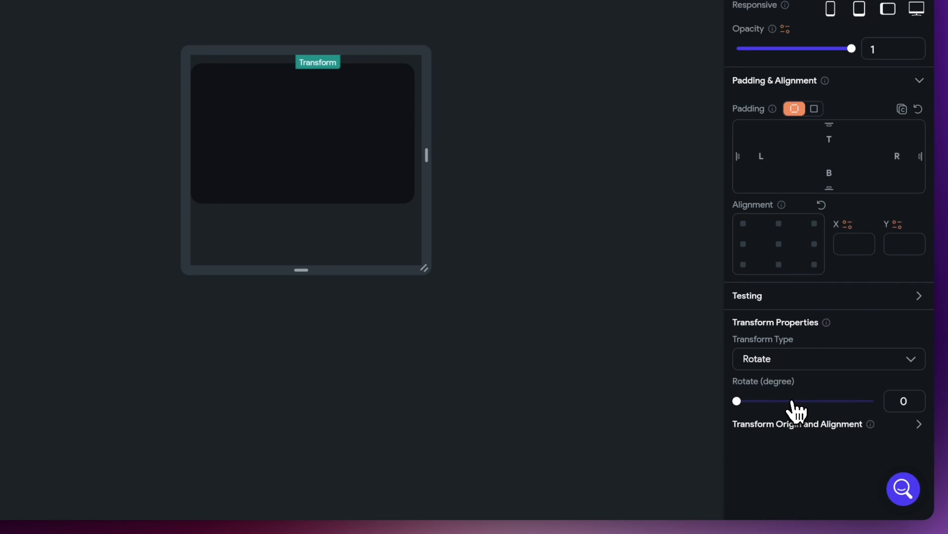
{"action": "left_click_drag", "start_coordinate": [919, 402], "coordinate": [884, 401]}
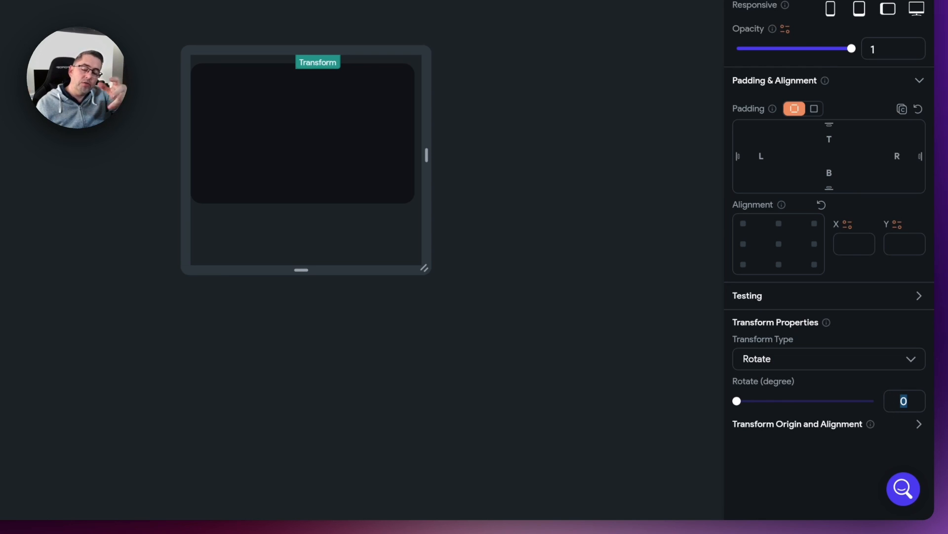
{"action": "type", "text": "270"}
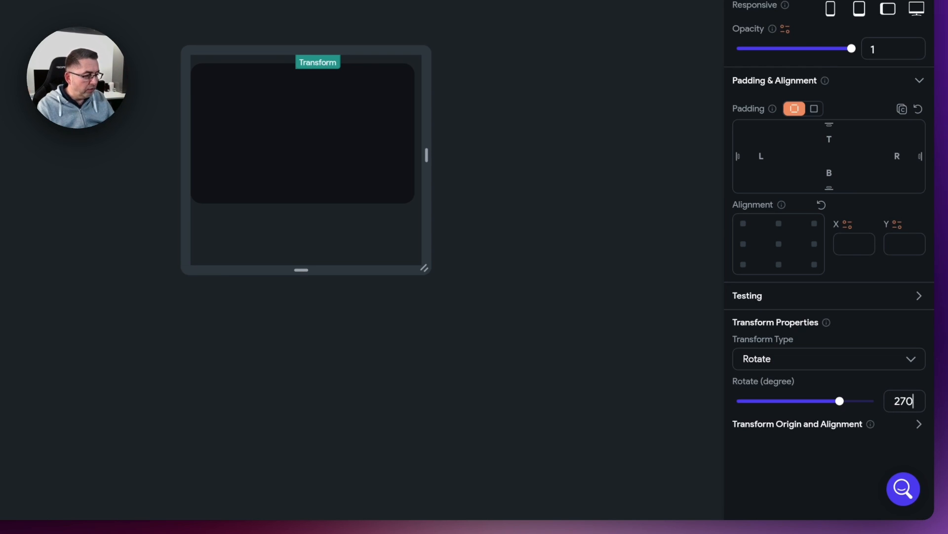
{"action": "left_click", "coordinate": [514, 160]}
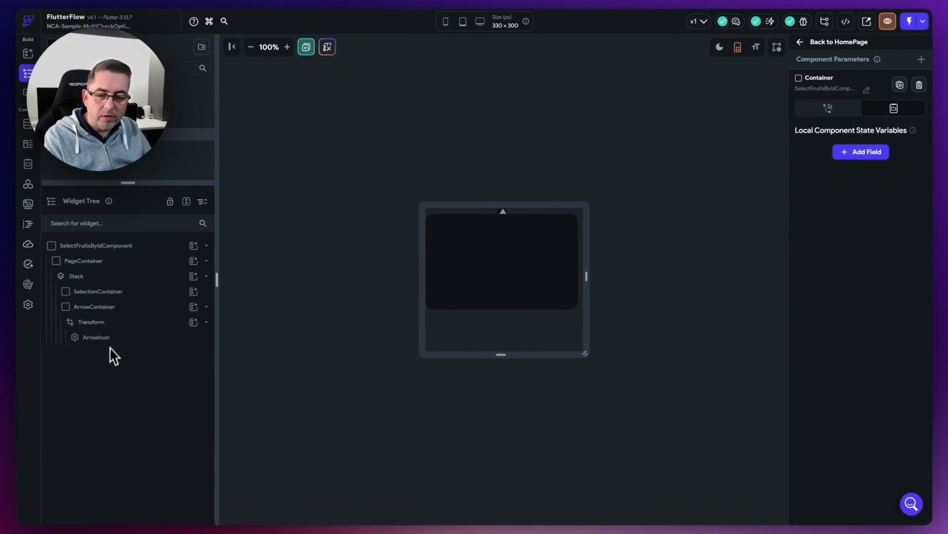
Step: Clear ArrowContainer's fill color so that it is unset
{"action": "left_click", "coordinate": [96, 308]}
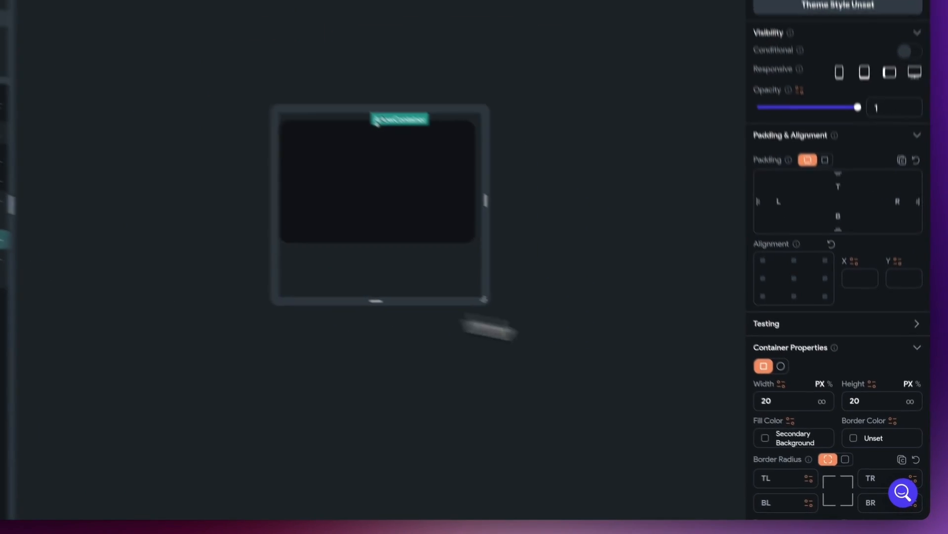
{"action": "left_click", "coordinate": [747, 428]}
{"action": "left_click", "coordinate": [695, 186]}
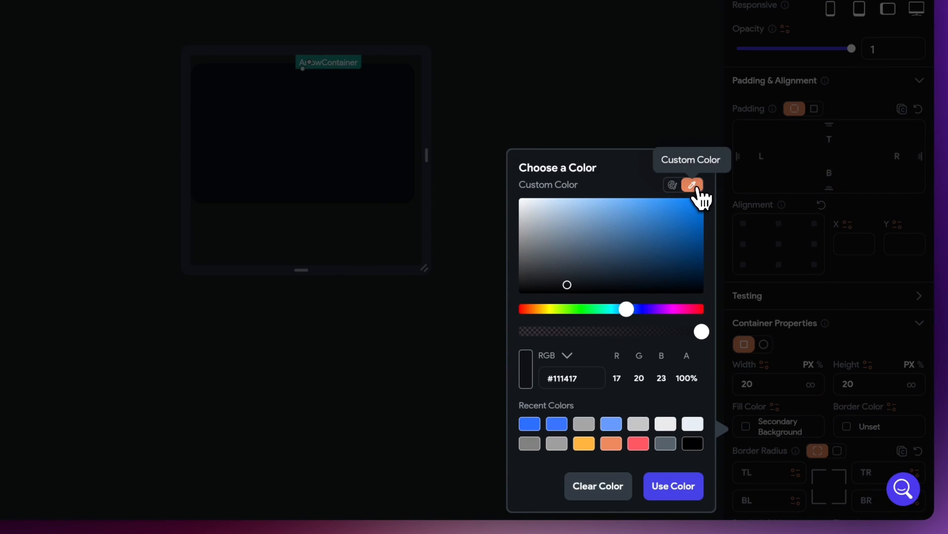
{"action": "left_click", "coordinate": [601, 494]}
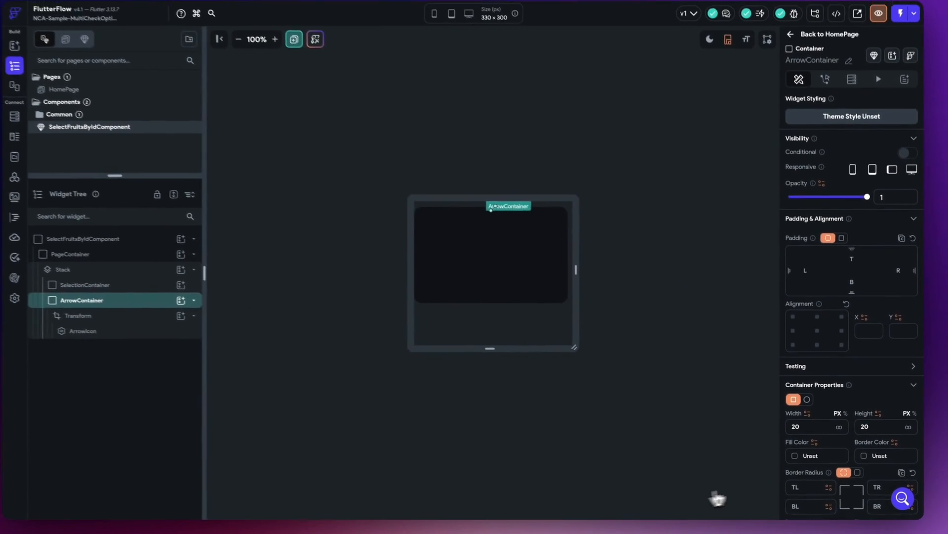
{"action": "left_click", "coordinate": [643, 262]}
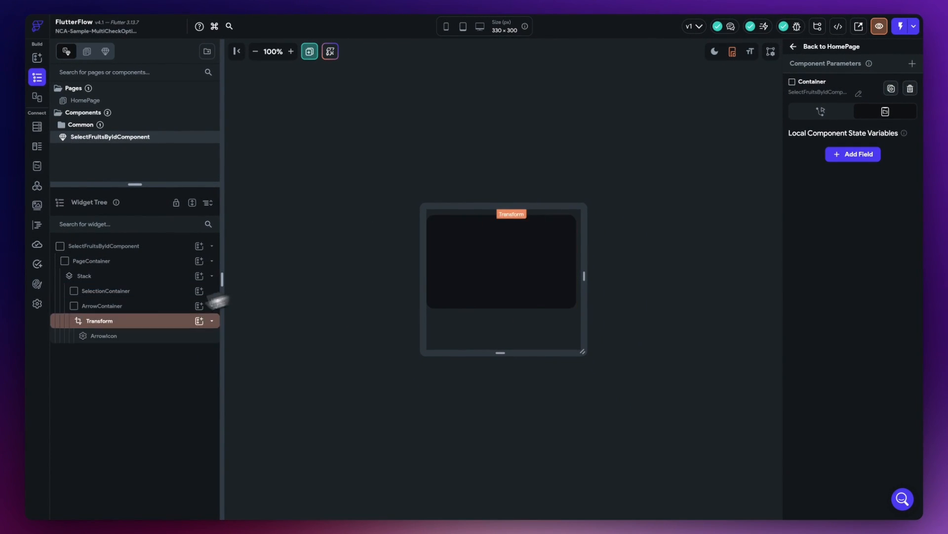
Step: Change ArrowIcon's color to the Secondary Background theme color, leaving its icon as Play Arrow Sharp
{"action": "left_click", "coordinate": [102, 337]}
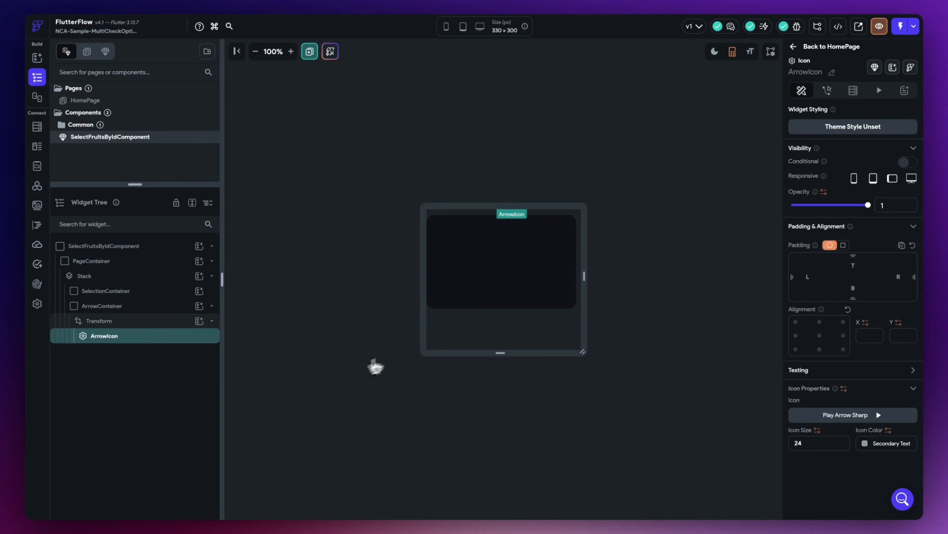
{"action": "left_click", "coordinate": [860, 422]}
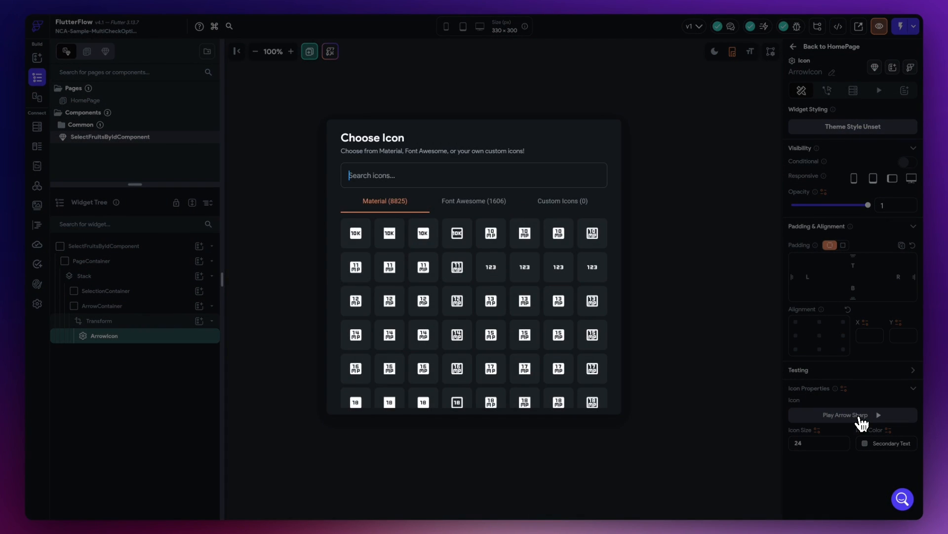
{"action": "left_click", "coordinate": [746, 292]}
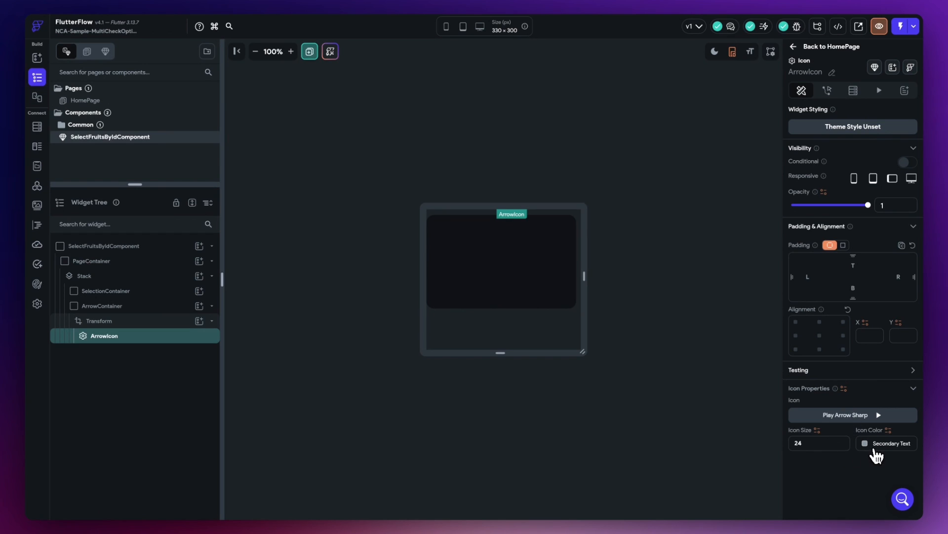
{"action": "left_click", "coordinate": [867, 447]}
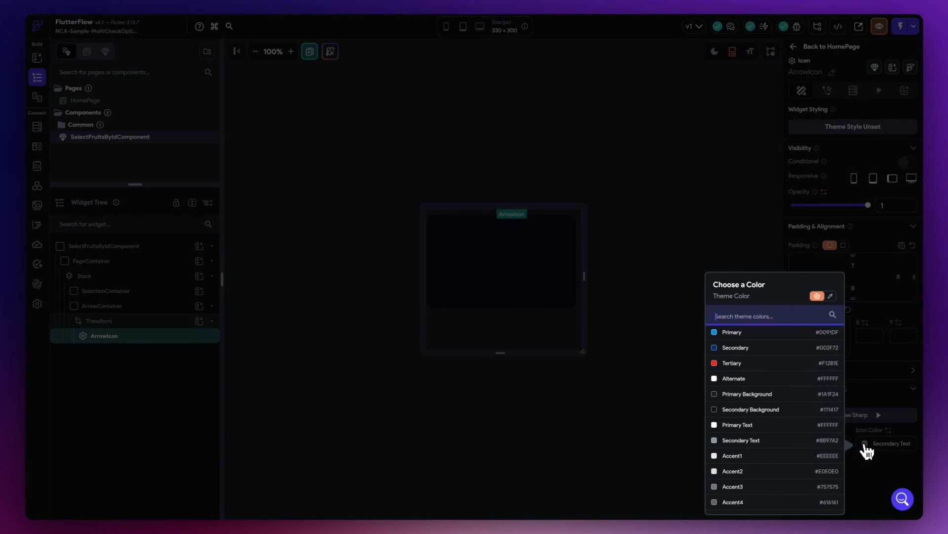
{"action": "left_click", "coordinate": [718, 410]}
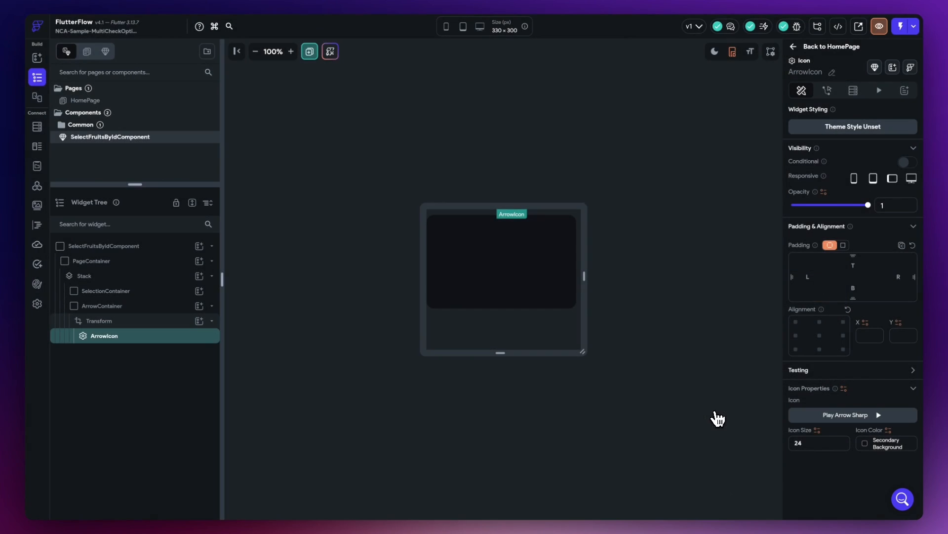
{"action": "left_click", "coordinate": [645, 297]}
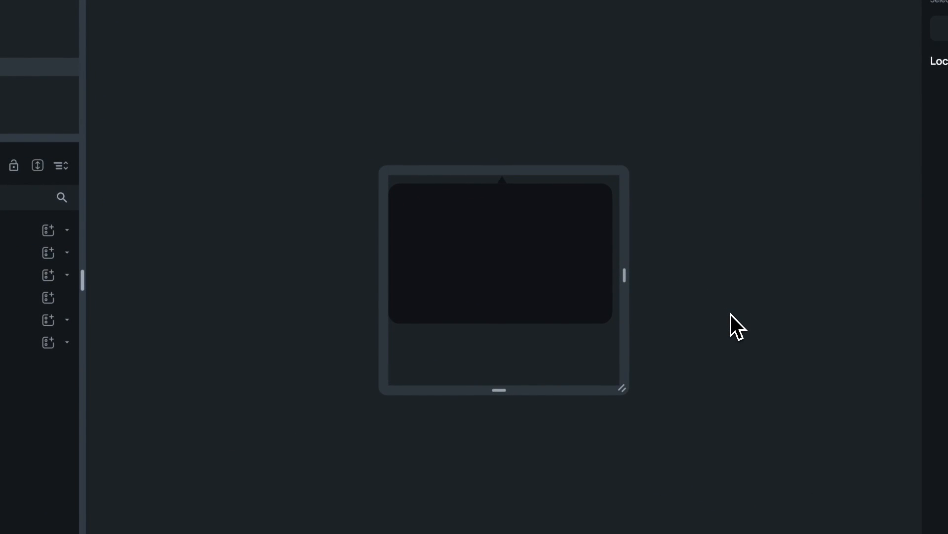
Step: Compare the component's appearance in dark and light mode, ending in light mode
{"action": "left_click", "coordinate": [716, 52]}
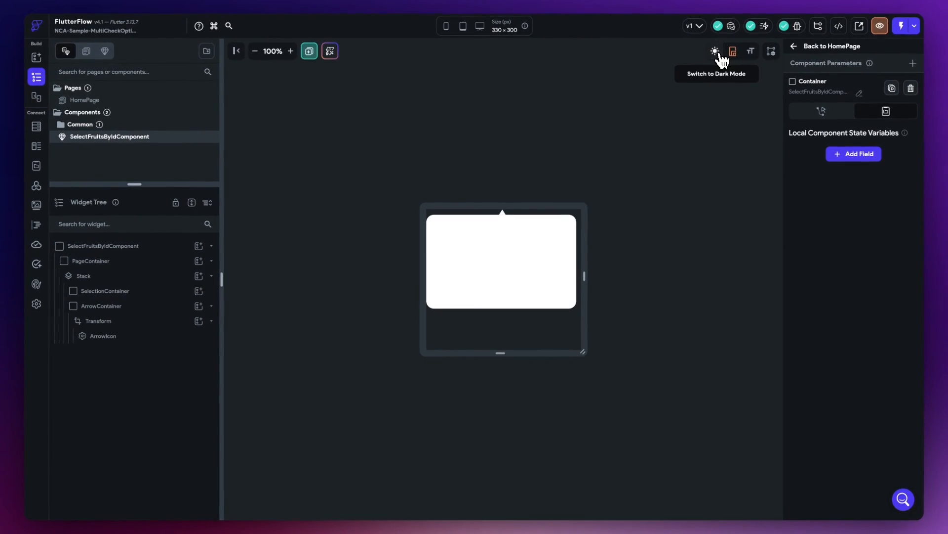
{"action": "left_click", "coordinate": [716, 51]}
{"action": "left_click", "coordinate": [717, 52]}
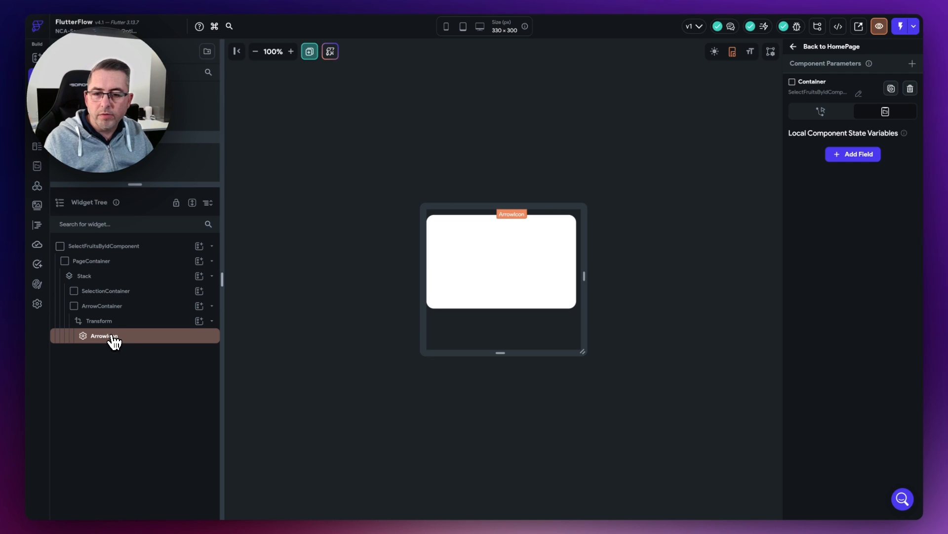
Step: Set ArrowContainer's top padding to 4 and switch the canvas back to dark mode
{"action": "left_click", "coordinate": [112, 307]}
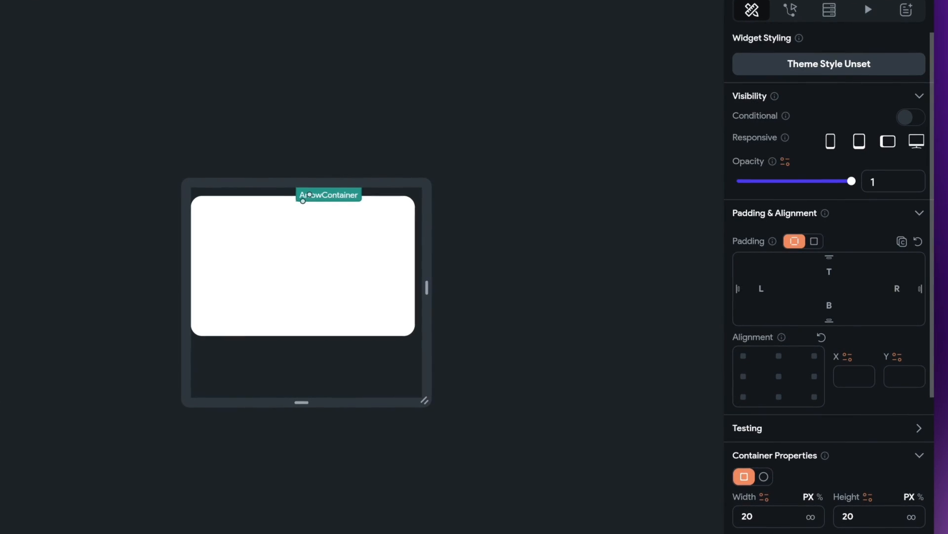
{"action": "left_click", "coordinate": [830, 272]}
{"action": "type", "text": "4"}
{"action": "left_click", "coordinate": [587, 247]}
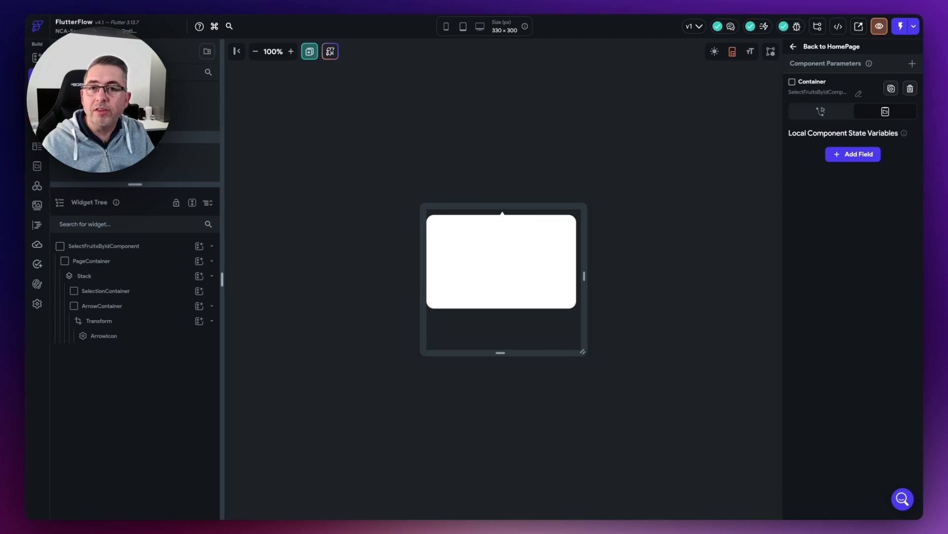
{"action": "left_click", "coordinate": [715, 51]}
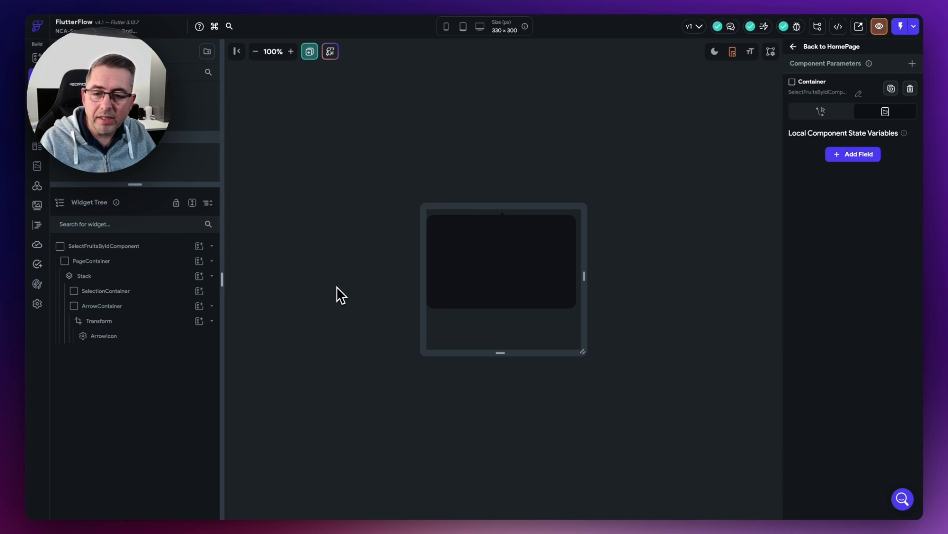
Step: Add a Column inside SelectionContainer and place two Rows in it
{"action": "left_click", "coordinate": [199, 291]}
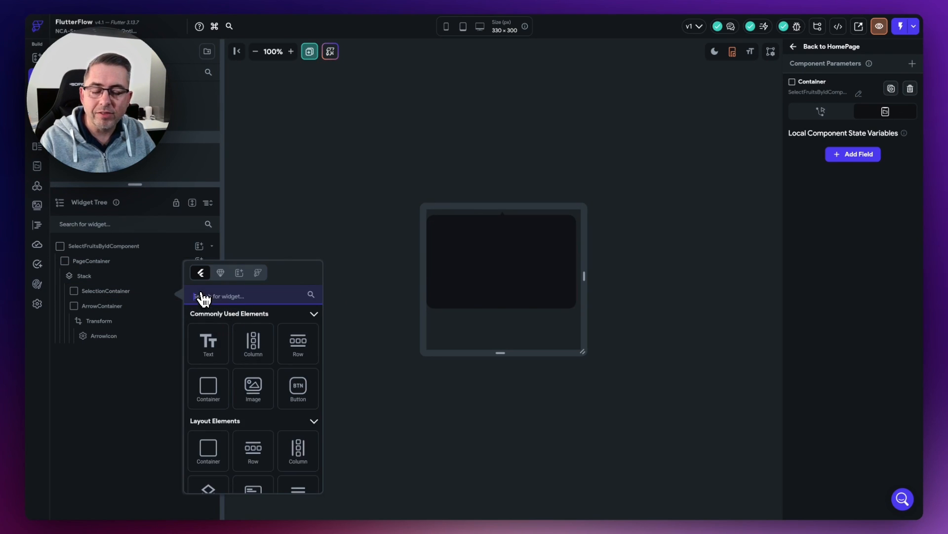
{"action": "left_click", "coordinate": [261, 352]}
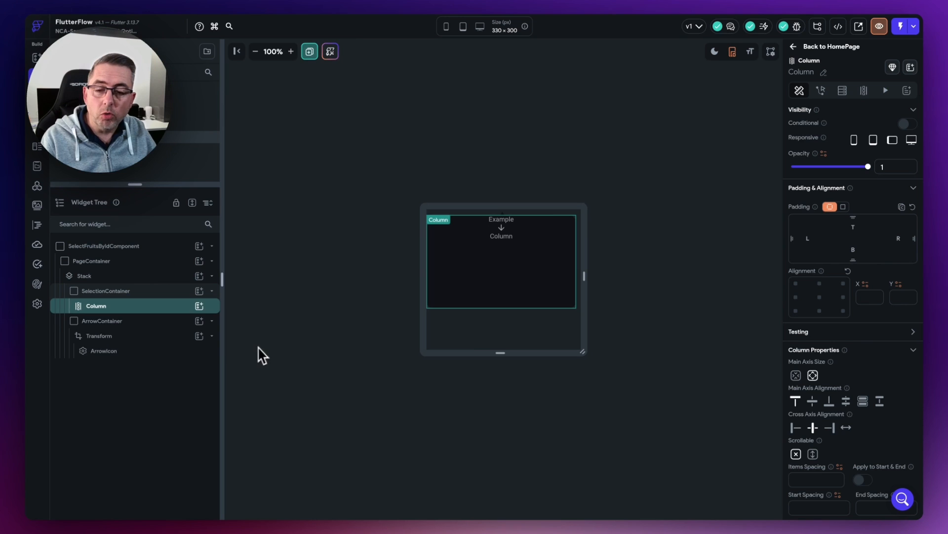
{"action": "left_click", "coordinate": [199, 306]}
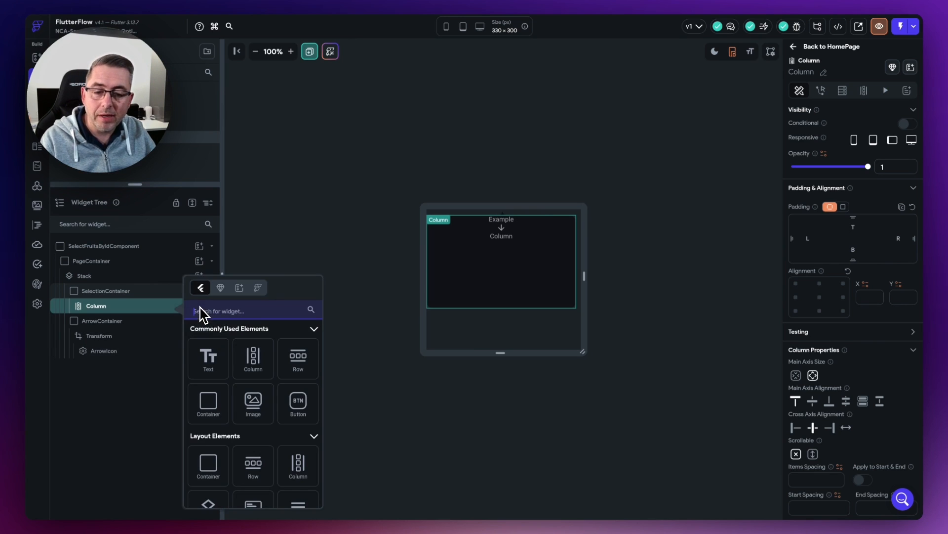
{"action": "left_click", "coordinate": [298, 359]}
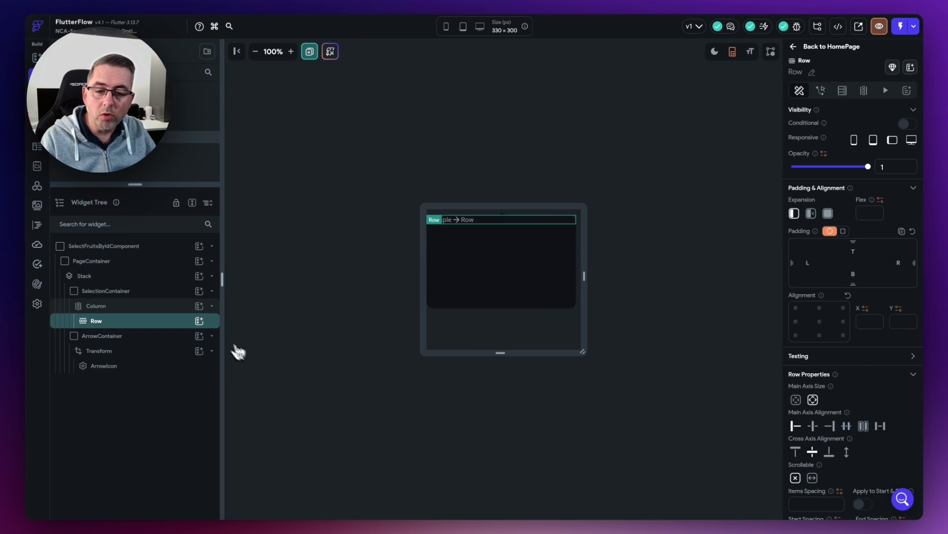
{"action": "left_click", "coordinate": [200, 321]}
{"action": "left_click", "coordinate": [296, 357]}
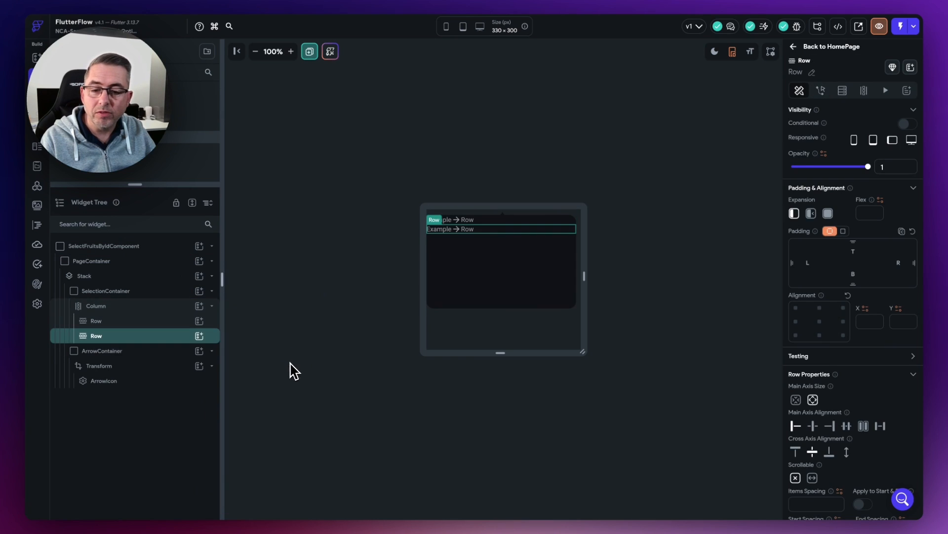
Step: Rename the Column as PageColumn, its first Row as FruitSelectRow and its second Row as OptionsRow
{"action": "left_click", "coordinate": [117, 324]}
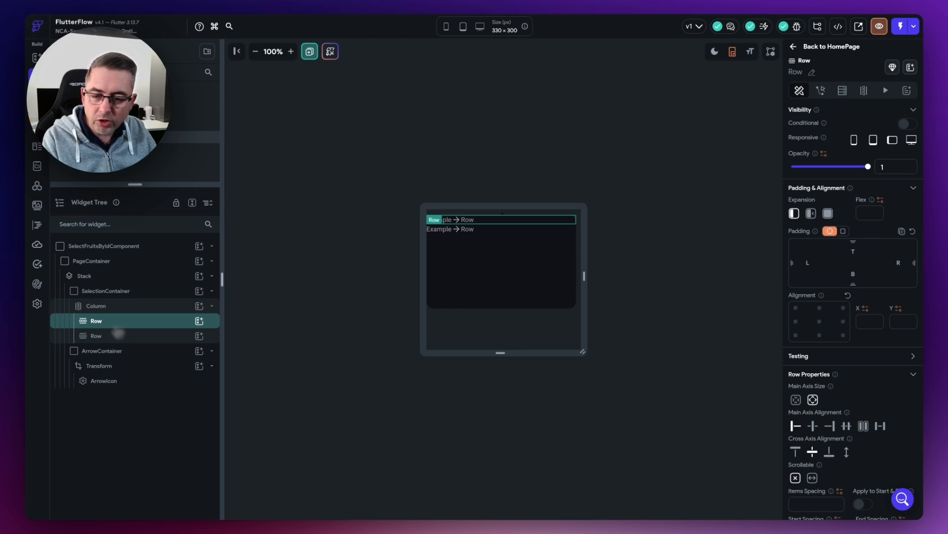
{"action": "left_click", "coordinate": [112, 306]}
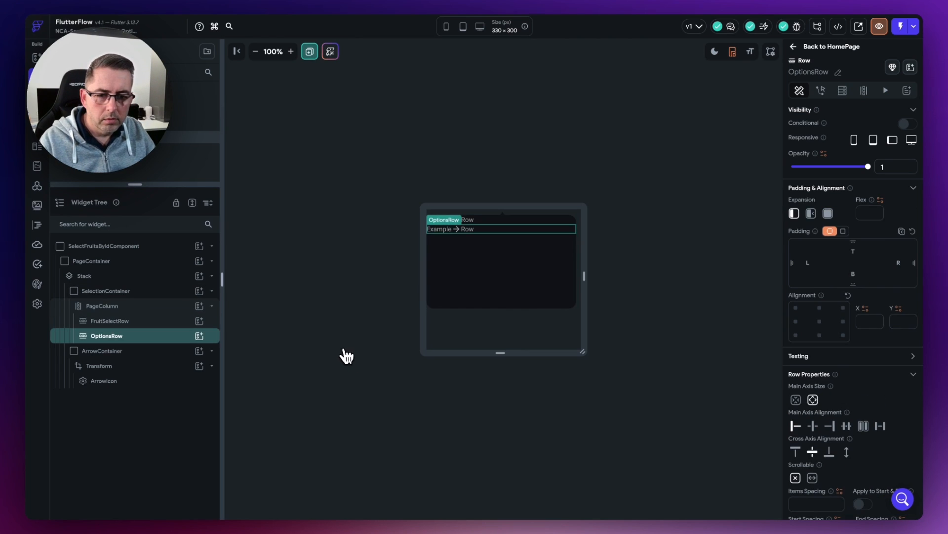
Step: Set PageColumn's left and right padding to 24 each
{"action": "left_click", "coordinate": [107, 306]}
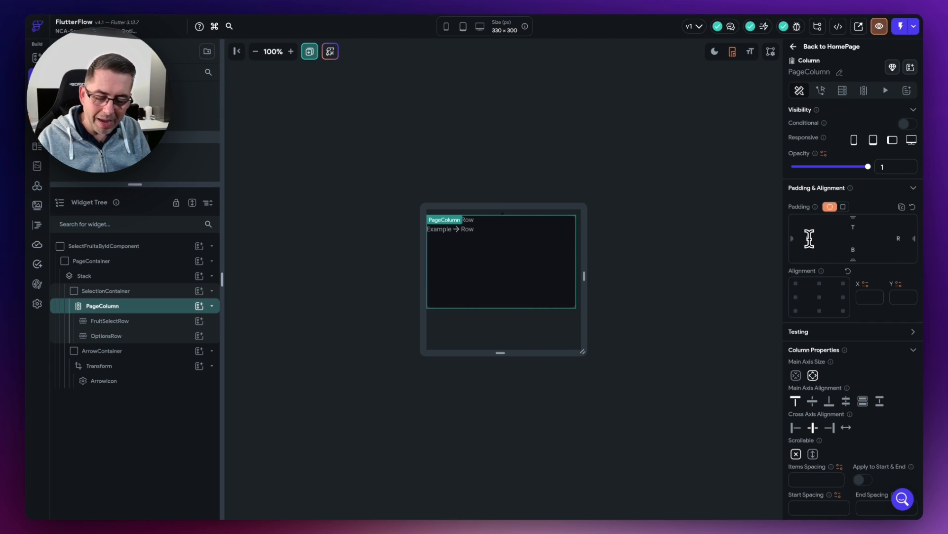
{"action": "left_click", "coordinate": [810, 239]}
{"action": "type", "text": "24"}
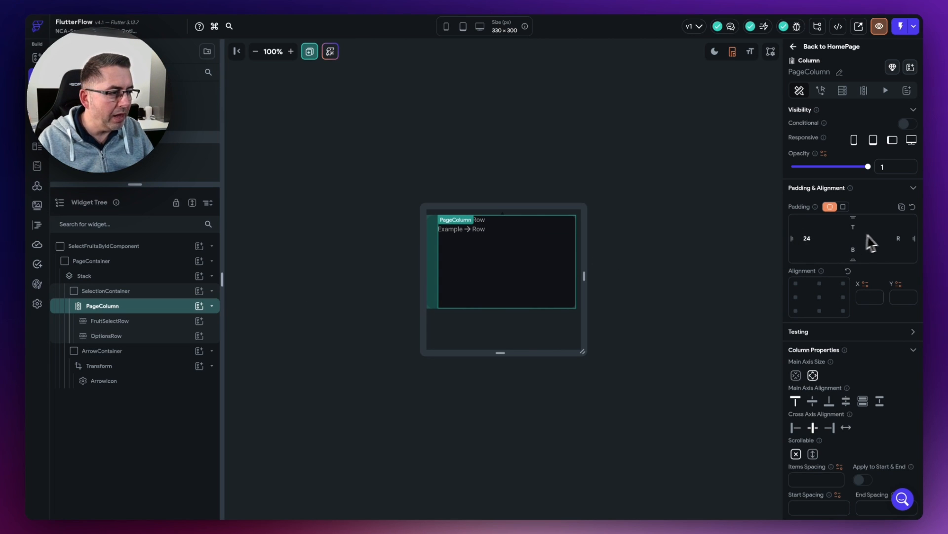
{"action": "left_click", "coordinate": [892, 236]}
{"action": "type", "text": "24"}
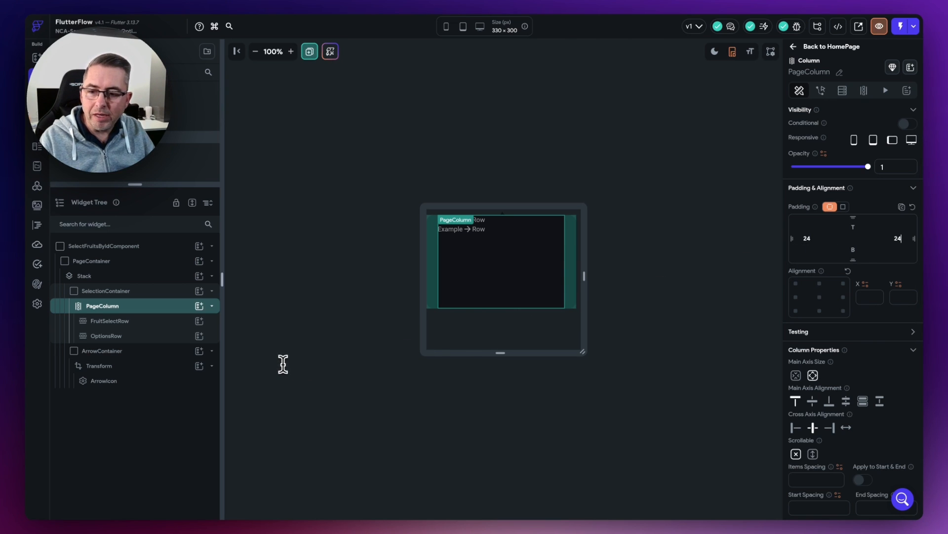
Step: Set PageColumn's items spacing, start spacing and end spacing to 16 each
{"action": "scroll", "coordinate": [840, 462], "scroll_direction": "down", "scroll_amount": 1}
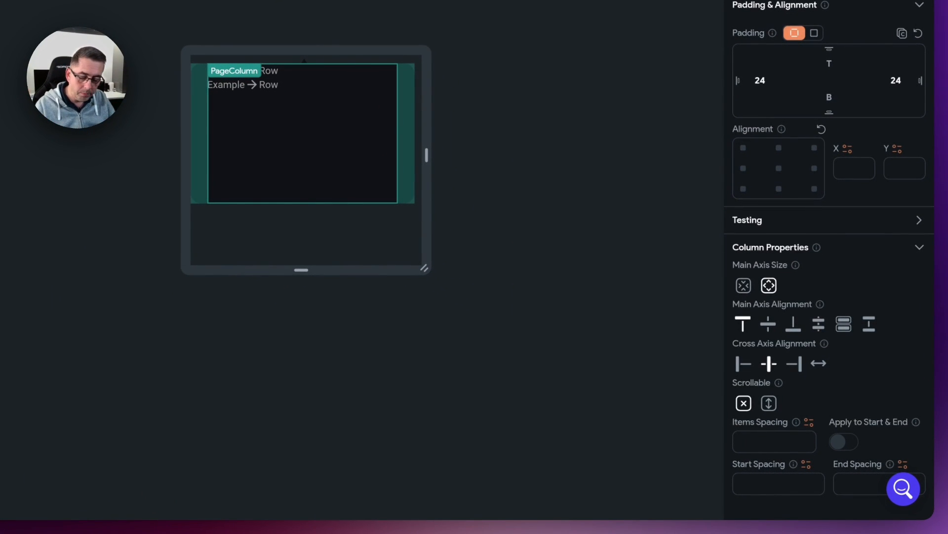
{"action": "type", "text": "16"}
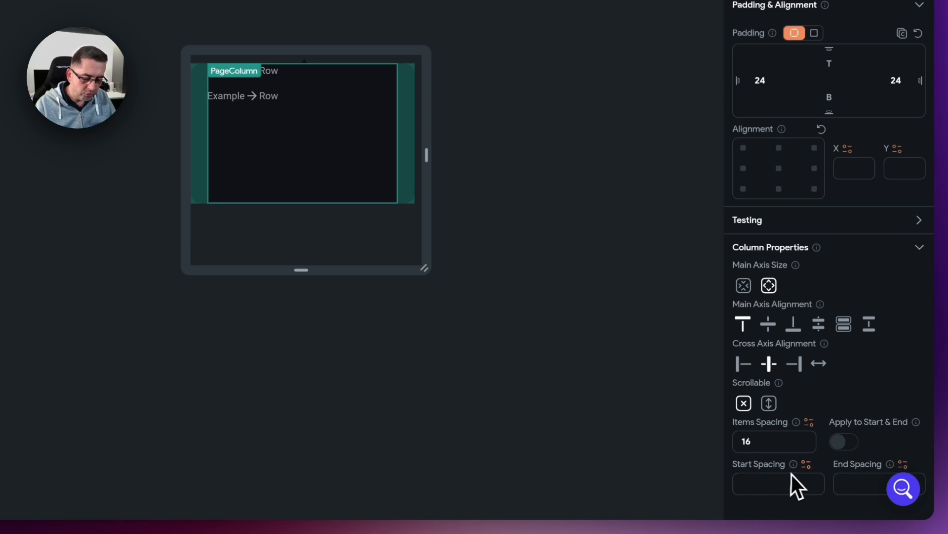
{"action": "type", "text": "16"}
{"action": "left_click", "coordinate": [858, 482]}
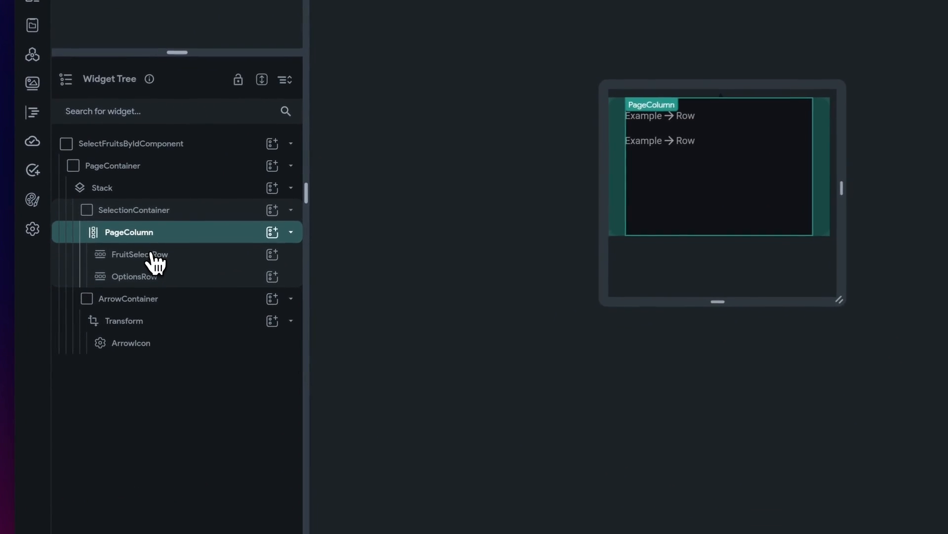
Step: Add a Stack inside FruitSelectRow and place a Container in it
{"action": "left_click", "coordinate": [117, 320]}
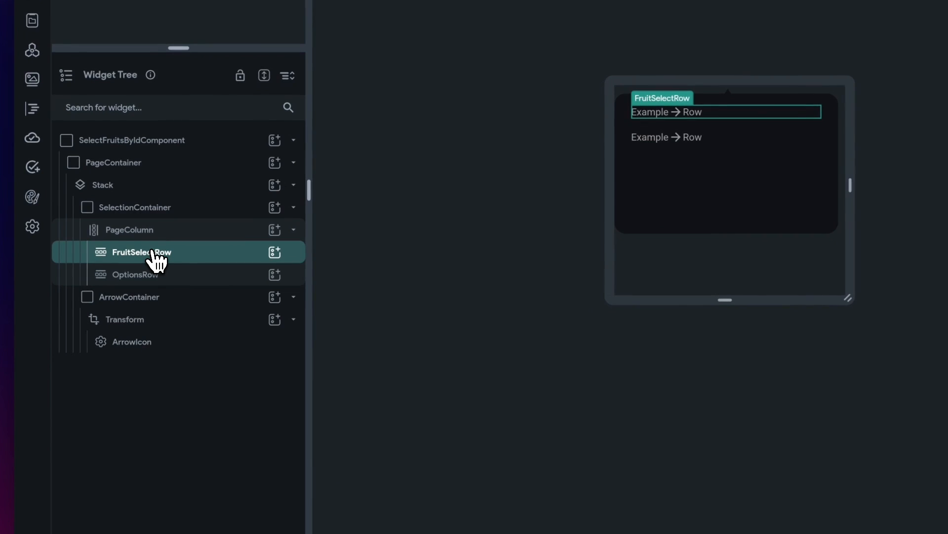
{"action": "left_click", "coordinate": [275, 252]}
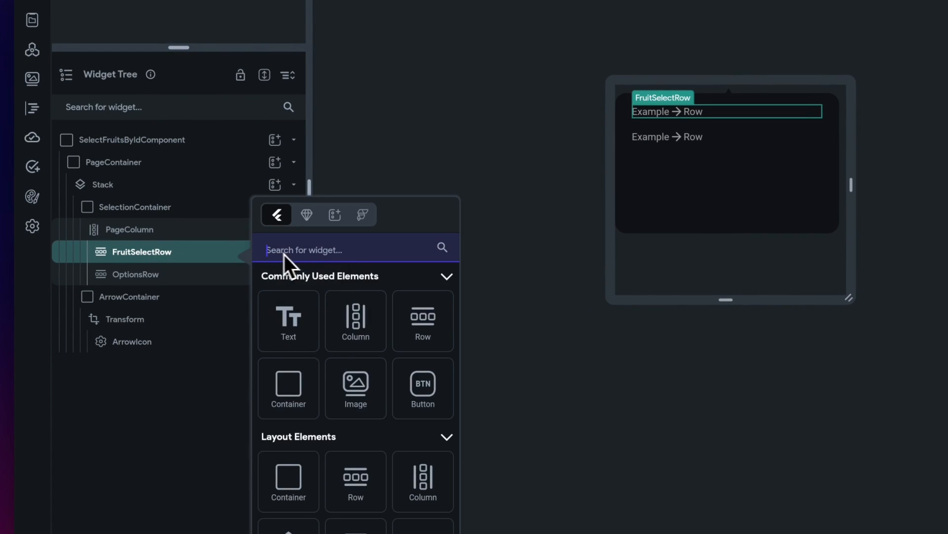
{"action": "type", "text": "stack"}
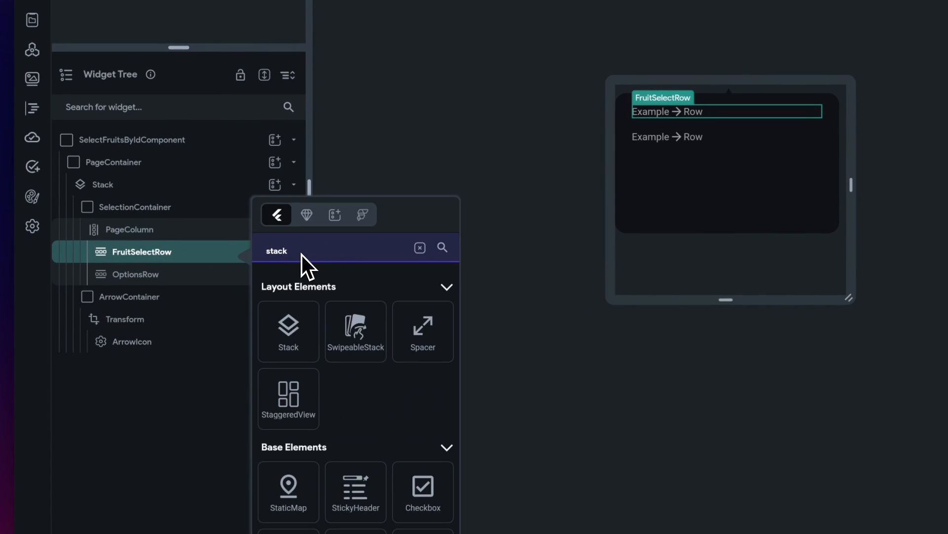
{"action": "left_click", "coordinate": [288, 328]}
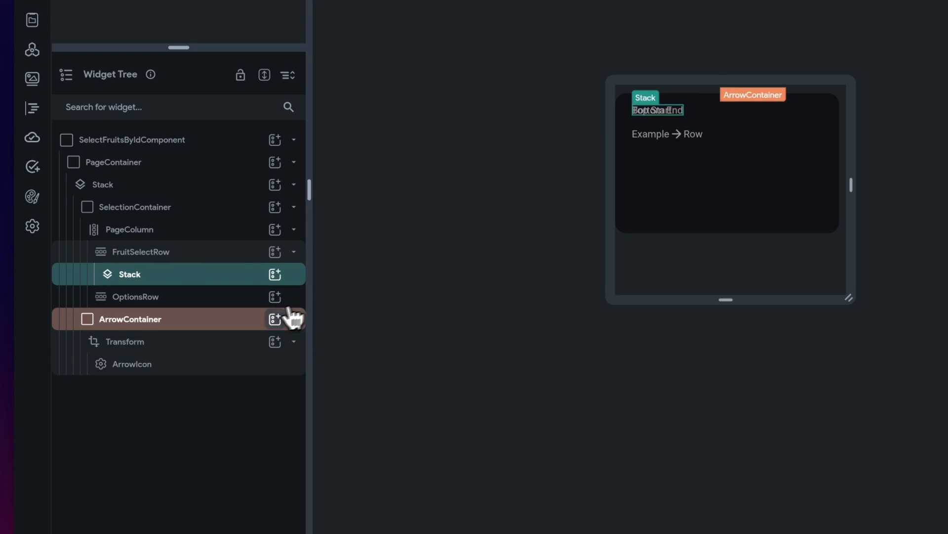
{"action": "left_click", "coordinate": [275, 275]}
{"action": "type", "text": "cont"}
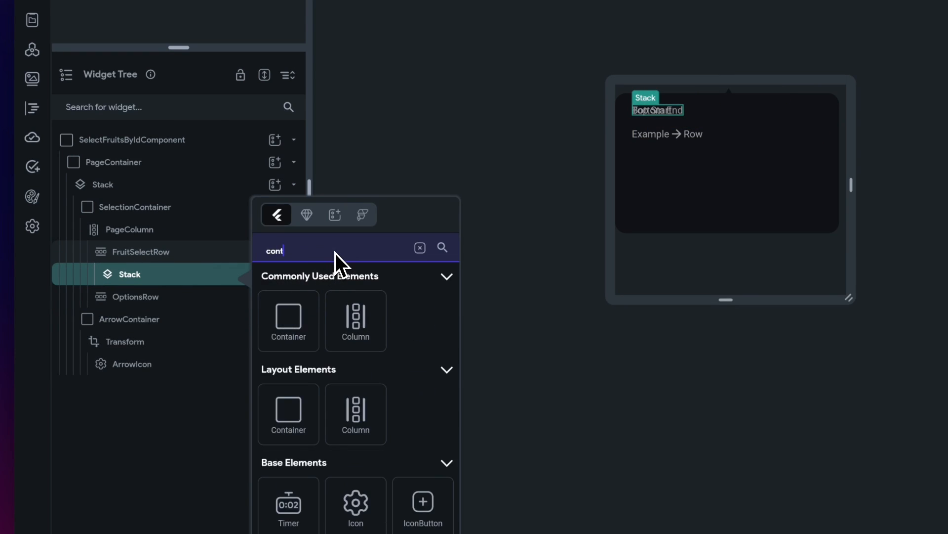
{"action": "left_click", "coordinate": [310, 323]}
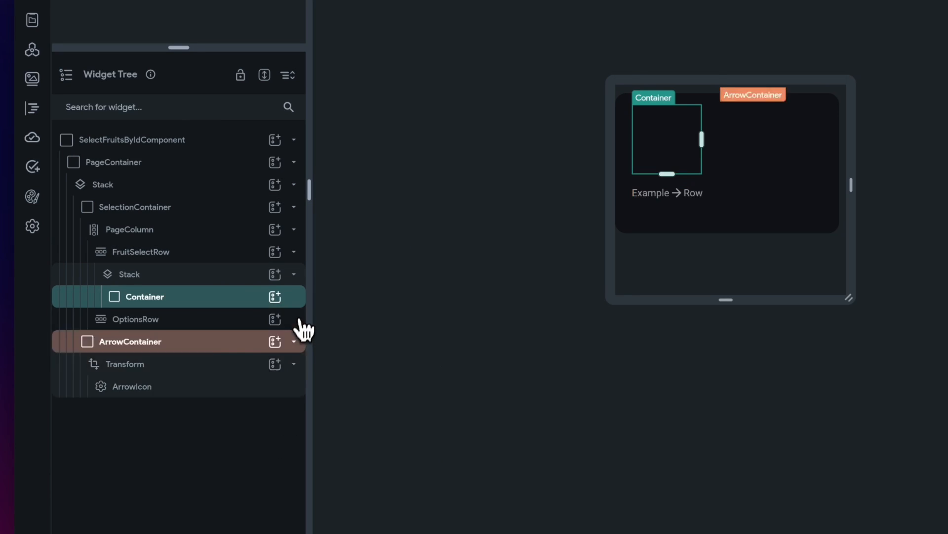
Step: Add a Column to the new Container and fill it with a CircleImage and a Text widget
{"action": "left_click", "coordinate": [275, 296]}
{"action": "left_click", "coordinate": [356, 323]}
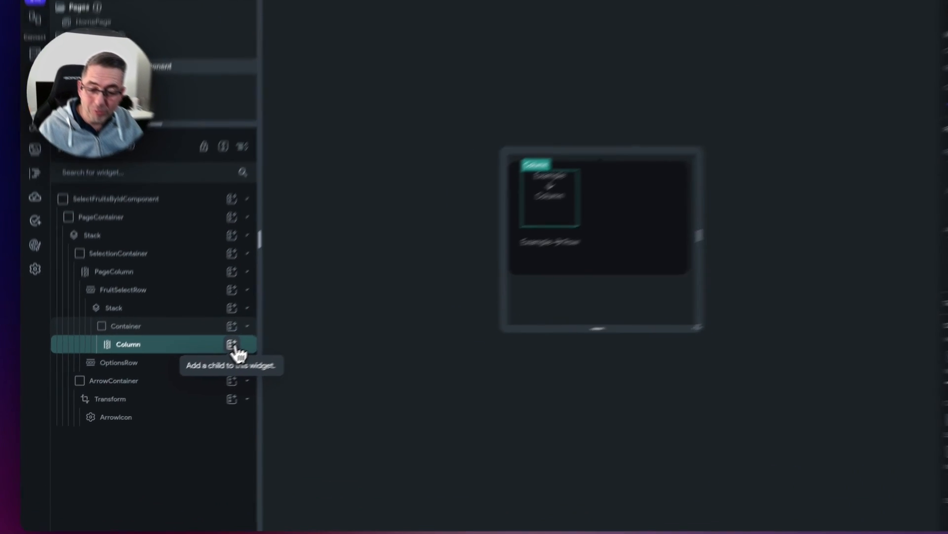
{"action": "left_click", "coordinate": [233, 344]}
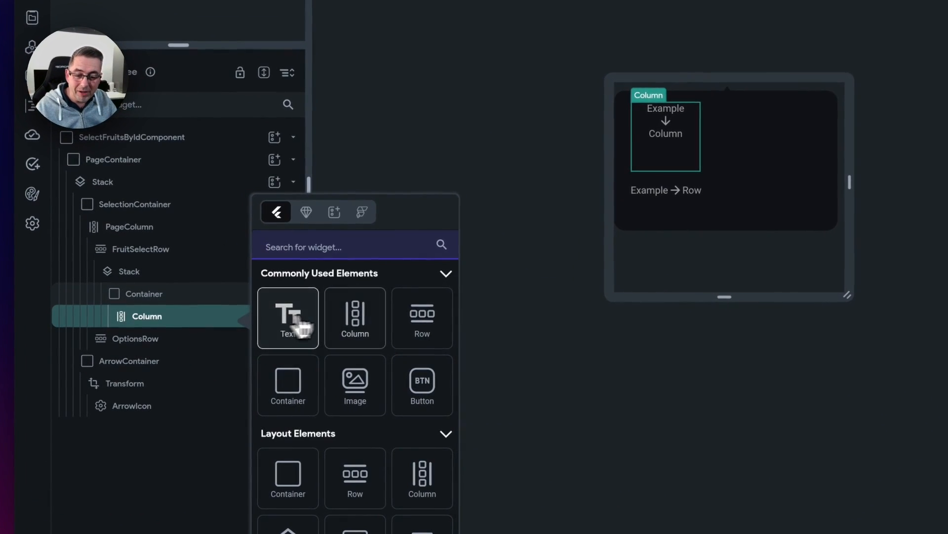
{"action": "type", "text": "circle"}
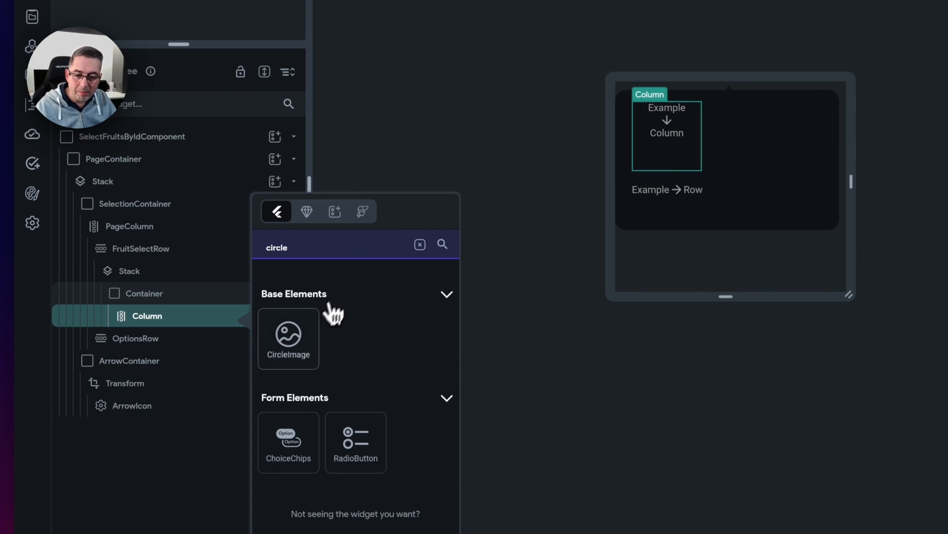
{"action": "left_click", "coordinate": [290, 340]}
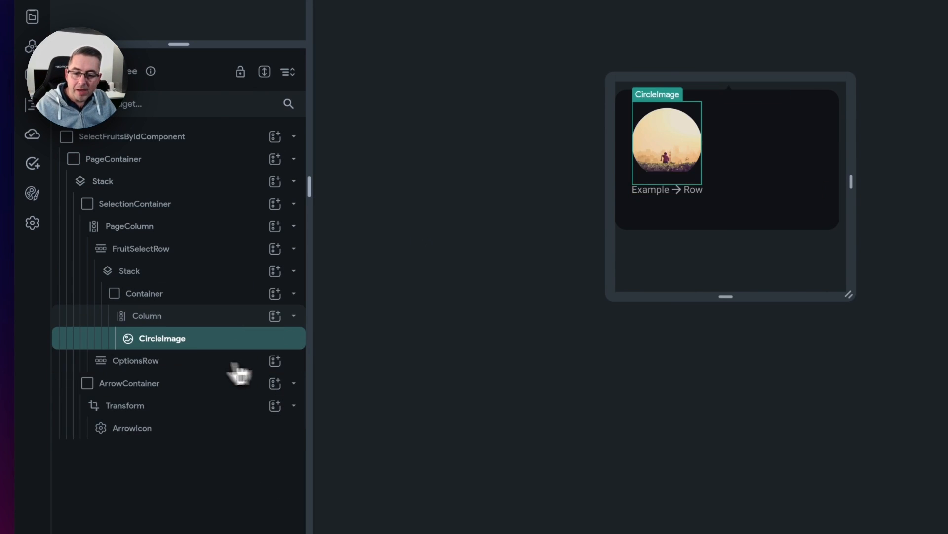
{"action": "left_click", "coordinate": [270, 320]}
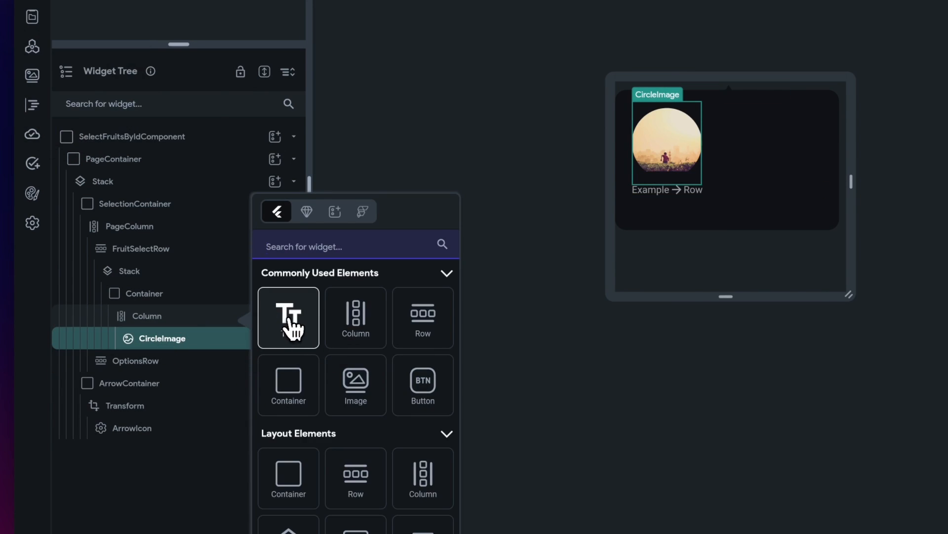
{"action": "left_click", "coordinate": [291, 321]}
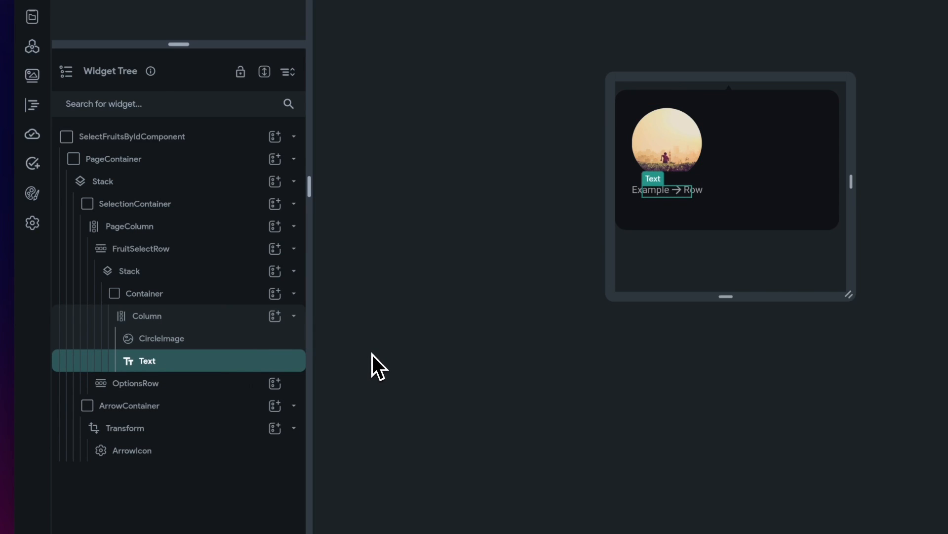
Step: Set the circle image's diameter to 40 and its parent column's items spacing to 8
{"action": "left_click", "coordinate": [162, 340]}
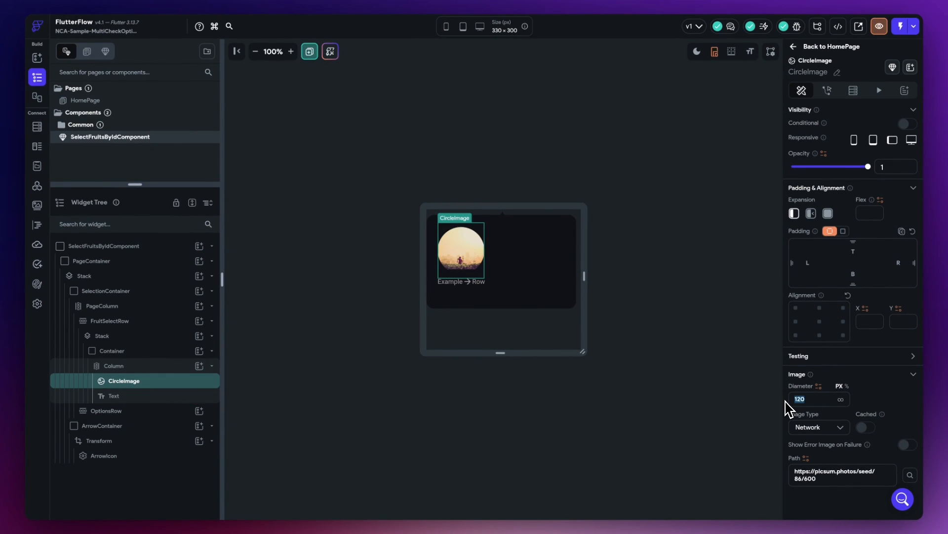
{"action": "type", "text": "40"}
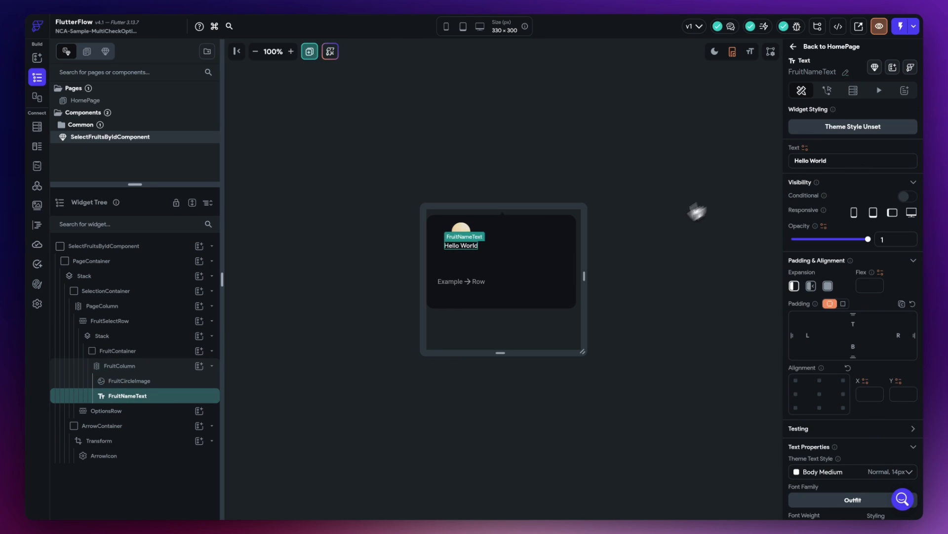
{"action": "left_click", "coordinate": [119, 374]}
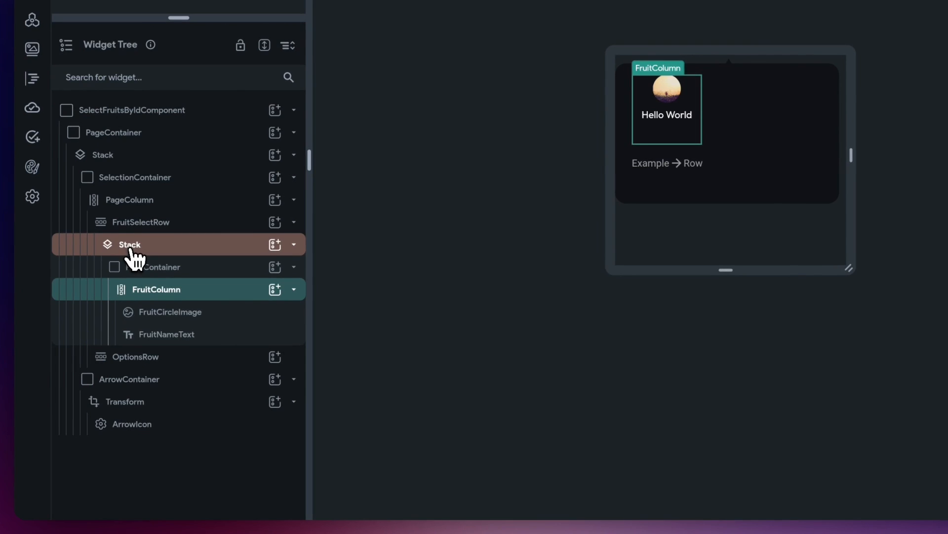
Step: Add an Icon to the Stack in FruitSelectRow, alongside FruitContainer
{"action": "left_click", "coordinate": [295, 269]}
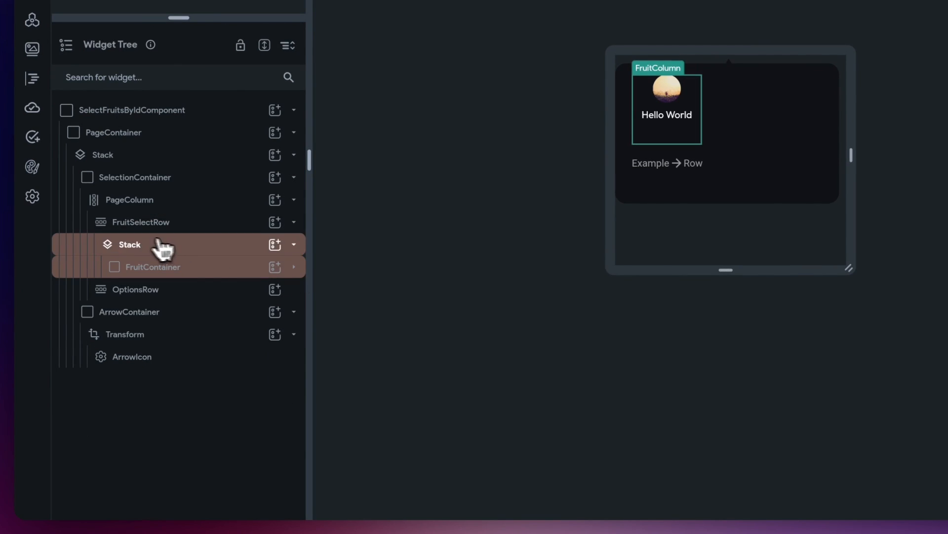
{"action": "left_click", "coordinate": [275, 244]}
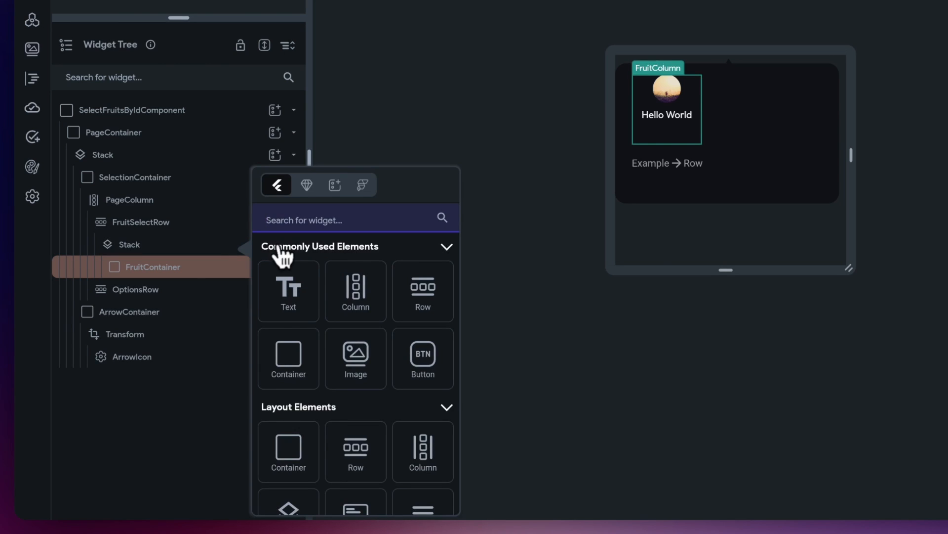
{"action": "type", "text": "icon"}
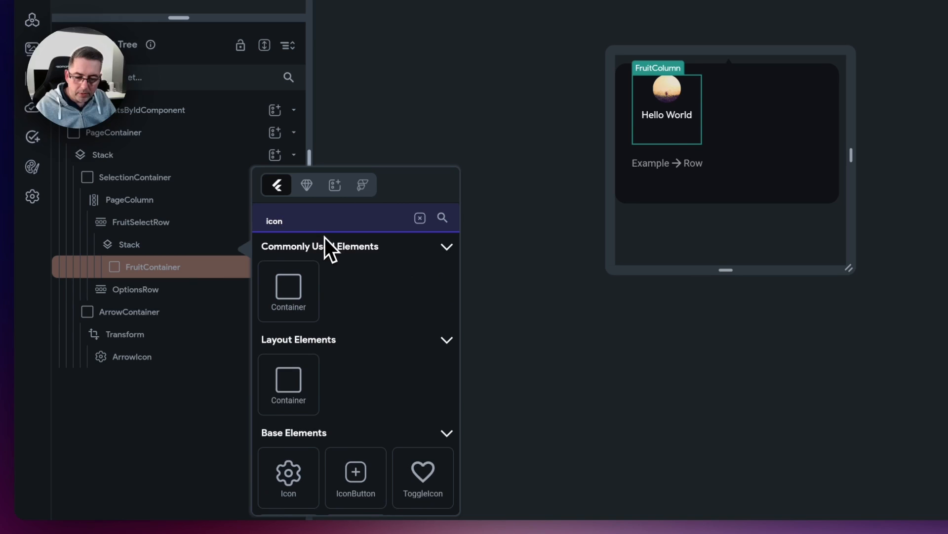
{"action": "left_click", "coordinate": [289, 484]}
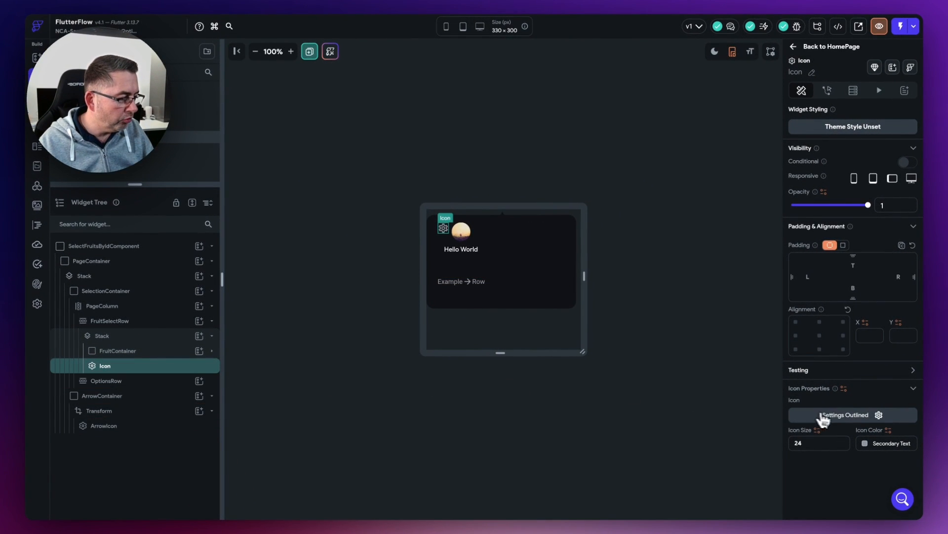
Step: Change the new icon to the Material Check icon
{"action": "left_click", "coordinate": [862, 417]}
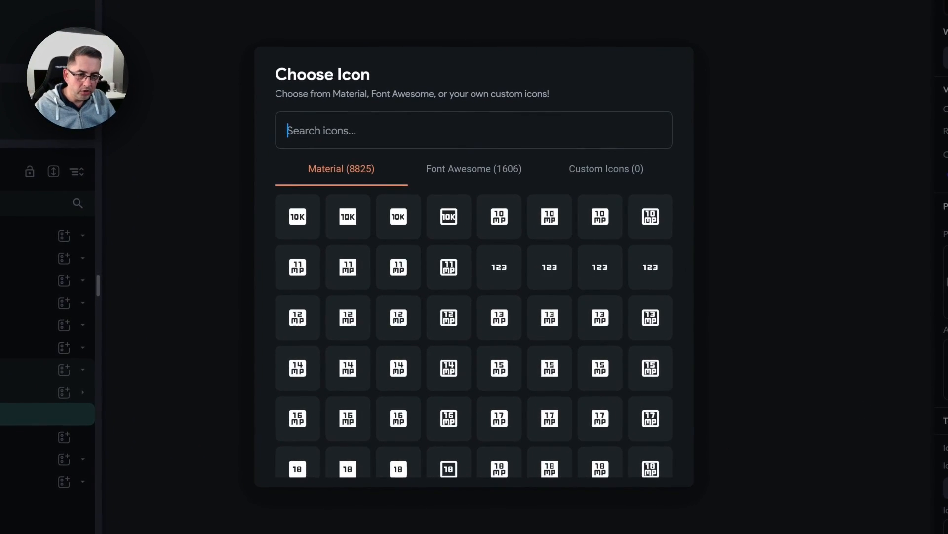
{"action": "left_click", "coordinate": [312, 127]}
{"action": "type", "text": "check"}
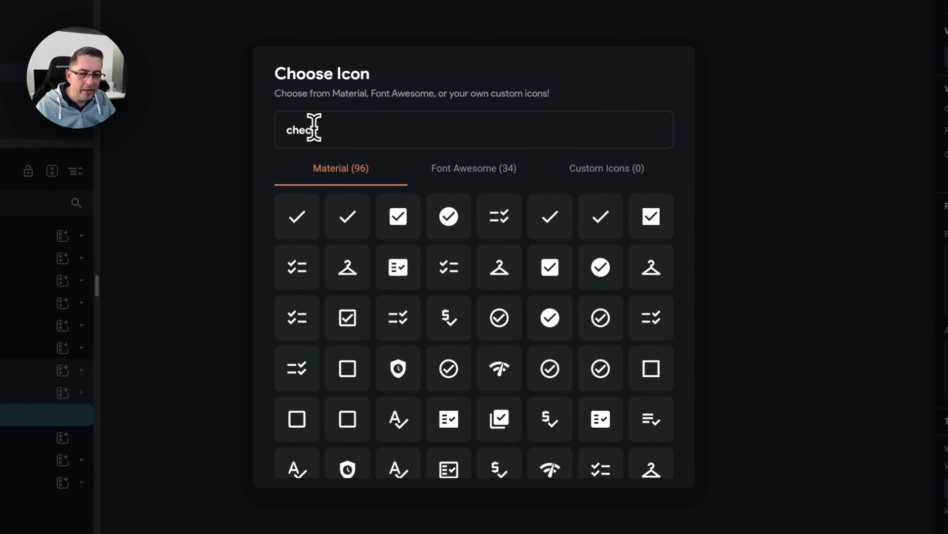
{"action": "left_click", "coordinate": [303, 218]}
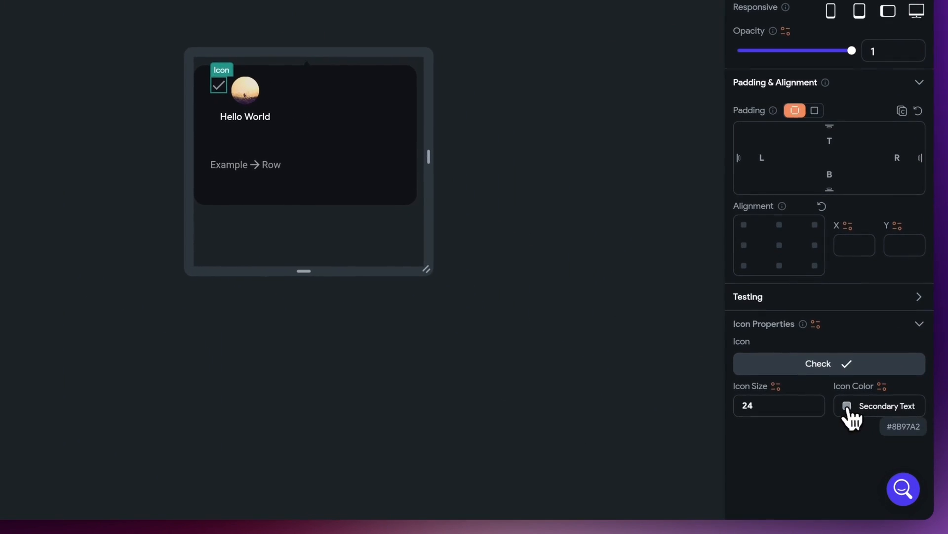
Step: Set the check icon's color to Tertiary and its size to 20
{"action": "left_click", "coordinate": [886, 452]}
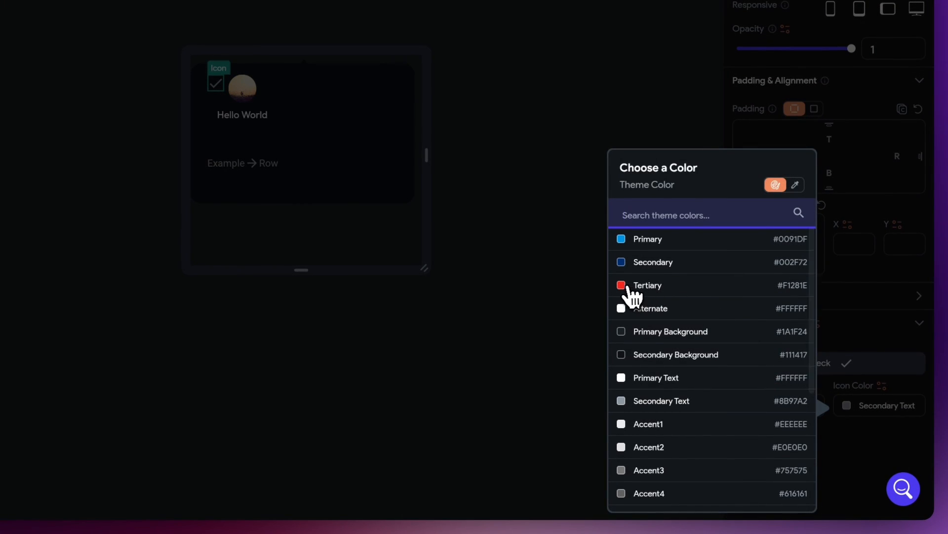
{"action": "left_click", "coordinate": [627, 286]}
{"action": "left_click_drag", "start_coordinate": [748, 401], "coordinate": [740, 403]}
{"action": "type", "text": "20"}
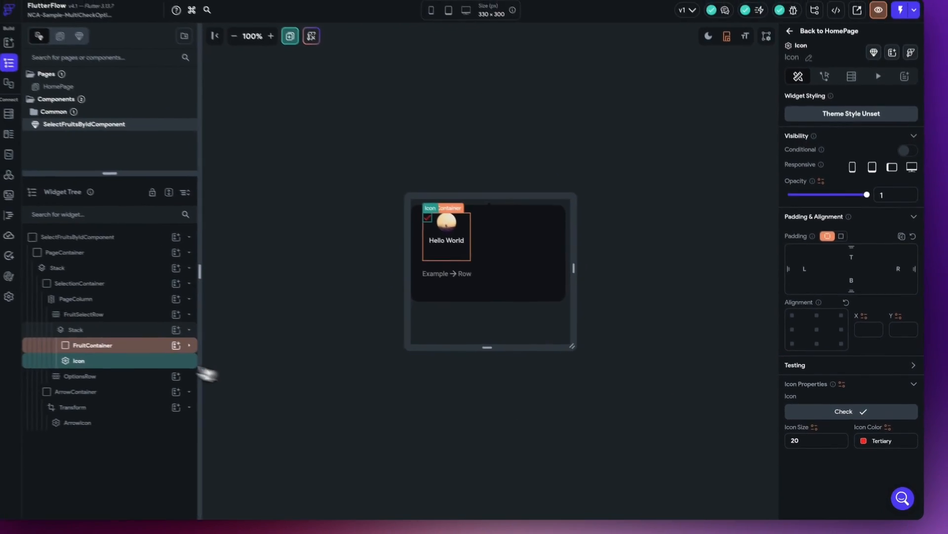
Step: Set the fruit Stack's default child alignment to top right and the check icon's top and right padding to 4 each
{"action": "left_click", "coordinate": [98, 341]}
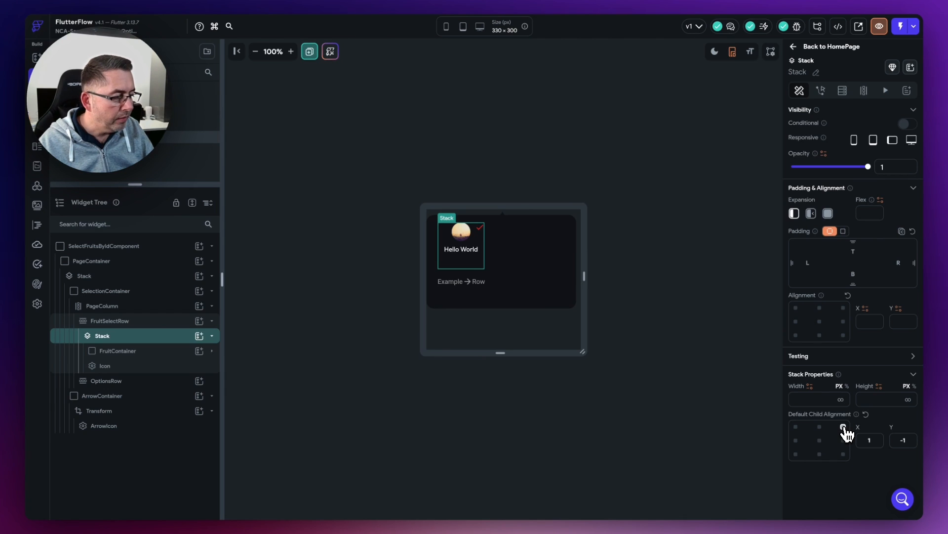
{"action": "left_click", "coordinate": [121, 368]}
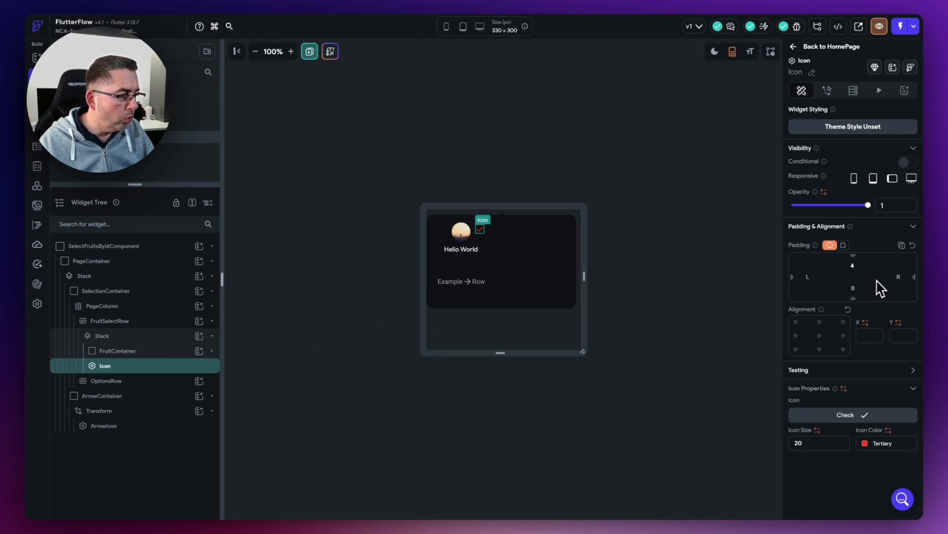
{"action": "type", "text": "4"}
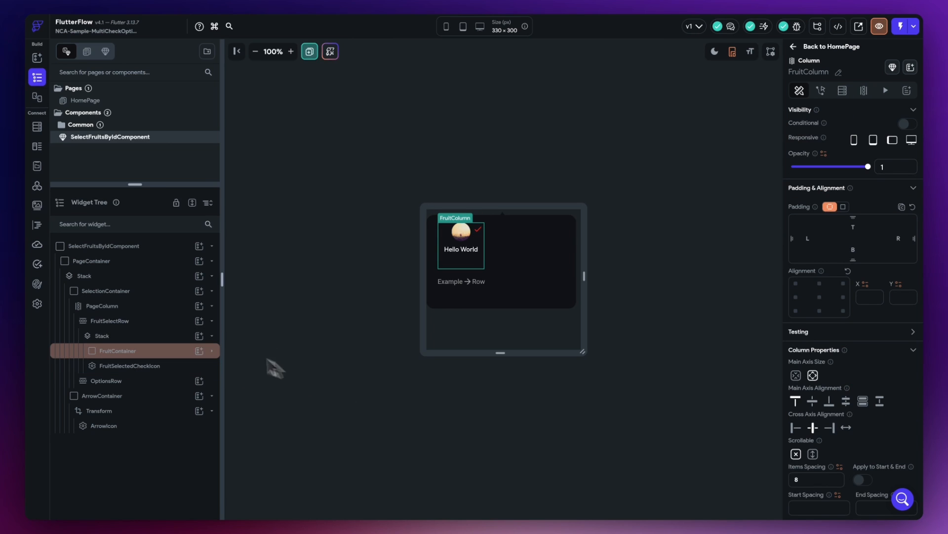
Step: Set PageColumn's main axis alignment to center
{"action": "left_click", "coordinate": [105, 307]}
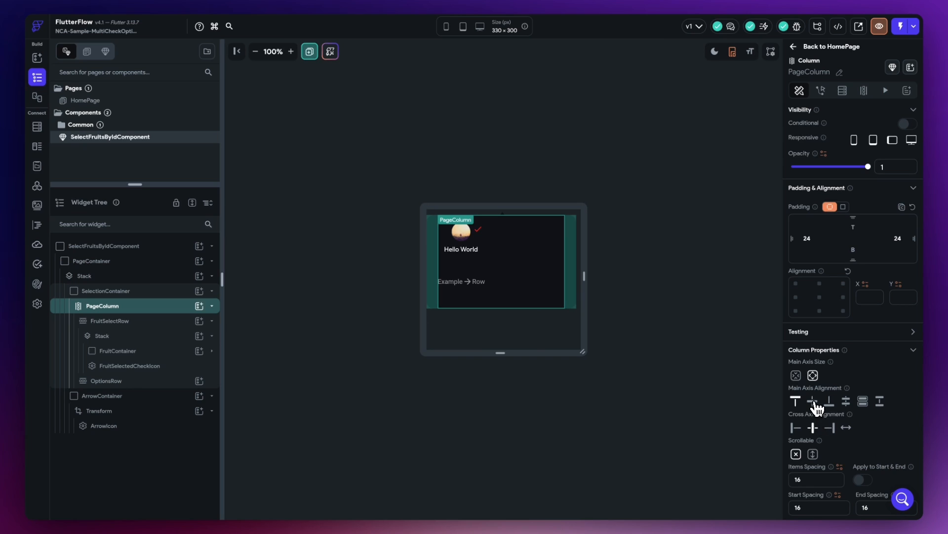
{"action": "left_click", "coordinate": [813, 402]}
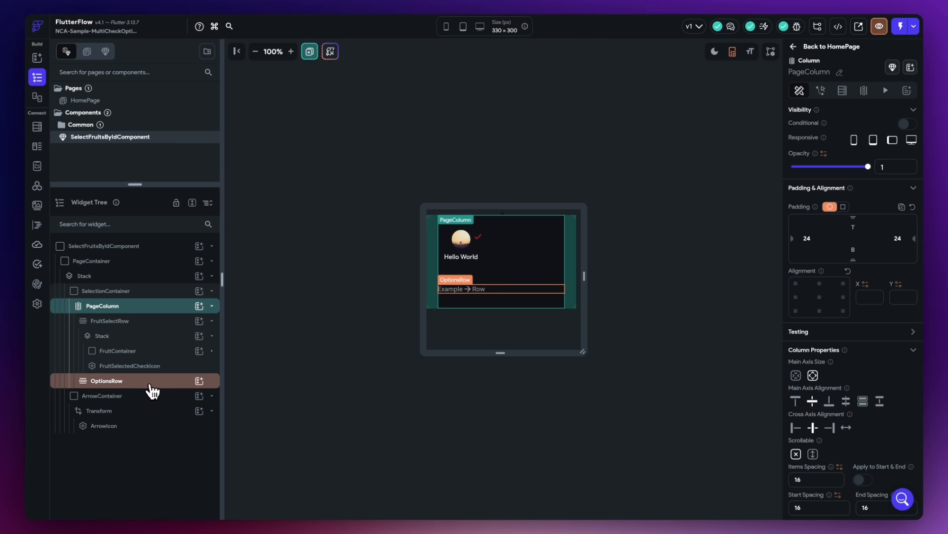
Step: Add a Button inside OptionsRow
{"action": "left_click", "coordinate": [199, 381]}
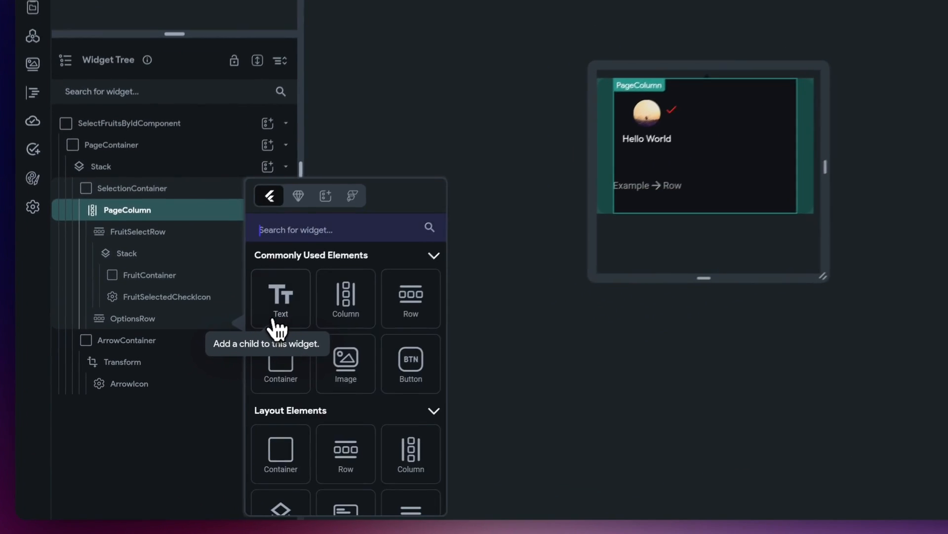
{"action": "left_click", "coordinate": [339, 228]}
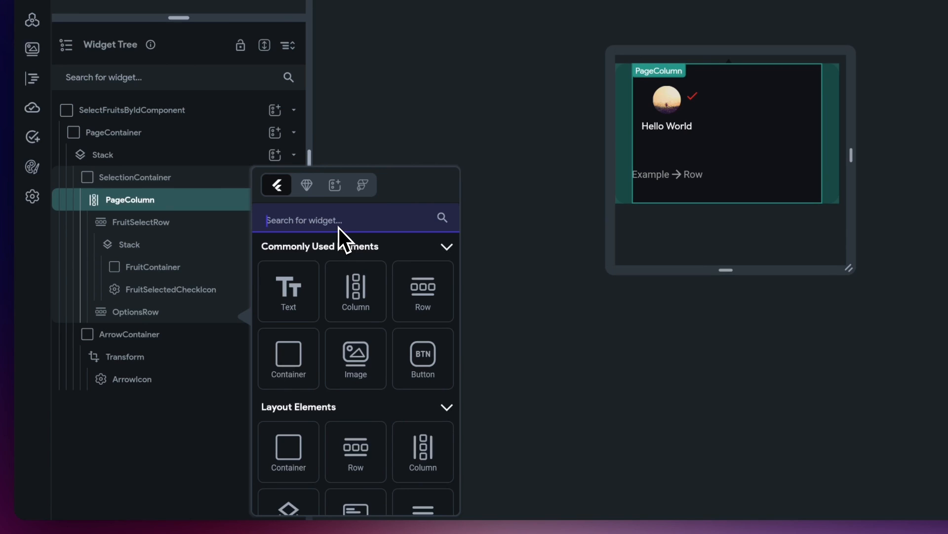
{"action": "type", "text": "button"}
{"action": "left_click", "coordinate": [289, 292]}
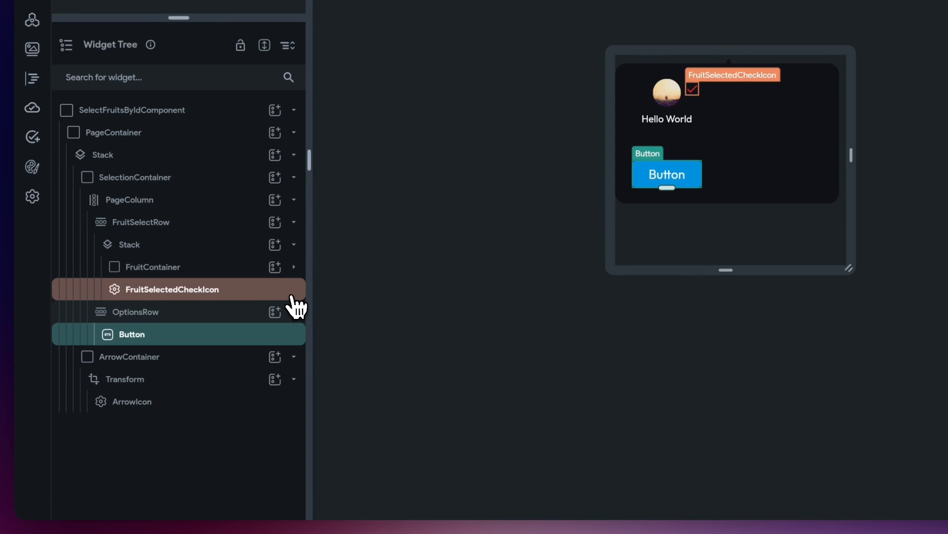
Step: Add a second Button inside OptionsRow
{"action": "left_click", "coordinate": [281, 316]}
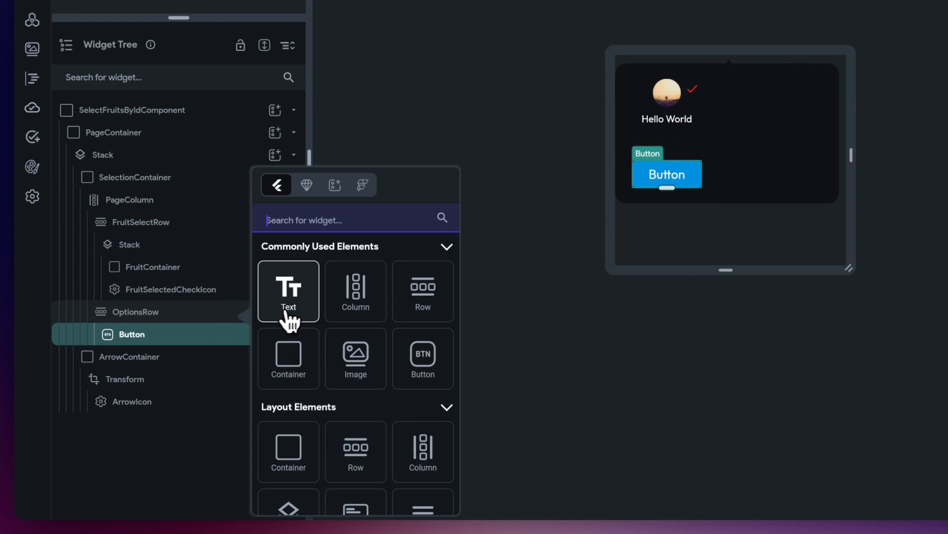
{"action": "left_click", "coordinate": [307, 232]}
{"action": "type", "text": "button"}
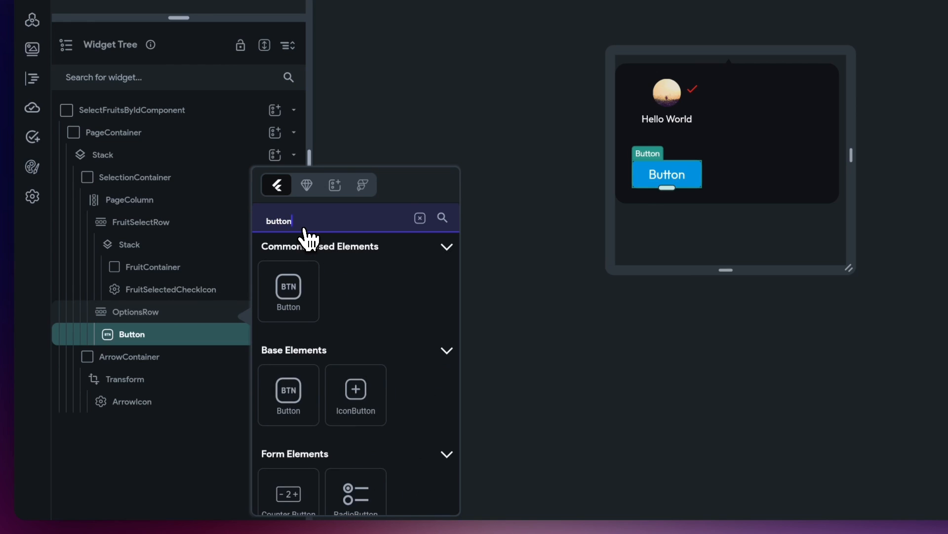
{"action": "left_click", "coordinate": [288, 293]}
Step: Set the first OptionsRow button's text to "Cancel"
{"action": "left_click", "coordinate": [123, 368]}
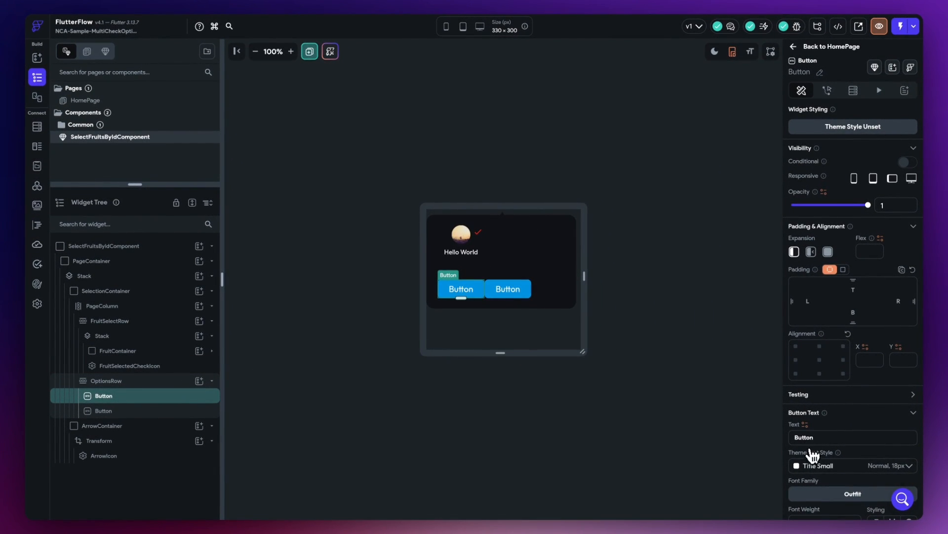
{"action": "double_click", "coordinate": [795, 442]}
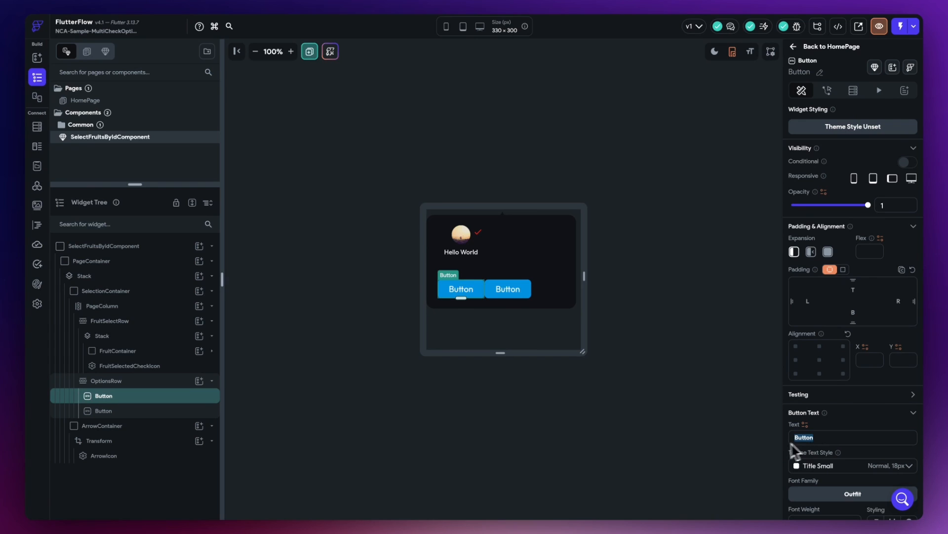
{"action": "type", "text": "Cancel"}
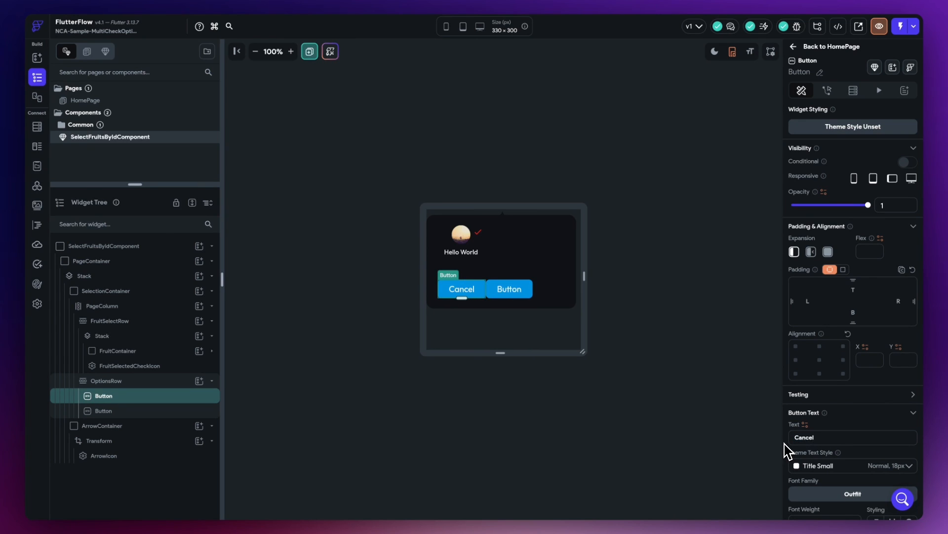
Step: Set the second button's text to "Confirm Fruits" and rename the two buttons CancelButton and SelectFruitButton
{"action": "left_click", "coordinate": [182, 413]}
{"action": "left_click", "coordinate": [824, 437]}
{"action": "double_click", "coordinate": [823, 438]}
{"action": "type", "text": "Confirm Fruits"}
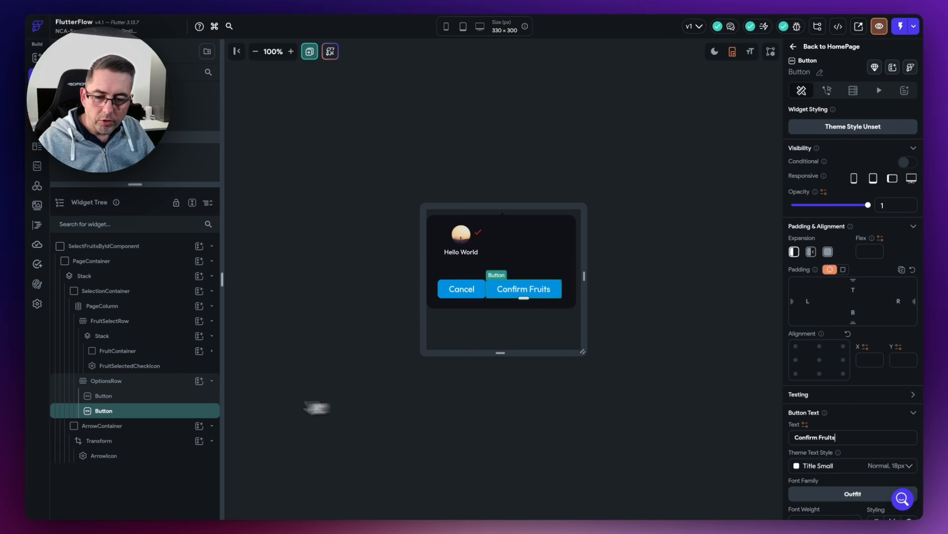
{"action": "left_click", "coordinate": [117, 396]}
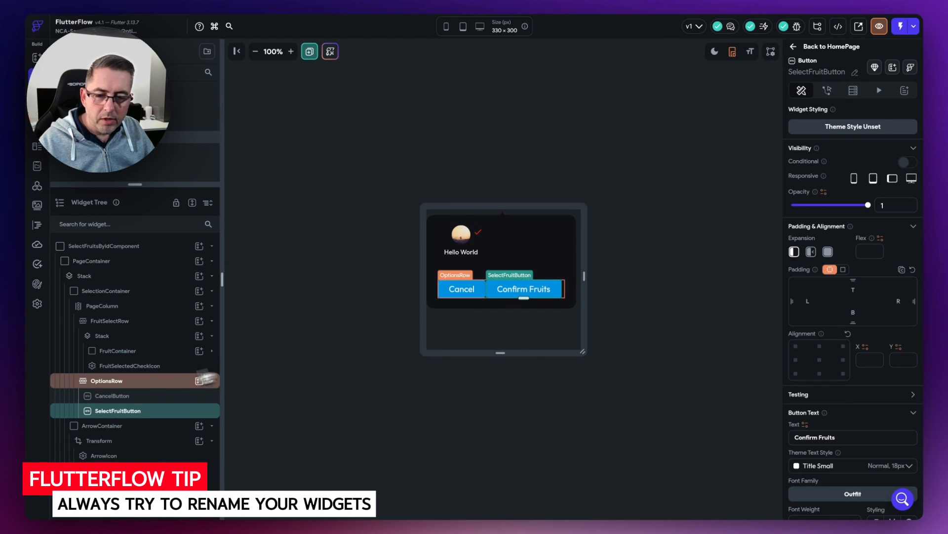
Step: Set CancelButton's theme text style to Title Medium and its font size to 14
{"action": "left_click", "coordinate": [117, 395]}
{"action": "scroll", "coordinate": [858, 401], "scroll_direction": "down", "scroll_amount": 5}
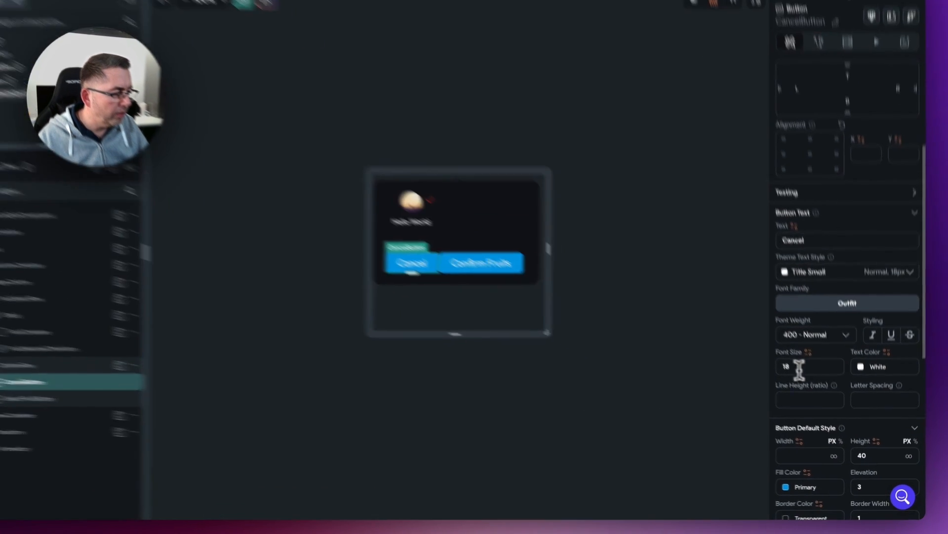
{"action": "double_click", "coordinate": [799, 370]}
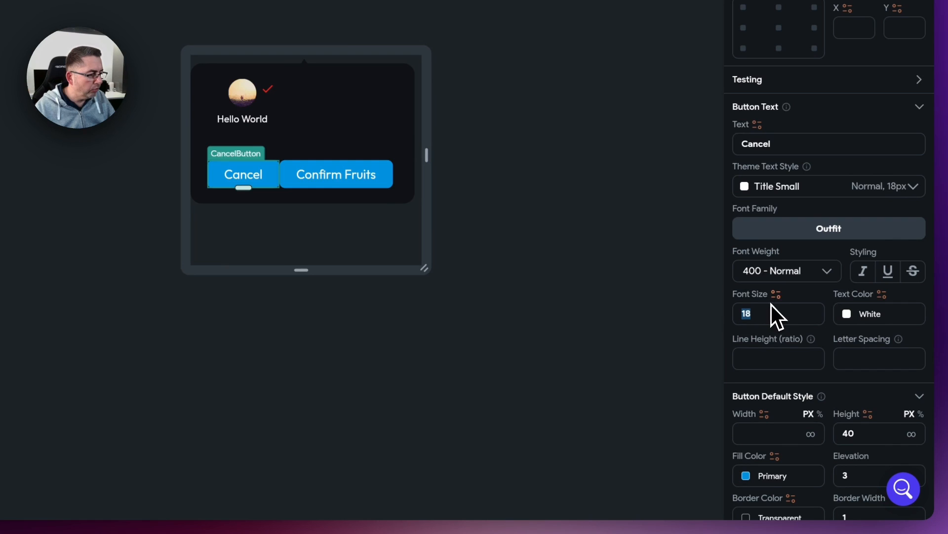
{"action": "left_click", "coordinate": [805, 190]}
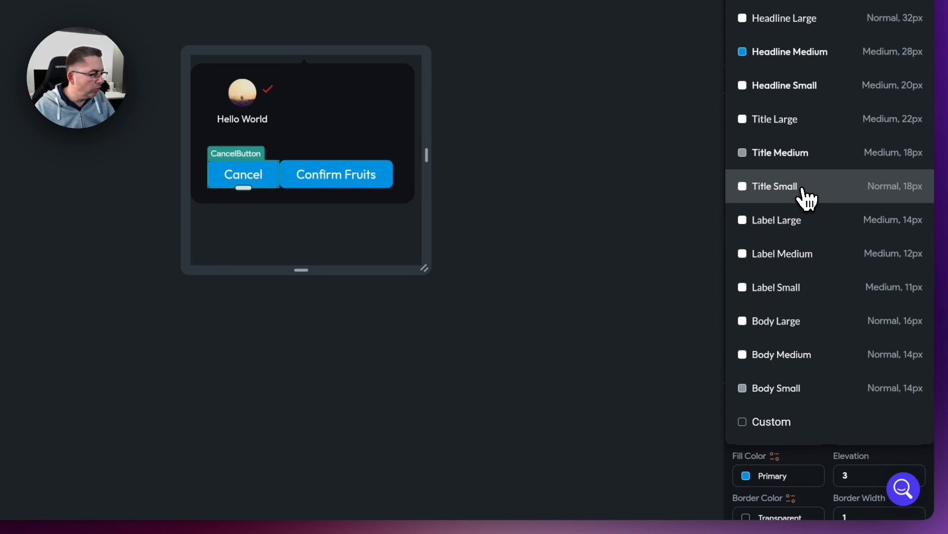
{"action": "left_click", "coordinate": [787, 158]}
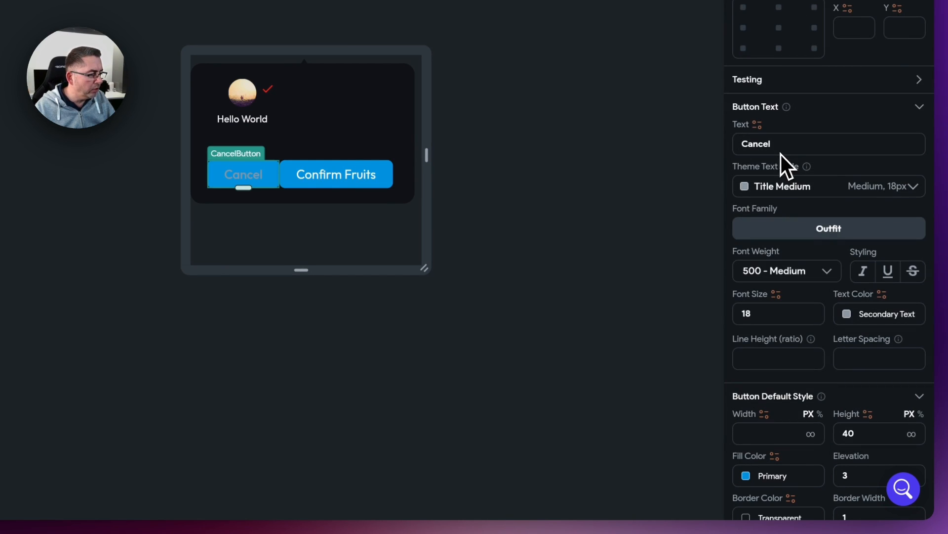
{"action": "double_click", "coordinate": [748, 315]}
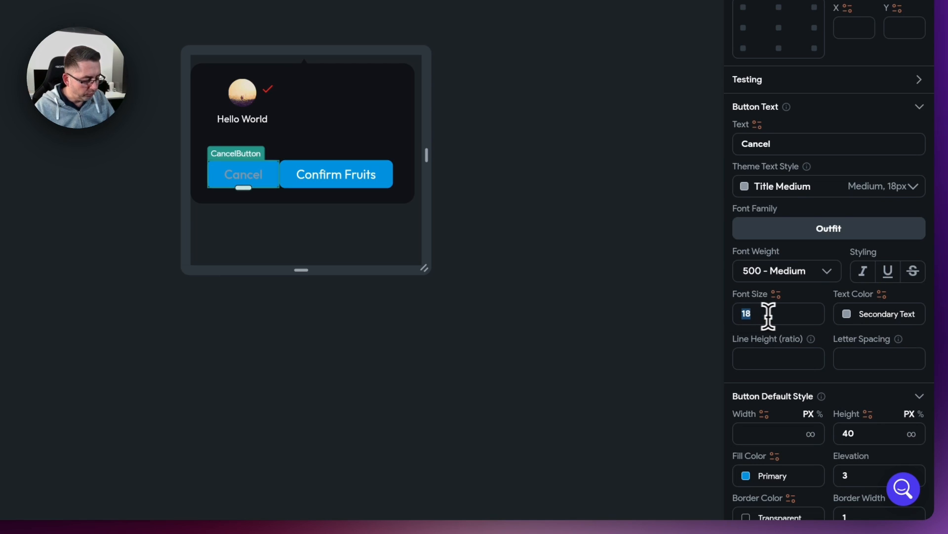
{"action": "type", "text": "14"}
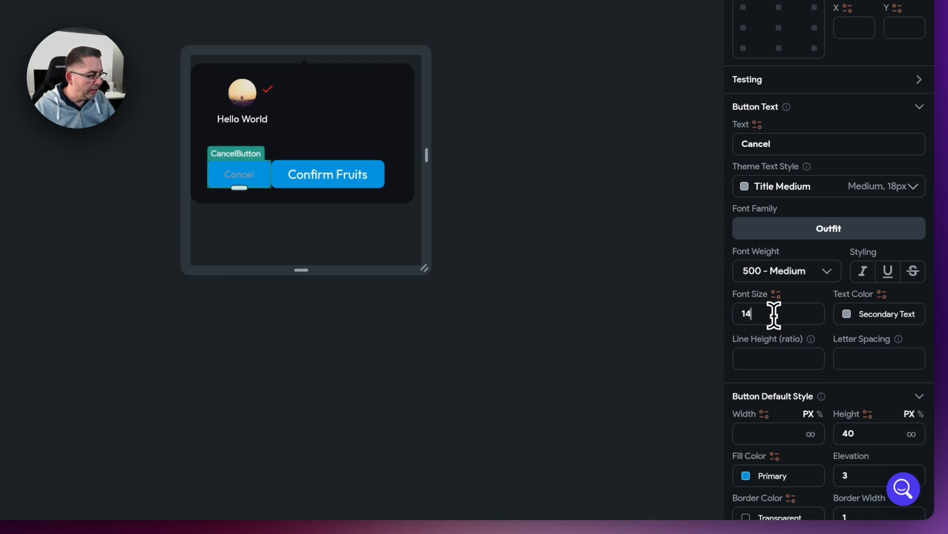
Step: Set CancelButton's fill color to Primary Background
{"action": "scroll", "coordinate": [806, 321], "scroll_direction": "down", "scroll_amount": 2}
{"action": "scroll", "coordinate": [810, 295], "scroll_direction": "down", "scroll_amount": 1}
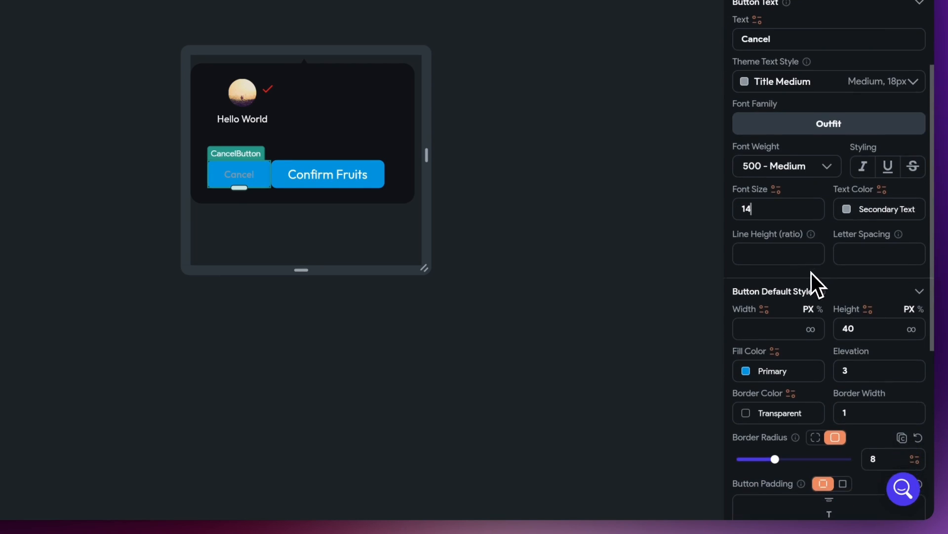
{"action": "left_click", "coordinate": [775, 353]}
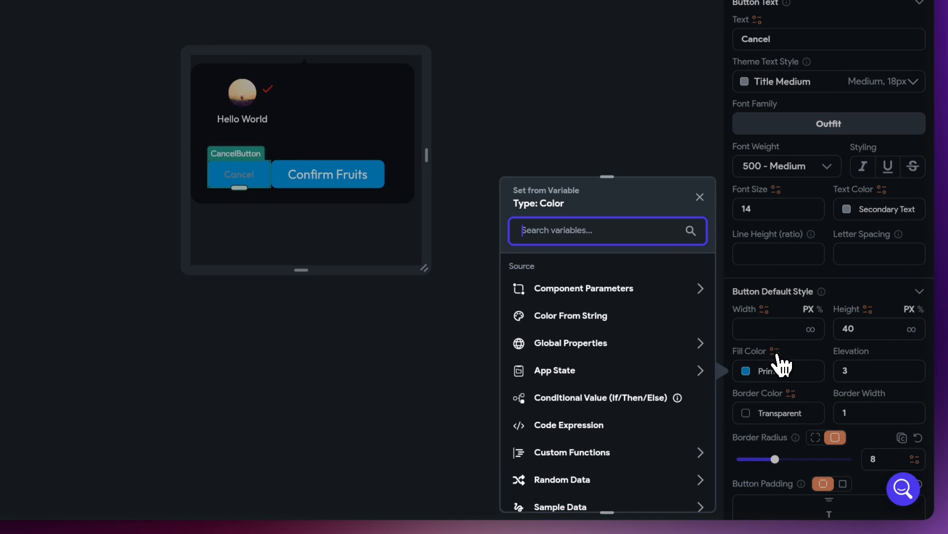
{"action": "left_click", "coordinate": [778, 367]}
{"action": "left_click", "coordinate": [751, 375]}
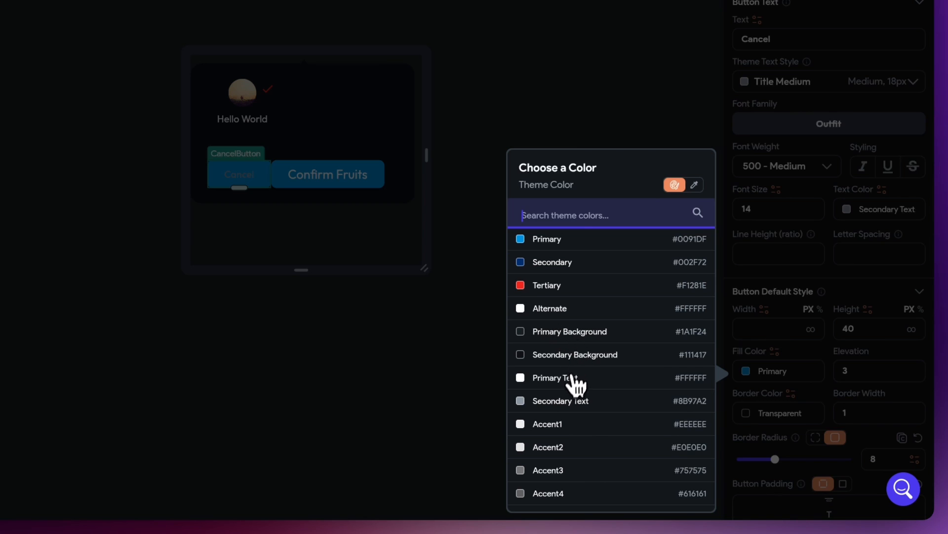
{"action": "left_click", "coordinate": [555, 335]}
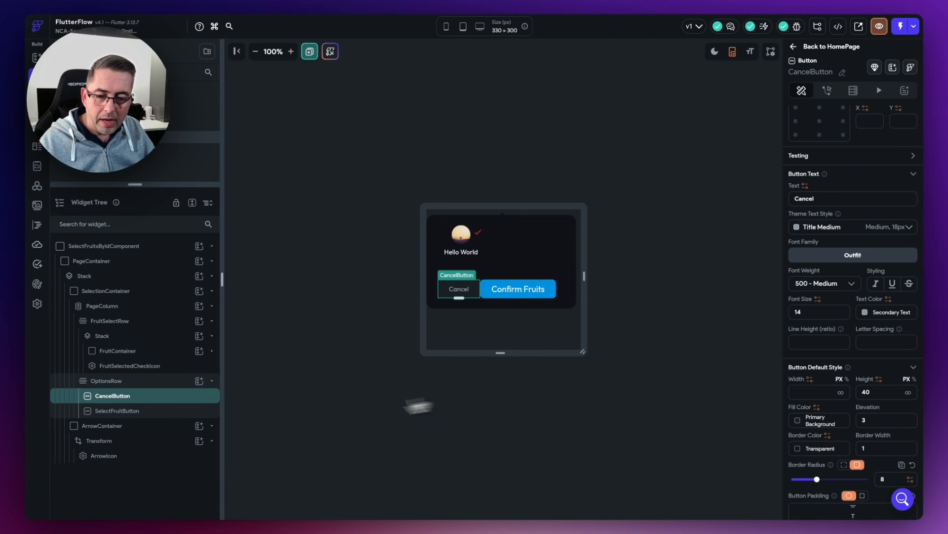
Step: Set SelectFruitButton's elevation to 0, clear its border width, and set its width to 150 px
{"action": "left_click", "coordinate": [110, 412]}
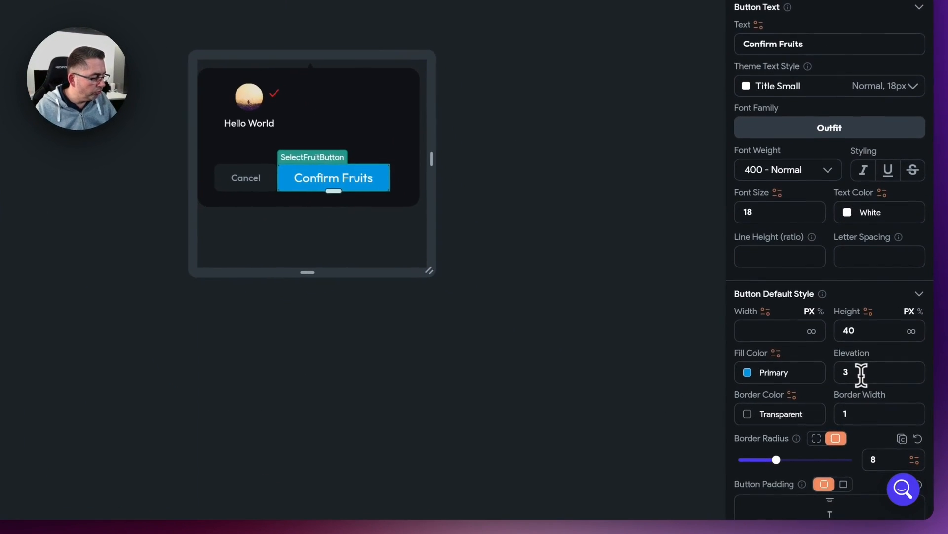
{"action": "left_click_drag", "start_coordinate": [864, 386], "coordinate": [836, 388]}
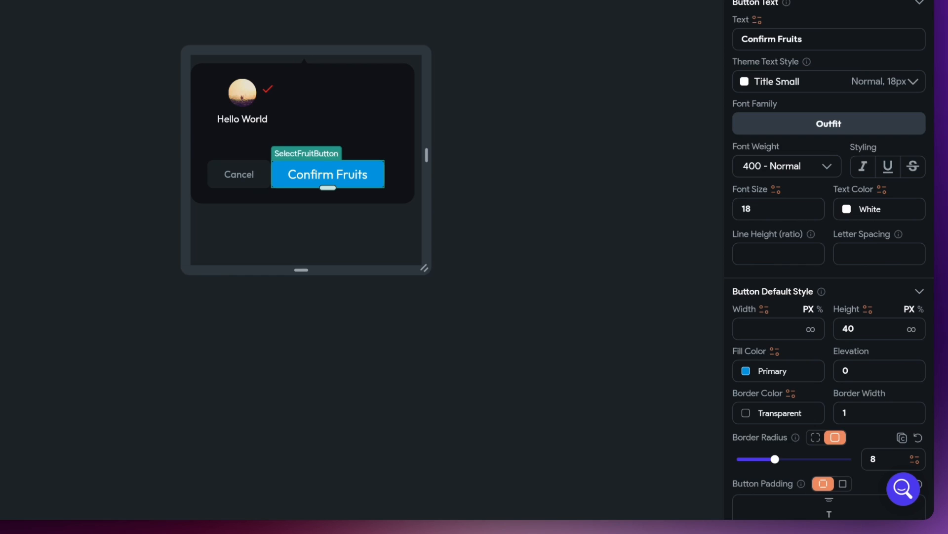
{"action": "left_click_drag", "start_coordinate": [856, 414], "coordinate": [819, 414]}
{"action": "key", "text": "BackSpace"}
{"action": "left_click", "coordinate": [766, 328]}
{"action": "type", "text": "150"}
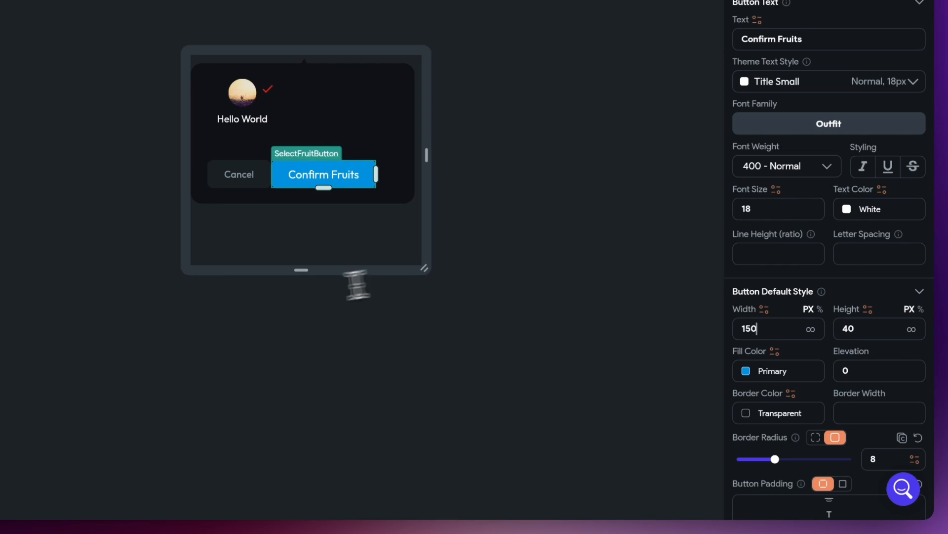
Step: Set CancelButton's width to 100 px
{"action": "left_click", "coordinate": [220, 182]}
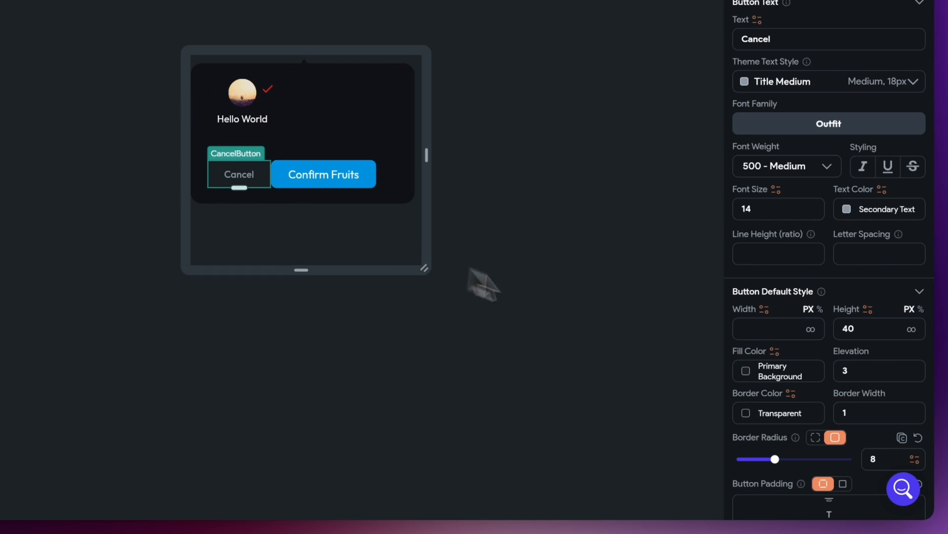
{"action": "left_click", "coordinate": [767, 328]}
{"action": "type", "text": "100"}
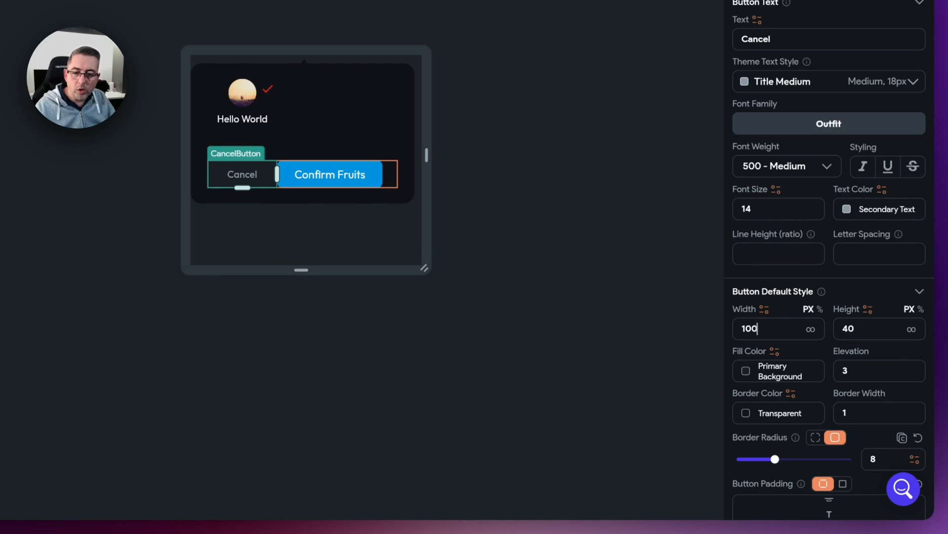
Step: Set OptionsRow's main axis alignment to space between and widen the component canvas to about 366 px
{"action": "left_click", "coordinate": [390, 174]}
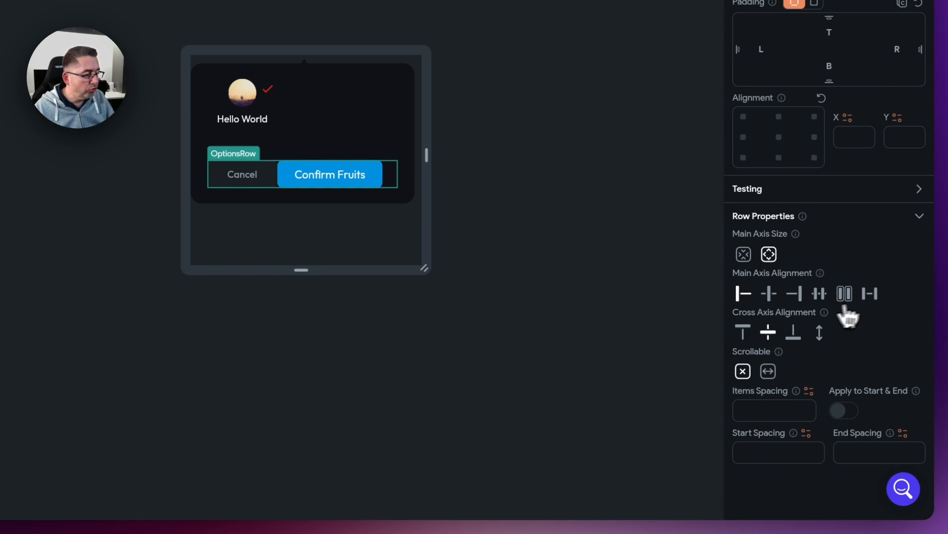
{"action": "left_click", "coordinate": [873, 296]}
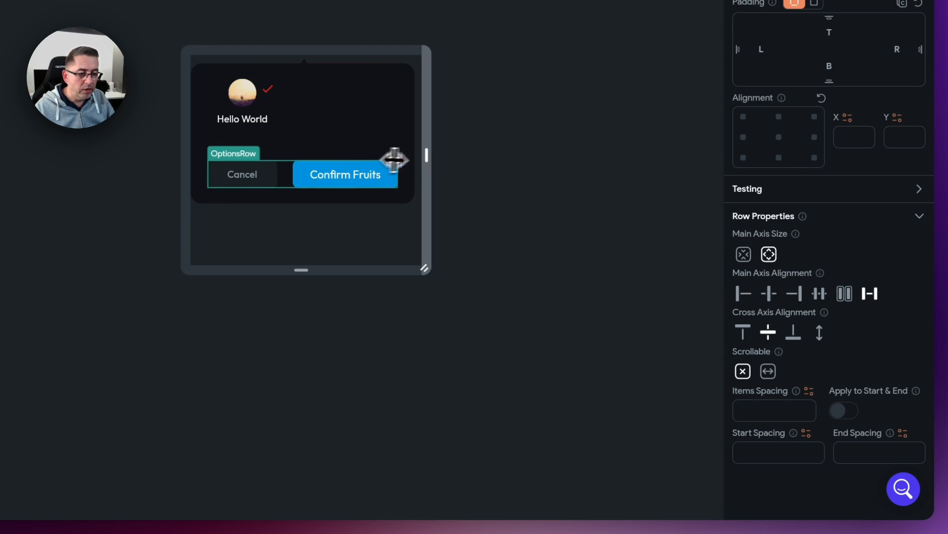
{"action": "mouse_move", "coordinate": [427, 157]}
{"action": "left_mouse_down"}
{"action": "mouse_move", "coordinate": [540, 161]}
{"action": "mouse_move", "coordinate": [439, 161]}
{"action": "left_mouse_up"}
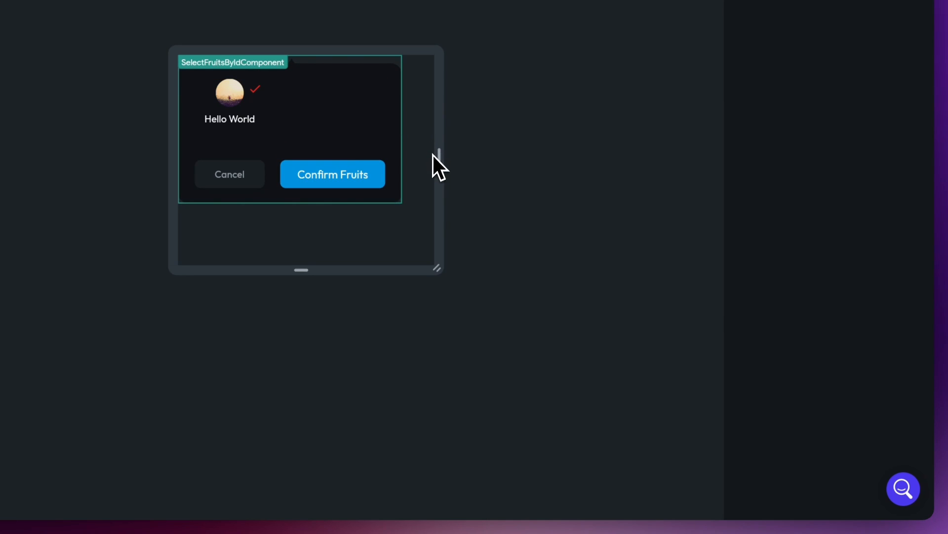
Step: Set FruitContainer's fill color to Primary Background
{"action": "left_click", "coordinate": [258, 138]}
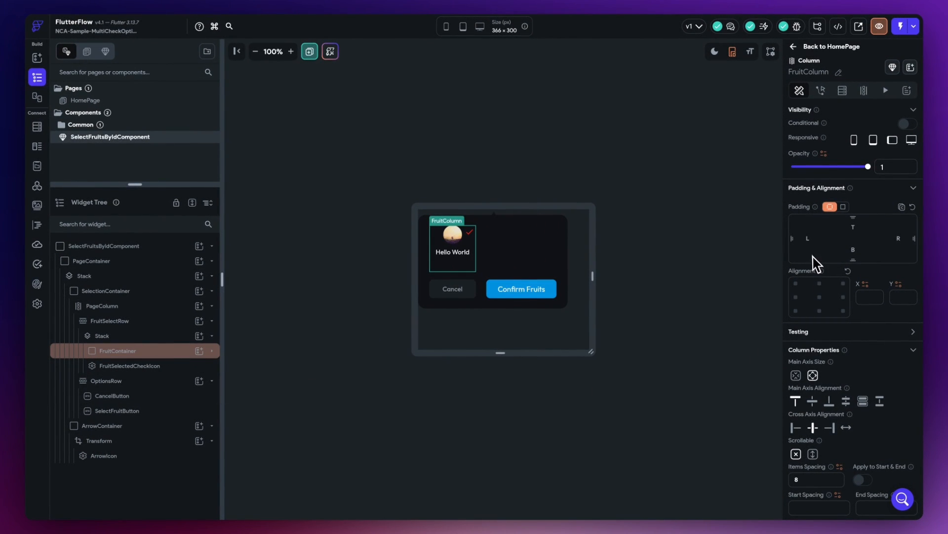
{"action": "scroll", "coordinate": [815, 322], "scroll_direction": "down", "scroll_amount": 1}
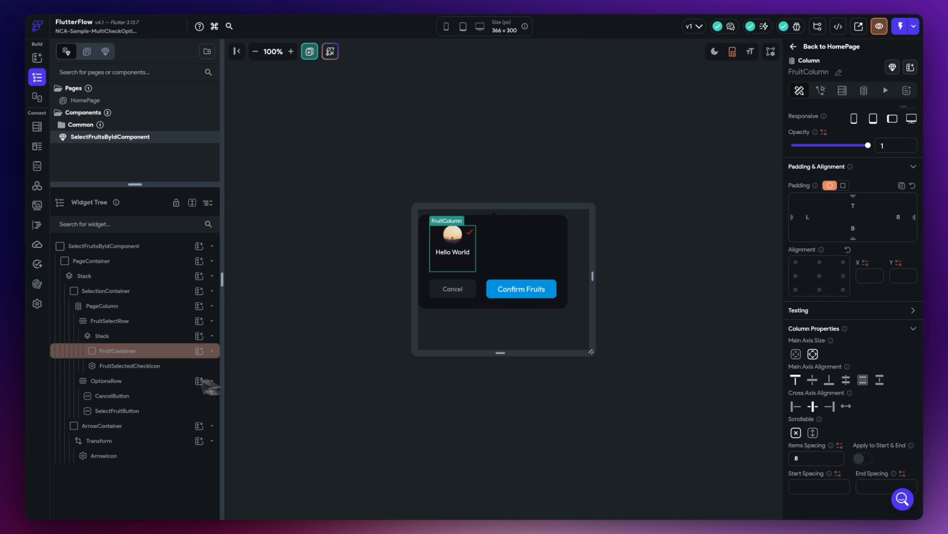
{"action": "left_click", "coordinate": [128, 352]}
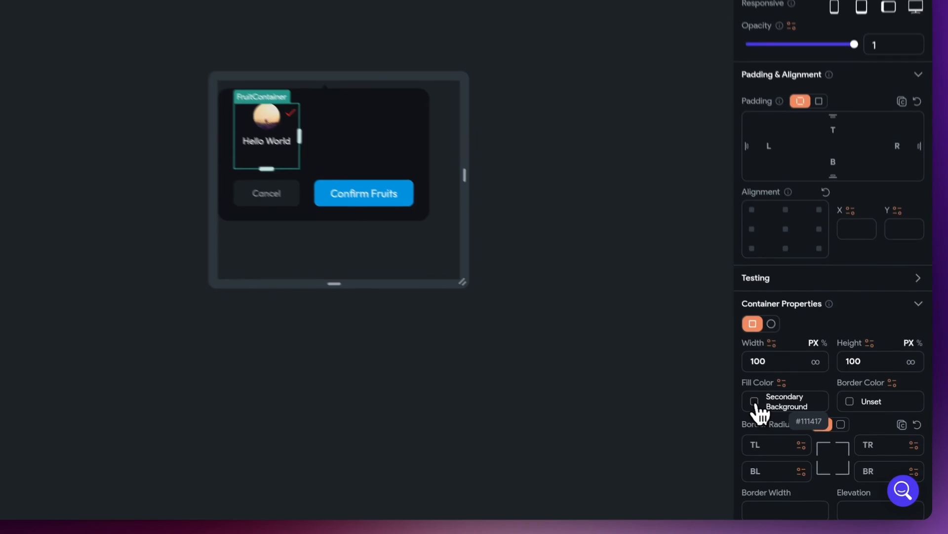
{"action": "left_click", "coordinate": [799, 437]}
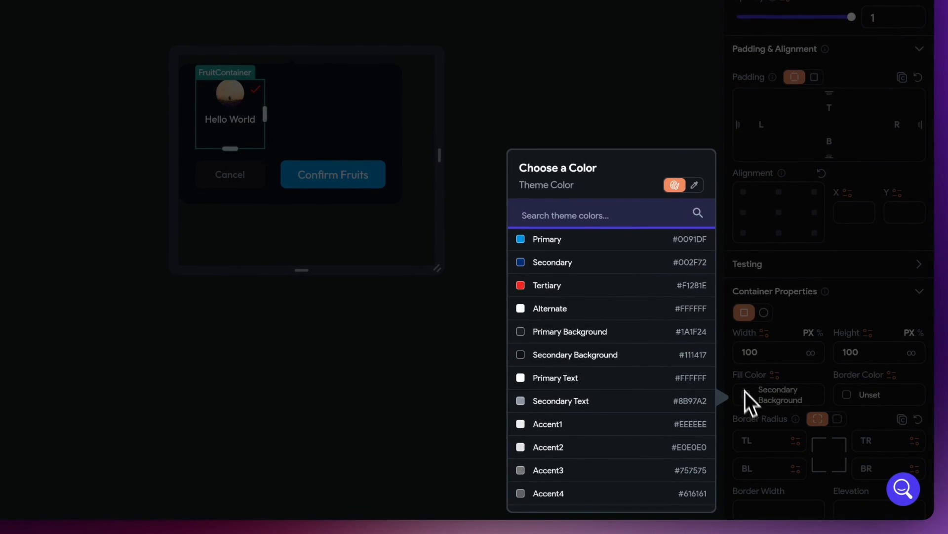
{"action": "left_click", "coordinate": [566, 332]}
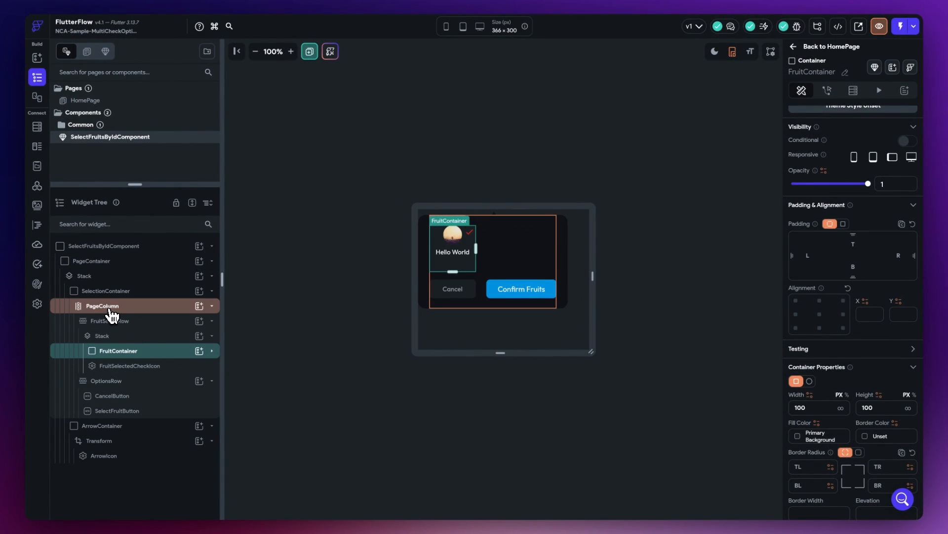
Step: Set the main axis alignment of FruitColumn inside FruitContainer to center
{"action": "left_click", "coordinate": [213, 352]}
{"action": "left_click", "coordinate": [128, 367]}
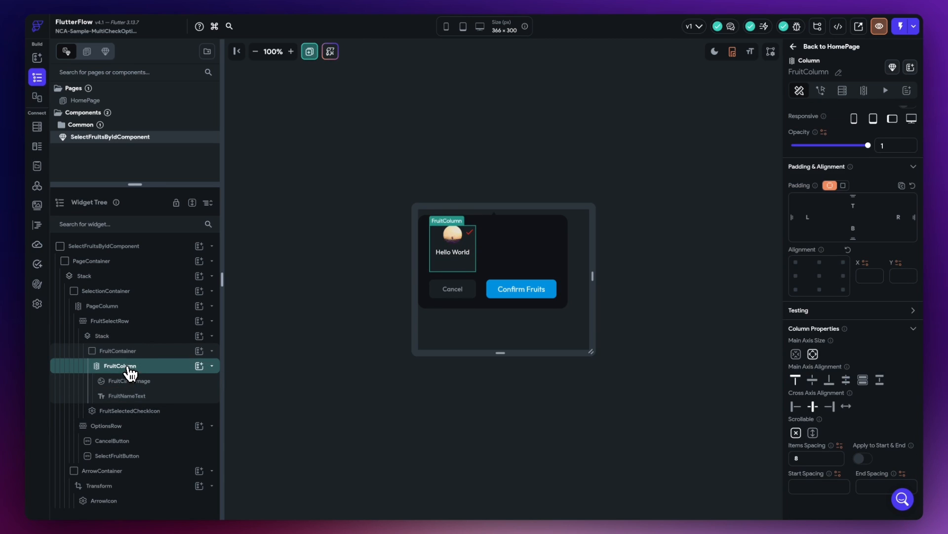
{"action": "left_click", "coordinate": [813, 380]}
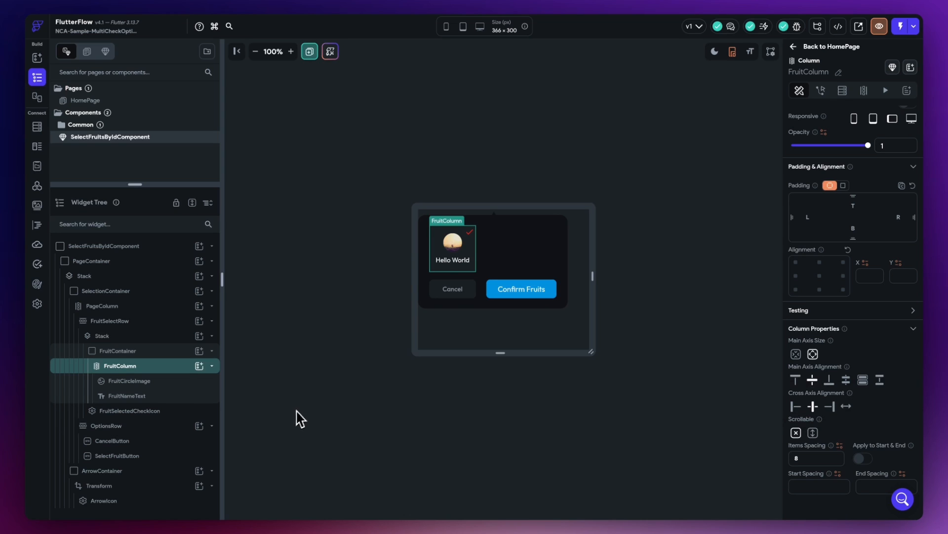
Step: Set FruitSelectRow's items spacing to 16
{"action": "left_click", "coordinate": [106, 327]}
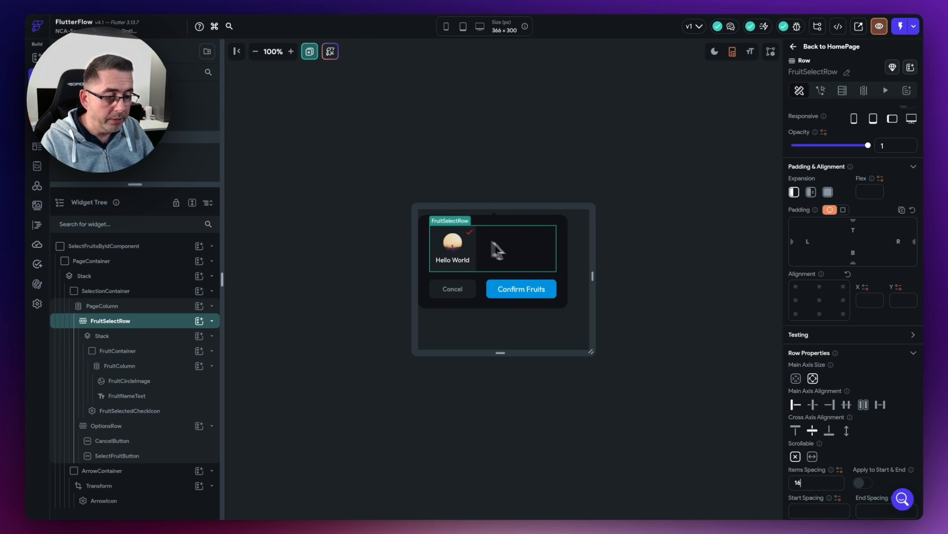
{"action": "left_click", "coordinate": [622, 269]}
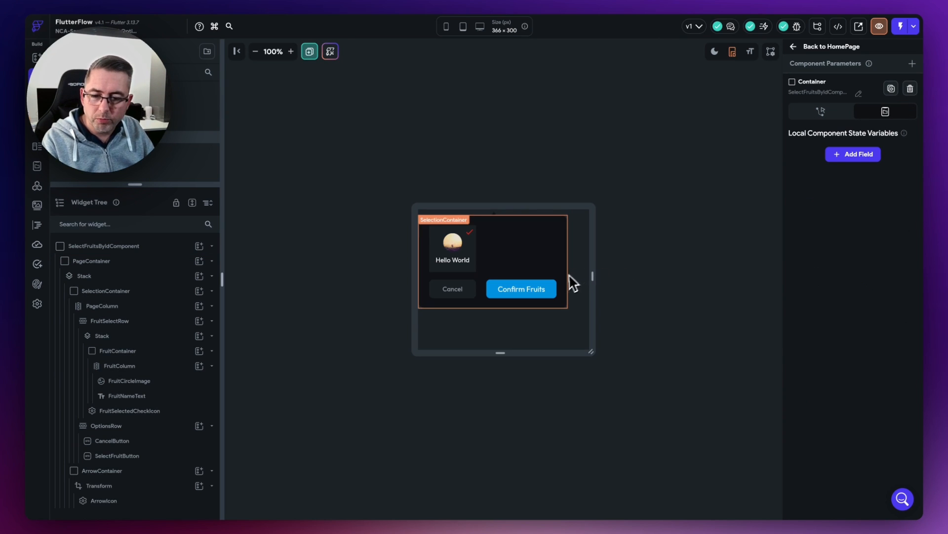
Step: Give FruitContainer a uniform border radius of 8 on all corners
{"action": "left_click", "coordinate": [108, 355]}
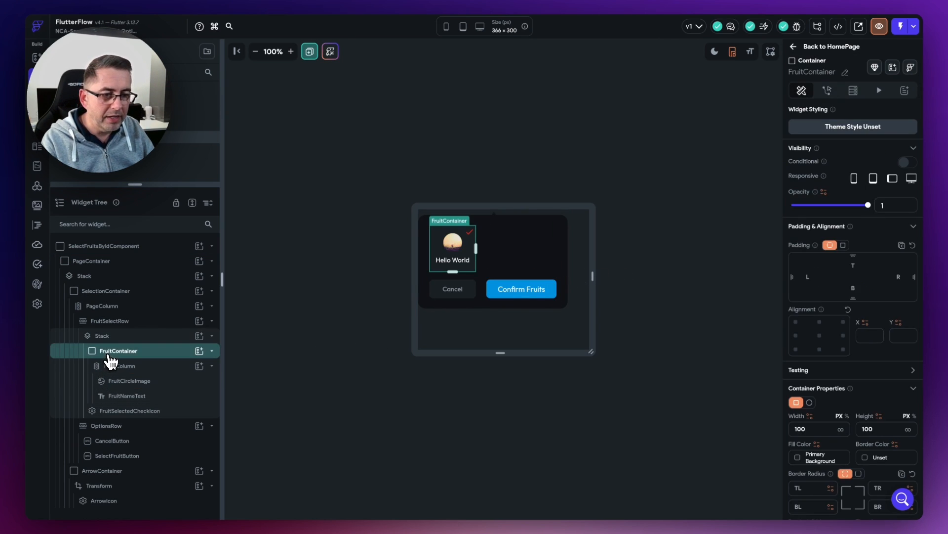
{"action": "scroll", "coordinate": [818, 405], "scroll_direction": "down", "scroll_amount": 1}
{"action": "scroll", "coordinate": [835, 425], "scroll_direction": "down", "scroll_amount": 1}
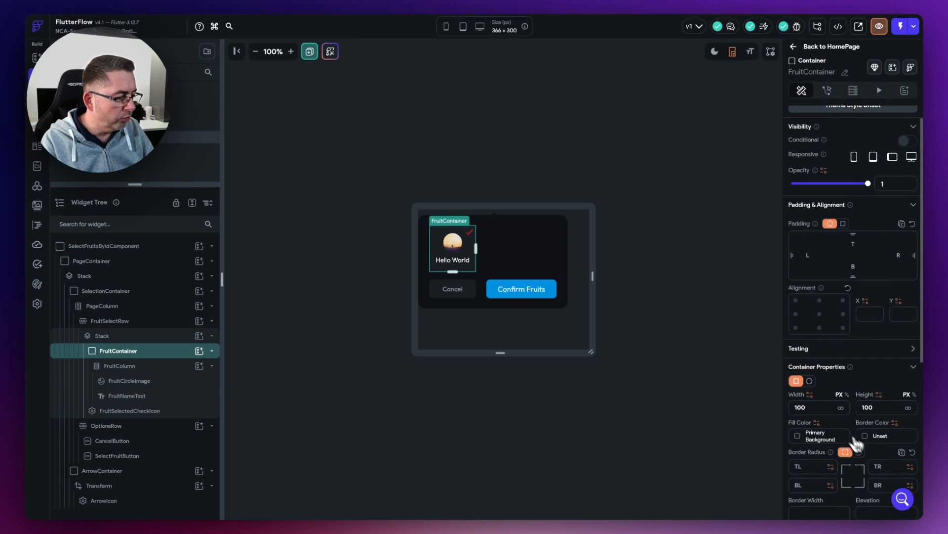
{"action": "left_click", "coordinate": [858, 452]}
{"action": "left_click", "coordinate": [879, 467]}
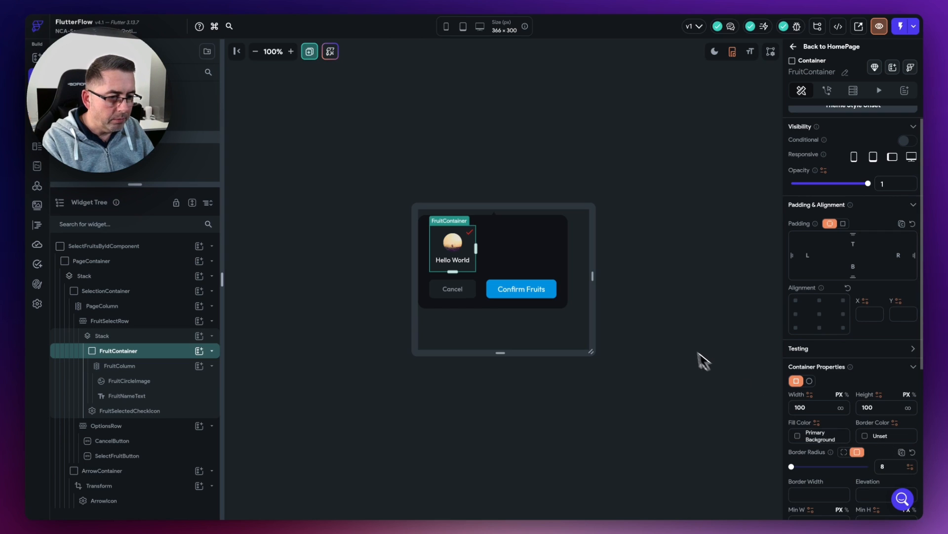
{"action": "left_click", "coordinate": [634, 286]}
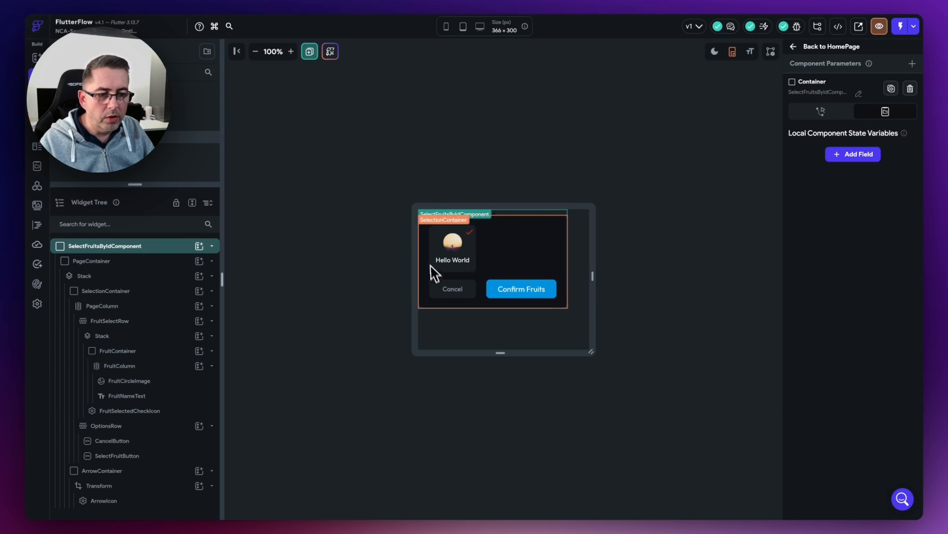
{"action": "left_click", "coordinate": [629, 293]}
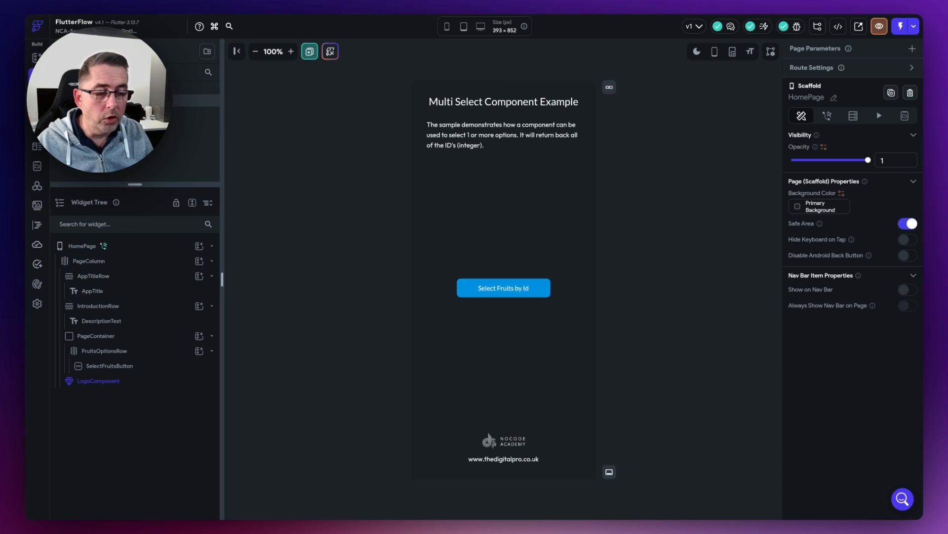
Step: Add an On Tap custom alert dialog action to HomePage's SelectFruitsButton that shows SelectFruitsByIdComponent
{"action": "left_click", "coordinate": [496, 294]}
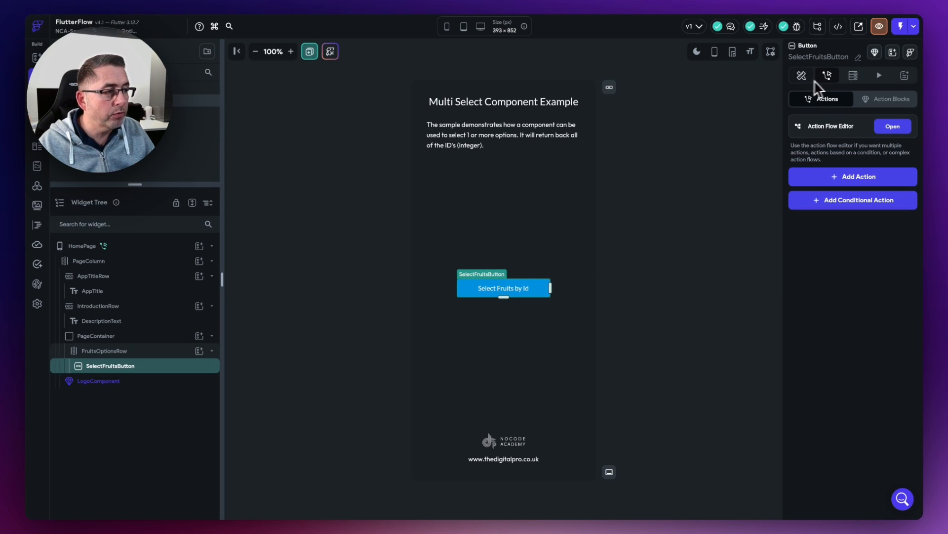
{"action": "left_click", "coordinate": [893, 126]}
{"action": "left_click", "coordinate": [401, 317]}
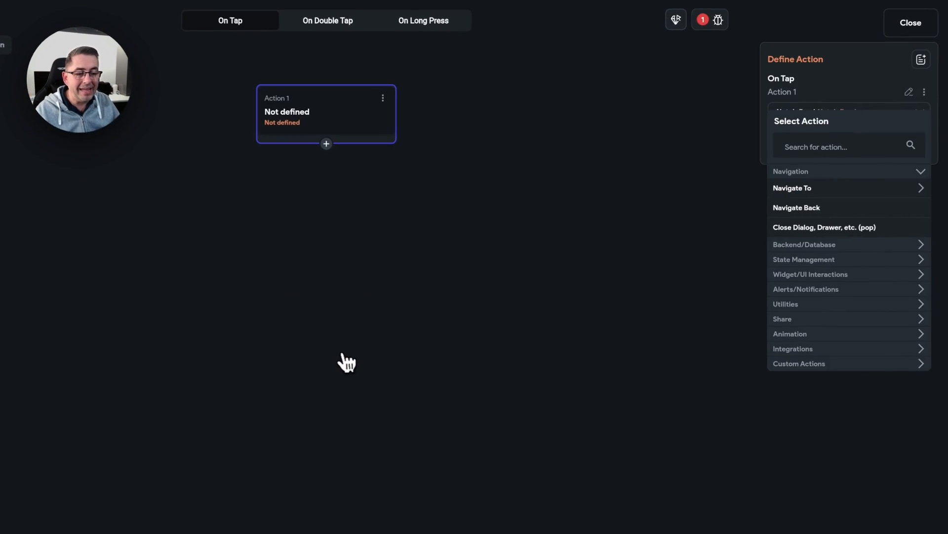
{"action": "left_click", "coordinate": [820, 147]}
{"action": "type", "text": "alert"}
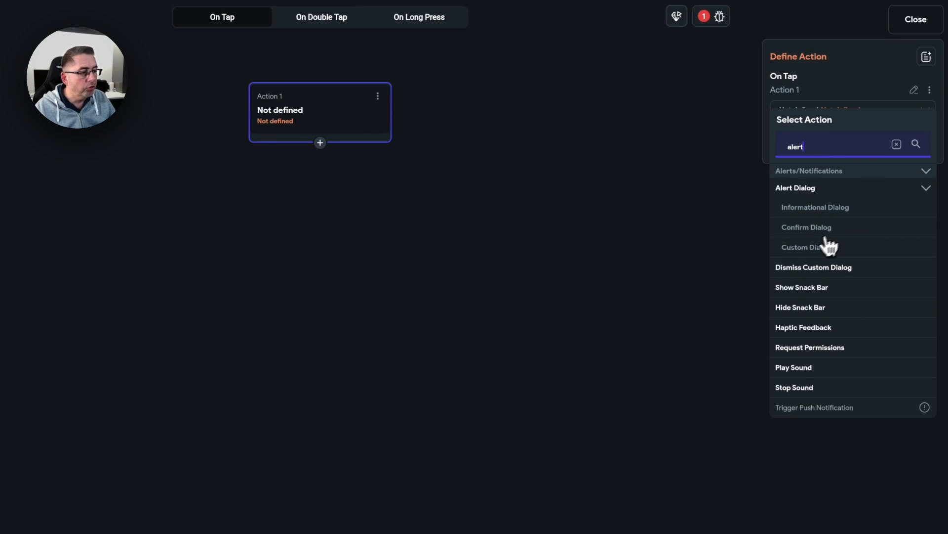
{"action": "left_click", "coordinate": [809, 251]}
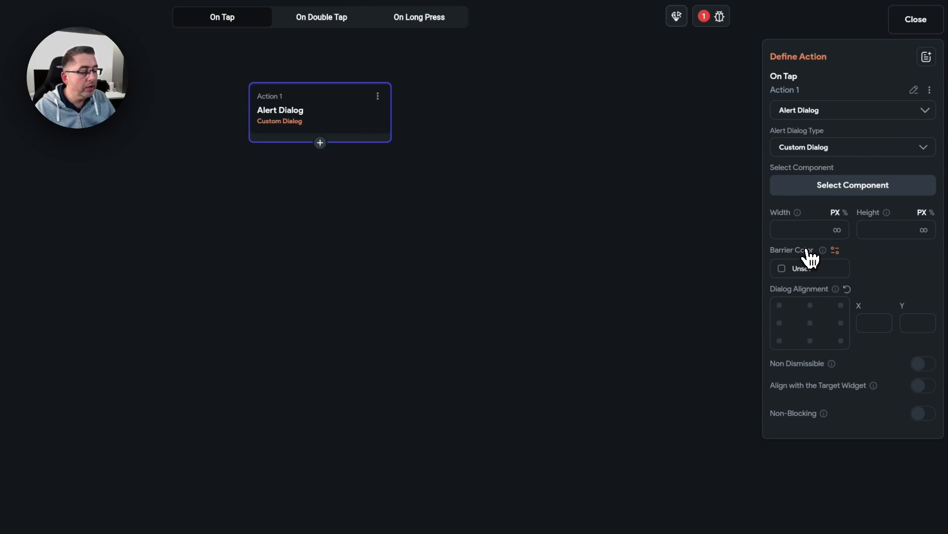
{"action": "left_click", "coordinate": [842, 189]}
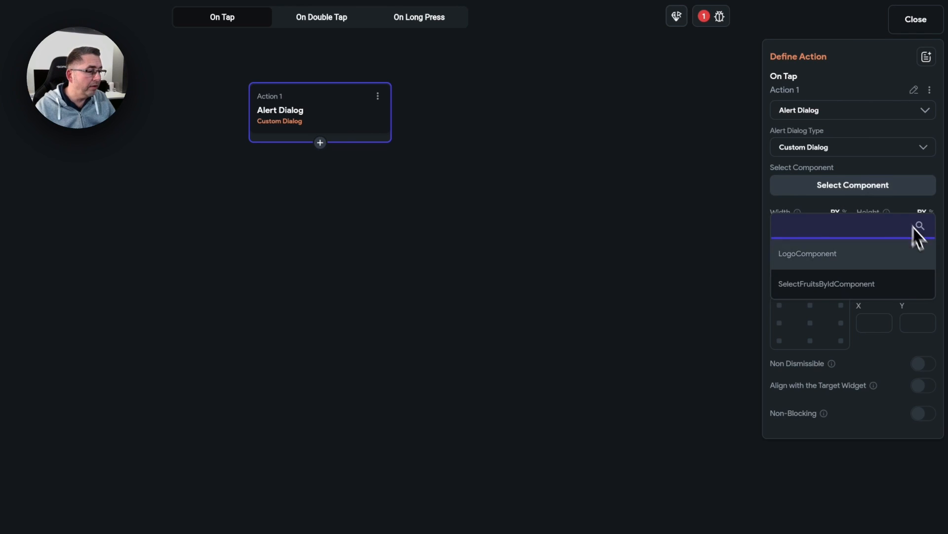
{"action": "left_click", "coordinate": [822, 292]}
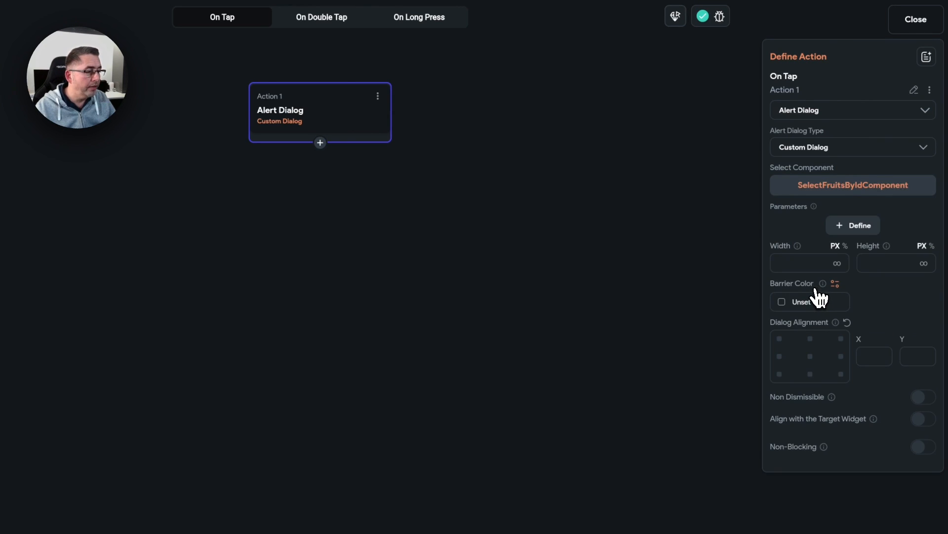
Step: Set the custom dialog's width to 320 px and height to 216 px
{"action": "left_click", "coordinate": [788, 264]}
{"action": "type", "text": "32"}
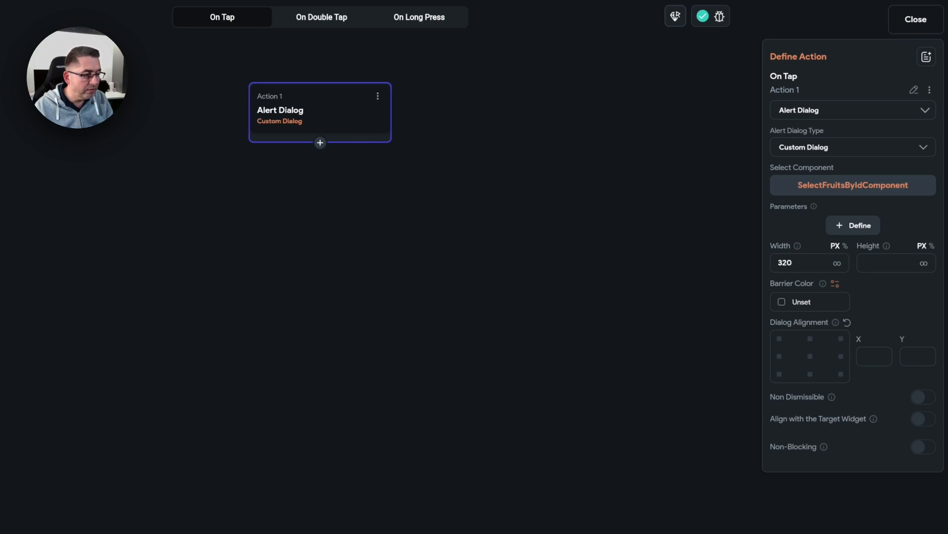
{"action": "type", "text": "0"}
{"action": "left_click", "coordinate": [890, 265]}
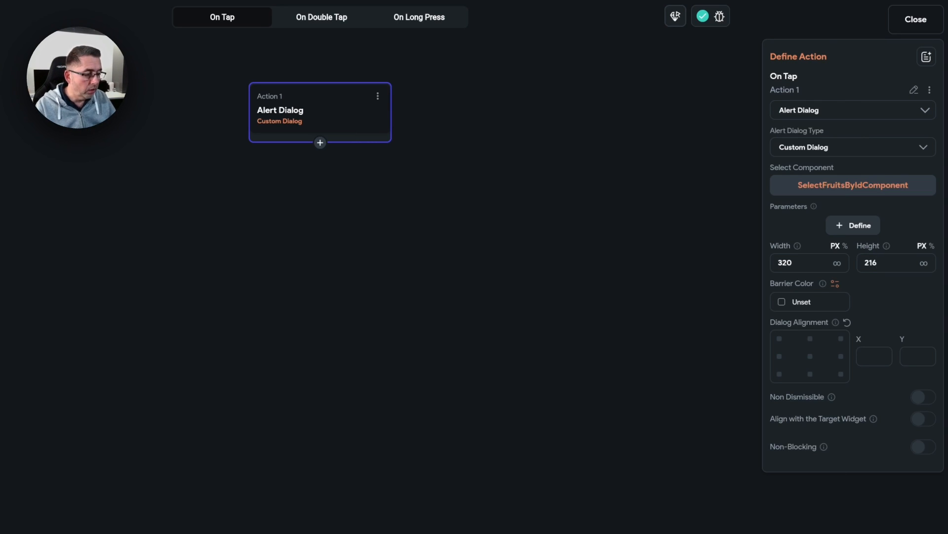
{"action": "left_click", "coordinate": [867, 264]}
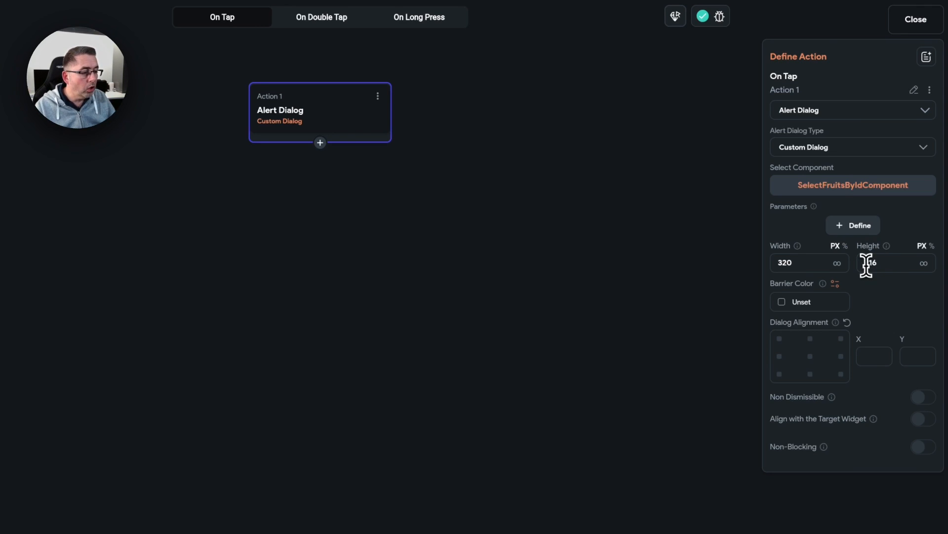
Step: Align the dialog's top center (0, -1) with the target widget's bottom center (0, 1) and close the action editor
{"action": "left_click", "coordinate": [811, 339]}
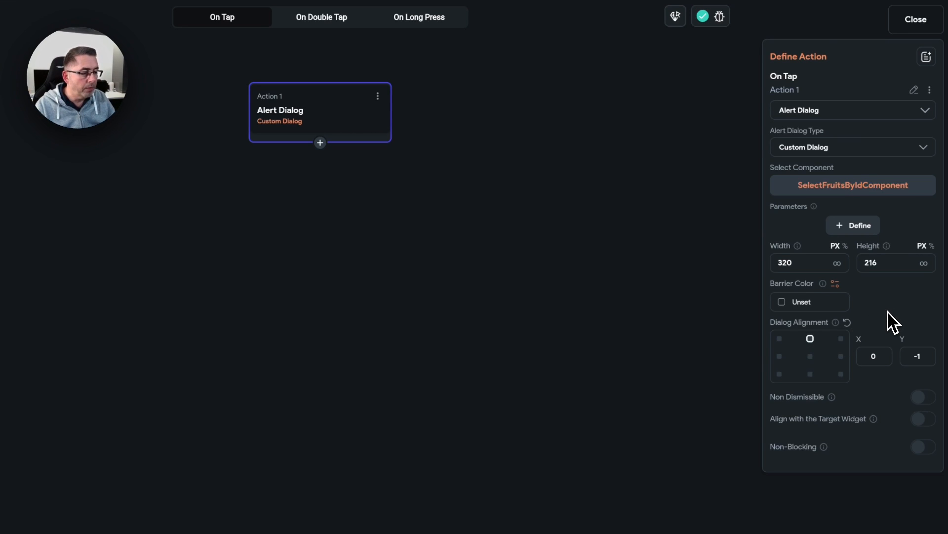
{"action": "left_click", "coordinate": [920, 421]}
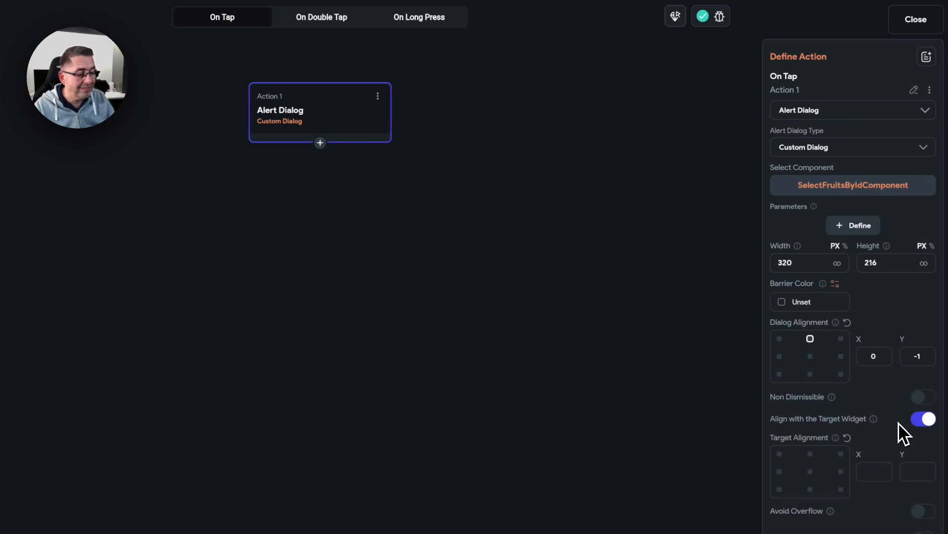
{"action": "left_click", "coordinate": [810, 490]}
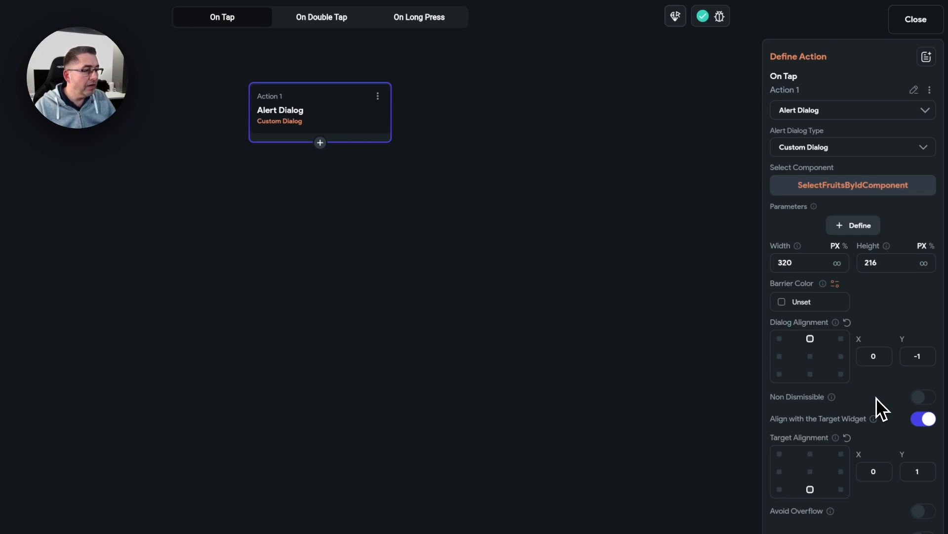
{"action": "left_click", "coordinate": [907, 31]}
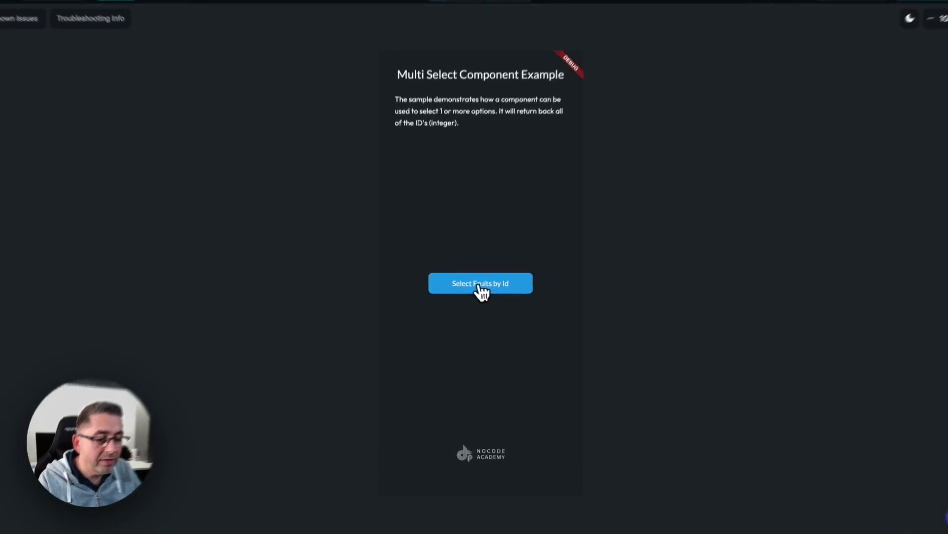
Step: Test the Select Fruits by Id button in the running app by opening and dismissing the fruit dialog
{"action": "left_click", "coordinate": [481, 287]}
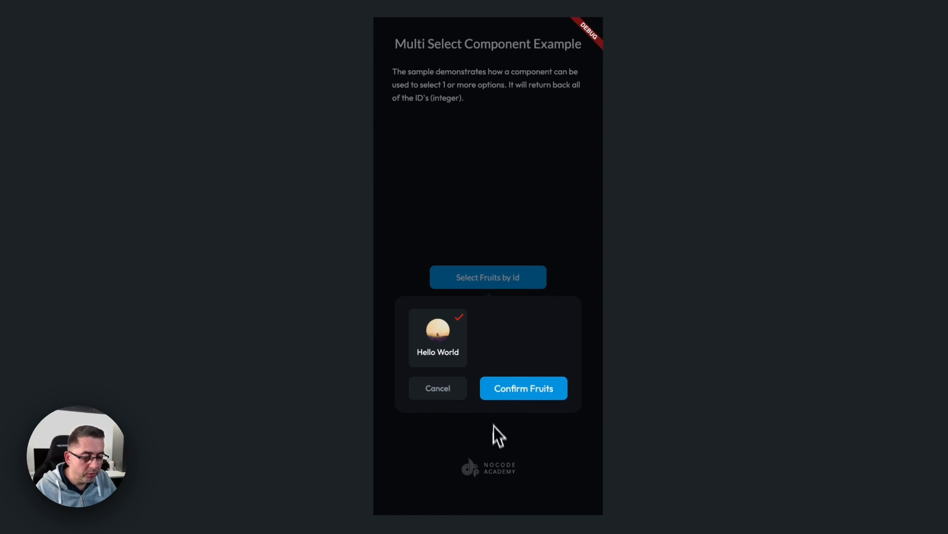
{"action": "left_click", "coordinate": [570, 247]}
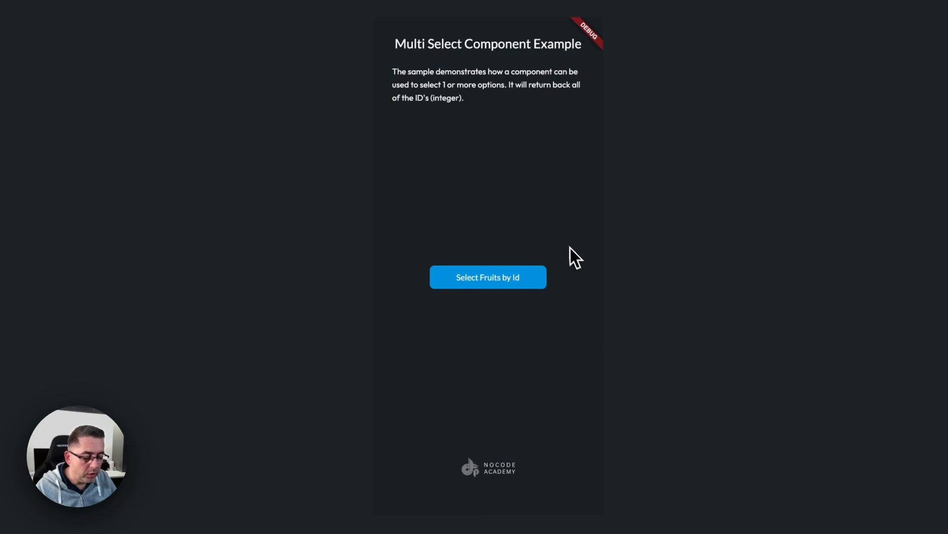
{"action": "left_click", "coordinate": [497, 471]}
{"action": "left_click", "coordinate": [485, 278]}
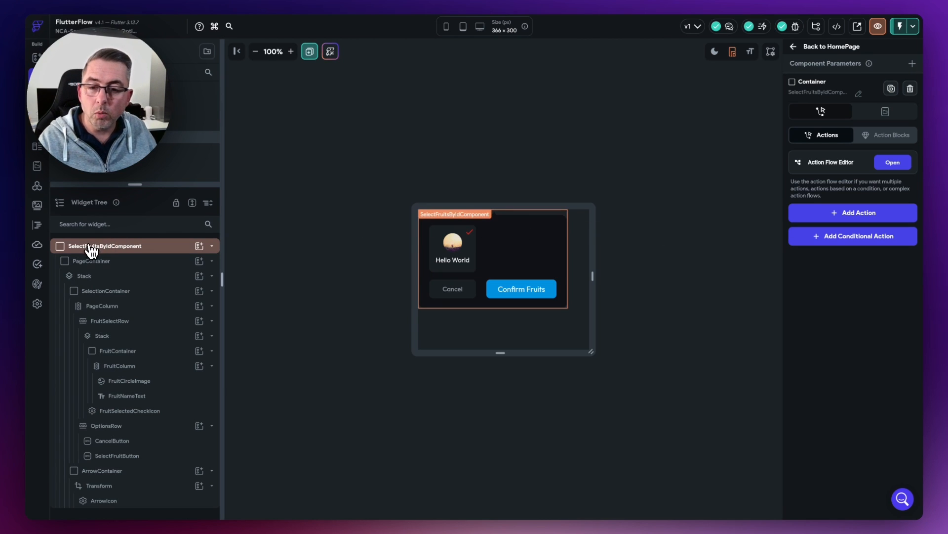
Step: Add a required component parameter named selectedFruits to SelectFruitsByIdComponent as a list of integers
{"action": "left_click", "coordinate": [92, 250]}
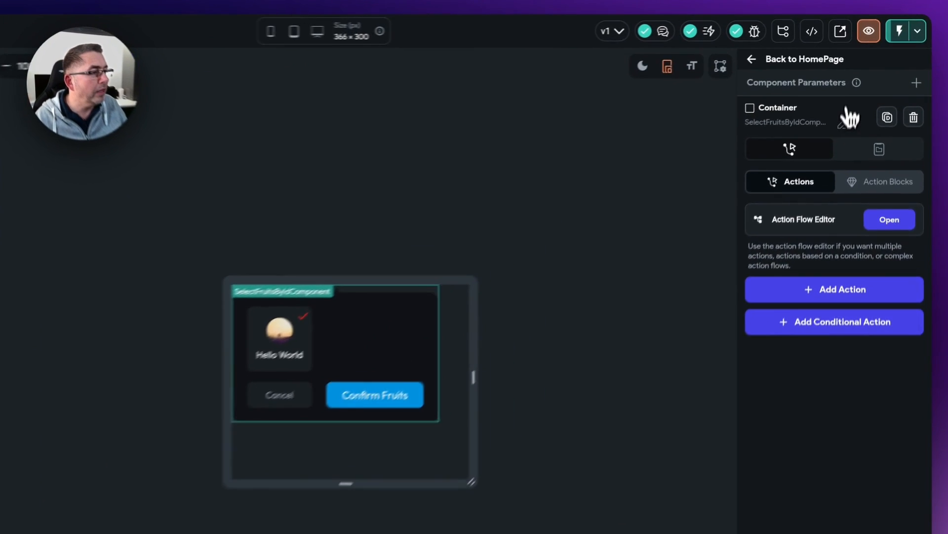
{"action": "left_click", "coordinate": [917, 82]}
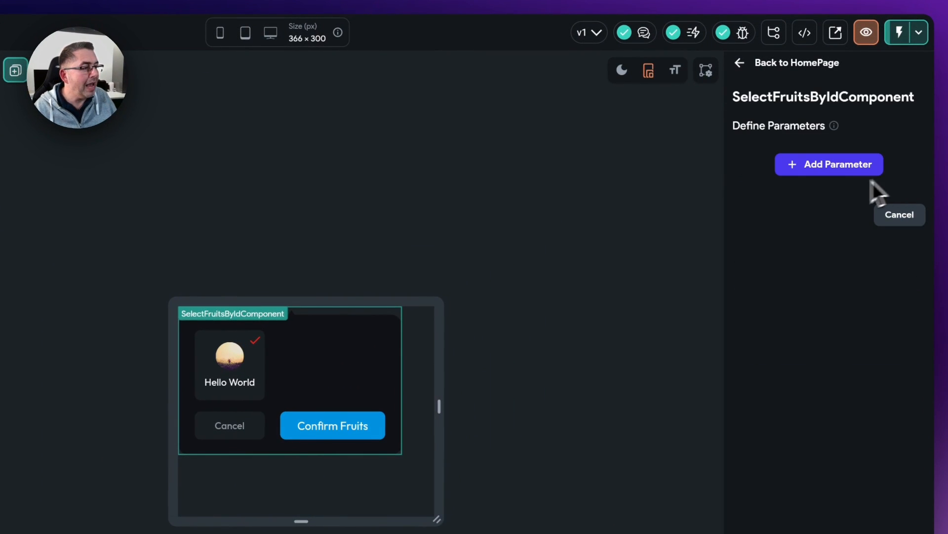
{"action": "left_click", "coordinate": [850, 168]}
{"action": "left_click", "coordinate": [787, 210]}
{"action": "type", "text": "selectedFruits"}
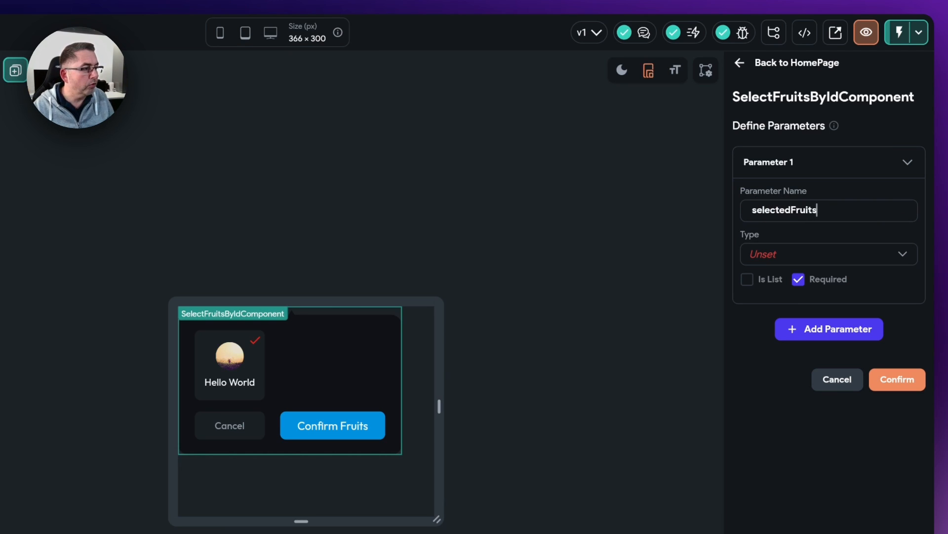
{"action": "left_click", "coordinate": [799, 251]}
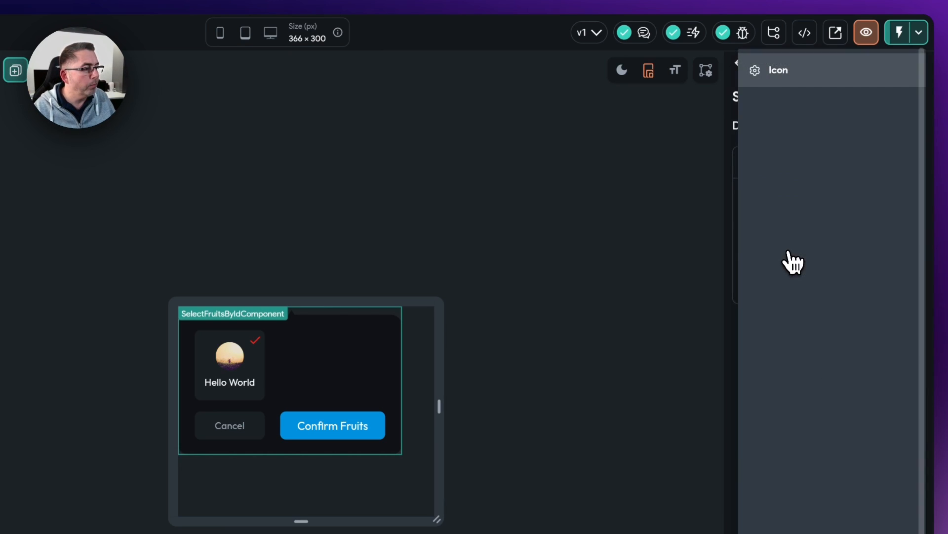
{"action": "left_click", "coordinate": [793, 110]}
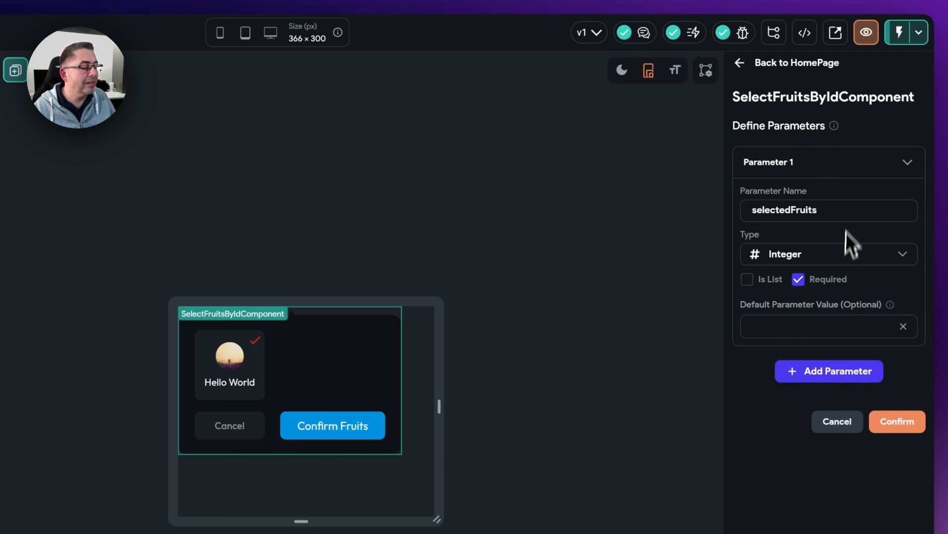
{"action": "left_click", "coordinate": [765, 283]}
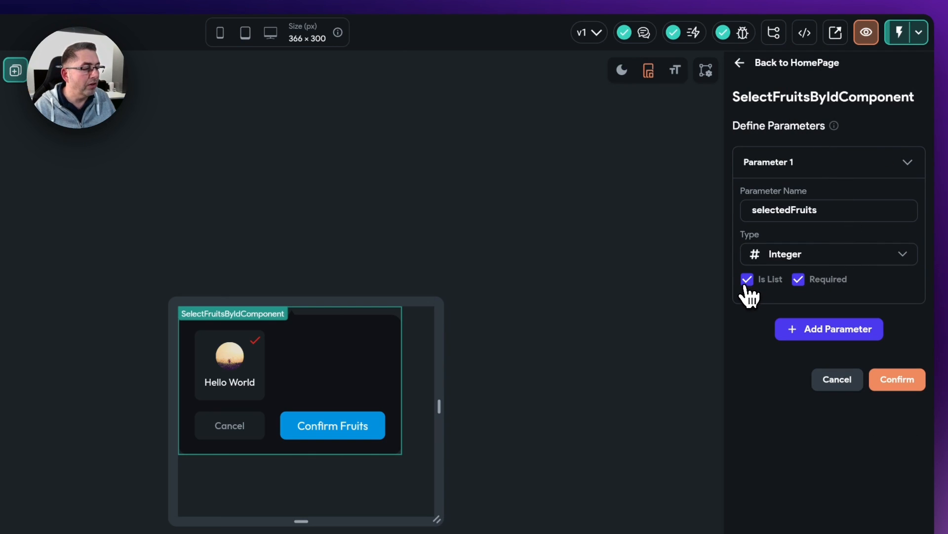
{"action": "left_click", "coordinate": [892, 378]}
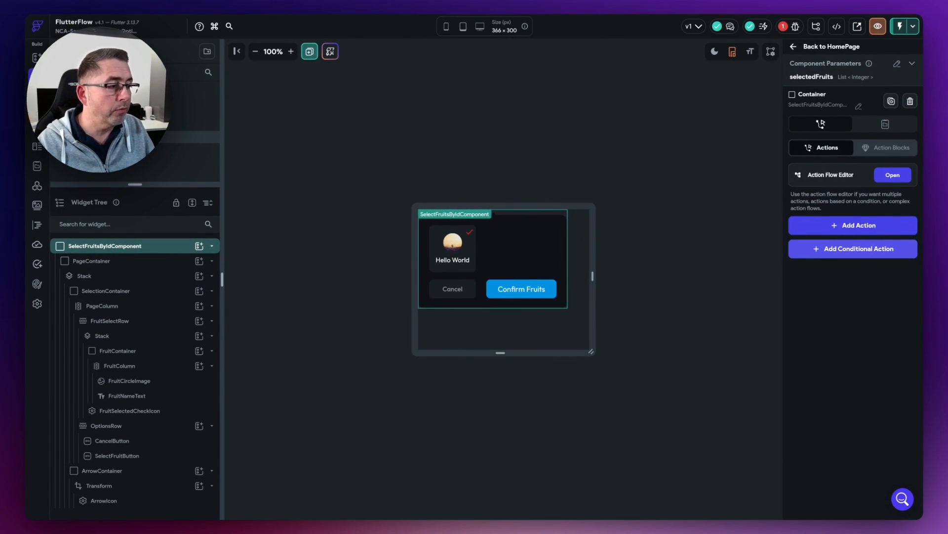
Step: Add a local component state variable named selectedFruits to SelectFruitsByIdComponent as a list of integers
{"action": "left_click", "coordinate": [889, 127]}
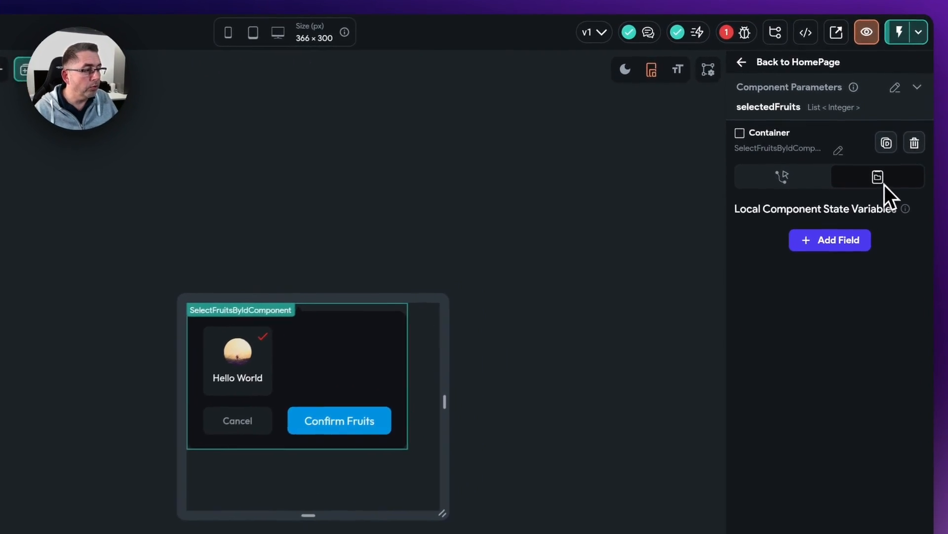
{"action": "left_click", "coordinate": [830, 242]}
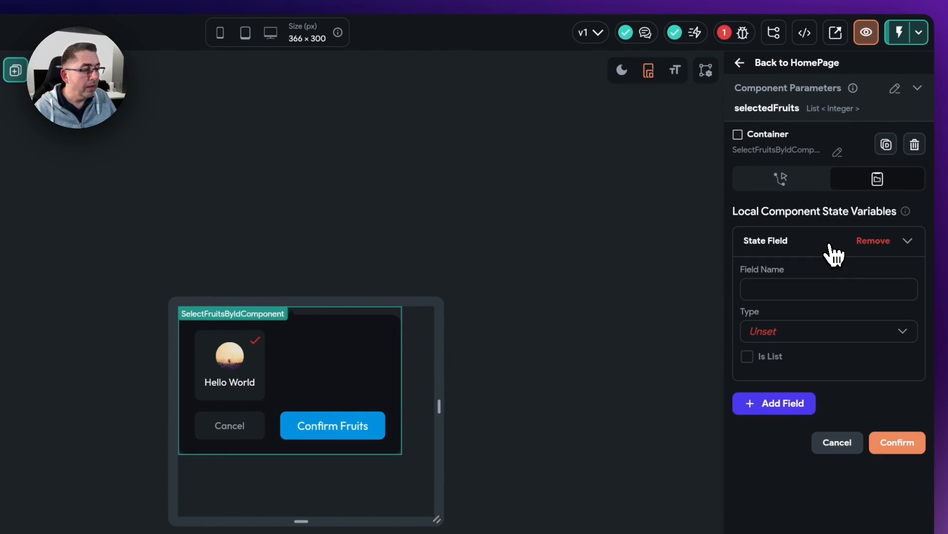
{"action": "left_click", "coordinate": [778, 287]}
{"action": "type", "text": "selectedFruits"}
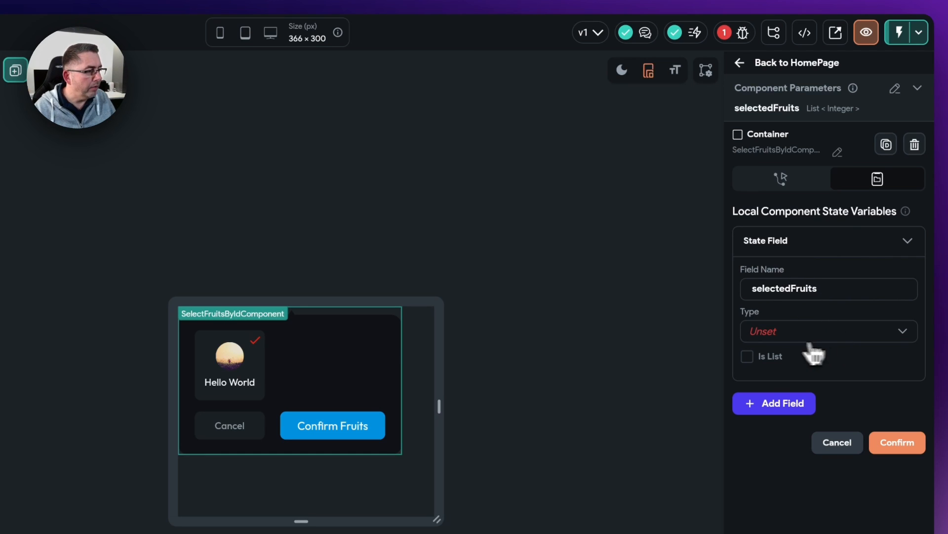
{"action": "left_click", "coordinate": [775, 333]}
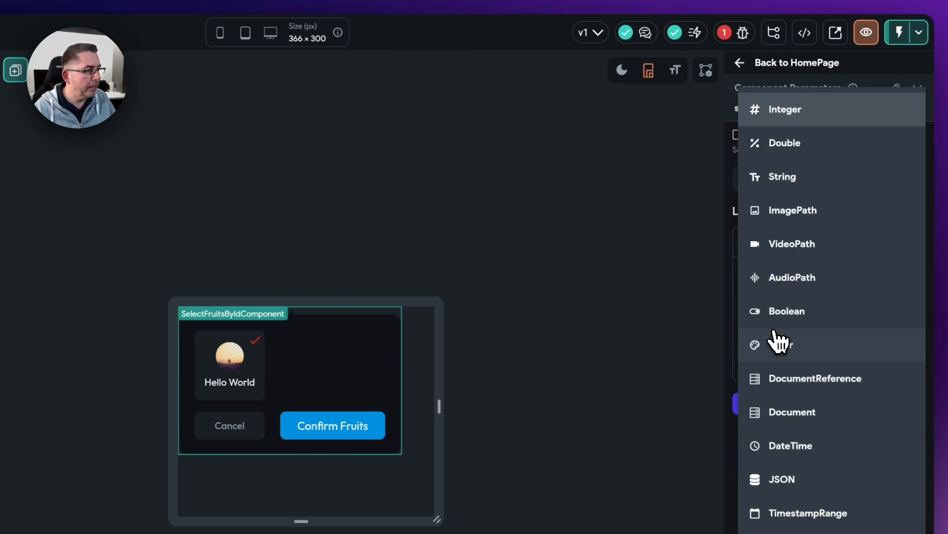
{"action": "left_click", "coordinate": [786, 117]}
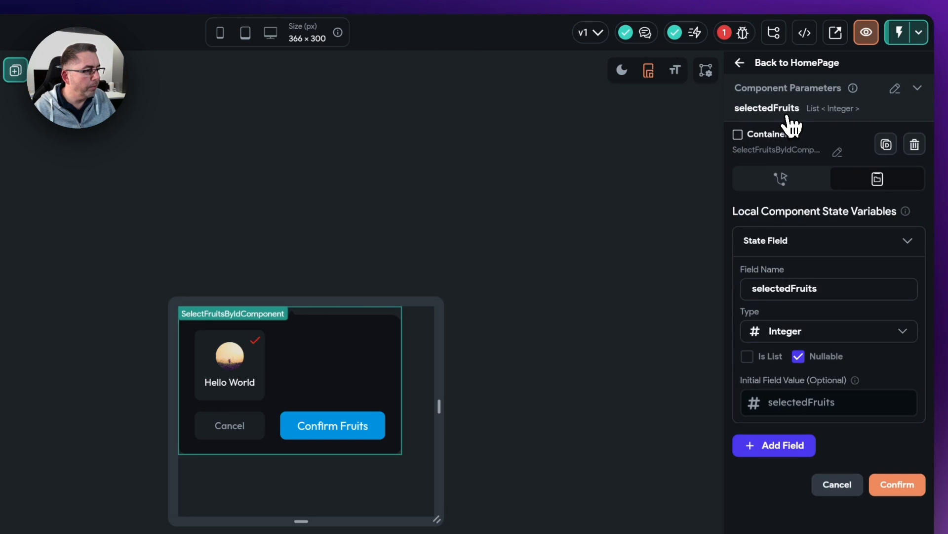
{"action": "left_click", "coordinate": [748, 357]}
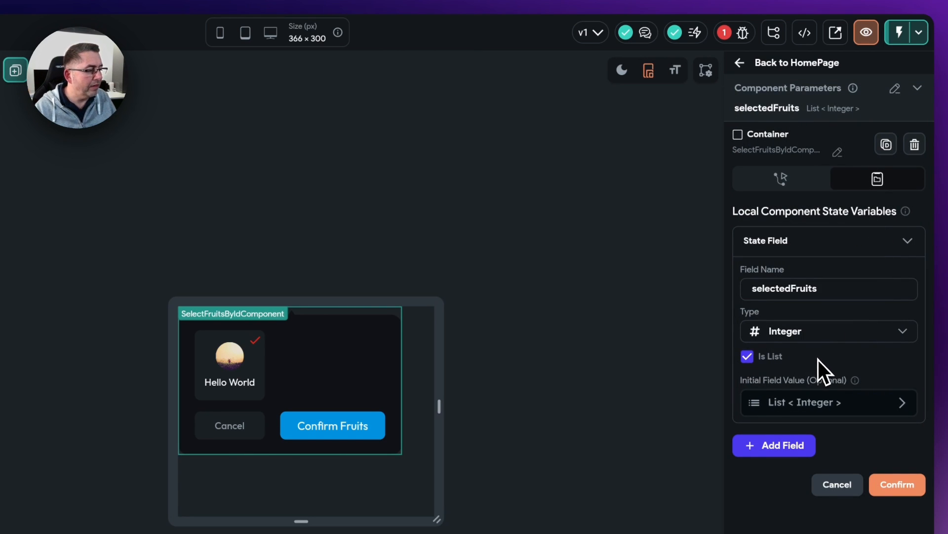
{"action": "left_click", "coordinate": [902, 488]}
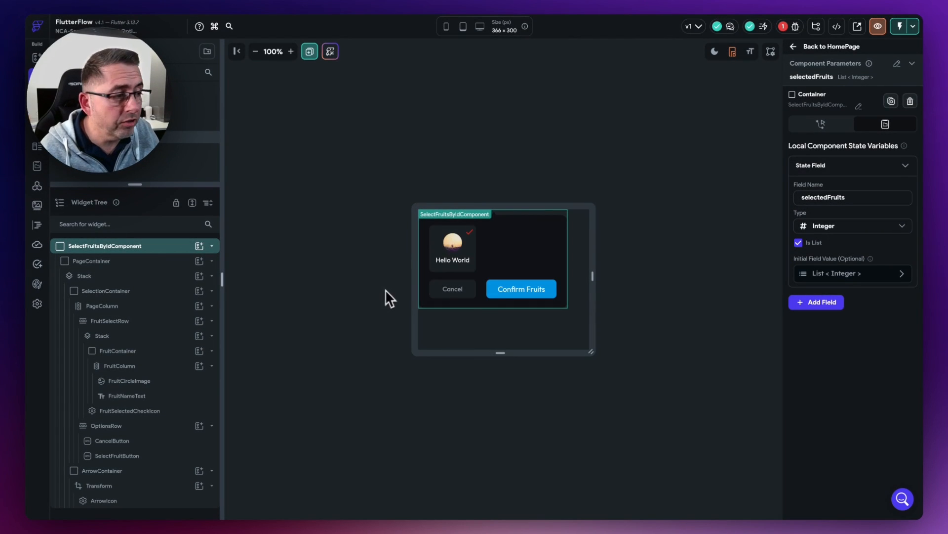
Step: Add a conditional action based on a single condition to SelectFruitsByIdComponent's On Initialization flow
{"action": "left_click", "coordinate": [822, 124]}
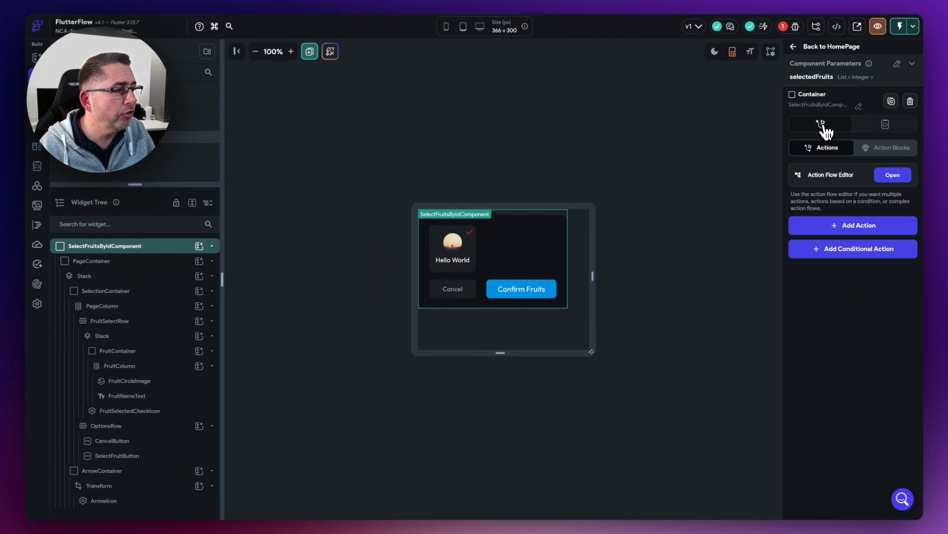
{"action": "left_click", "coordinate": [893, 176]}
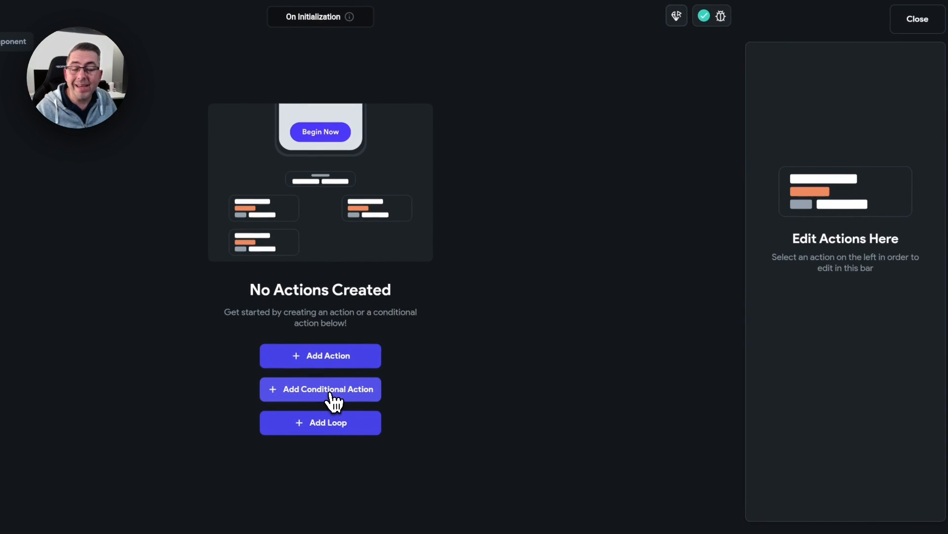
{"action": "left_click", "coordinate": [329, 398]}
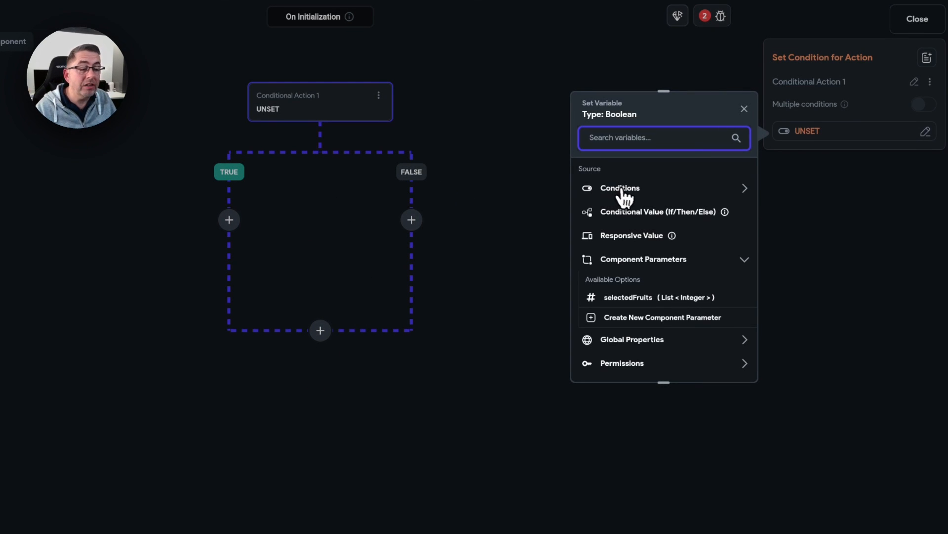
{"action": "left_click", "coordinate": [623, 194]}
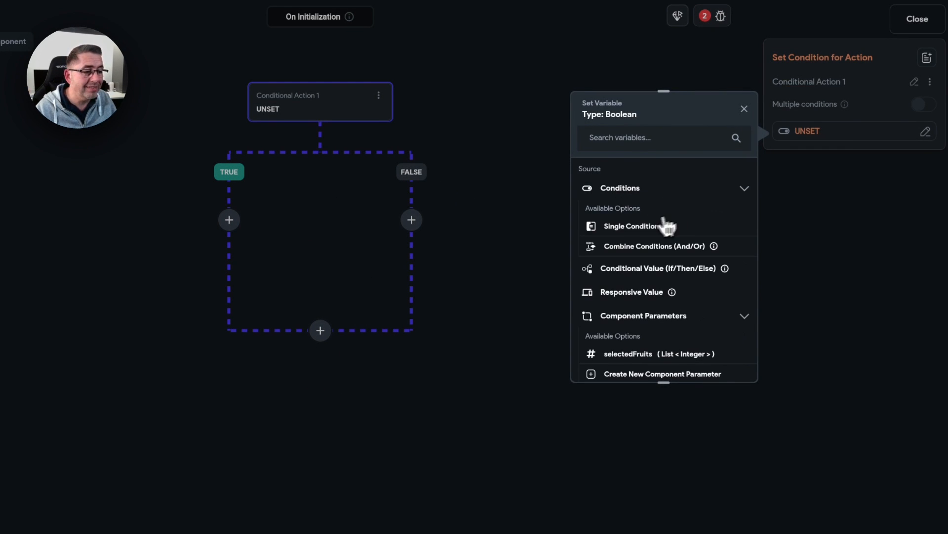
{"action": "left_click", "coordinate": [622, 230]}
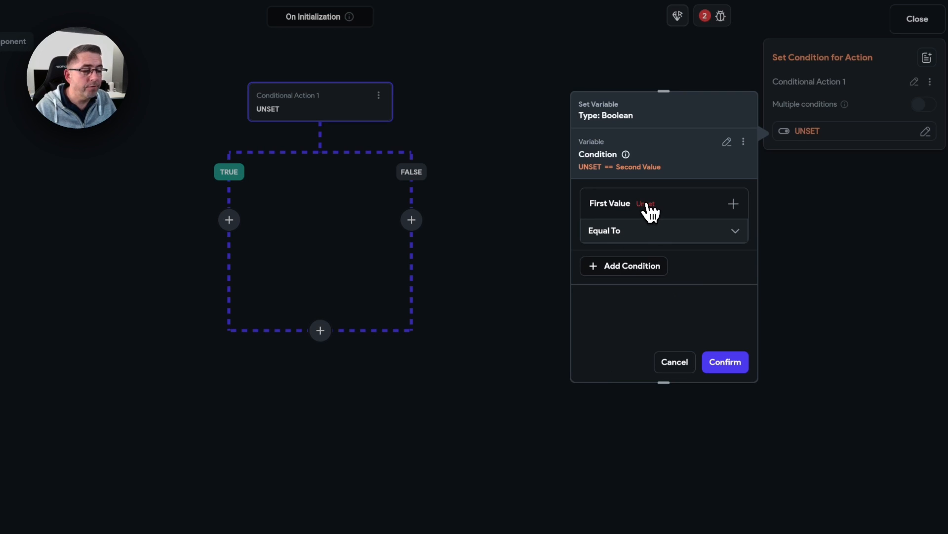
Step: Set the condition's first value to the component parameter selectedFruits with the option Is Set and Not Empty
{"action": "left_click", "coordinate": [650, 212]}
{"action": "left_click", "coordinate": [631, 232]}
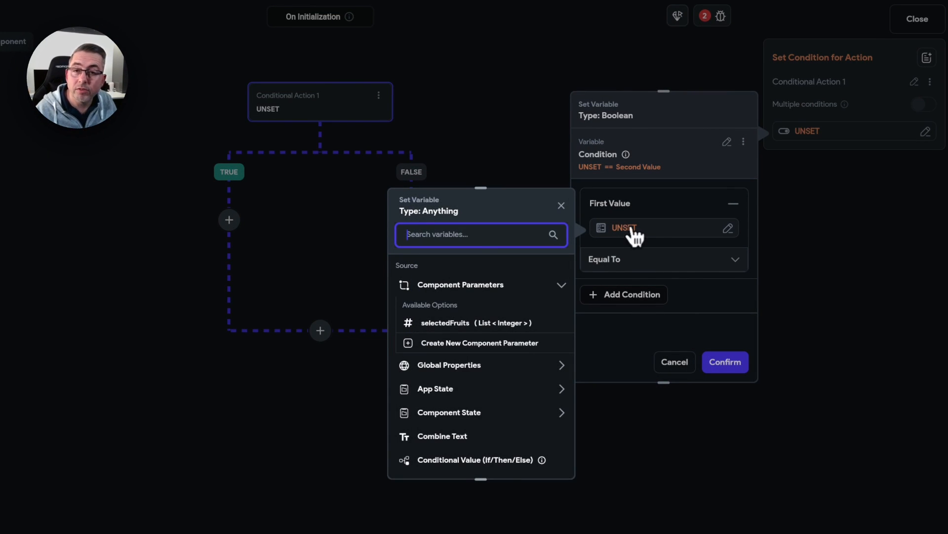
{"action": "left_click", "coordinate": [450, 331]}
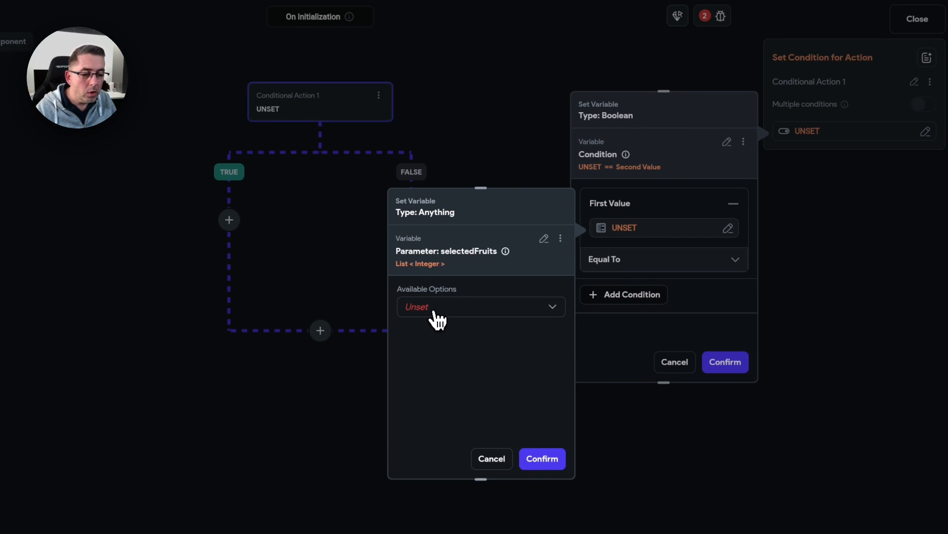
{"action": "left_click", "coordinate": [434, 311]}
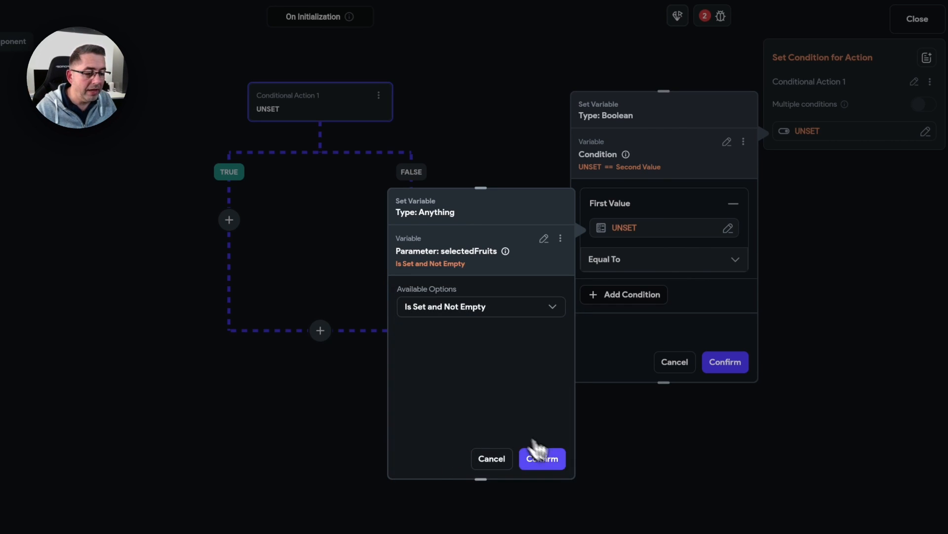
{"action": "left_click", "coordinate": [543, 460]}
Step: Compare the first value as Equal To True and confirm the condition
{"action": "left_click", "coordinate": [652, 297]}
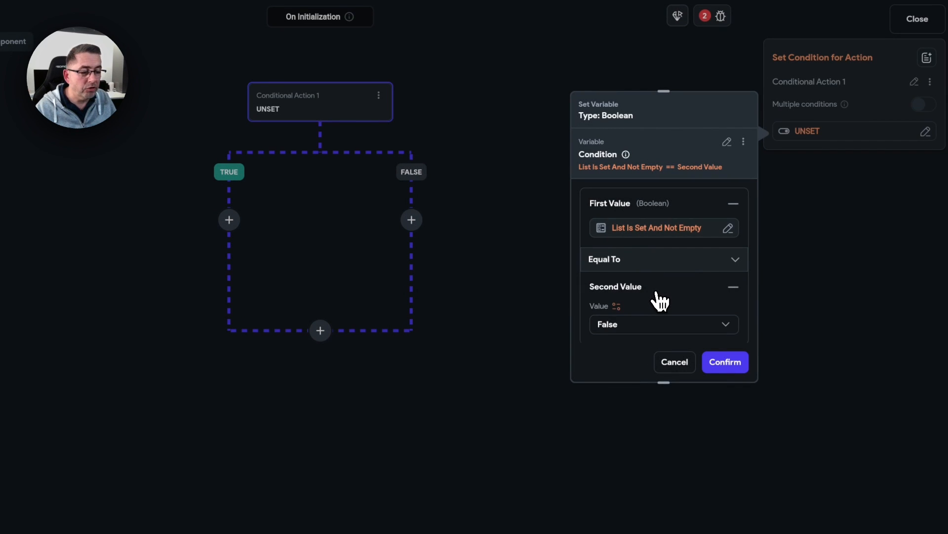
{"action": "left_click", "coordinate": [638, 324]}
{"action": "left_click", "coordinate": [615, 306]}
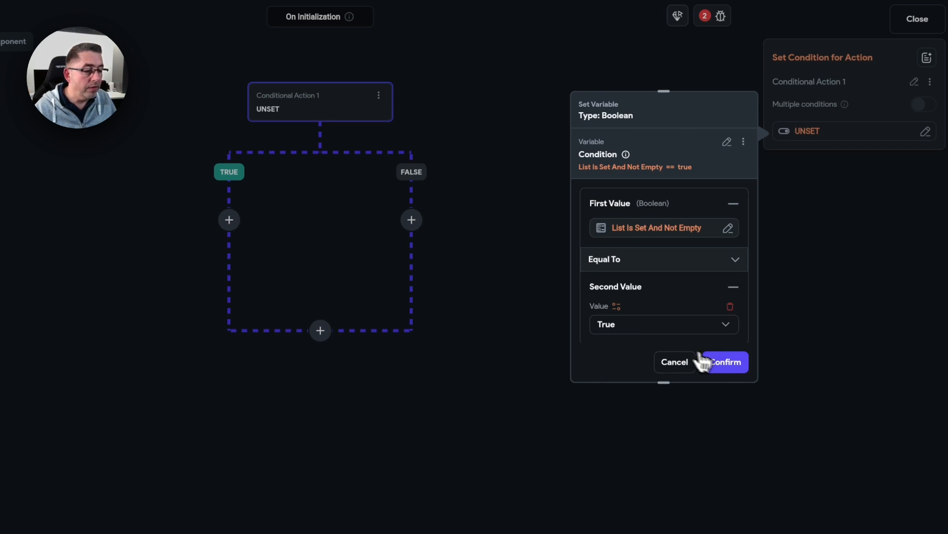
{"action": "left_click", "coordinate": [724, 364]}
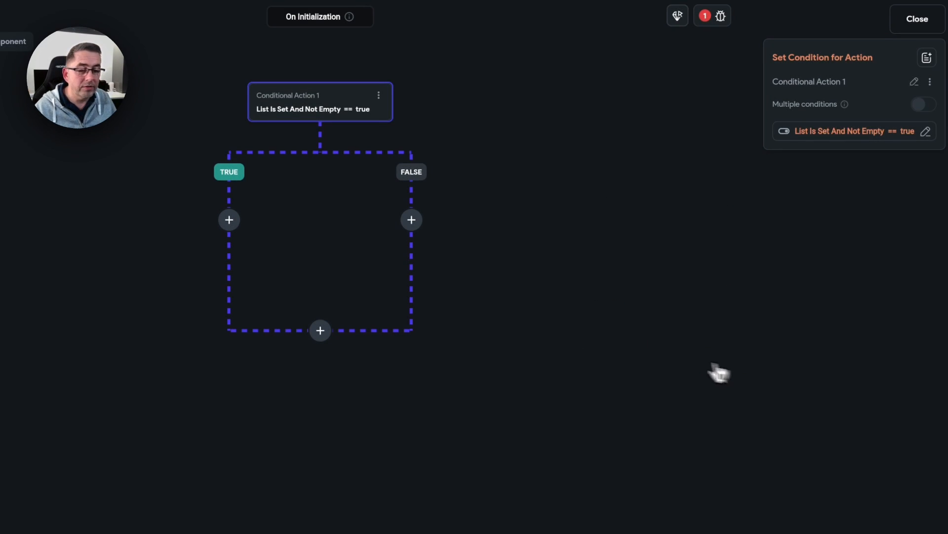
Step: Add an Update Component State action to the TRUE branch of the conditional action
{"action": "left_click", "coordinate": [230, 223]}
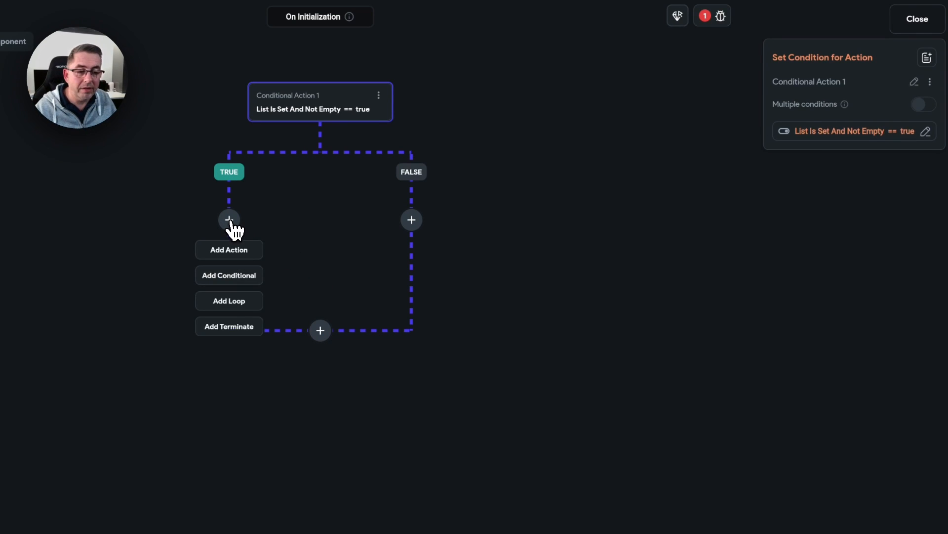
{"action": "left_click", "coordinate": [237, 251]}
{"action": "left_click", "coordinate": [808, 149]}
{"action": "type", "text": "state"}
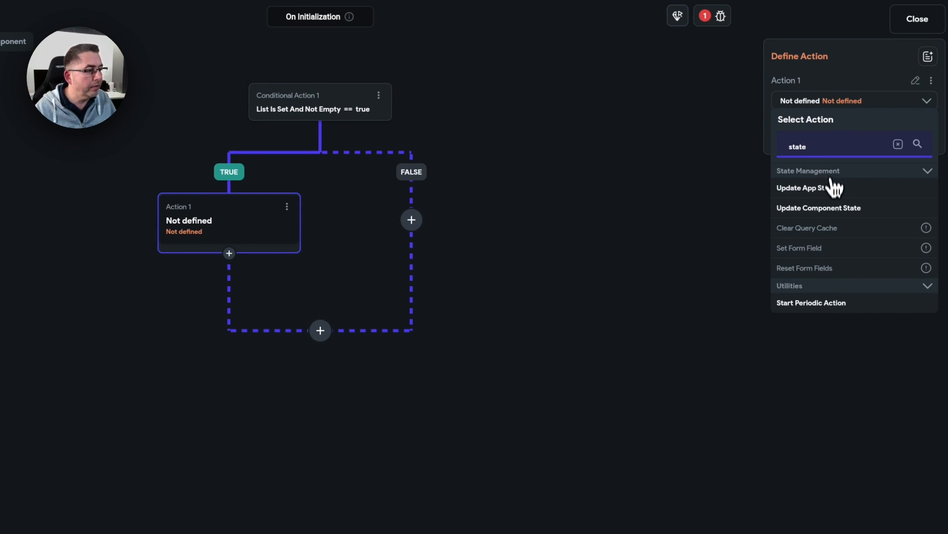
{"action": "left_click", "coordinate": [818, 210]}
Step: Have the action set the selectedFruits state field to the selectedFruits component parameter using Set Value, and close the action flow editor
{"action": "left_click", "coordinate": [820, 151]}
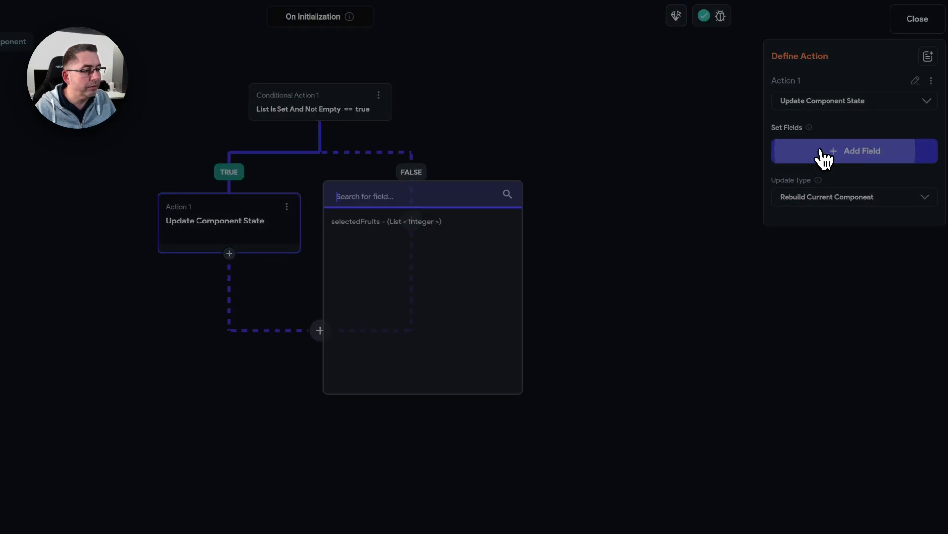
{"action": "left_click", "coordinate": [368, 230]}
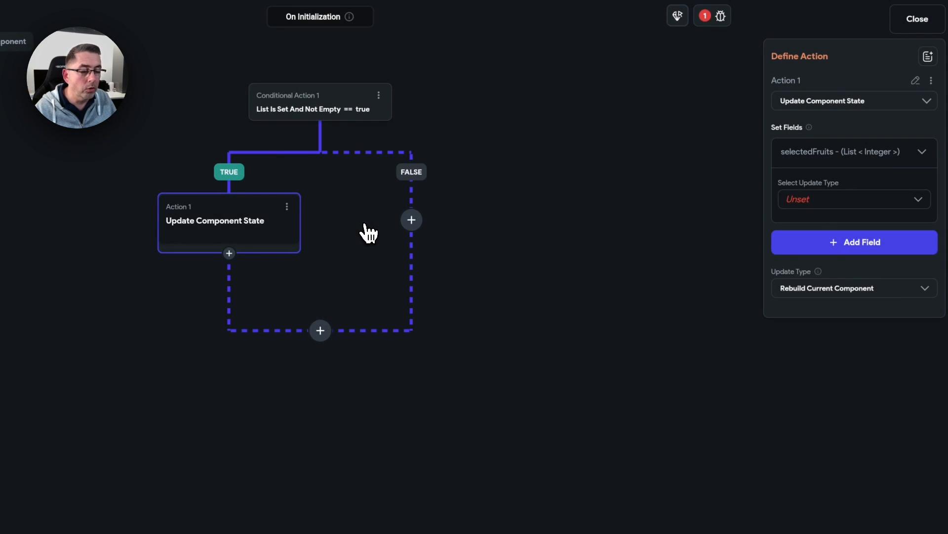
{"action": "left_click", "coordinate": [815, 202]}
{"action": "left_click", "coordinate": [819, 207]}
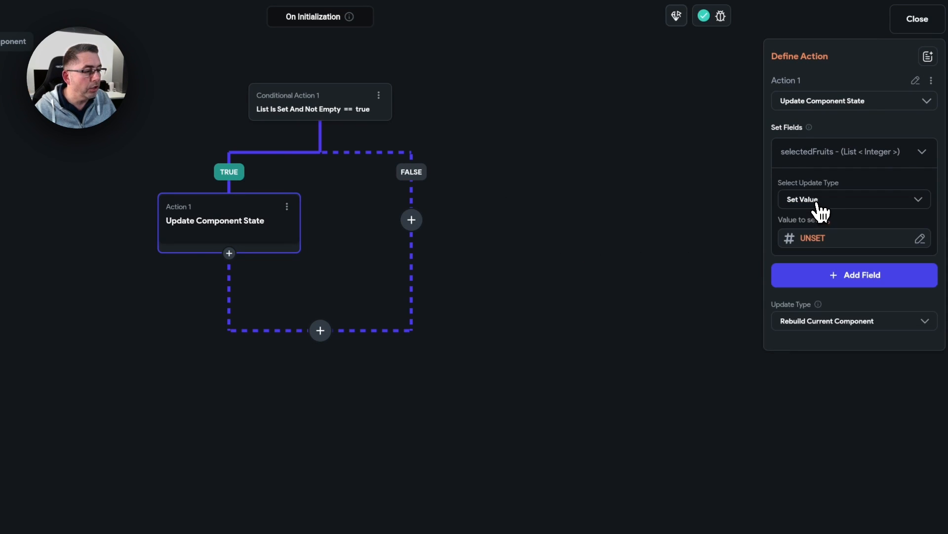
{"action": "left_click", "coordinate": [815, 242]}
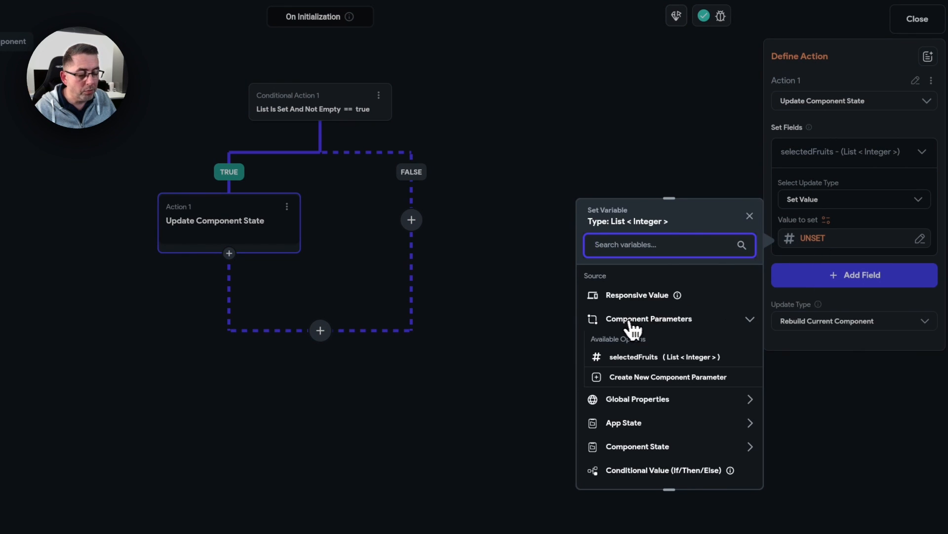
{"action": "left_click", "coordinate": [630, 359]}
{"action": "left_click", "coordinate": [729, 471]}
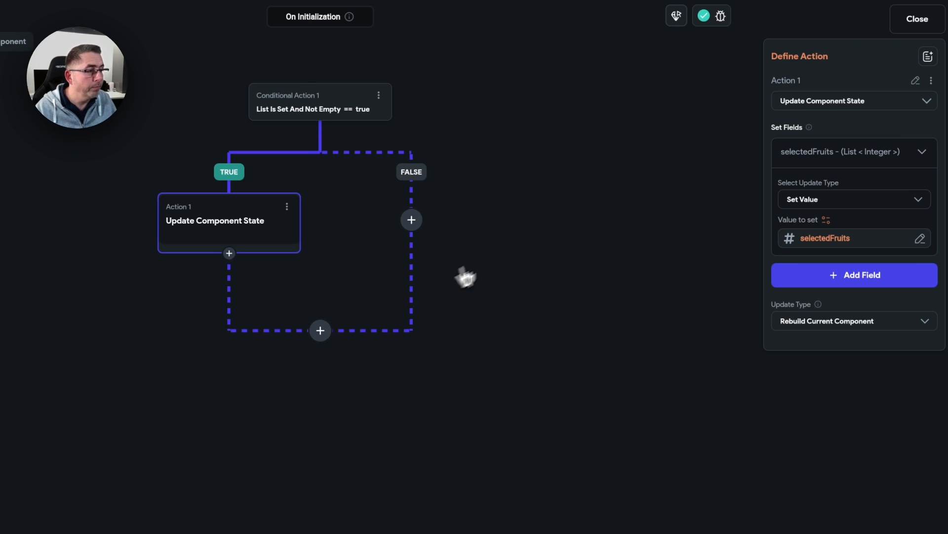
{"action": "left_click", "coordinate": [896, 27]}
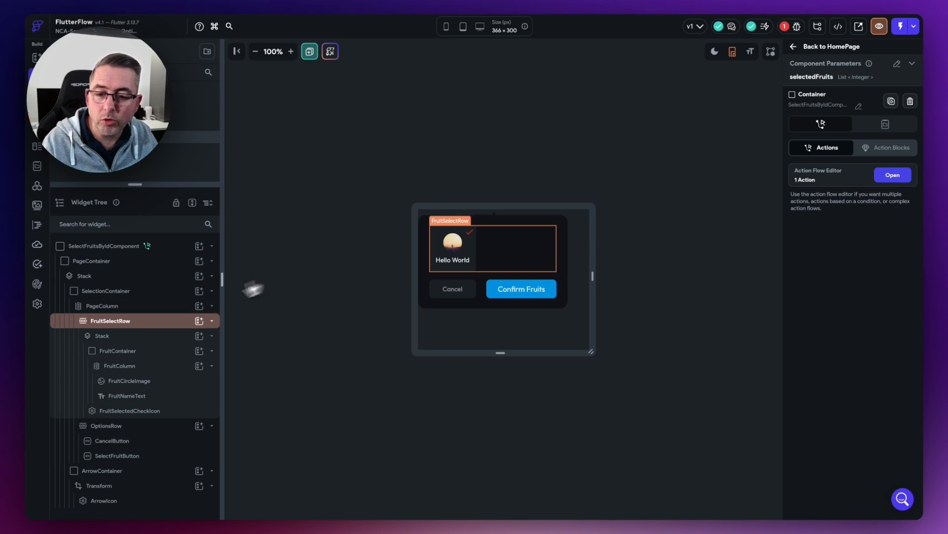
Step: Generate FruitSelectRow's children dynamically from the app state list fruit, using the variable name fruit
{"action": "left_click", "coordinate": [121, 326]}
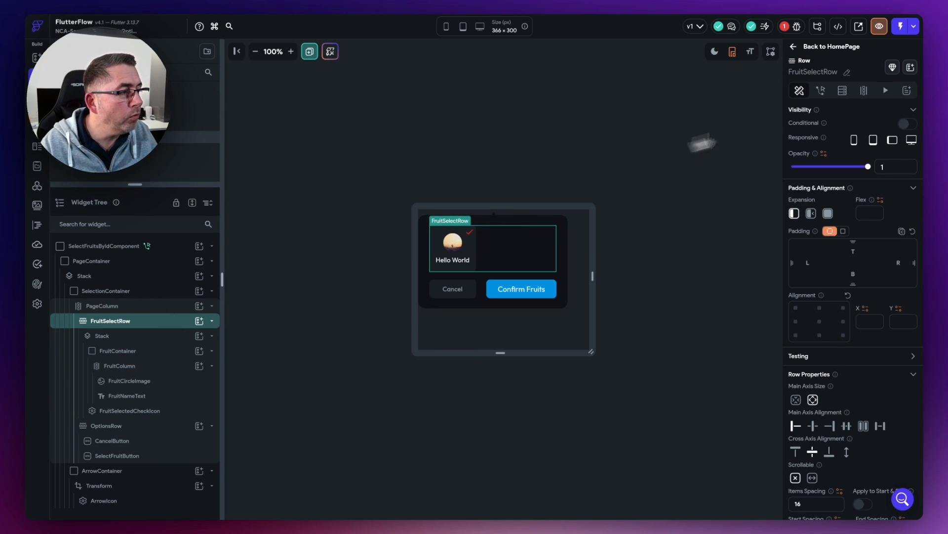
{"action": "left_click", "coordinate": [864, 91]}
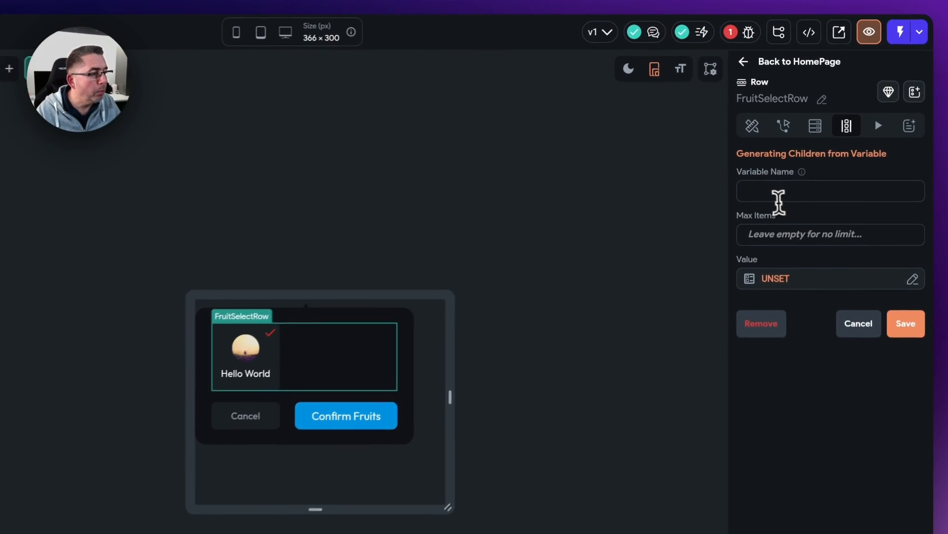
{"action": "left_click", "coordinate": [800, 157]}
{"action": "type", "text": "frui"}
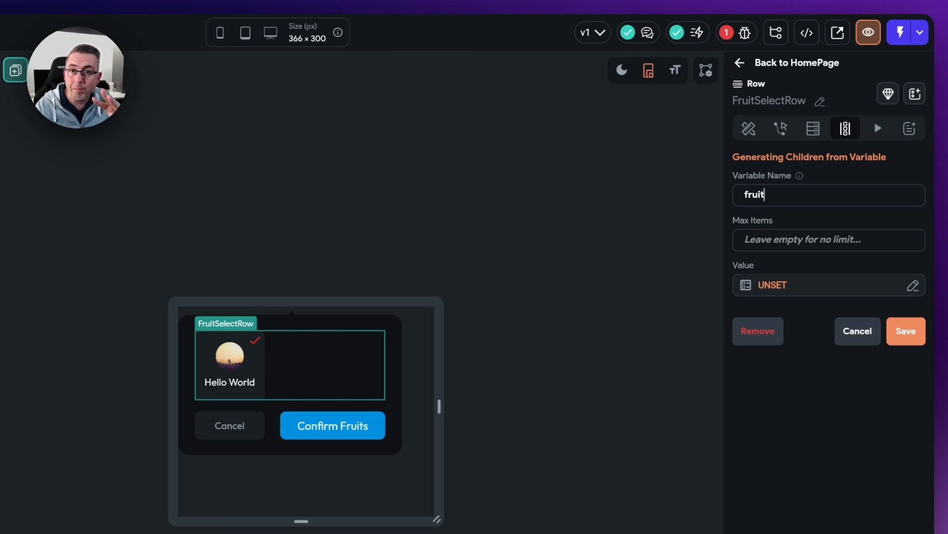
{"action": "type", "text": "t"}
{"action": "left_click", "coordinate": [775, 286]}
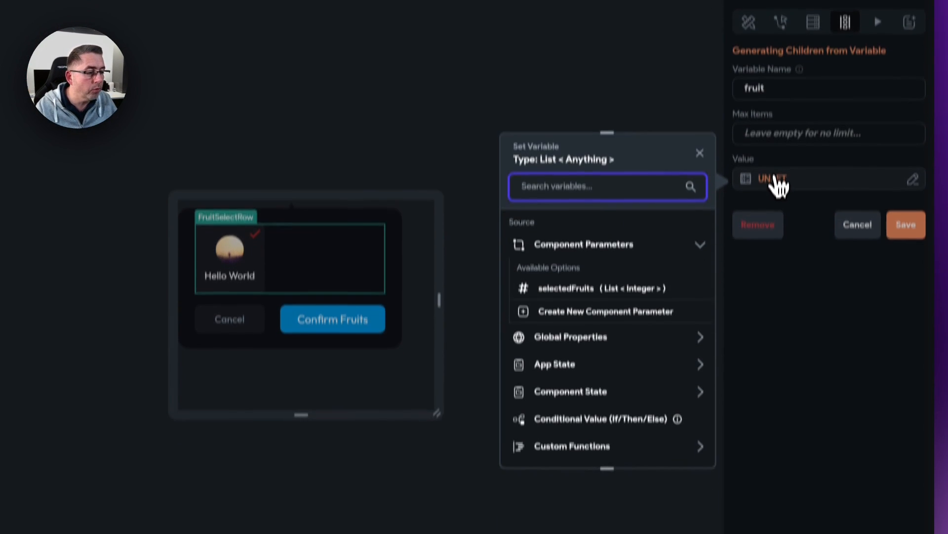
{"action": "left_click", "coordinate": [568, 368]}
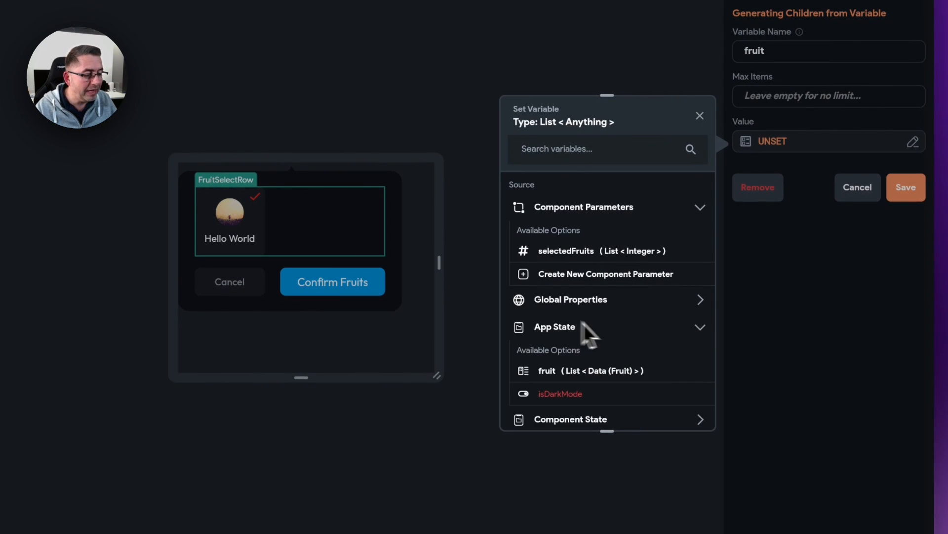
{"action": "left_click", "coordinate": [579, 376]}
{"action": "left_click", "coordinate": [681, 408]}
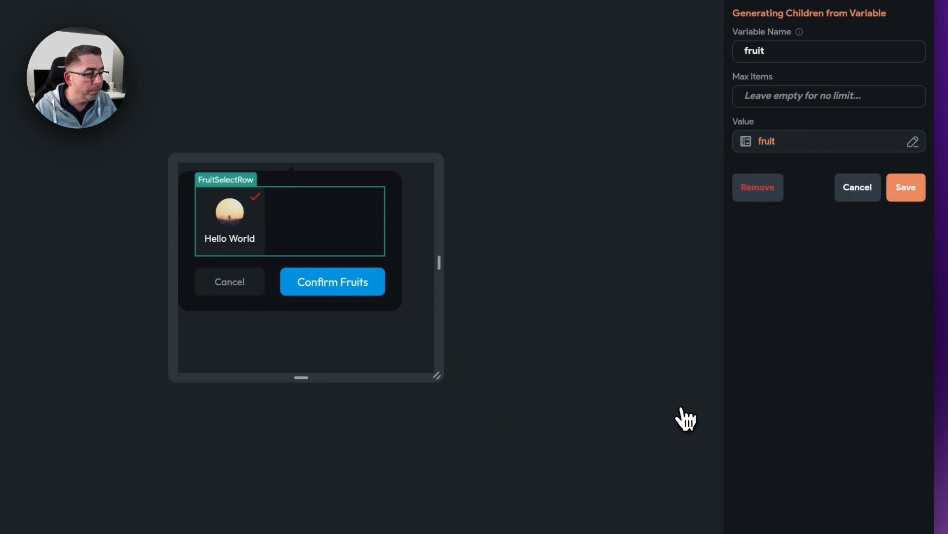
{"action": "left_click", "coordinate": [906, 187]}
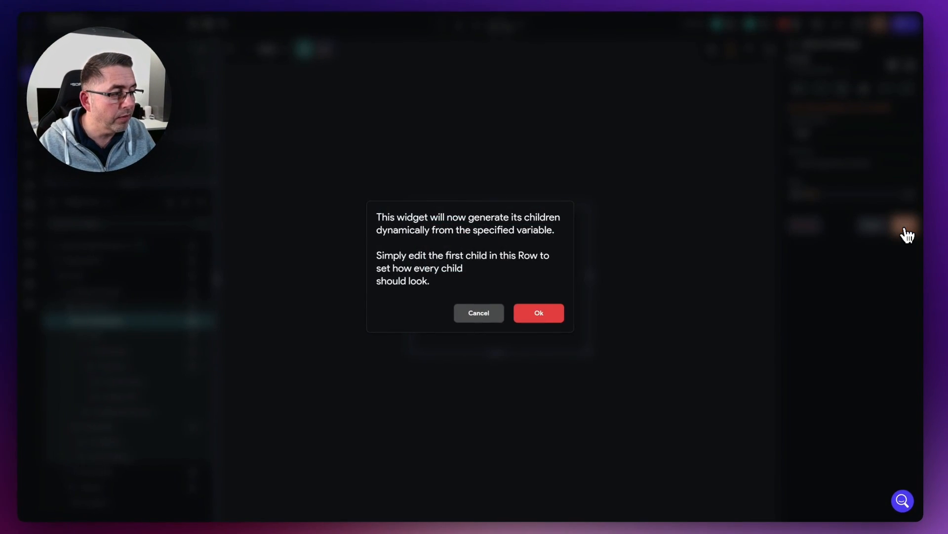
{"action": "left_click", "coordinate": [542, 315]}
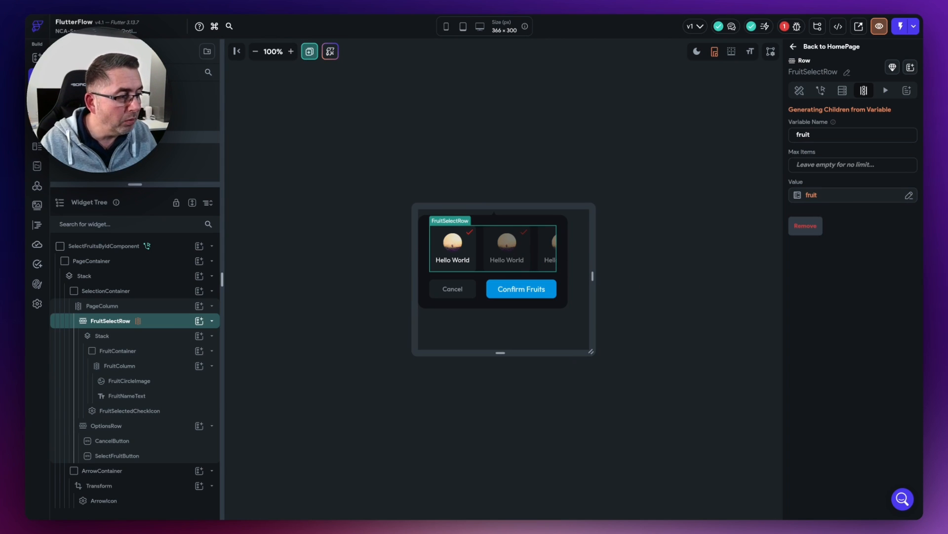
Step: Make FruitSelectRow horizontally scrollable in its row properties
{"action": "left_click", "coordinate": [800, 91]}
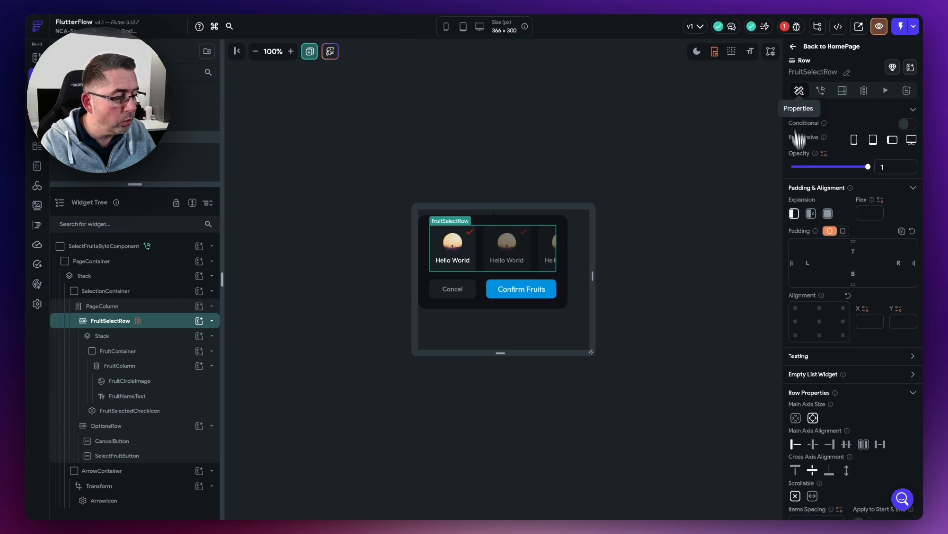
{"action": "scroll", "coordinate": [824, 270], "scroll_direction": "down", "scroll_amount": 2}
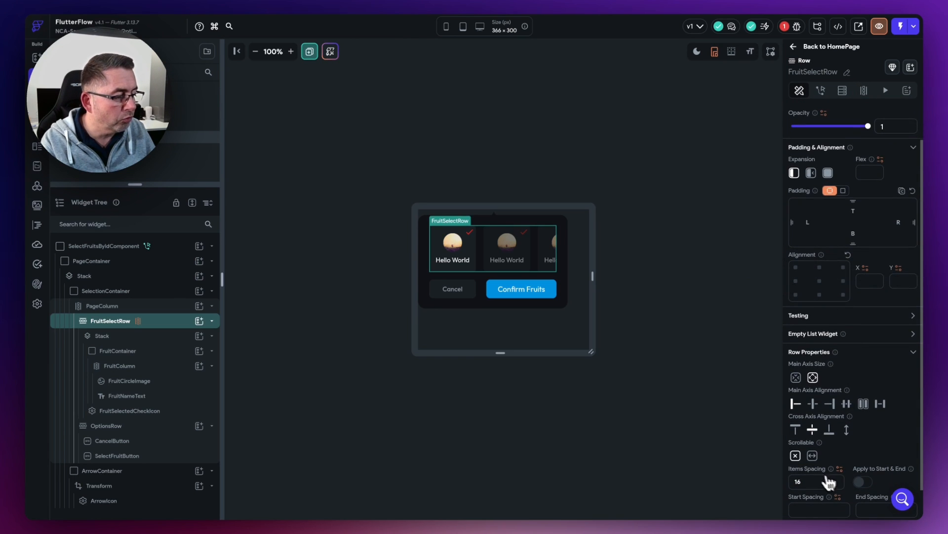
{"action": "left_click", "coordinate": [812, 455]}
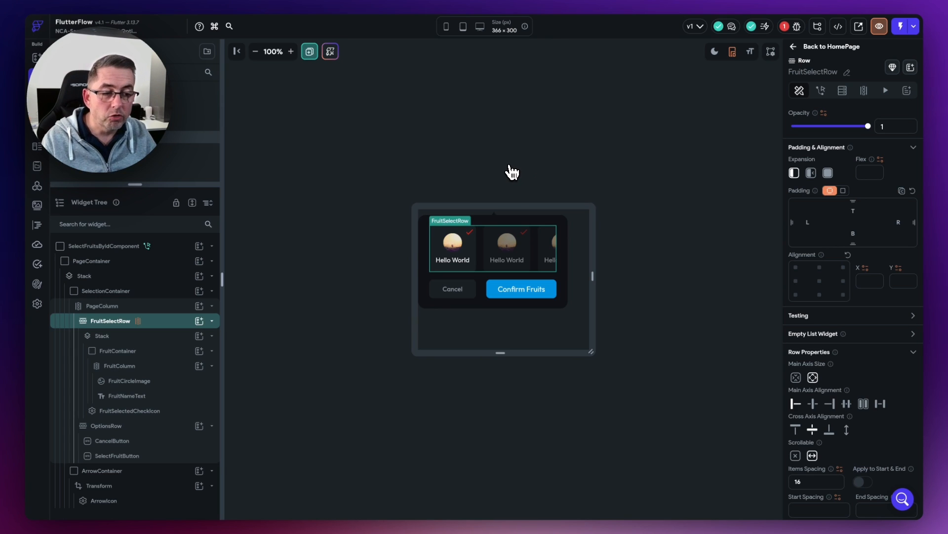
Step: Bind FruitNameText's text to the Name data structure field of the fruit item
{"action": "left_click", "coordinate": [453, 262]}
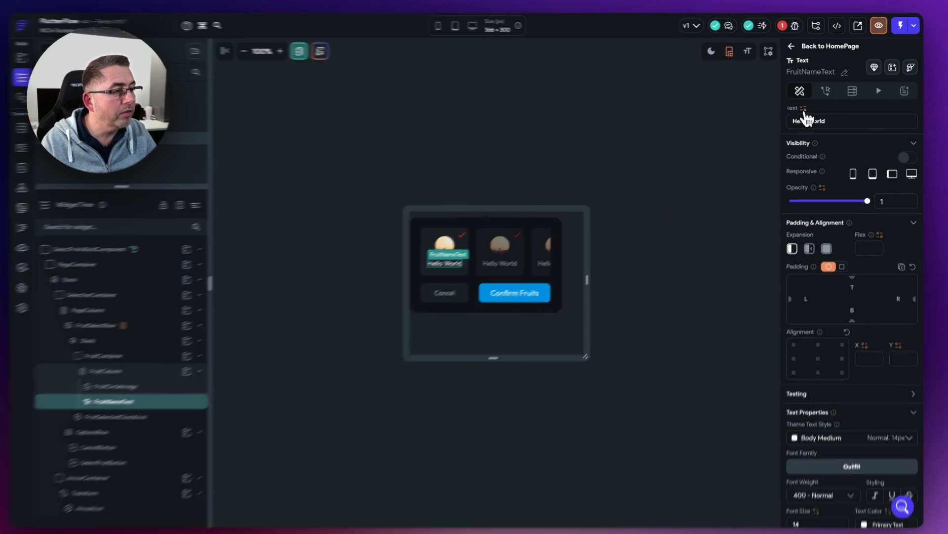
{"action": "left_click", "coordinate": [805, 107]}
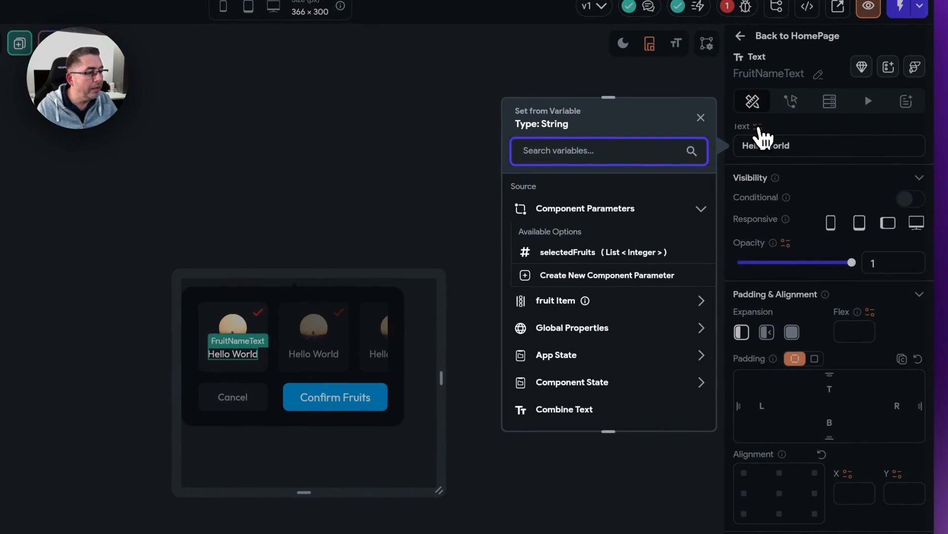
{"action": "left_click", "coordinate": [652, 300]}
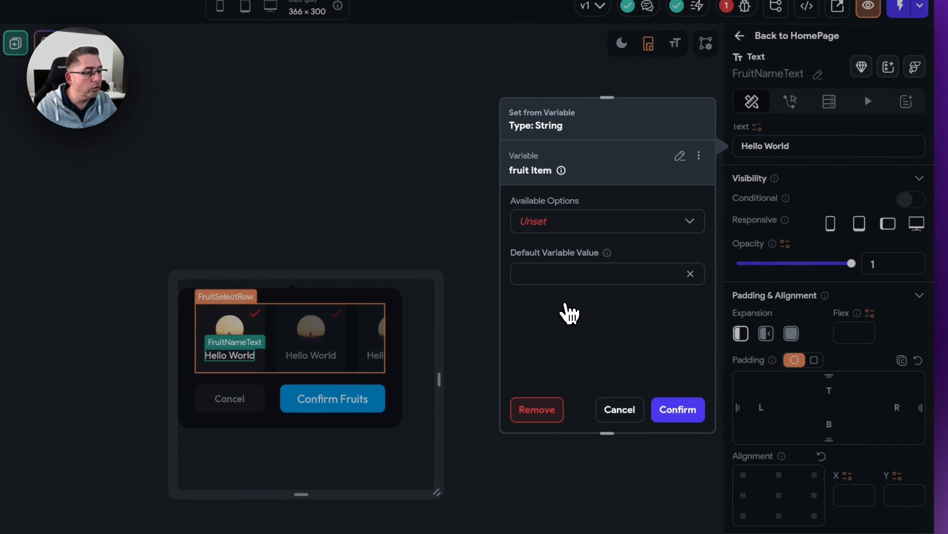
{"action": "left_click", "coordinate": [543, 222]}
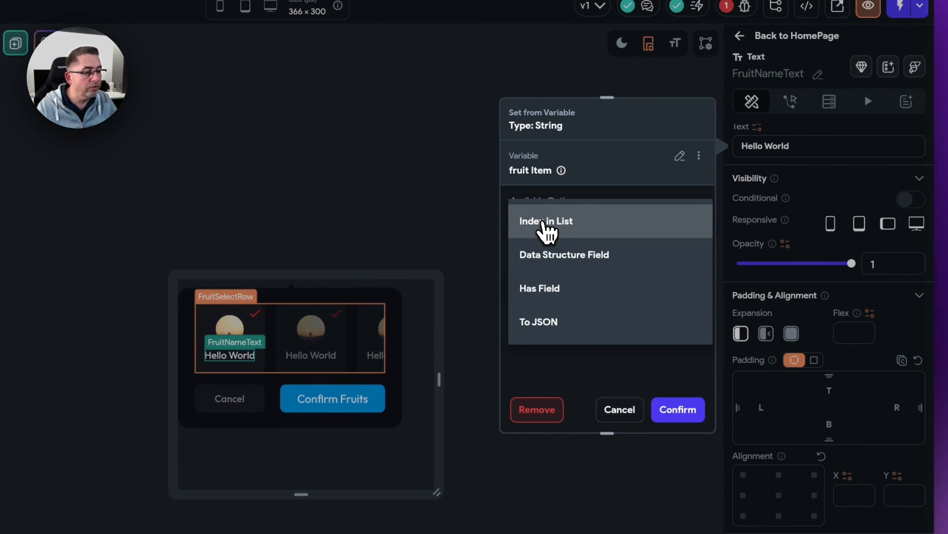
{"action": "left_click", "coordinate": [567, 261]}
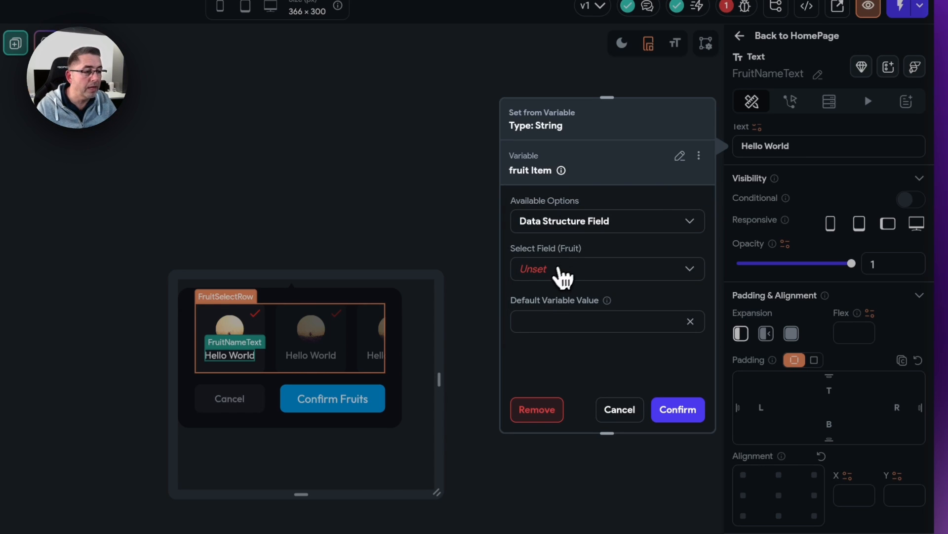
{"action": "left_click", "coordinate": [546, 272]}
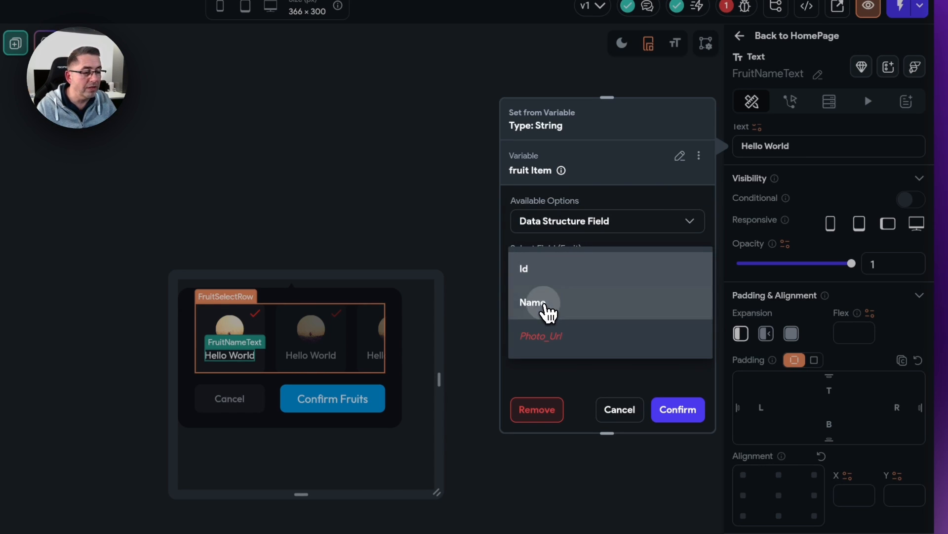
{"action": "left_click", "coordinate": [544, 308]}
{"action": "left_click", "coordinate": [677, 409]}
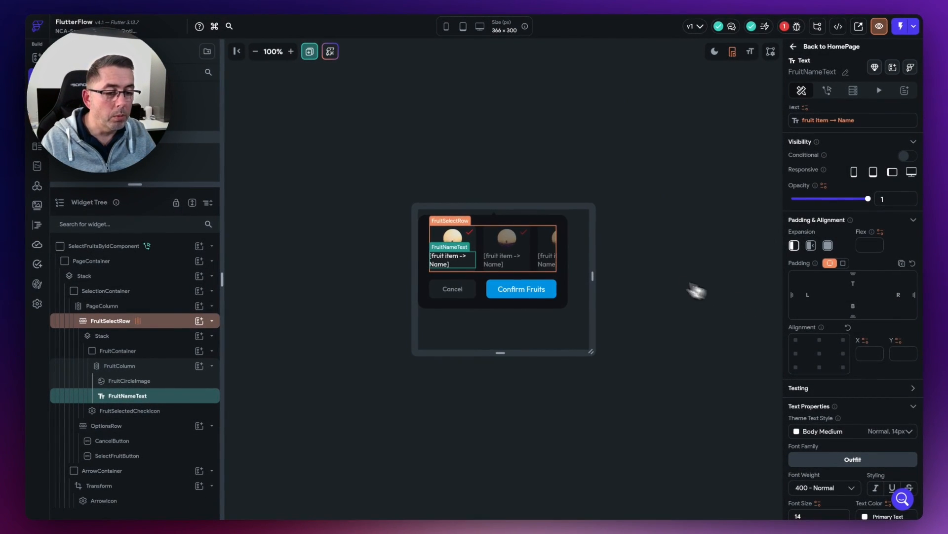
Step: Bind FruitCircleImage's network image path to the Photo_Url data structure field of the fruit item
{"action": "left_click", "coordinate": [453, 238]}
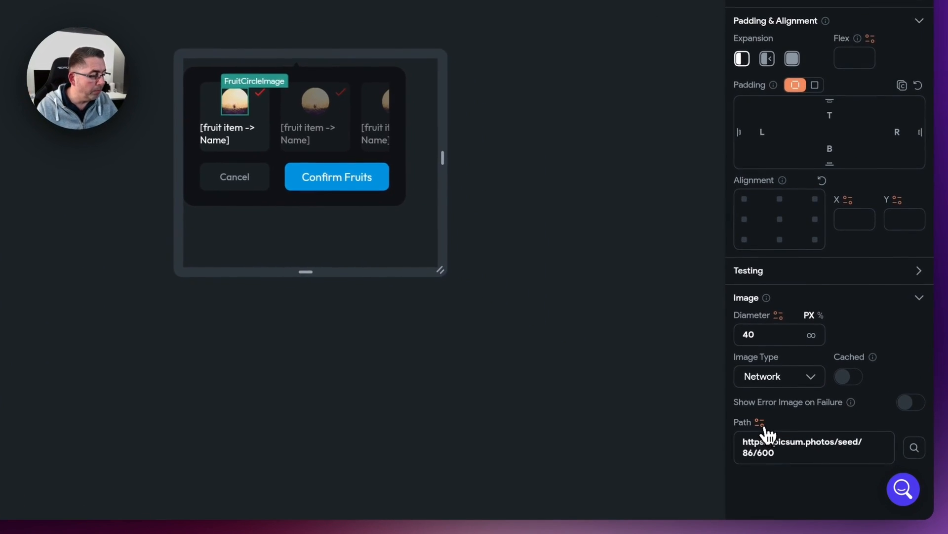
{"action": "left_click", "coordinate": [807, 454]}
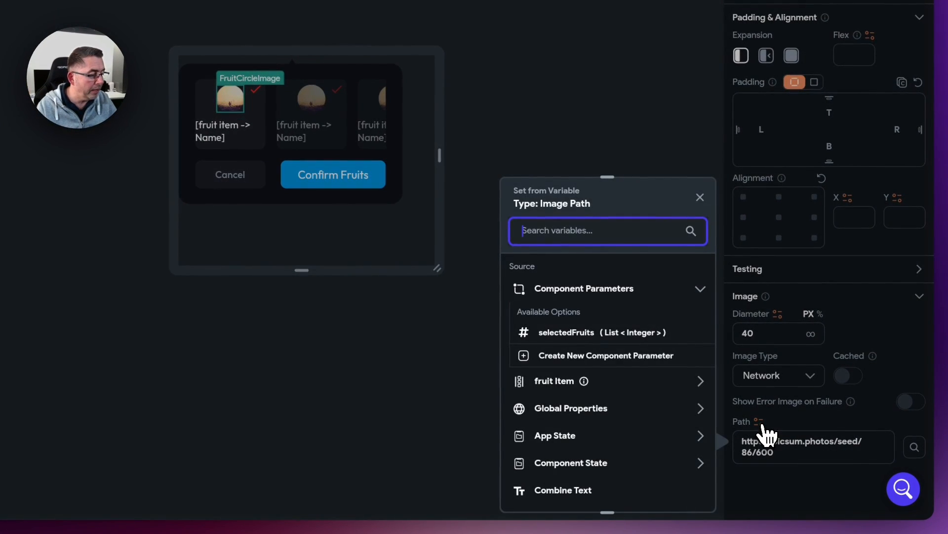
{"action": "left_click", "coordinate": [694, 380]}
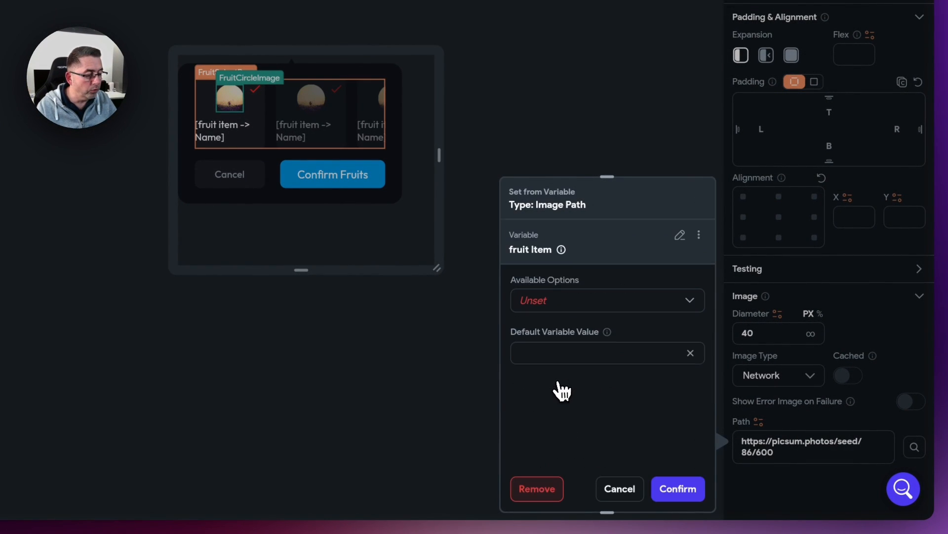
{"action": "left_click", "coordinate": [548, 315]}
{"action": "left_click", "coordinate": [573, 332]}
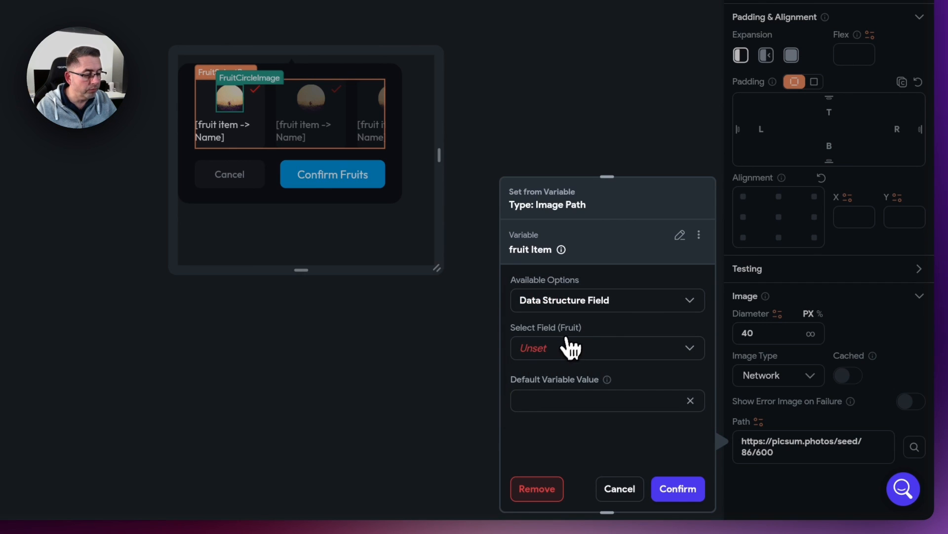
{"action": "left_click", "coordinate": [545, 350]}
{"action": "left_click", "coordinate": [558, 428]}
{"action": "left_click", "coordinate": [681, 491]}
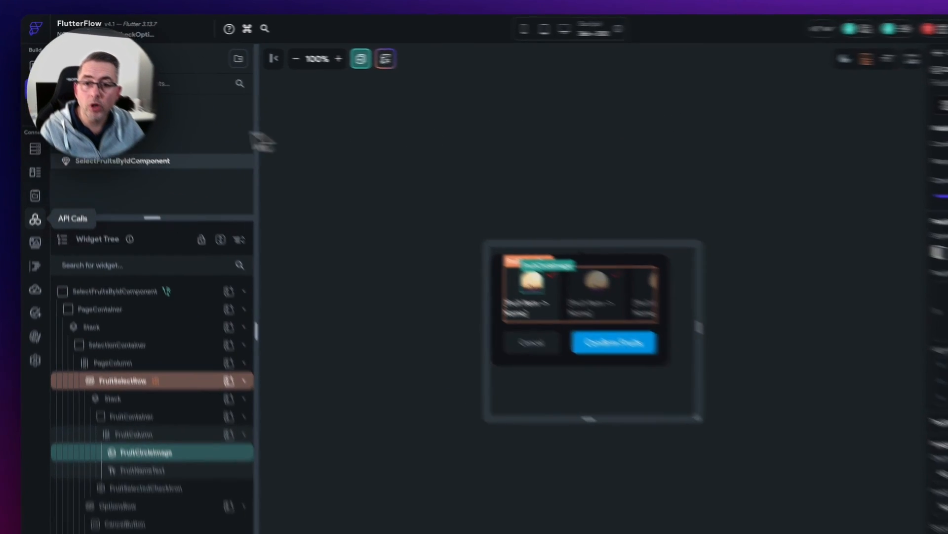
Step: Add a local page state field named selectedFruits to HomePage as a list of Integer
{"action": "left_click", "coordinate": [89, 118]}
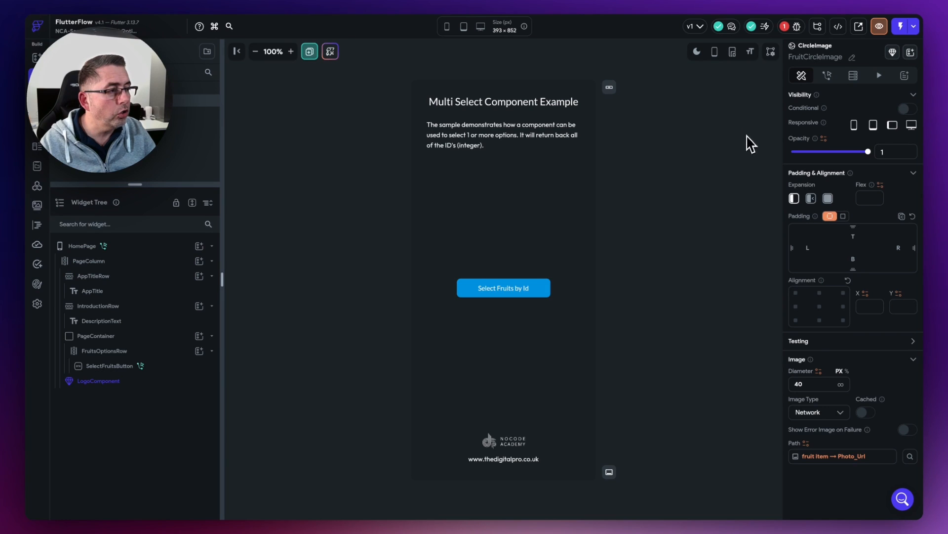
{"action": "left_click", "coordinate": [86, 250]}
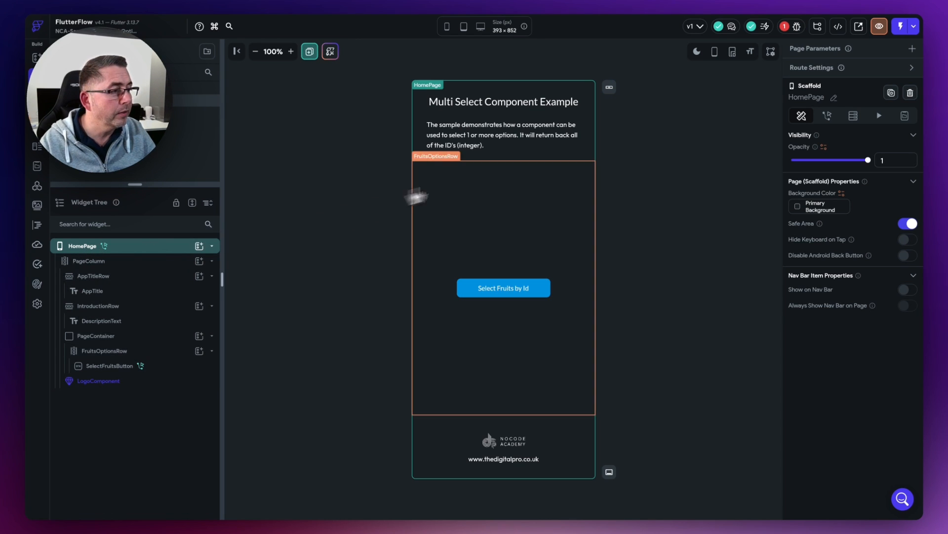
{"action": "left_click", "coordinate": [905, 115]}
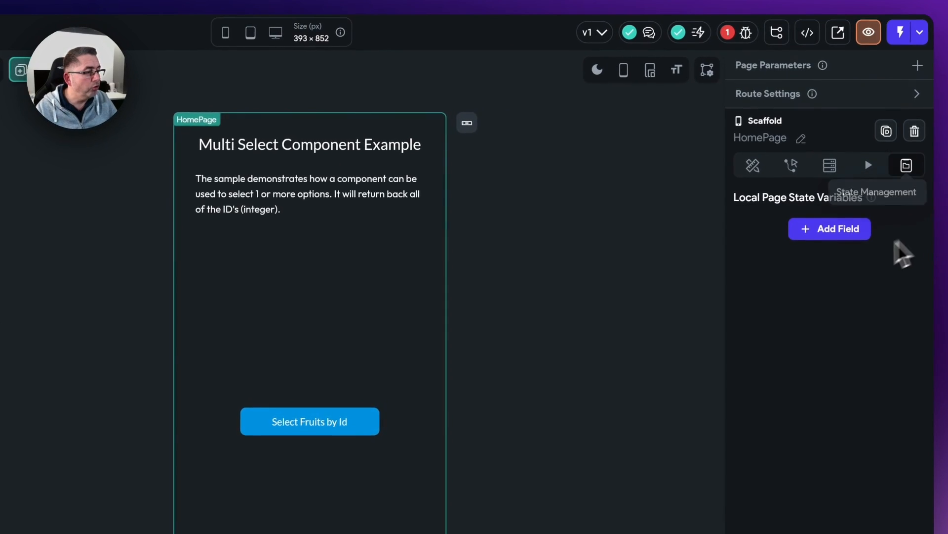
{"action": "left_click", "coordinate": [833, 231]}
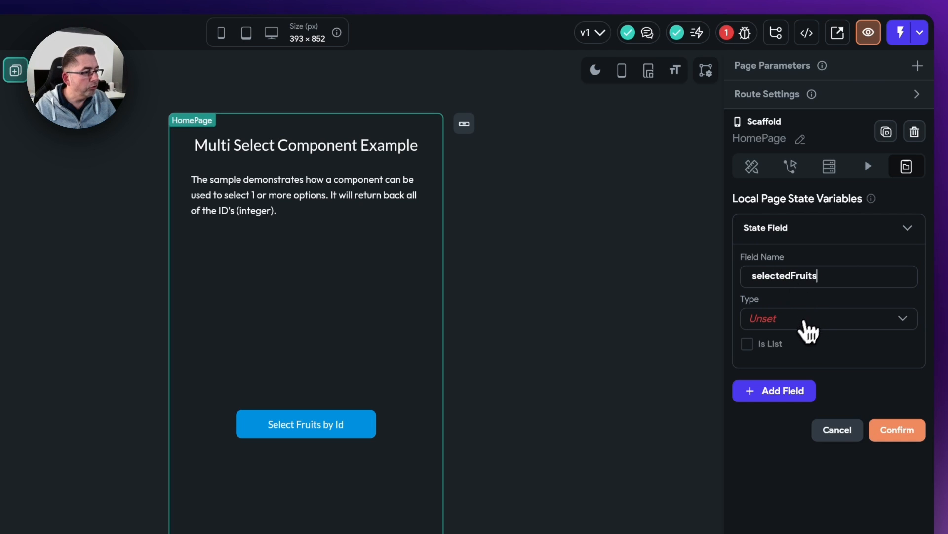
{"action": "left_click", "coordinate": [805, 322]}
{"action": "left_click", "coordinate": [806, 120]}
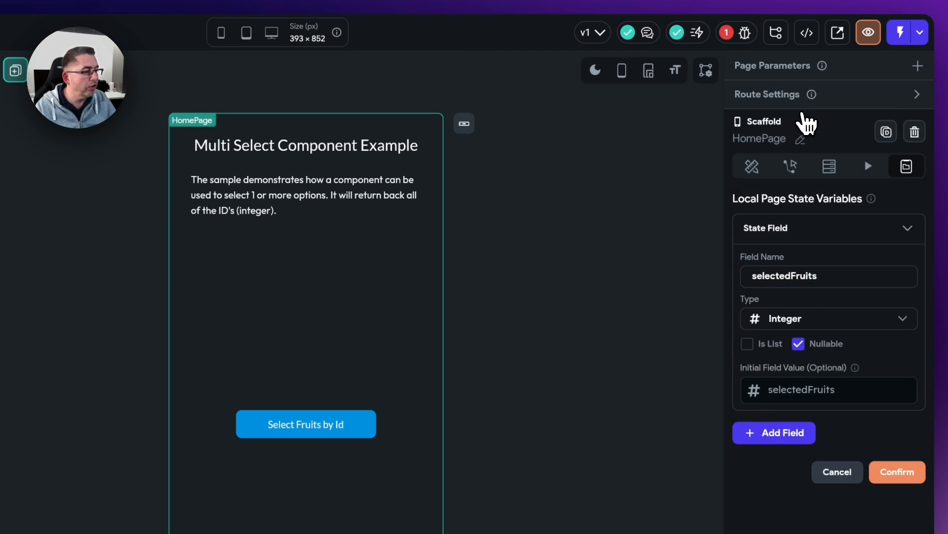
{"action": "left_click", "coordinate": [748, 343]}
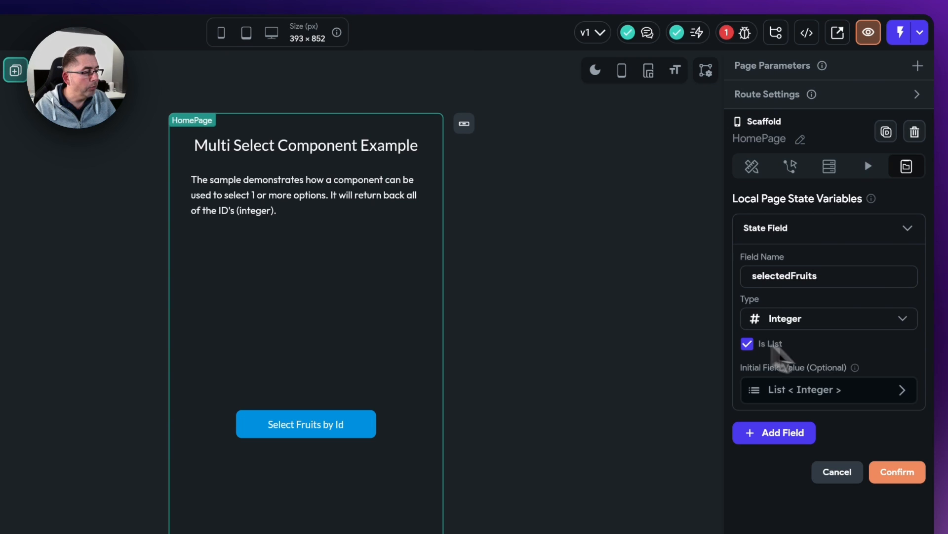
{"action": "left_click", "coordinate": [902, 474]}
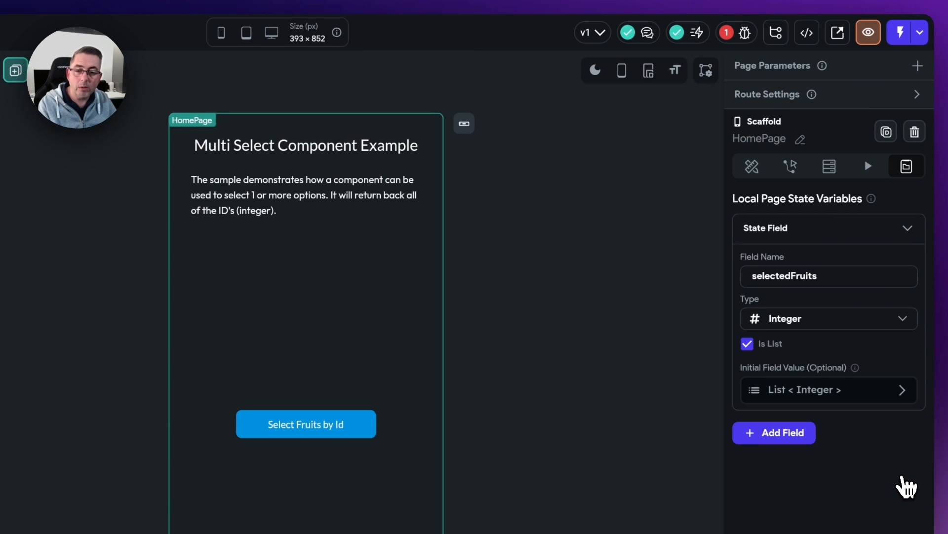
Step: In SelectFruitsButton's Alert Dialog action, pass the selectedFruits page state as the selectedFruits component parameter and close the action flow editor
{"action": "left_click", "coordinate": [296, 425]}
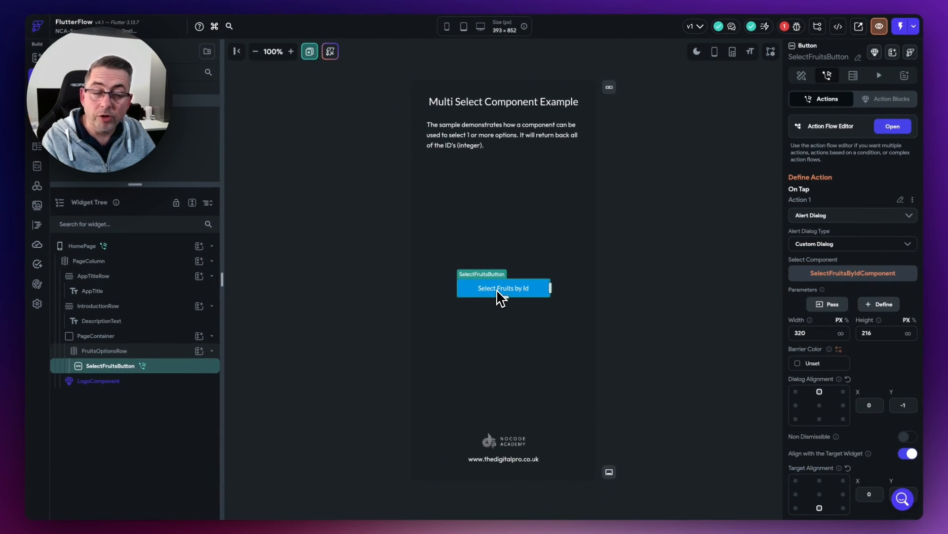
{"action": "left_click", "coordinate": [892, 127]}
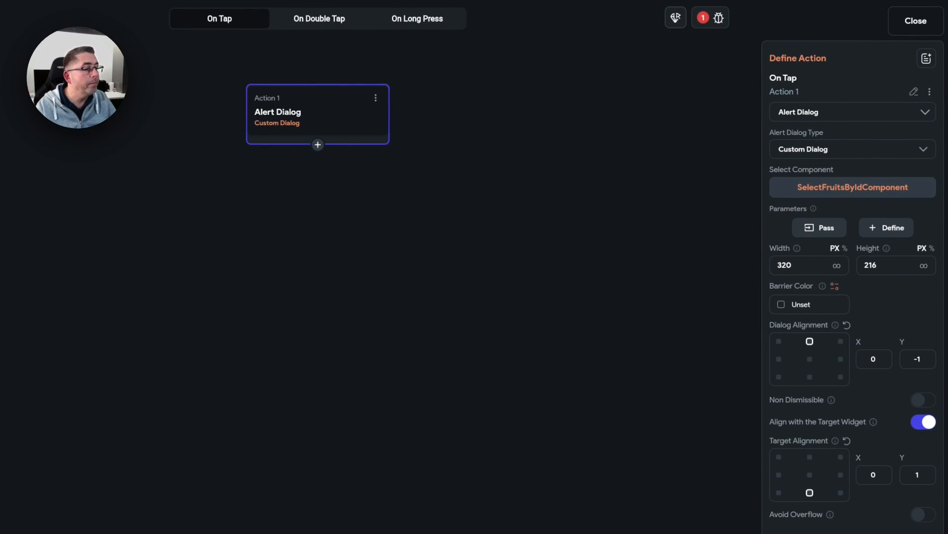
{"action": "left_click", "coordinate": [821, 231]}
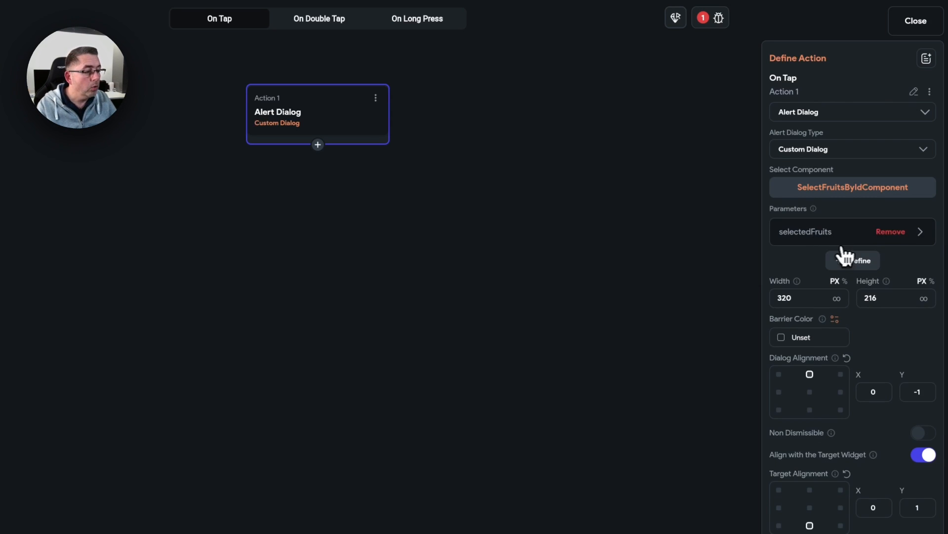
{"action": "left_click", "coordinate": [822, 237]}
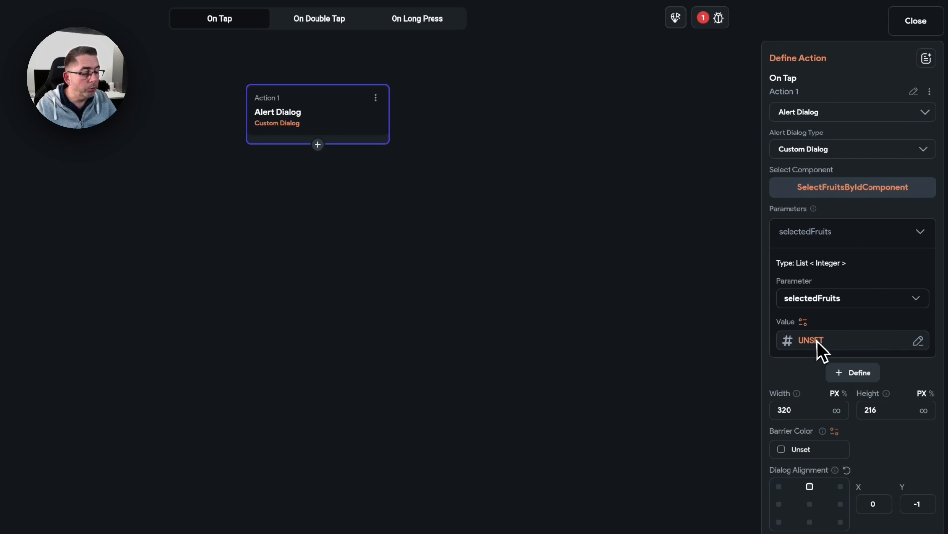
{"action": "left_click", "coordinate": [806, 332]}
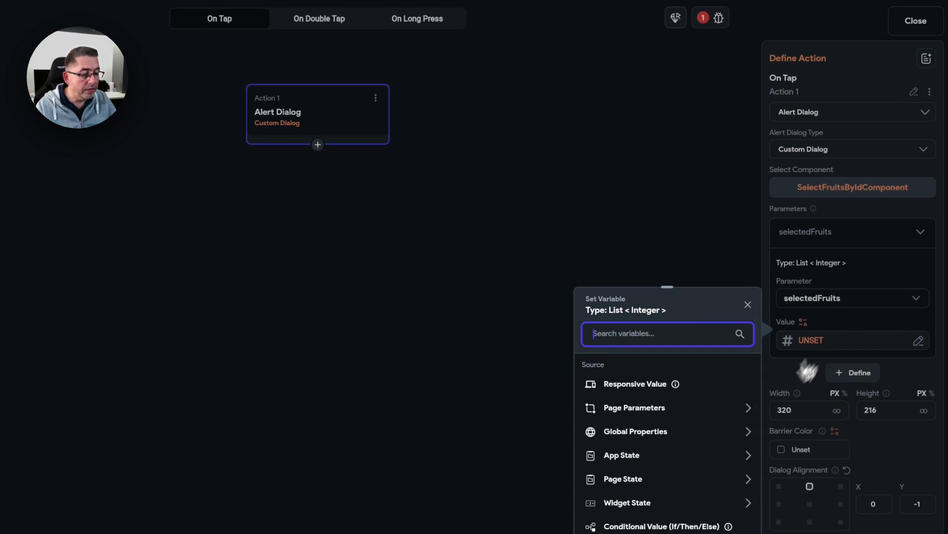
{"action": "left_click", "coordinate": [626, 480]}
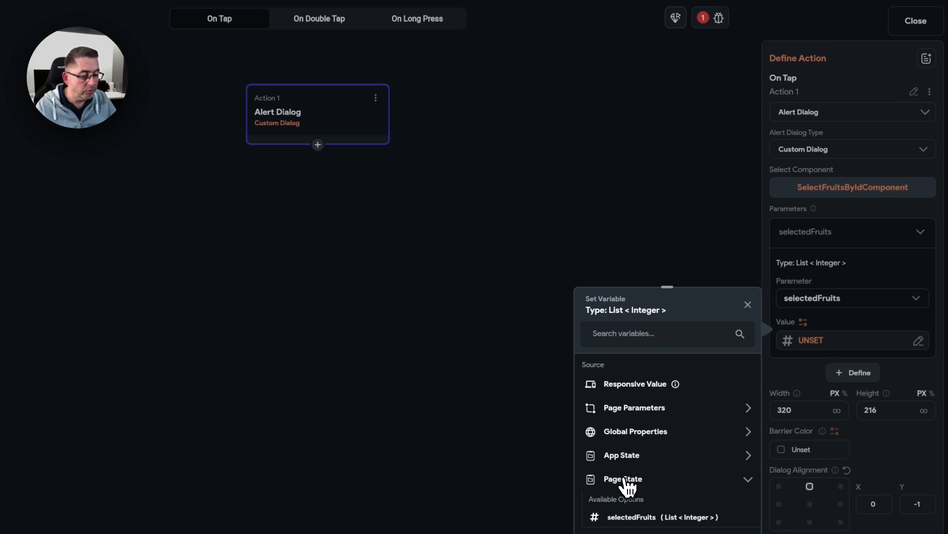
{"action": "left_click", "coordinate": [640, 516]}
{"action": "left_click", "coordinate": [720, 485]}
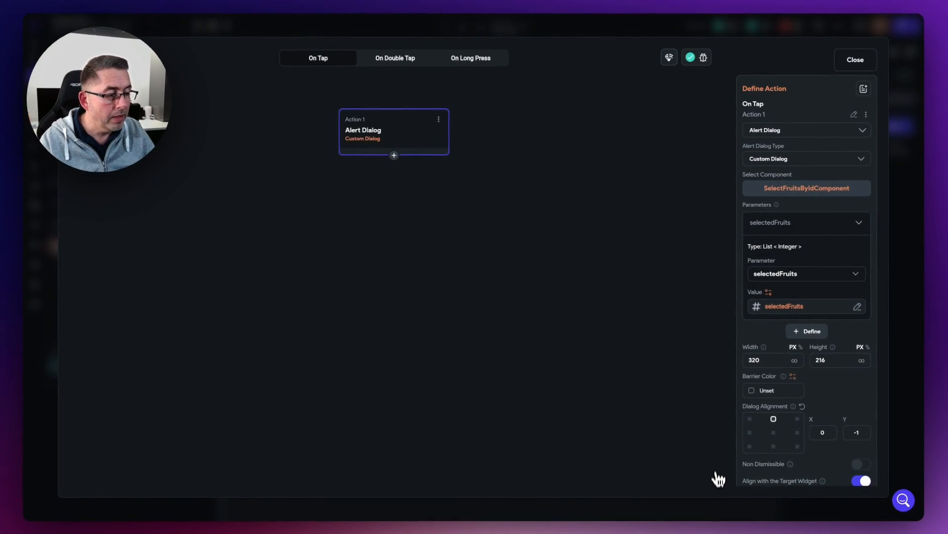
{"action": "left_click", "coordinate": [855, 60]}
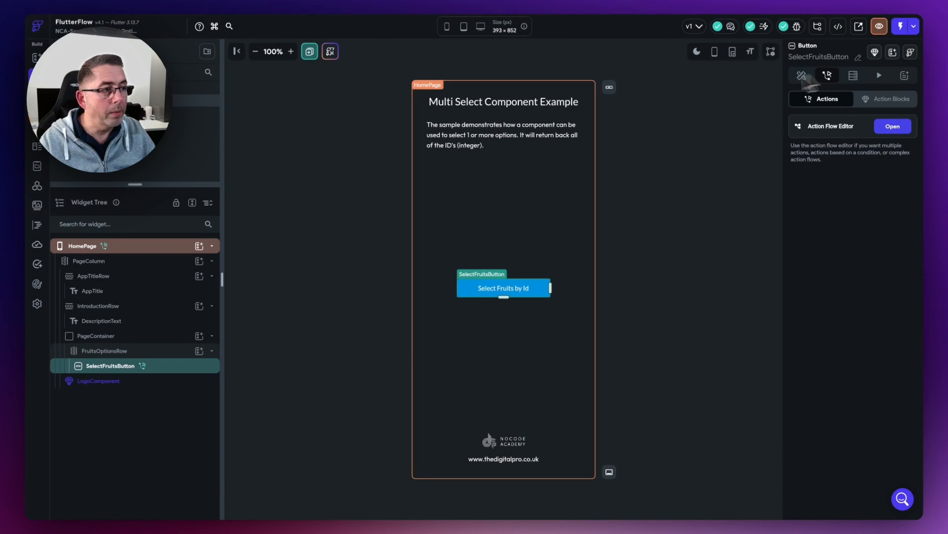
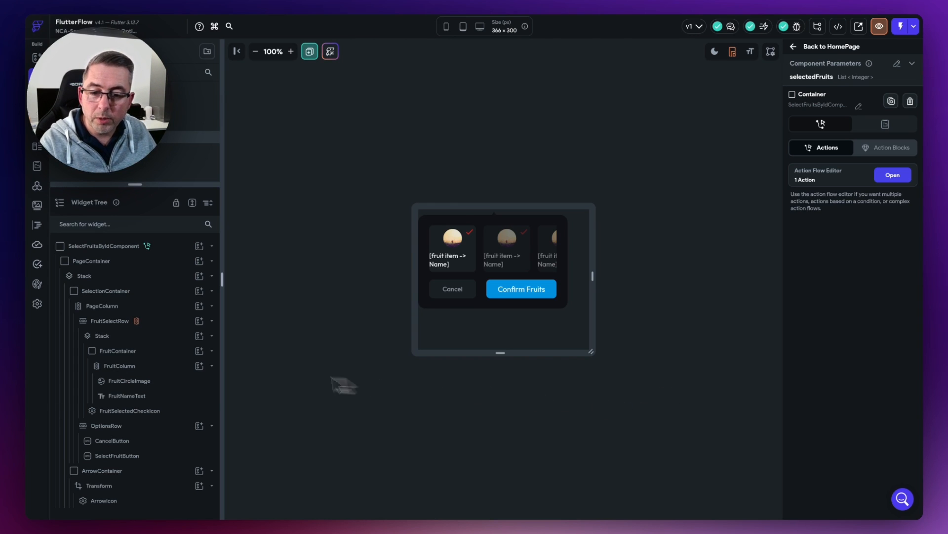
Step: Add a conditional action to the On Tap action flow of FruitContainer in SelectFruitsByIdComponent
{"action": "left_click", "coordinate": [121, 351]}
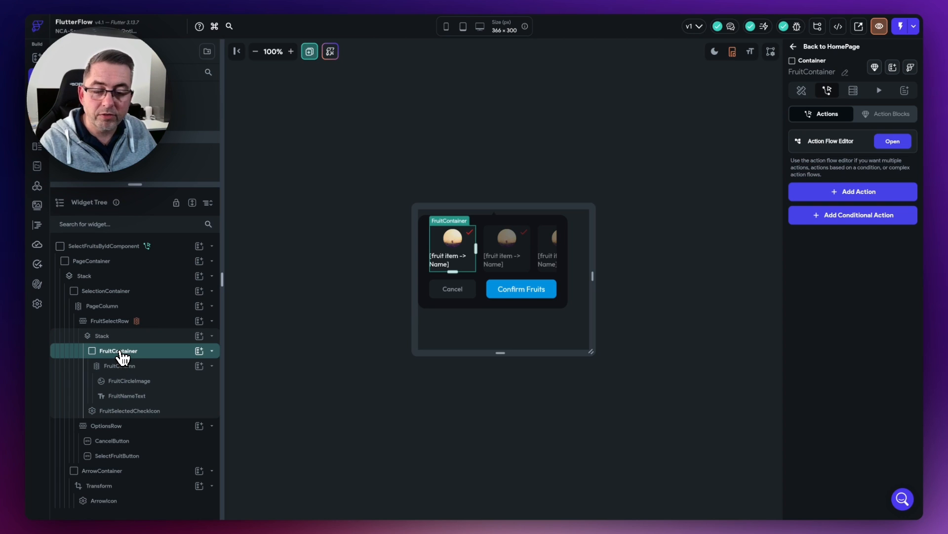
{"action": "left_click", "coordinate": [893, 142]}
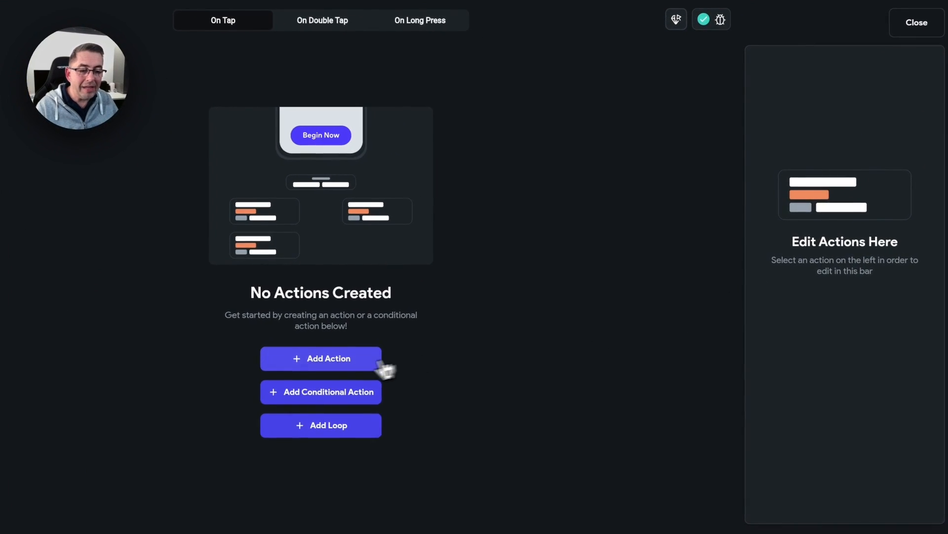
{"action": "left_click", "coordinate": [329, 398]}
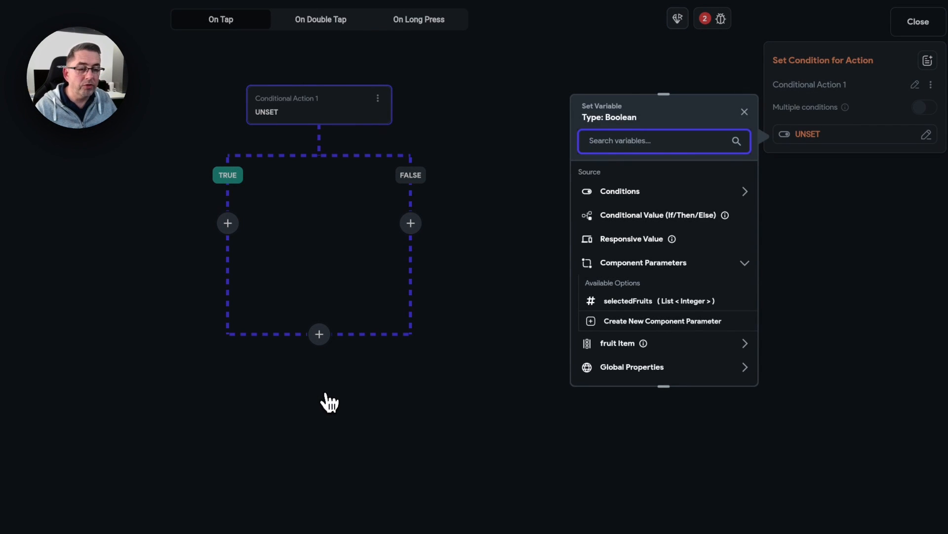
Step: Set the action's condition to a Single Condition whose first value is the selectedFruits component state with the List Contains Item option
{"action": "left_click", "coordinate": [617, 195]}
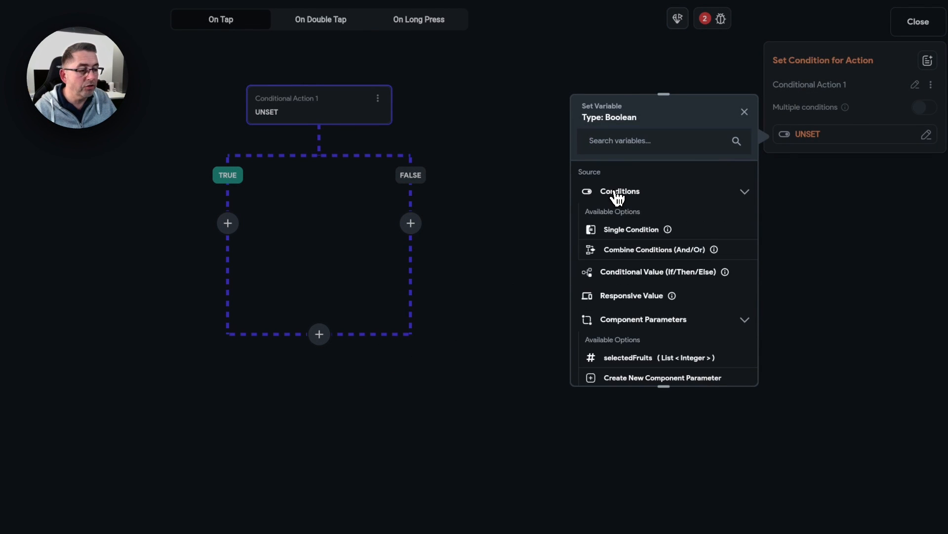
{"action": "left_click", "coordinate": [627, 227]}
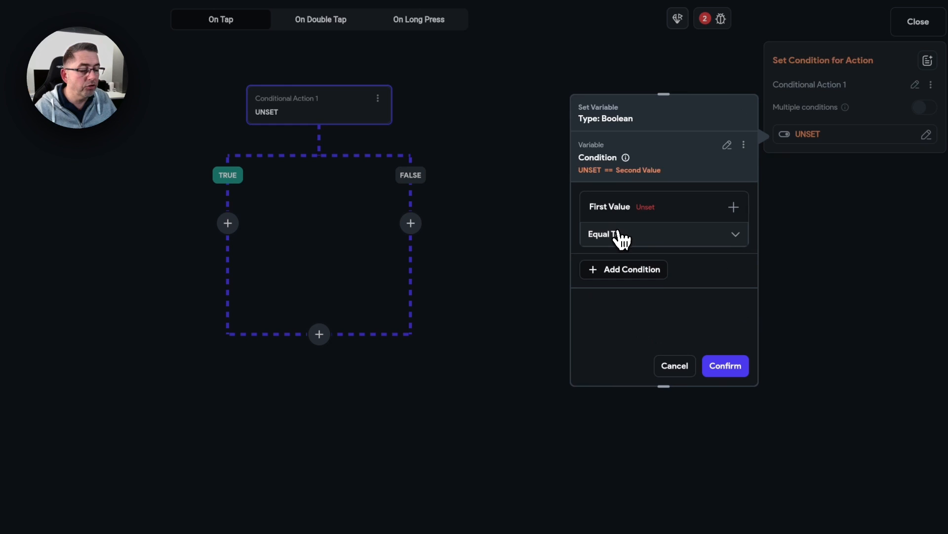
{"action": "left_click", "coordinate": [655, 217]}
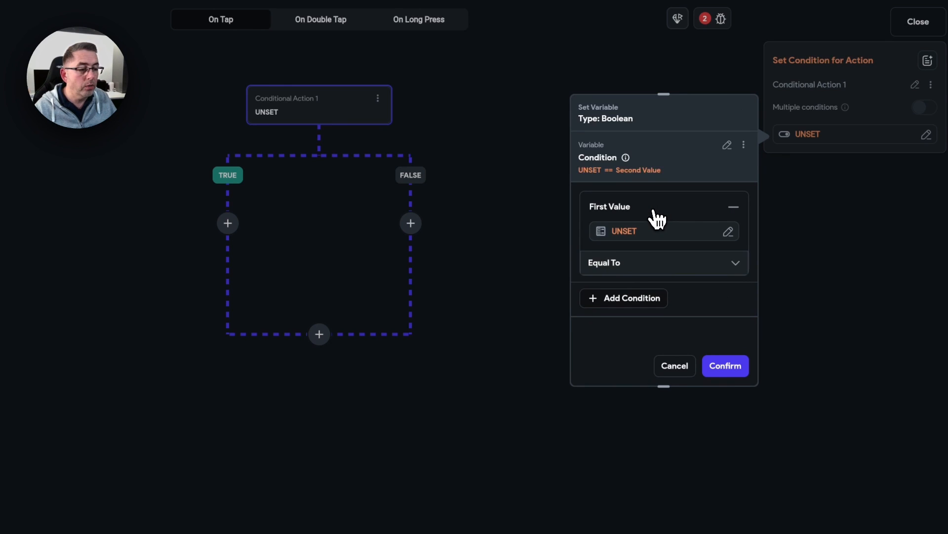
{"action": "left_click", "coordinate": [626, 236]}
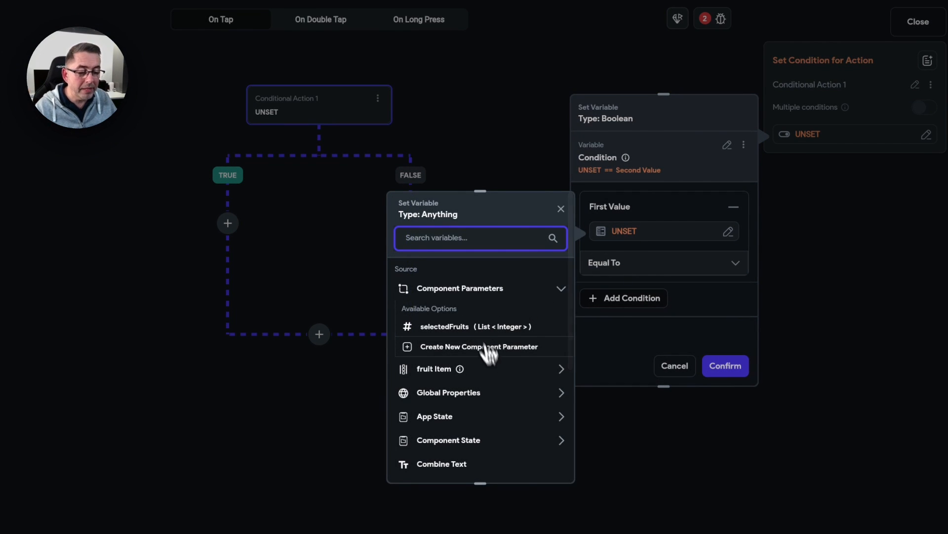
{"action": "left_click", "coordinate": [450, 440]}
{"action": "scroll", "coordinate": [492, 438], "scroll_direction": "down", "scroll_amount": 1}
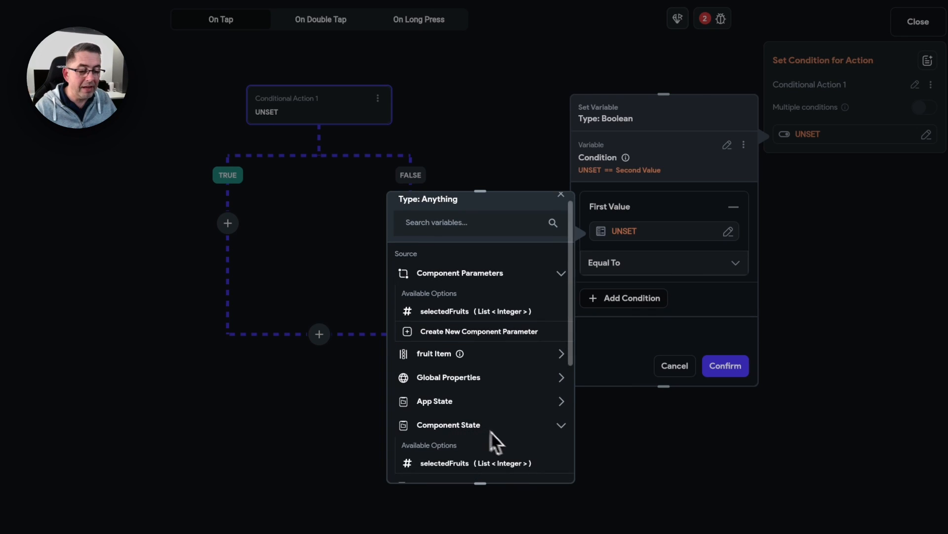
{"action": "left_click", "coordinate": [450, 466]}
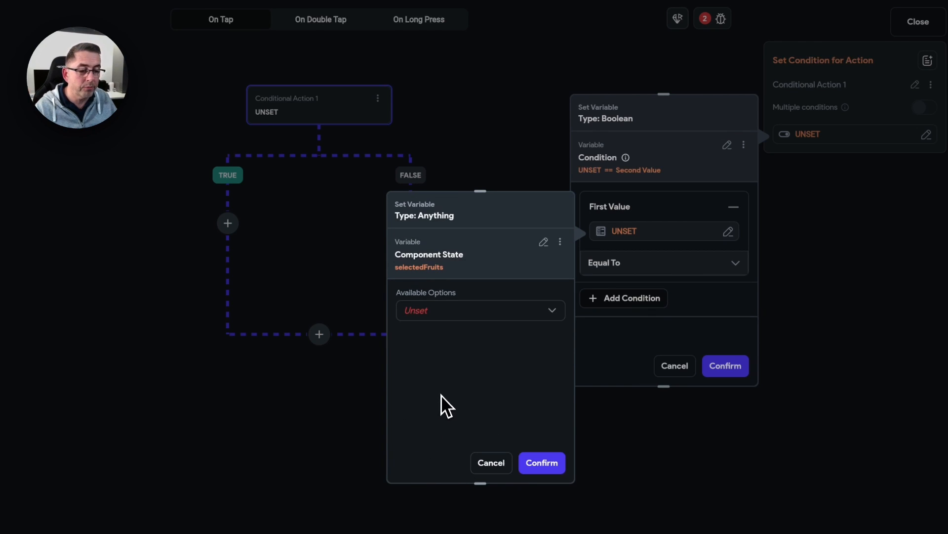
{"action": "left_click", "coordinate": [434, 317]}
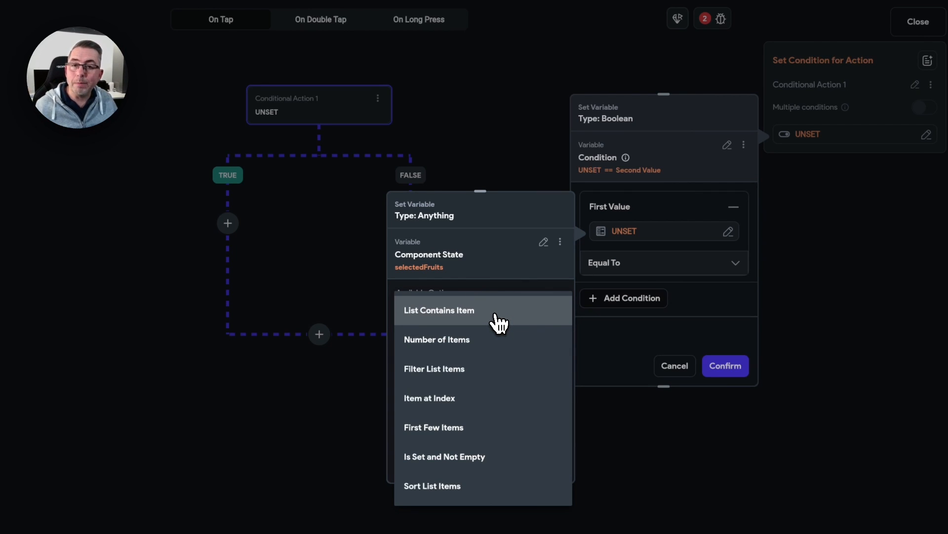
{"action": "left_click", "coordinate": [443, 313]}
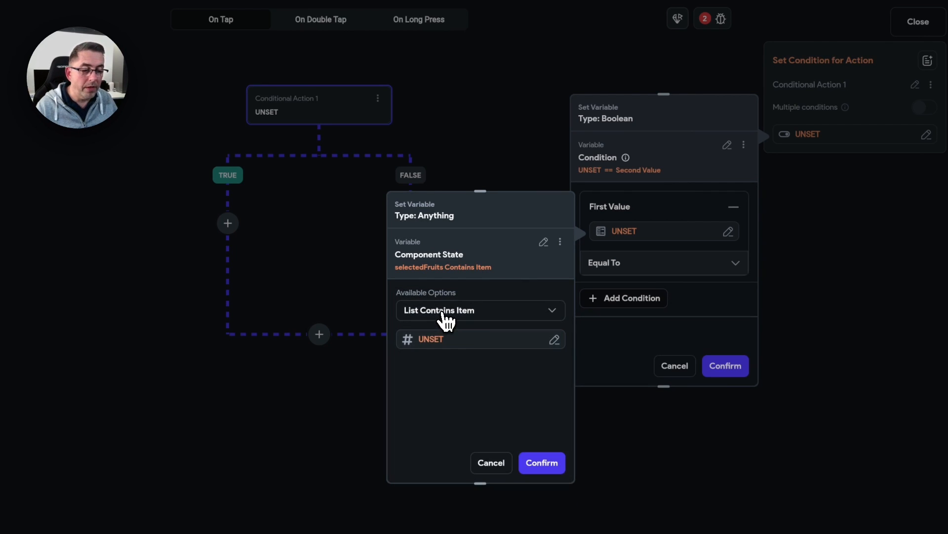
Step: Bind the item that List Contains Item checks for to the fruit item's Id data structure field and confirm the first value
{"action": "left_click", "coordinate": [427, 342]}
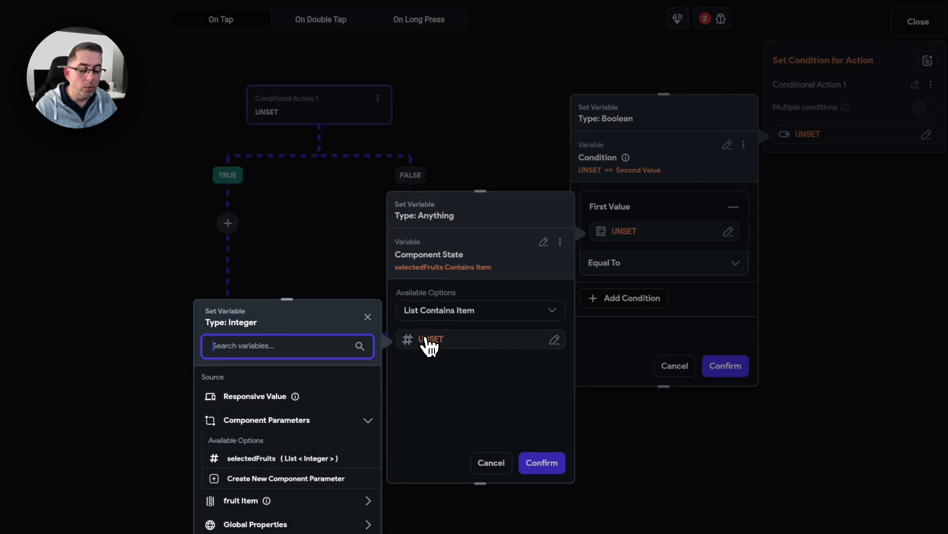
{"action": "scroll", "coordinate": [336, 371], "scroll_direction": "down", "scroll_amount": 1}
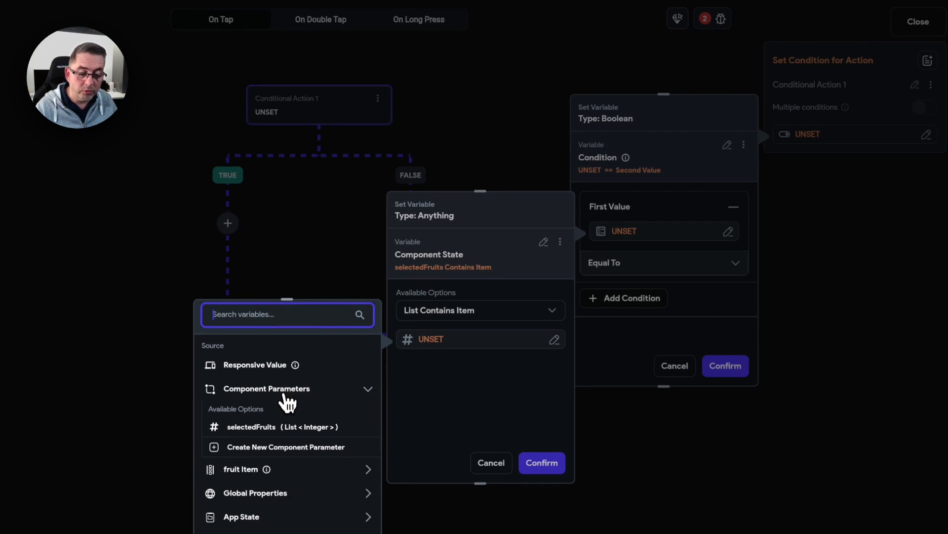
{"action": "left_click", "coordinate": [241, 469]}
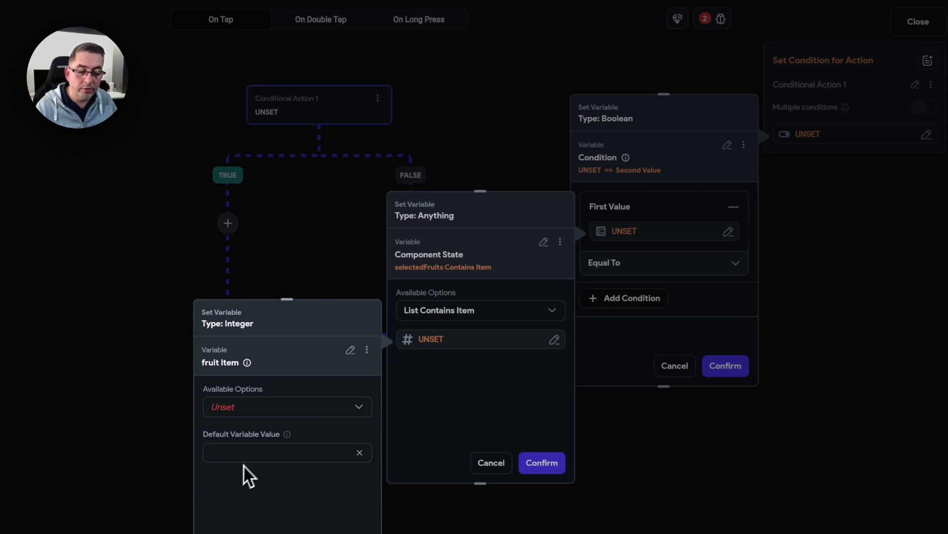
{"action": "left_click", "coordinate": [236, 415]}
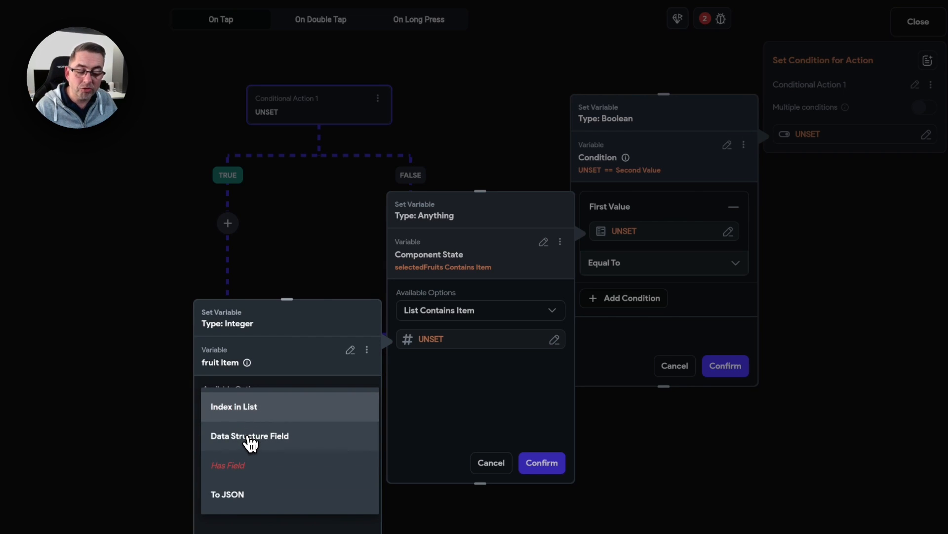
{"action": "left_click", "coordinate": [250, 439]}
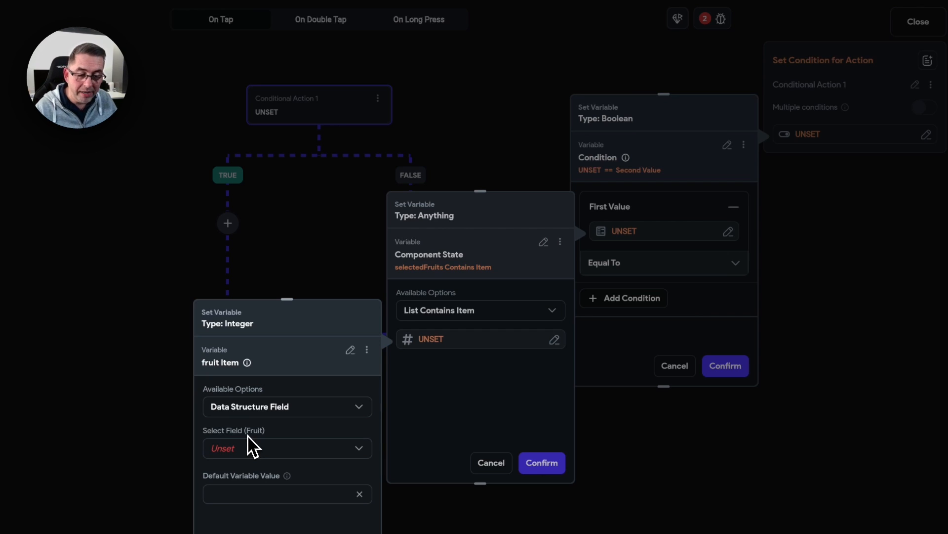
{"action": "left_click", "coordinate": [229, 450]}
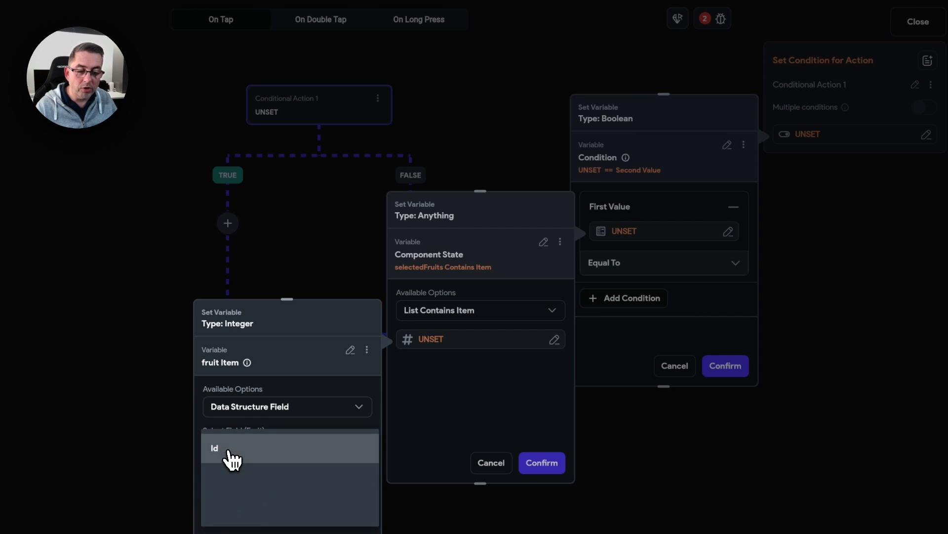
{"action": "left_click", "coordinate": [309, 459]}
{"action": "left_click", "coordinate": [400, 505]}
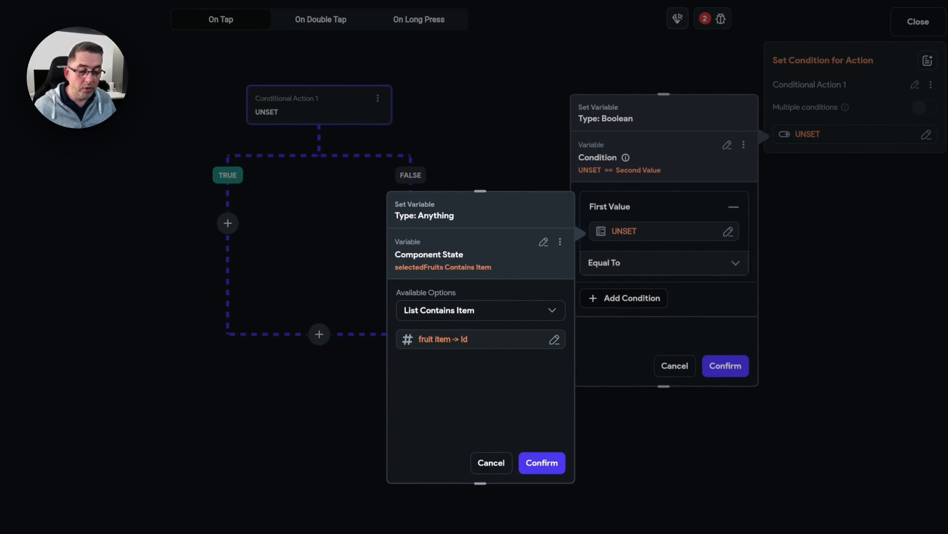
{"action": "left_click", "coordinate": [540, 462]}
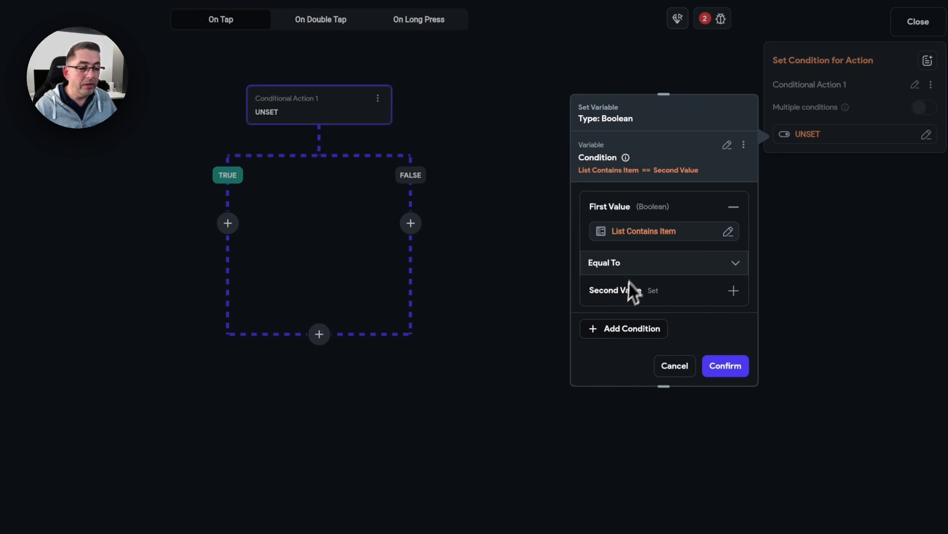
Step: Set the condition's second value to True and confirm the condition
{"action": "left_click", "coordinate": [656, 291]}
{"action": "left_click", "coordinate": [647, 321]}
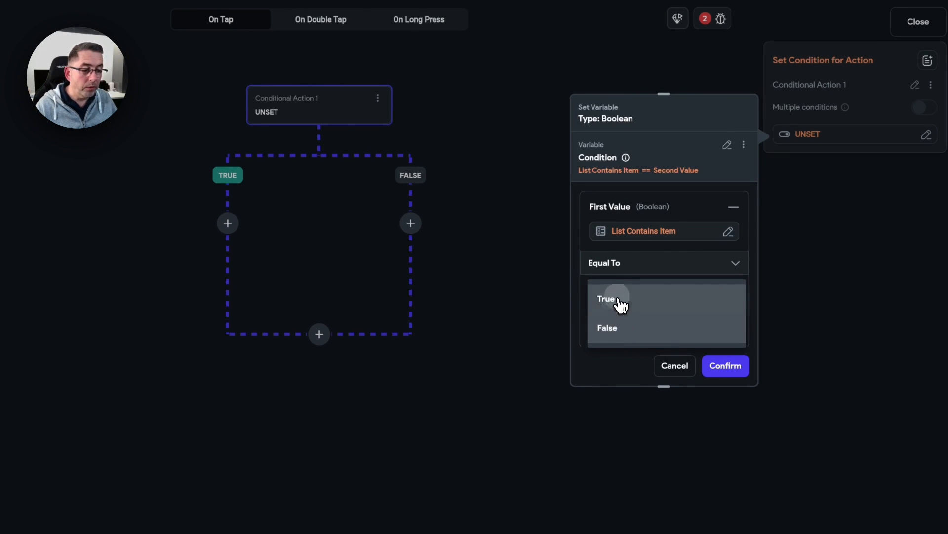
{"action": "left_click", "coordinate": [621, 303]}
{"action": "left_click", "coordinate": [726, 368]}
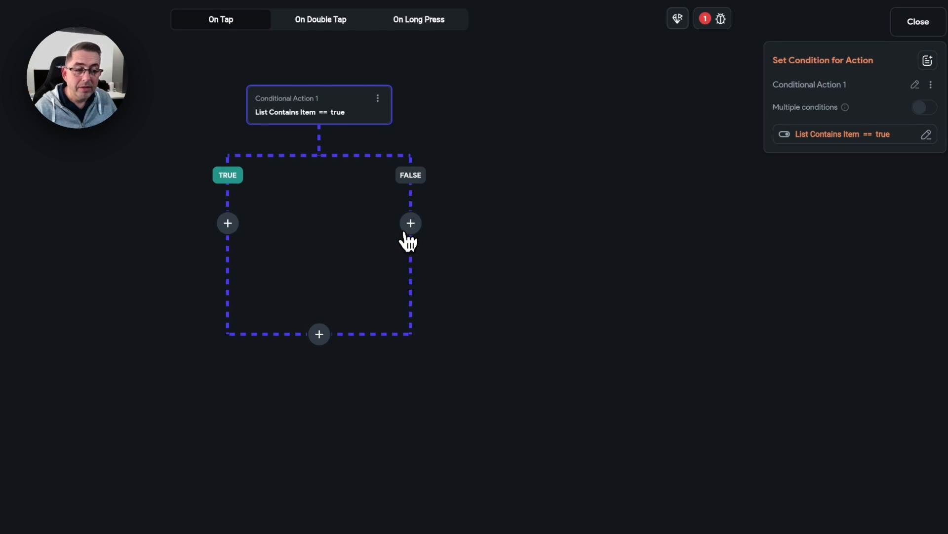
Step: Add an Update Component State action to the TRUE branch of the conditional
{"action": "left_click", "coordinate": [228, 224]}
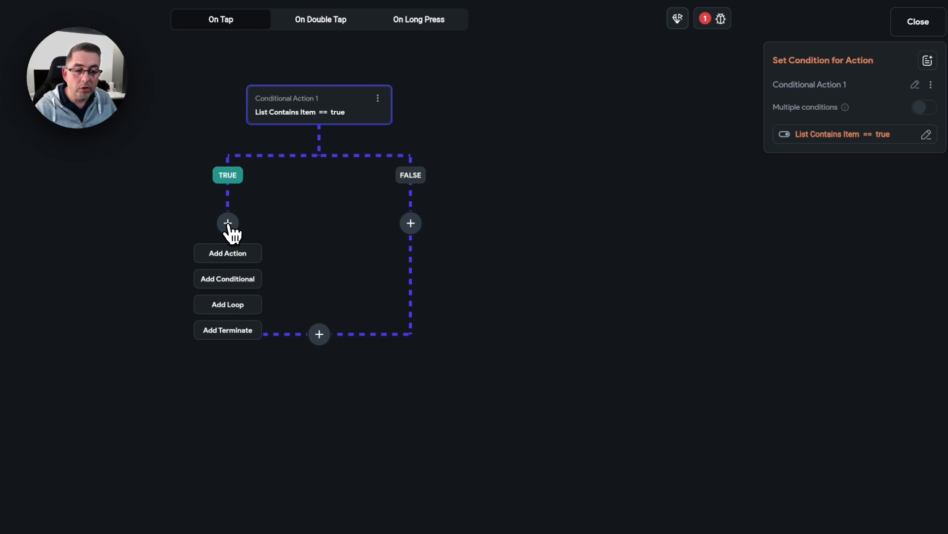
{"action": "left_click", "coordinate": [243, 255]}
{"action": "left_click", "coordinate": [800, 150]}
{"action": "type", "text": "state"}
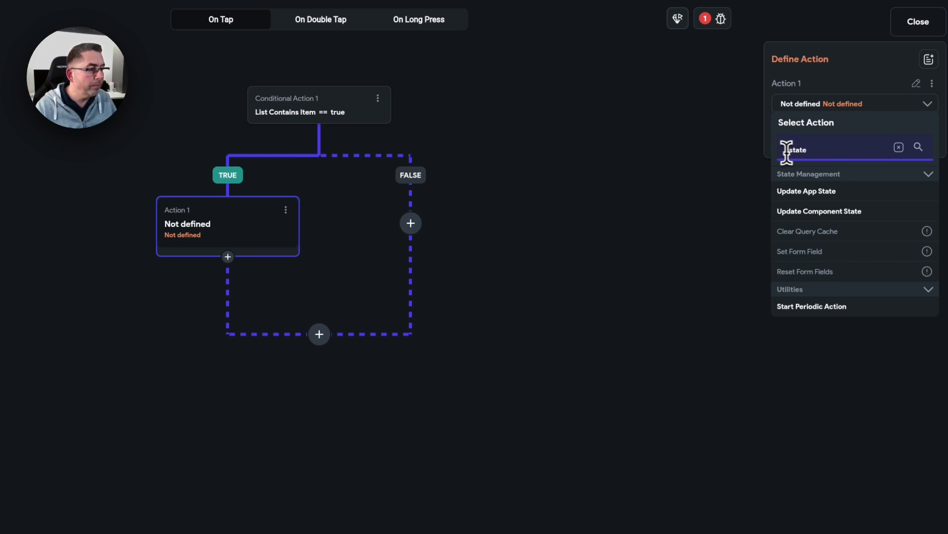
{"action": "left_click", "coordinate": [799, 212]}
Step: Add the selectedFruits field to the TRUE branch's action with the update type Remove from List
{"action": "left_click", "coordinate": [824, 159]}
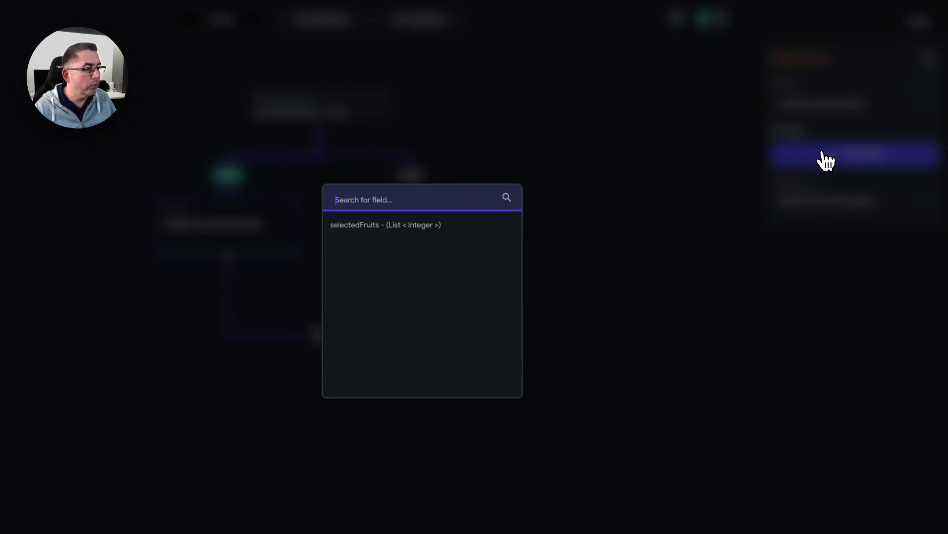
{"action": "left_click", "coordinate": [373, 226]}
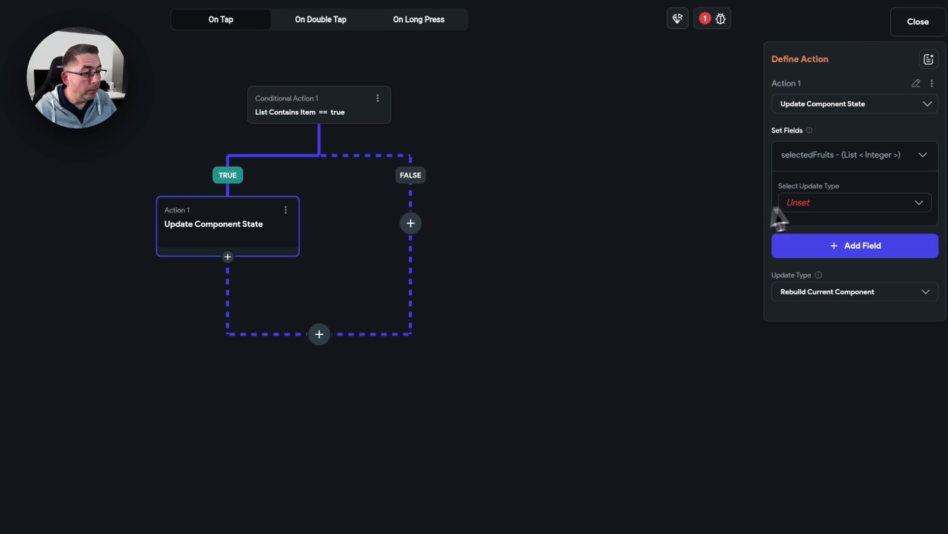
{"action": "left_click", "coordinate": [810, 206]}
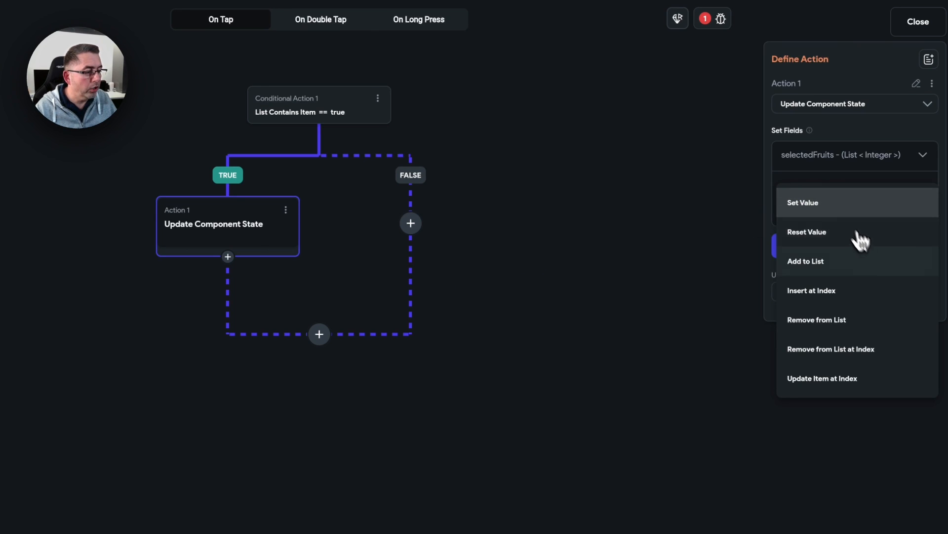
{"action": "left_click", "coordinate": [813, 326]}
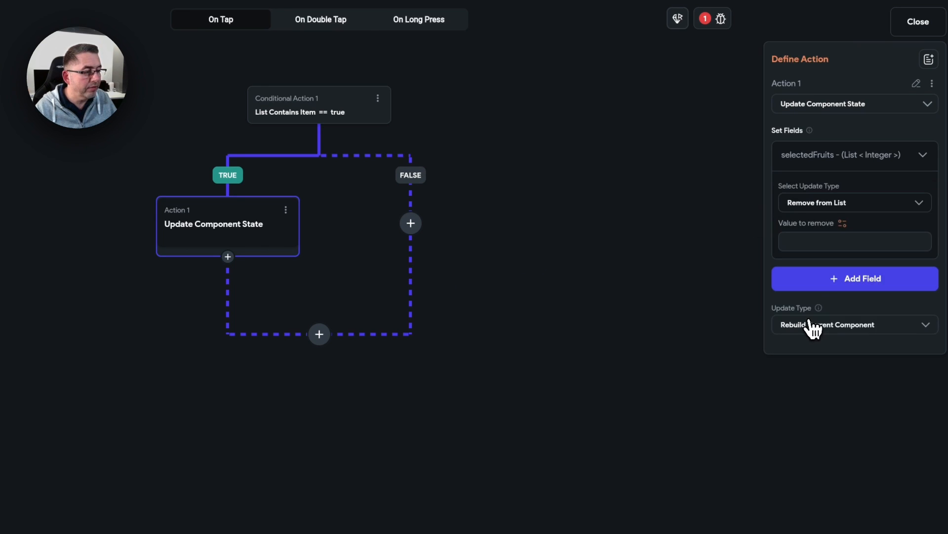
Step: Bind the value to remove to the Id data structure field of the fruit item
{"action": "left_click", "coordinate": [843, 224]}
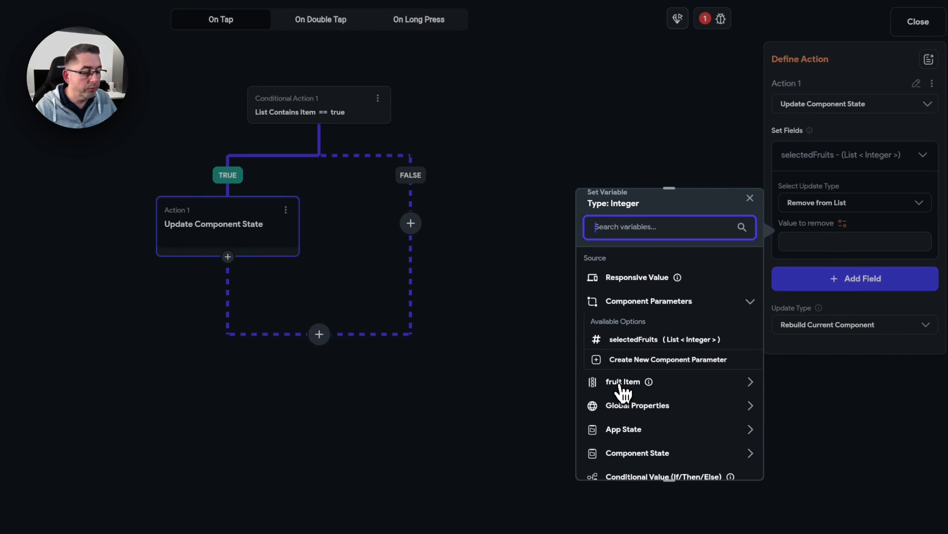
{"action": "left_click", "coordinate": [623, 383]}
{"action": "left_click", "coordinate": [614, 305]}
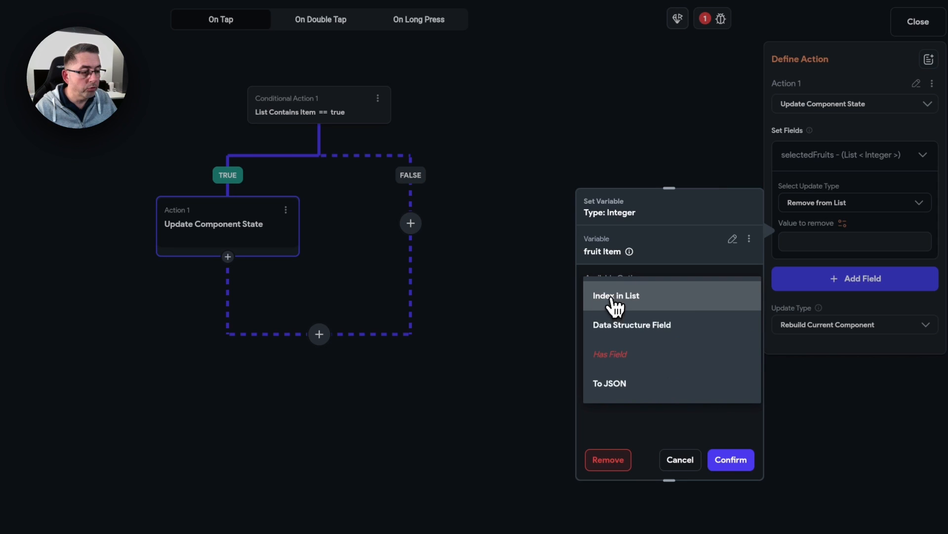
{"action": "left_click", "coordinate": [641, 325]}
{"action": "left_click", "coordinate": [615, 342]}
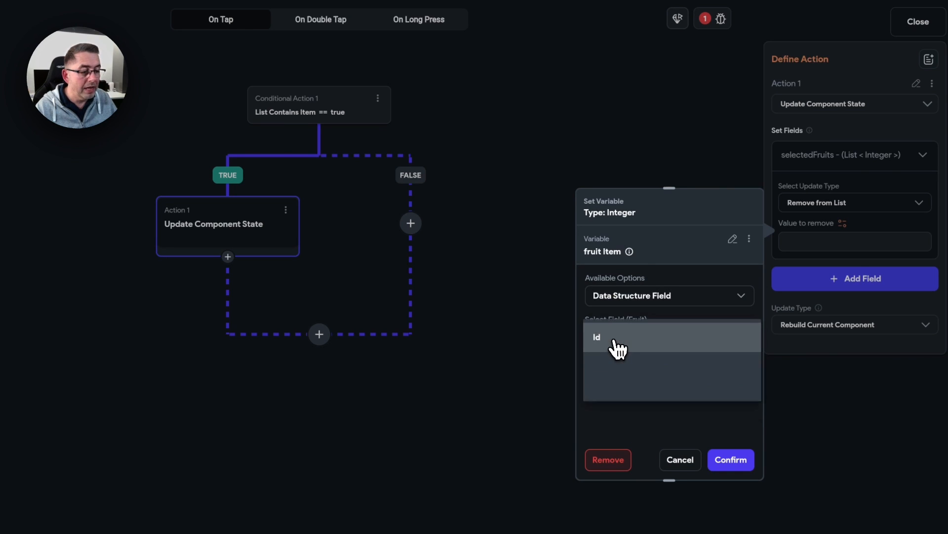
{"action": "left_click", "coordinate": [607, 344]}
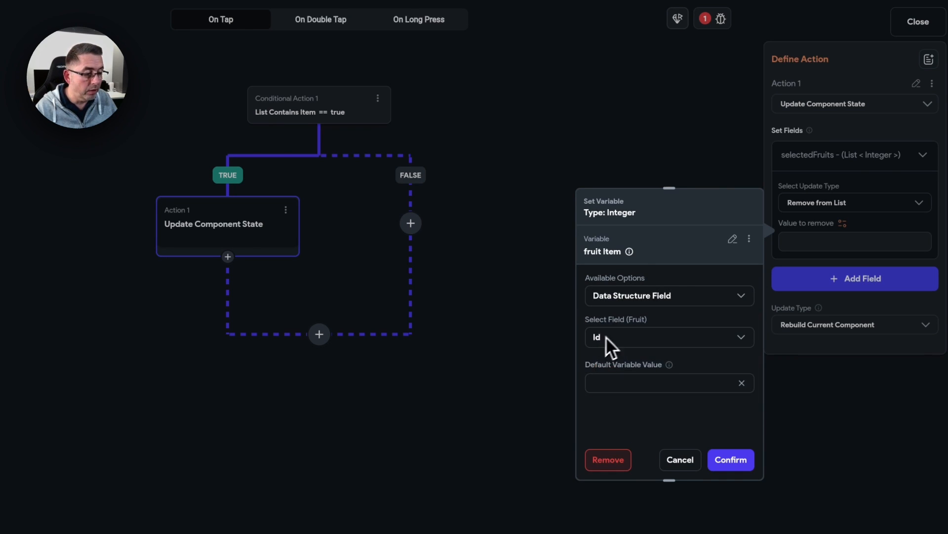
{"action": "left_click", "coordinate": [732, 461]}
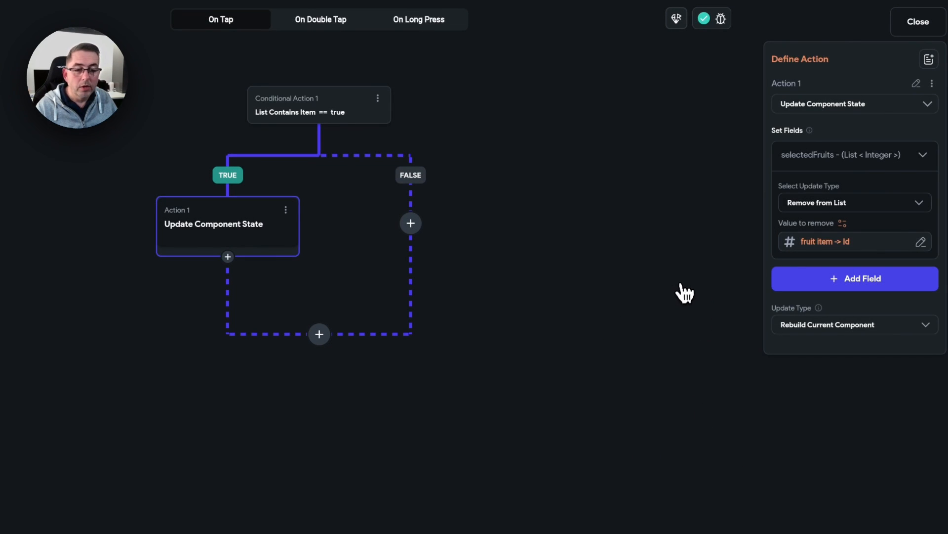
Step: Copy the TRUE branch's Update Component State action and paste it into the FALSE branch
{"action": "left_click", "coordinate": [286, 210]}
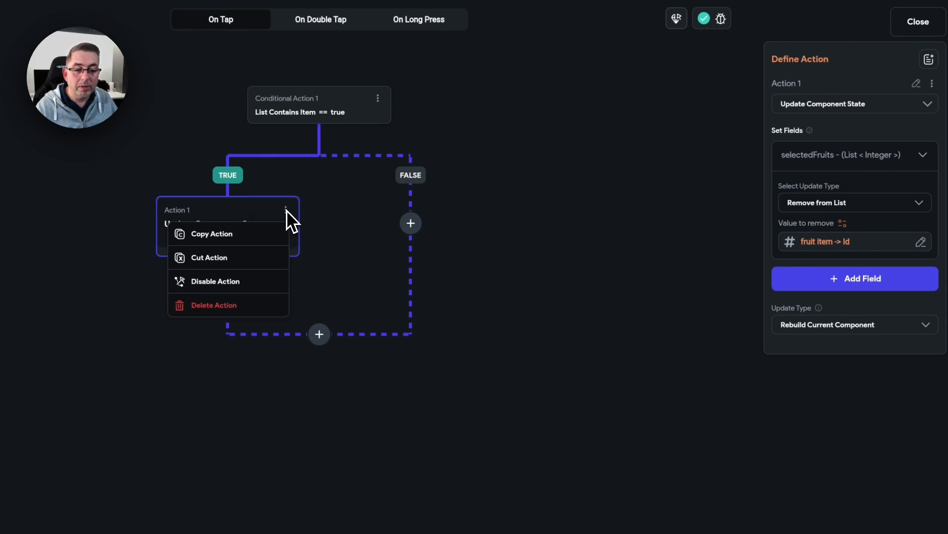
{"action": "left_click", "coordinate": [220, 235]}
{"action": "left_click", "coordinate": [412, 225]}
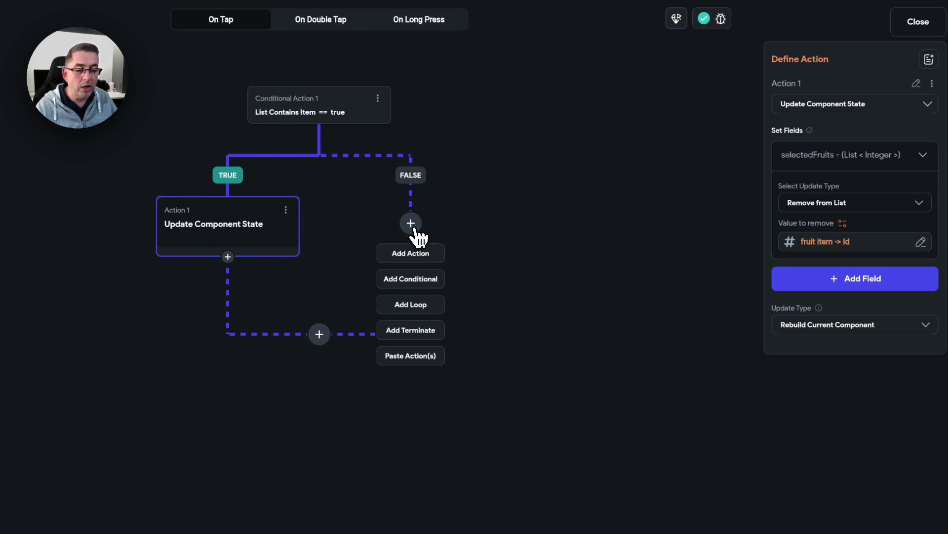
{"action": "left_click", "coordinate": [417, 357]}
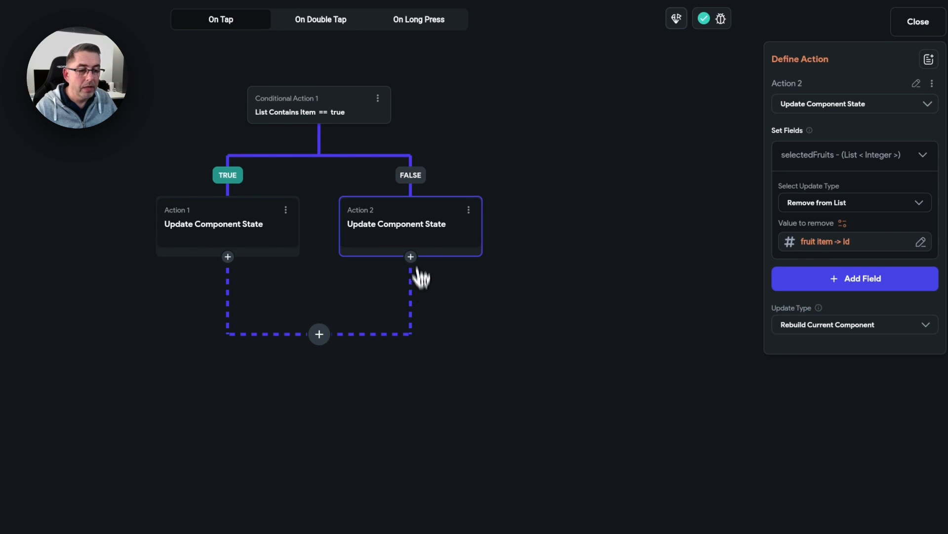
Step: Set the FALSE branch's selectedFruits update type to Add to List and bind the value to add to the fruit item's Id field
{"action": "left_click", "coordinate": [831, 212]}
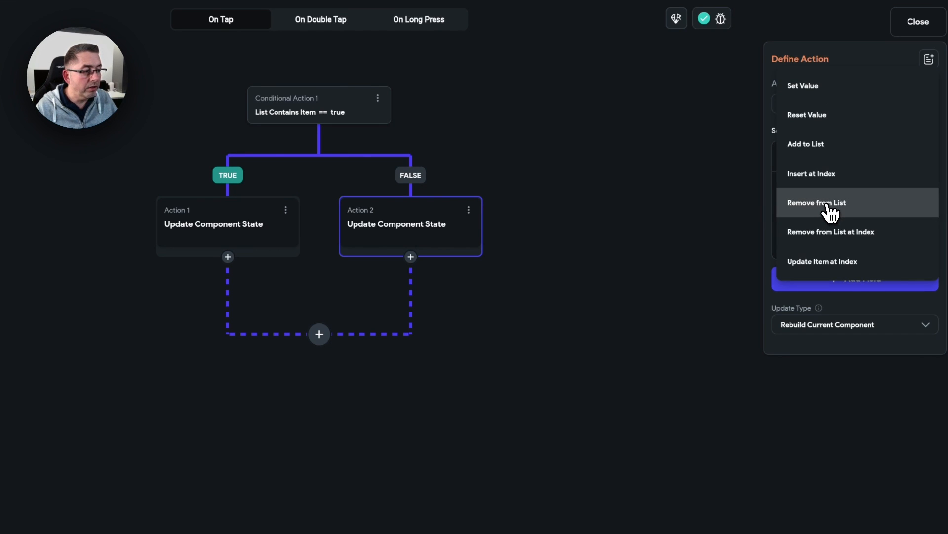
{"action": "left_click", "coordinate": [819, 148]}
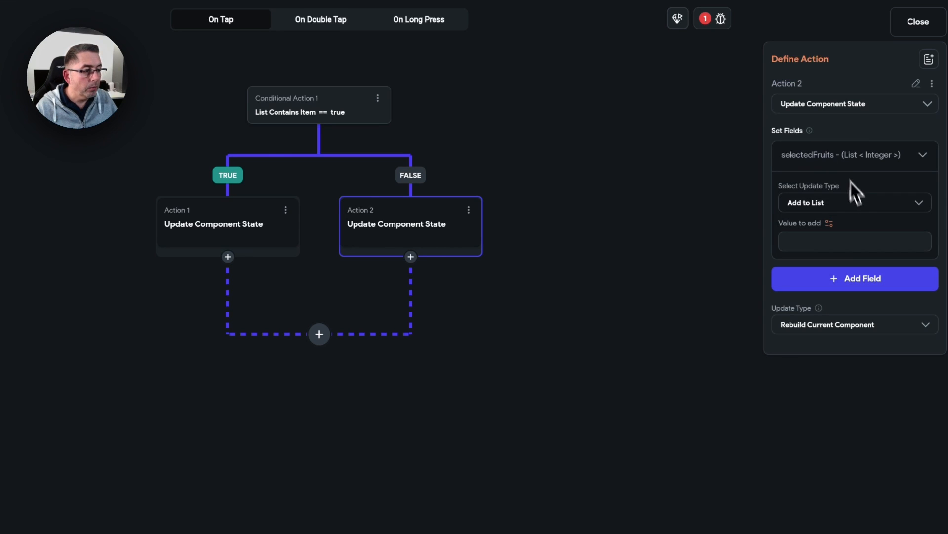
{"action": "left_click", "coordinate": [829, 223]}
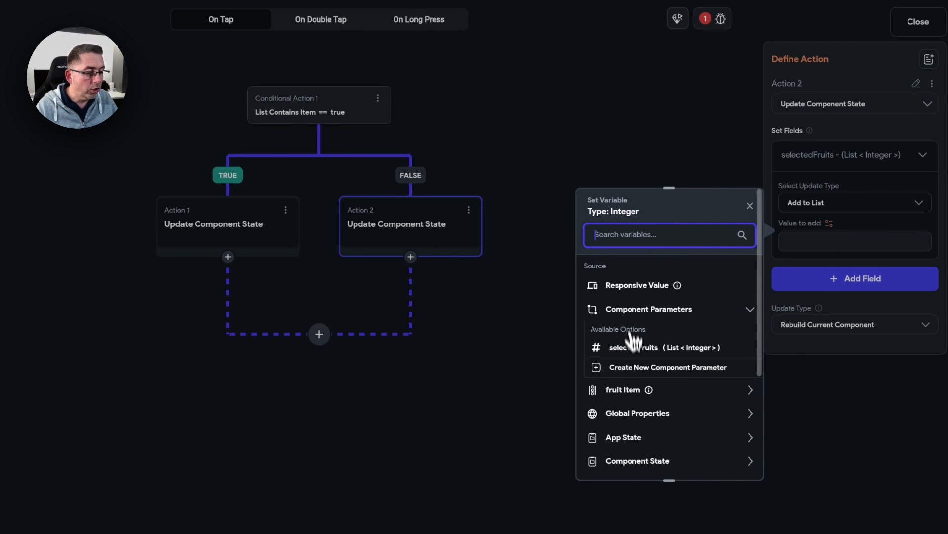
{"action": "scroll", "coordinate": [634, 345], "scroll_direction": "down", "scroll_amount": 1}
{"action": "left_click", "coordinate": [622, 370]}
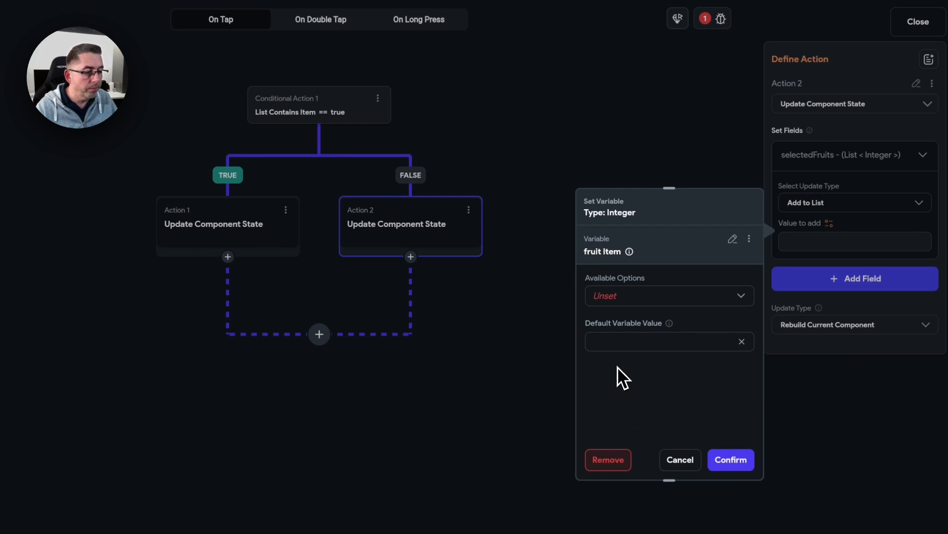
{"action": "left_click", "coordinate": [626, 297]}
{"action": "left_click", "coordinate": [624, 325]}
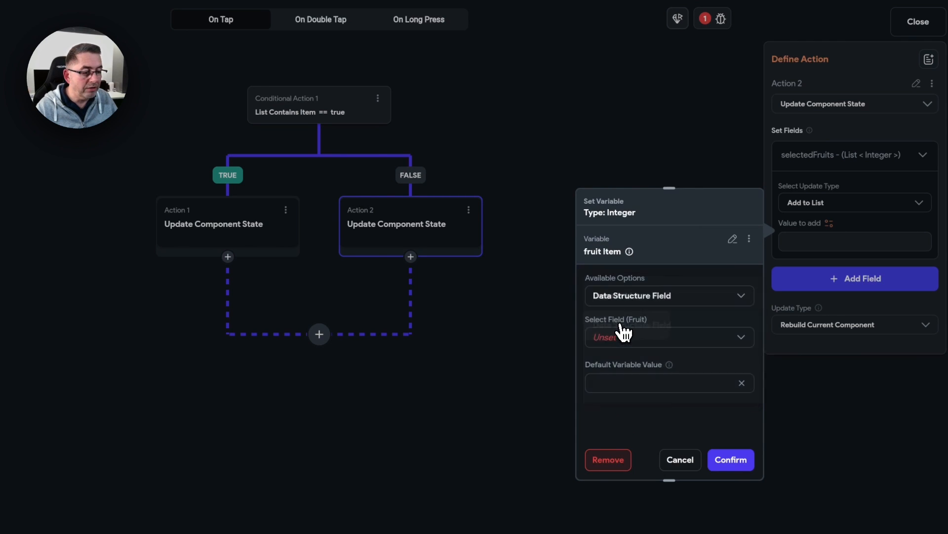
{"action": "left_click", "coordinate": [605, 340]}
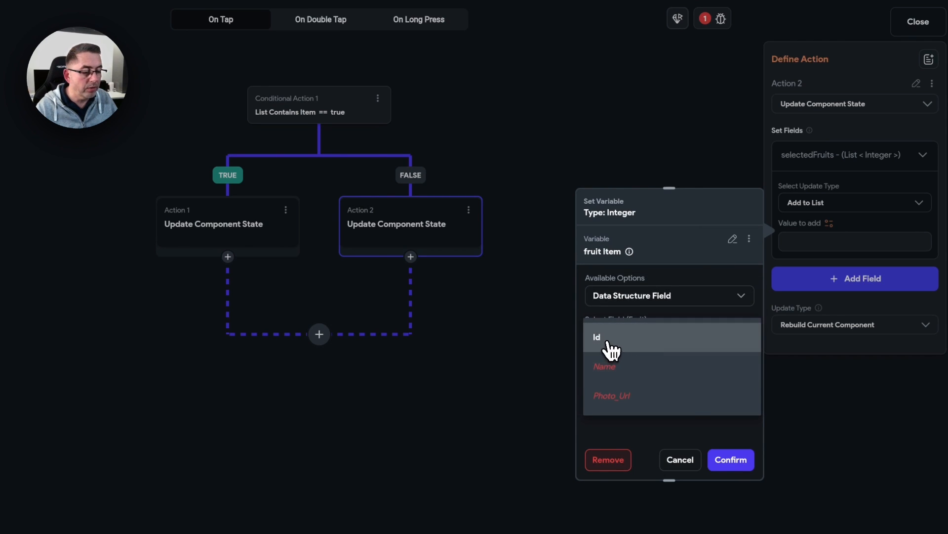
{"action": "left_click", "coordinate": [609, 346]}
{"action": "left_click", "coordinate": [750, 459]}
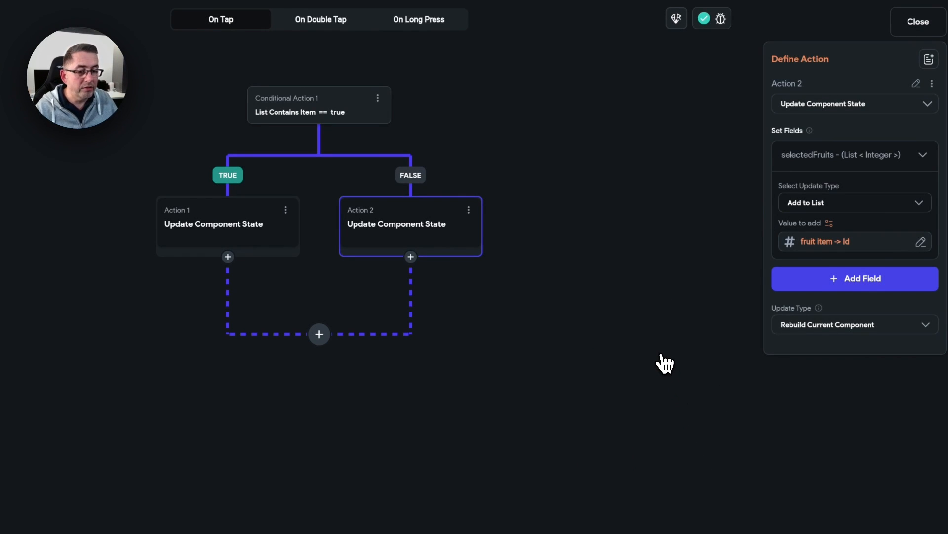
{"action": "left_click", "coordinate": [918, 23]}
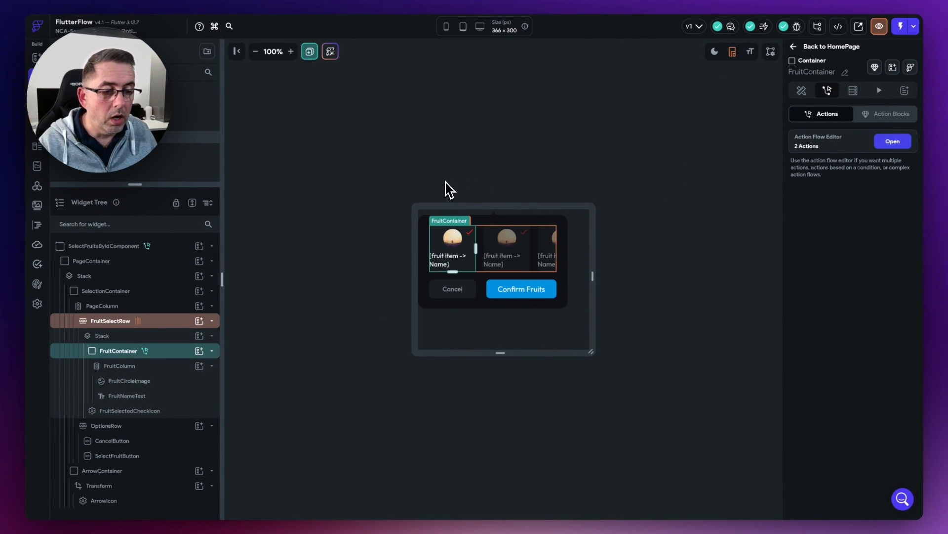
Step: Turn on conditional visibility for FruitSelectedCheckIcon and base it on a single condition
{"action": "left_click", "coordinate": [448, 189]}
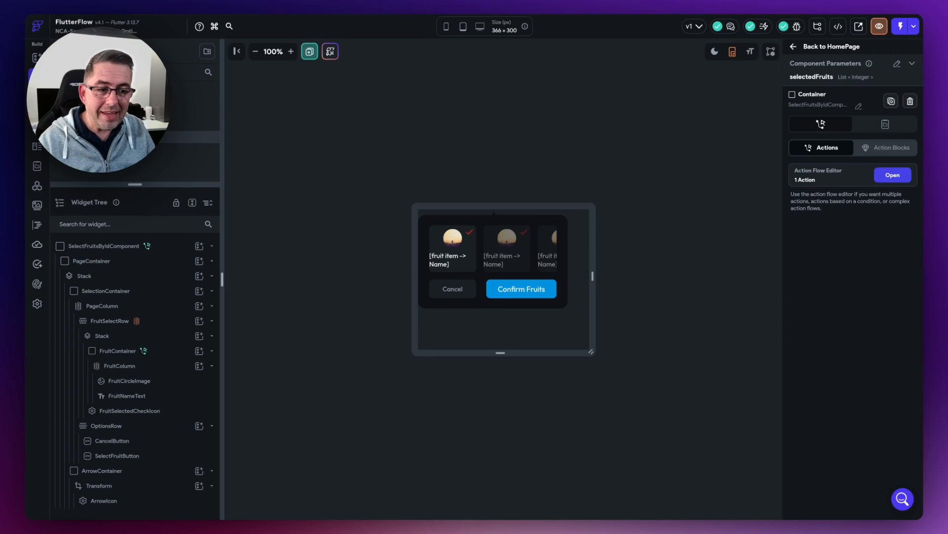
{"action": "left_click", "coordinate": [471, 236]}
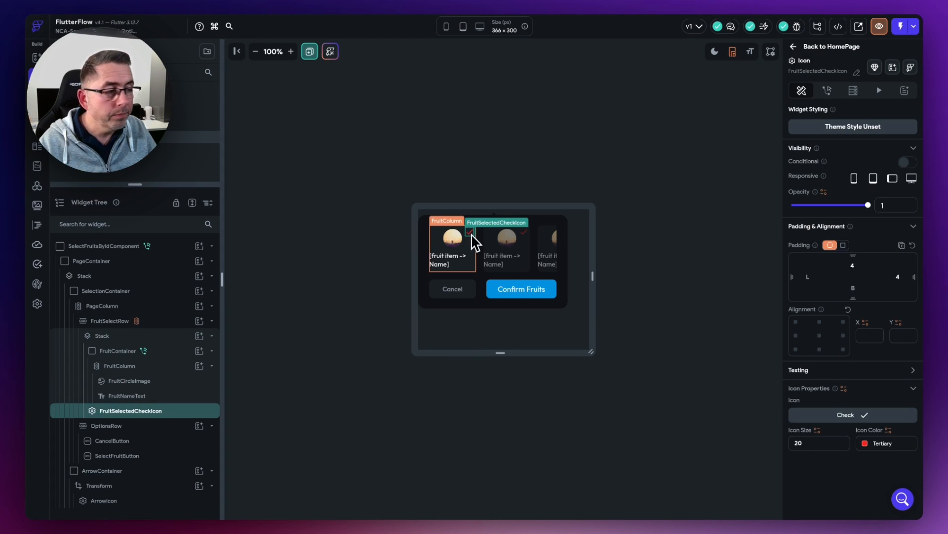
{"action": "left_click", "coordinate": [906, 163]}
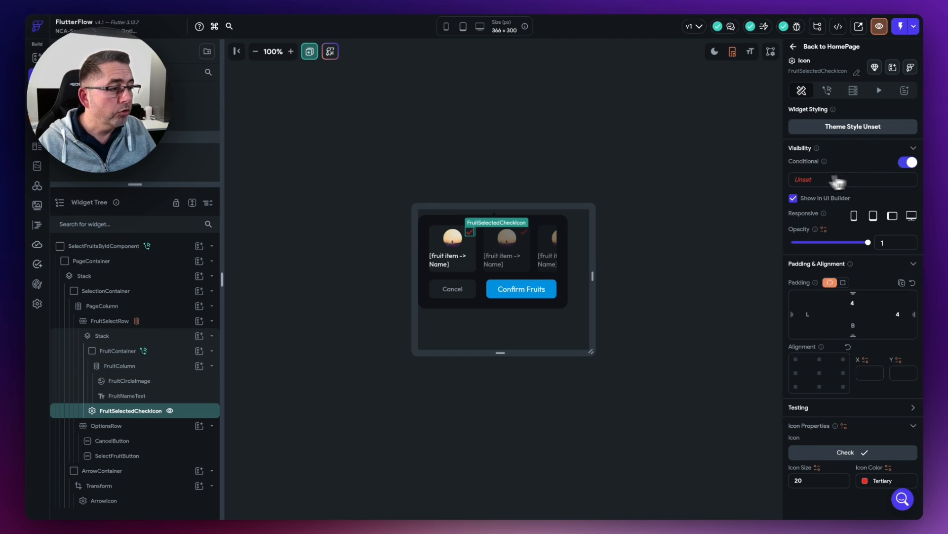
{"action": "left_click", "coordinate": [802, 180]}
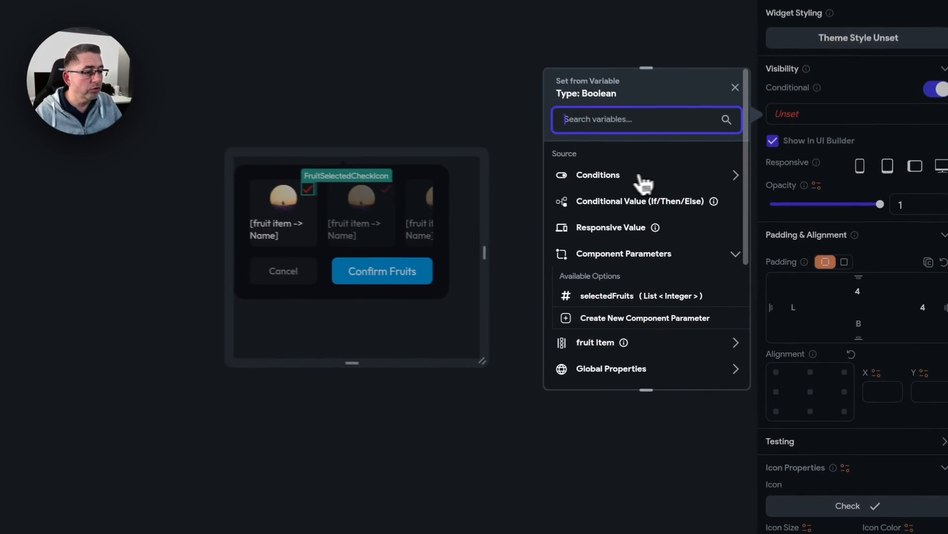
{"action": "left_click", "coordinate": [679, 219]}
{"action": "left_click", "coordinate": [606, 217]}
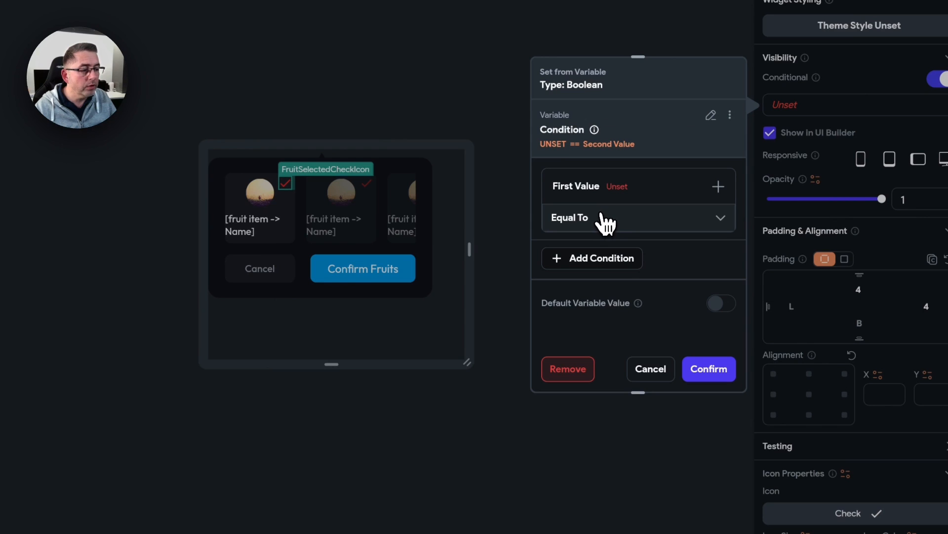
Step: Set the condition's first value to the selectedFruits component state with the List Contains Item option
{"action": "left_click", "coordinate": [623, 191]}
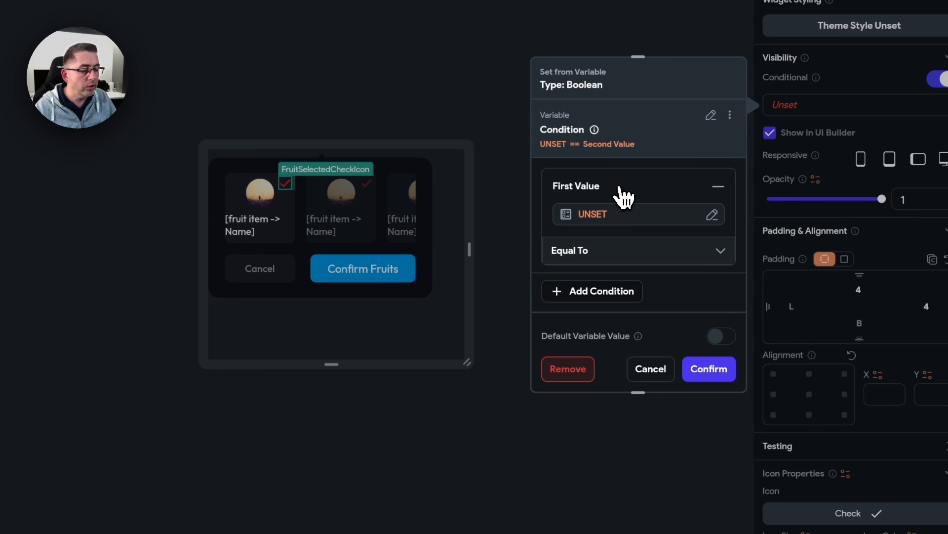
{"action": "left_click", "coordinate": [595, 216]}
{"action": "scroll", "coordinate": [419, 381], "scroll_direction": "down", "scroll_amount": 1}
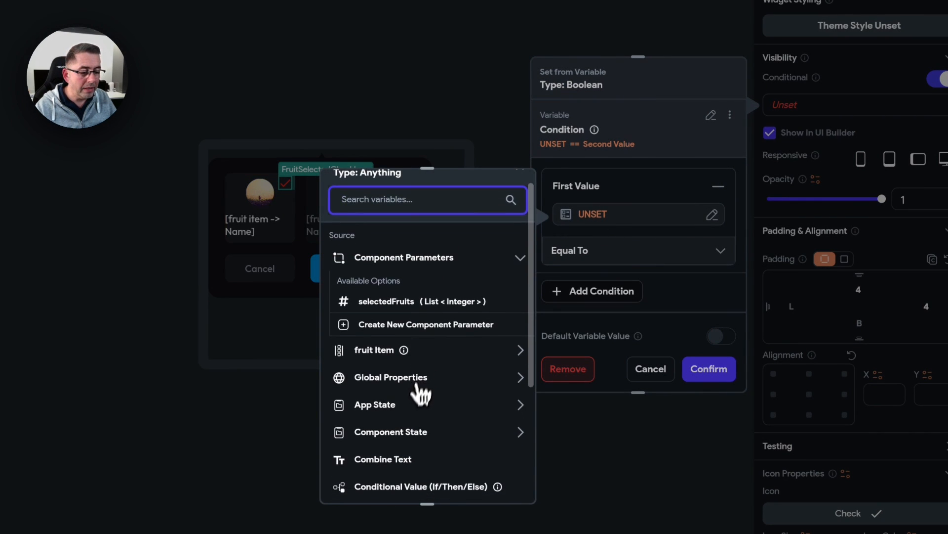
{"action": "left_click", "coordinate": [408, 439]}
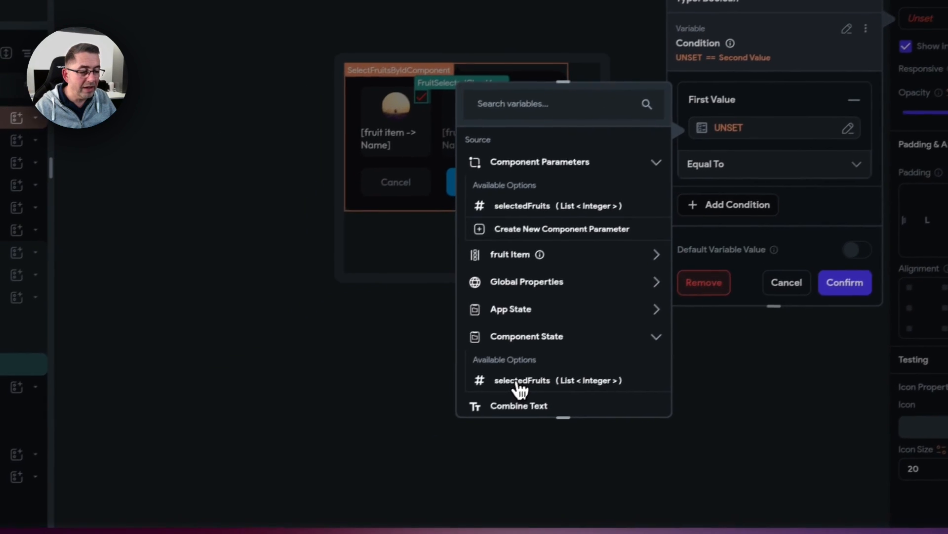
{"action": "left_click", "coordinate": [426, 444]}
{"action": "left_click", "coordinate": [402, 289]}
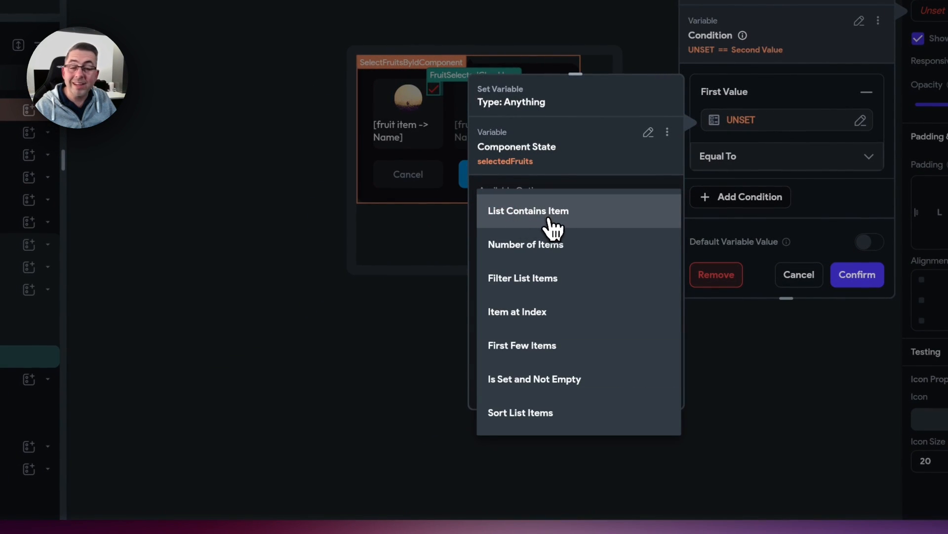
{"action": "left_click", "coordinate": [547, 212]}
Step: Bind the item looked up in selectedFruits to the Id data structure field of the fruit item
{"action": "left_click", "coordinate": [527, 249]}
{"action": "scroll", "coordinate": [378, 316], "scroll_direction": "down", "scroll_amount": 3}
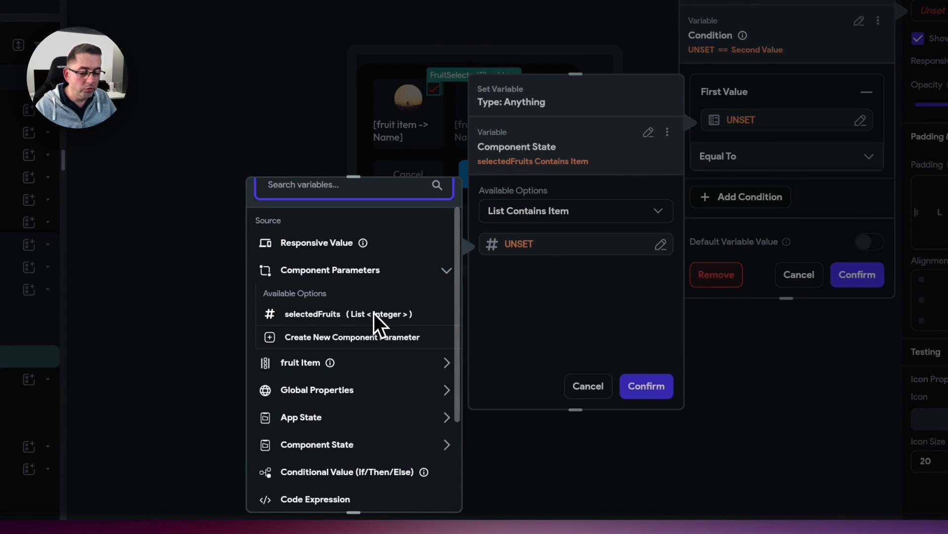
{"action": "left_click", "coordinate": [307, 320]}
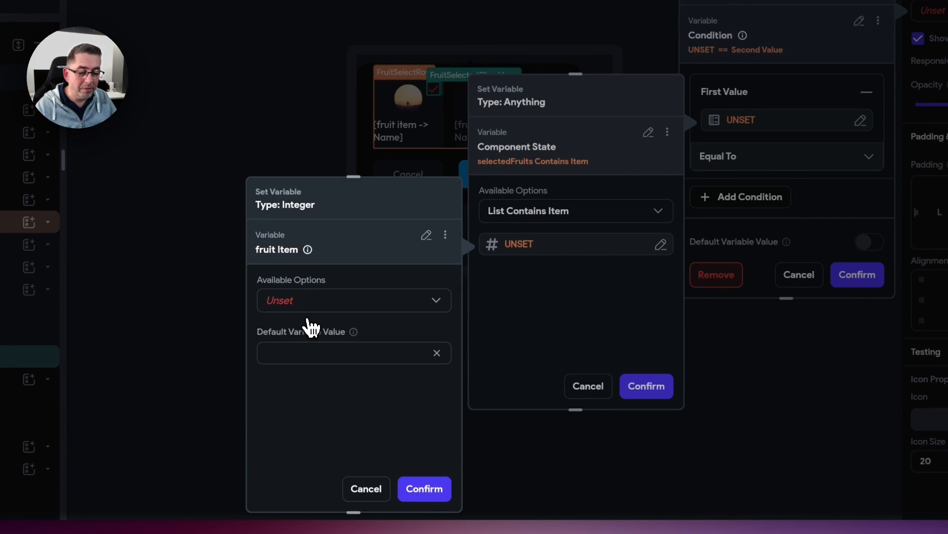
{"action": "left_click", "coordinate": [298, 307]}
{"action": "left_click", "coordinate": [312, 335]}
{"action": "left_click", "coordinate": [278, 351]}
{"action": "left_click", "coordinate": [298, 352]}
{"action": "left_click", "coordinate": [437, 489]}
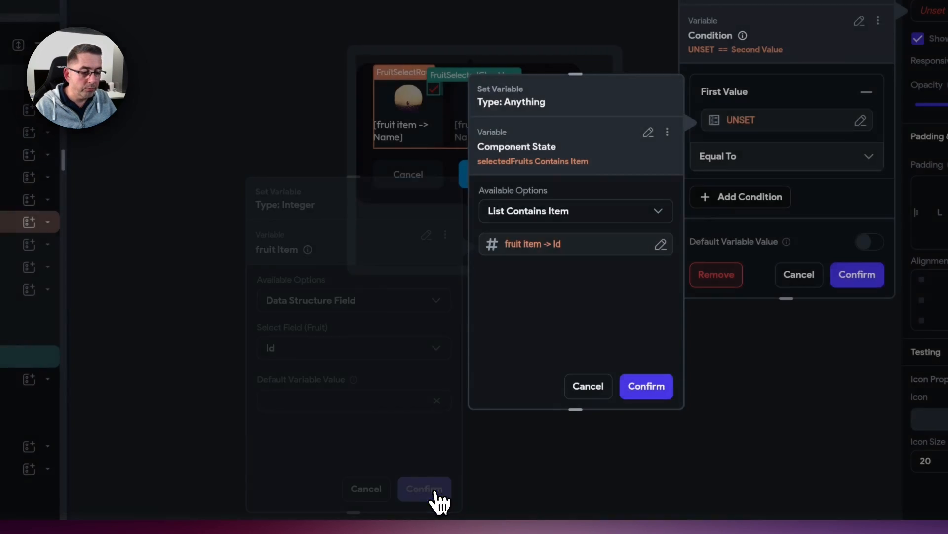
{"action": "left_click", "coordinate": [642, 387]}
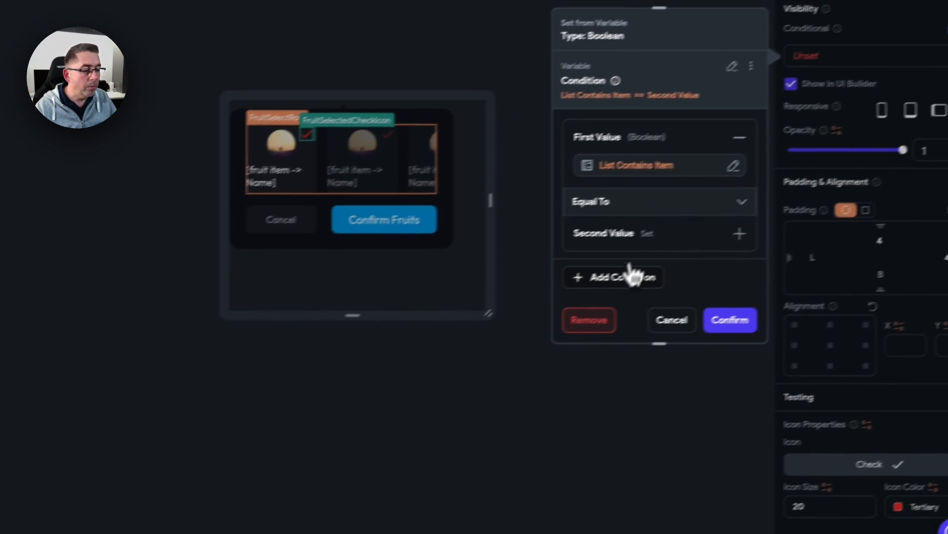
Step: Set the visibility condition's second value to True and apply the condition to the check icon
{"action": "left_click", "coordinate": [778, 191]}
{"action": "left_click", "coordinate": [596, 291]}
{"action": "left_click", "coordinate": [578, 257]}
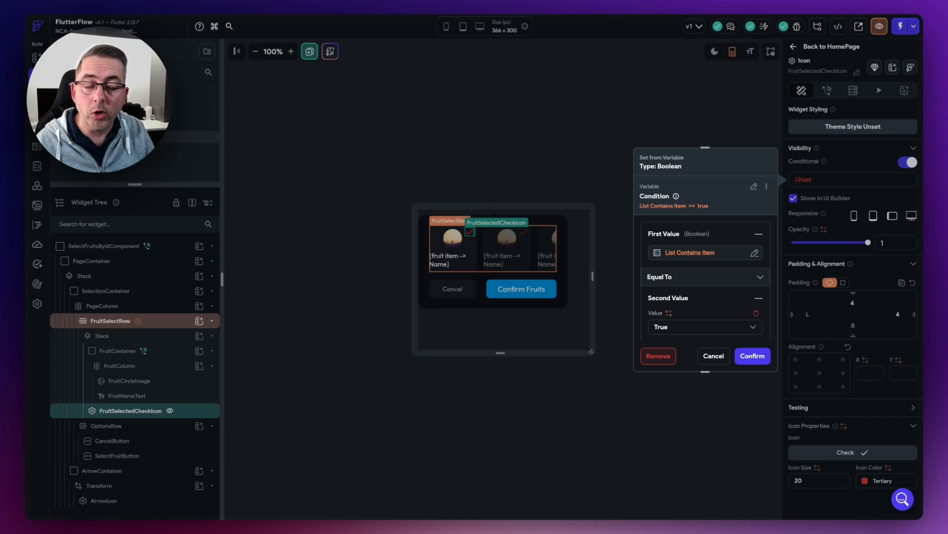
{"action": "left_click", "coordinate": [751, 356]}
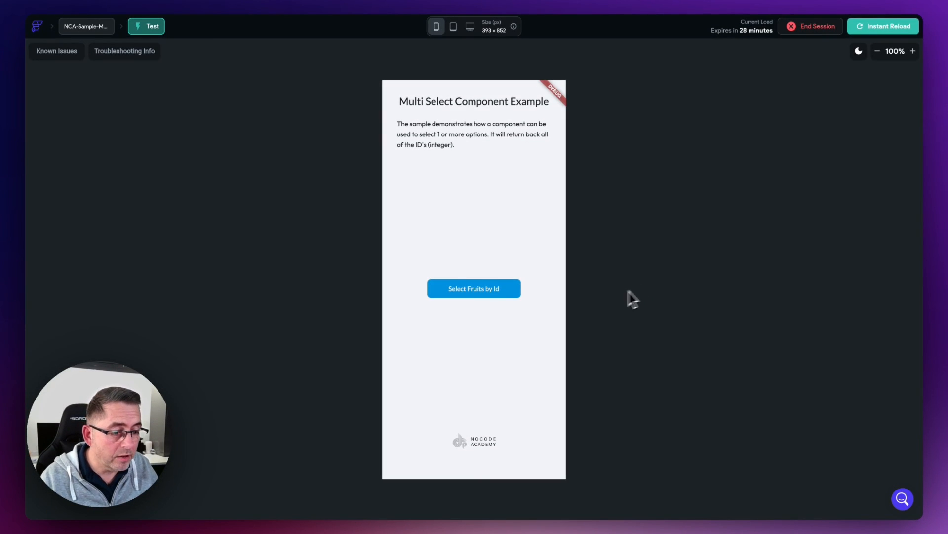
Step: In the test session, open the fruit selection dialog, select and deselect Lemon, and try selecting other fruits in the row
{"action": "left_click", "coordinate": [461, 292]}
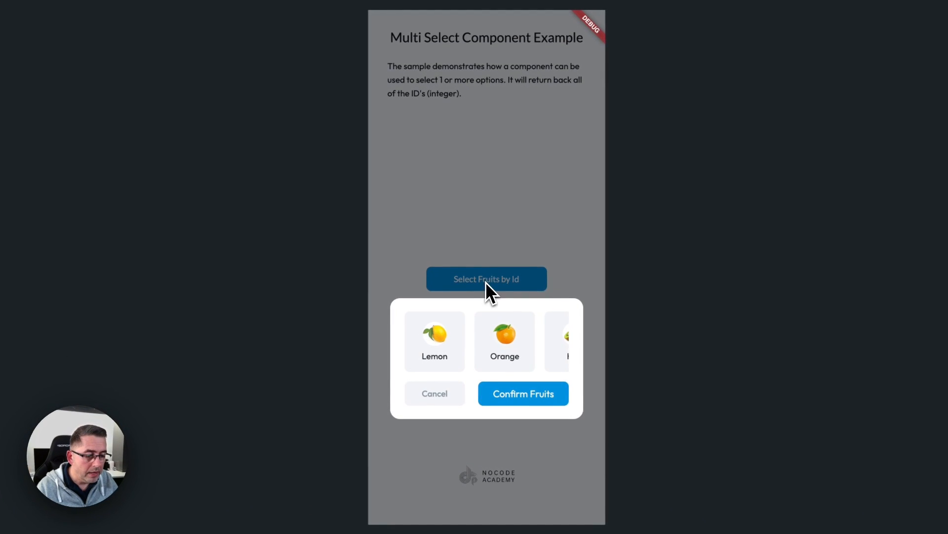
{"action": "left_click_drag", "start_coordinate": [491, 341], "coordinate": [529, 342]}
{"action": "left_click", "coordinate": [440, 339]}
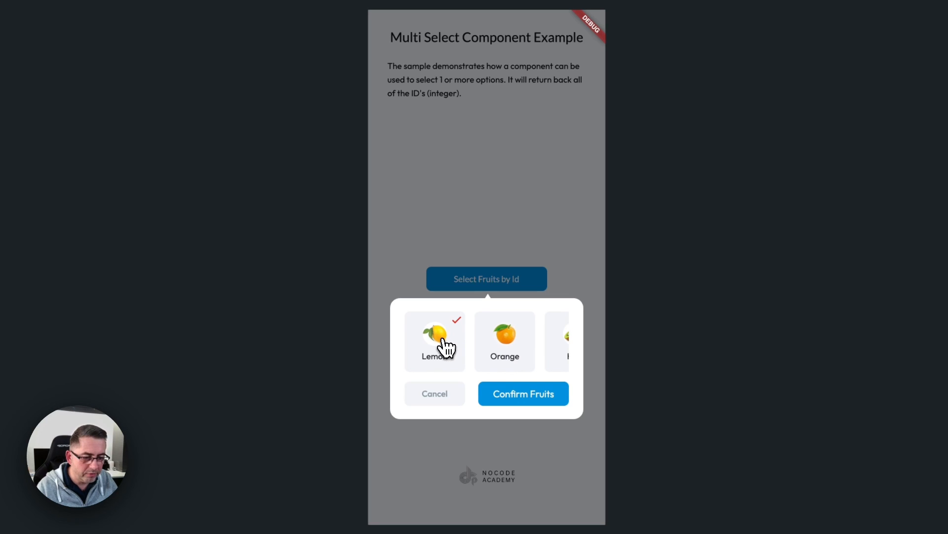
{"action": "left_click", "coordinate": [443, 337]}
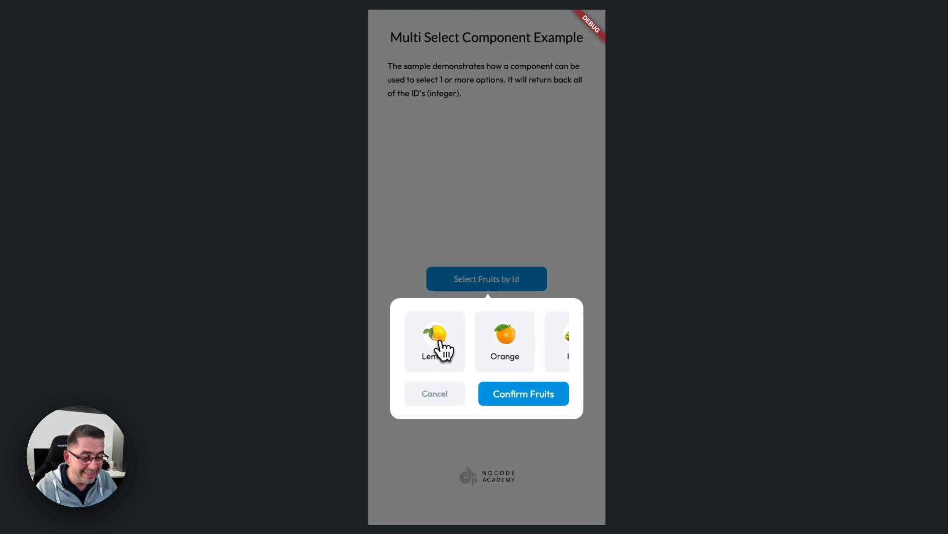
{"action": "left_click", "coordinate": [508, 349]}
{"action": "mouse_move", "coordinate": [509, 350]}
{"action": "left_mouse_down"}
{"action": "mouse_move", "coordinate": [487, 355]}
{"action": "mouse_move", "coordinate": [524, 356]}
{"action": "mouse_move", "coordinate": [467, 345]}
{"action": "mouse_move", "coordinate": [497, 344]}
{"action": "left_mouse_up"}
{"action": "left_click", "coordinate": [538, 347]}
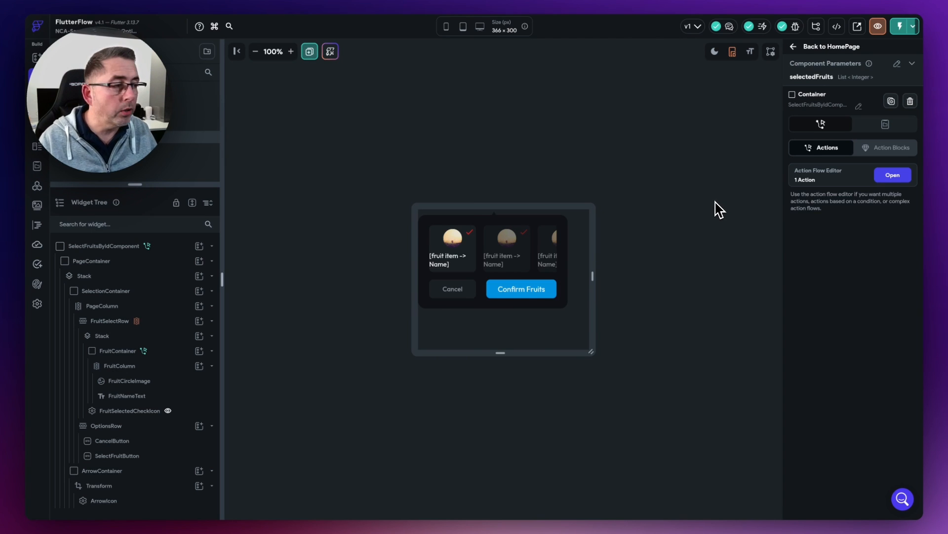
Step: Back in the component editor, add a SelectFruitsByIdComponent parameter named onSelectActionCallback with the type Action
{"action": "left_click", "coordinate": [897, 64]}
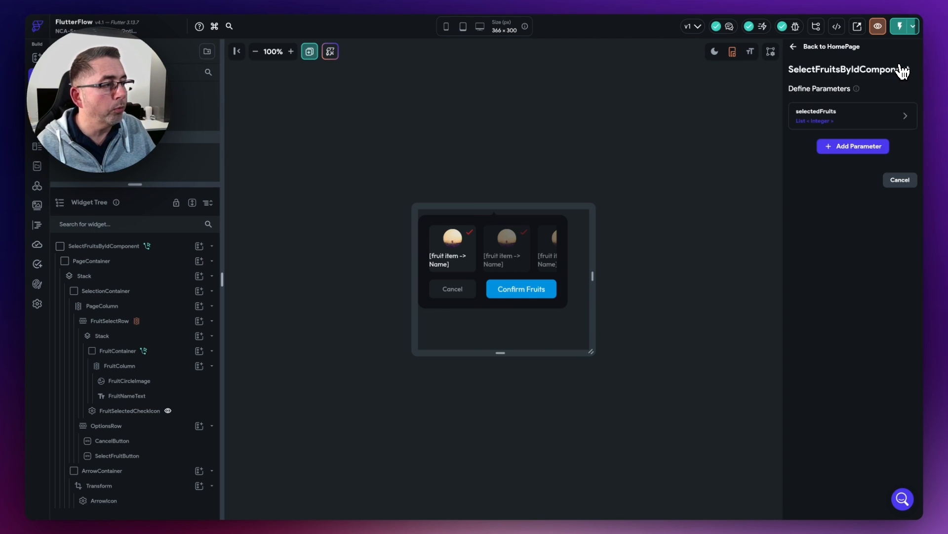
{"action": "left_click", "coordinate": [868, 150]}
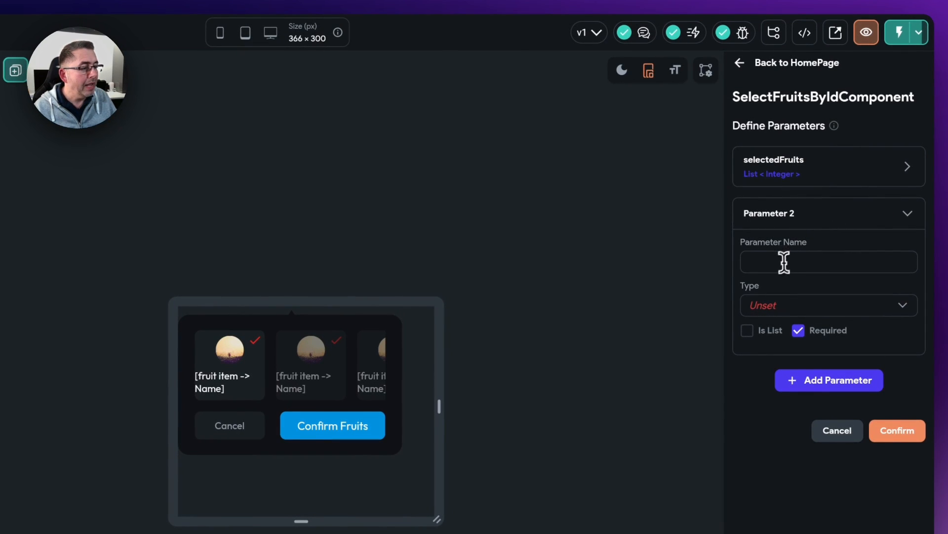
{"action": "left_click", "coordinate": [784, 262]}
{"action": "type", "text": "onSelectActionCallback"}
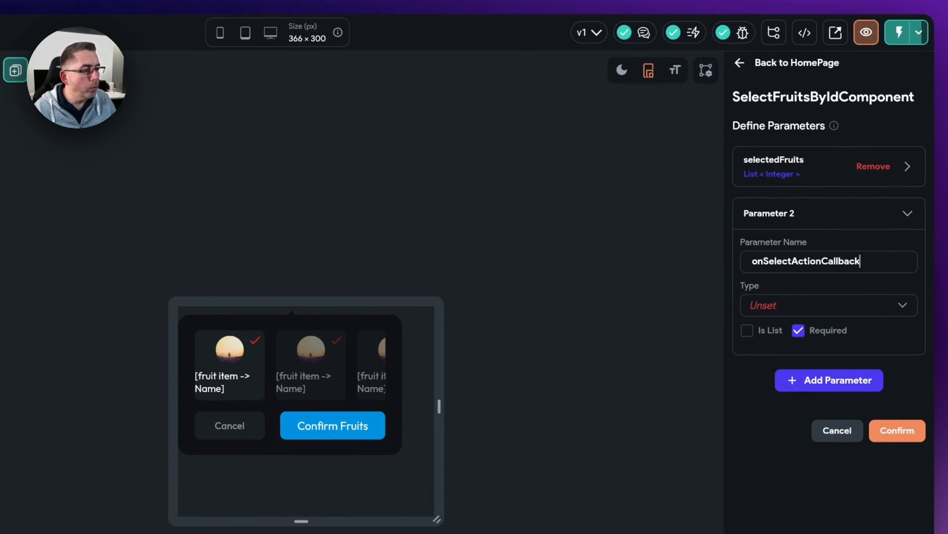
{"action": "left_click", "coordinate": [777, 310]}
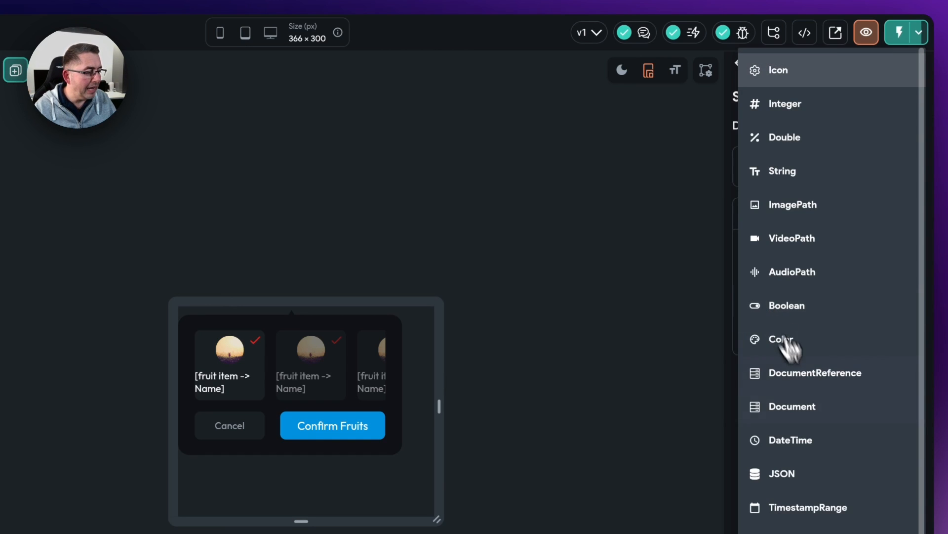
{"action": "scroll", "coordinate": [785, 341], "scroll_direction": "down", "scroll_amount": 1}
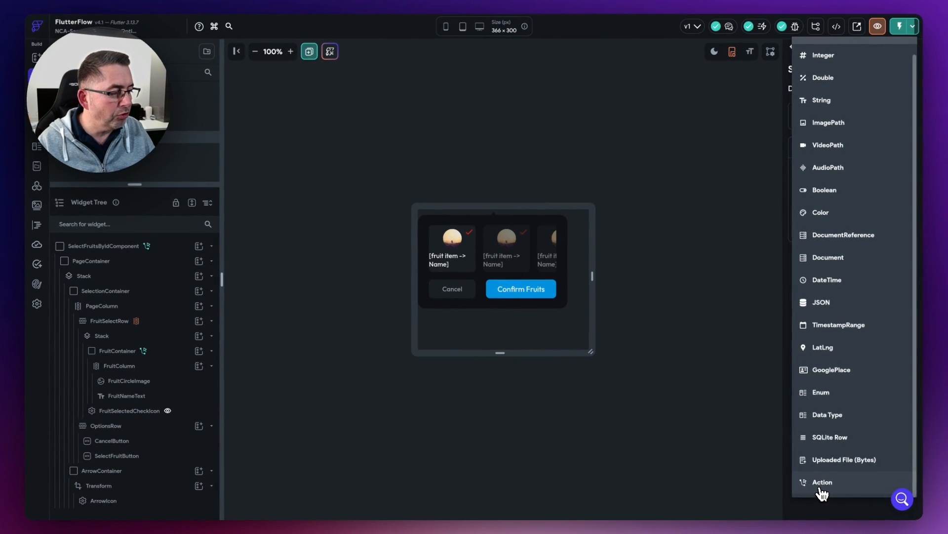
{"action": "left_click", "coordinate": [821, 483]}
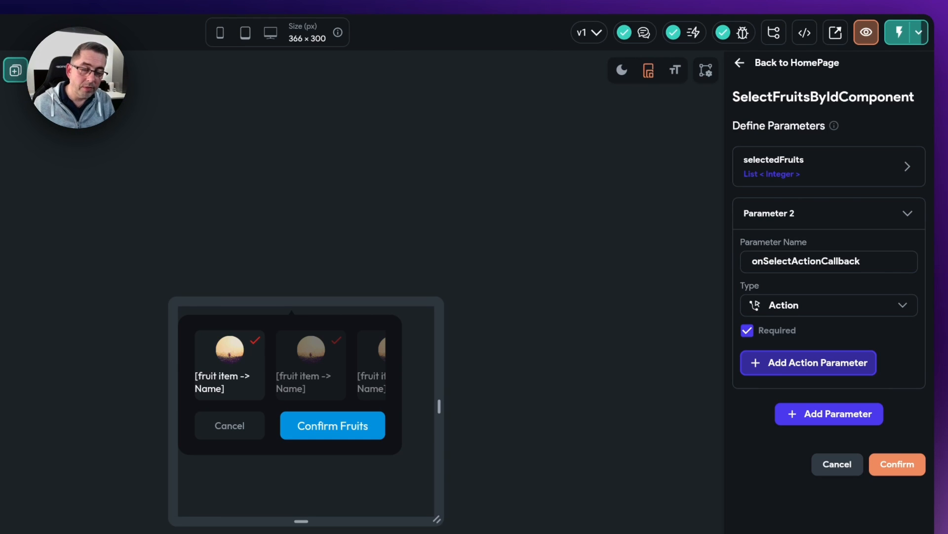
Step: Add an action parameter named selectedFruits to the callback as a list of Integer and confirm the component parameters
{"action": "left_click", "coordinate": [802, 363]}
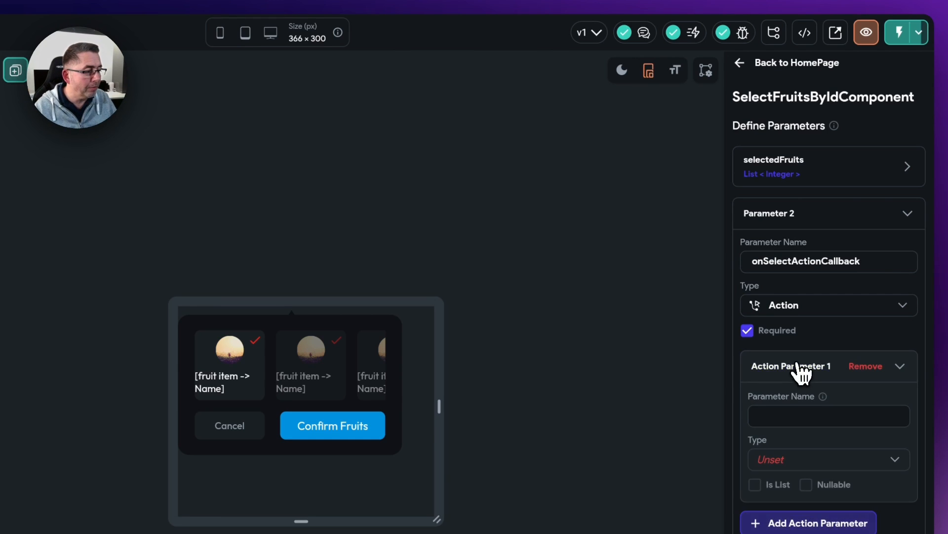
{"action": "type", "text": "selectedFruits"}
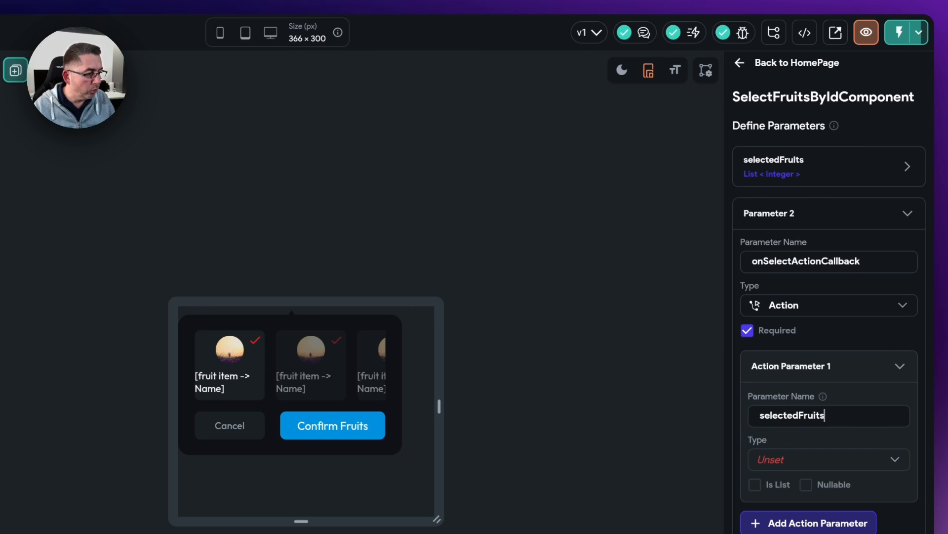
{"action": "left_click", "coordinate": [787, 459]}
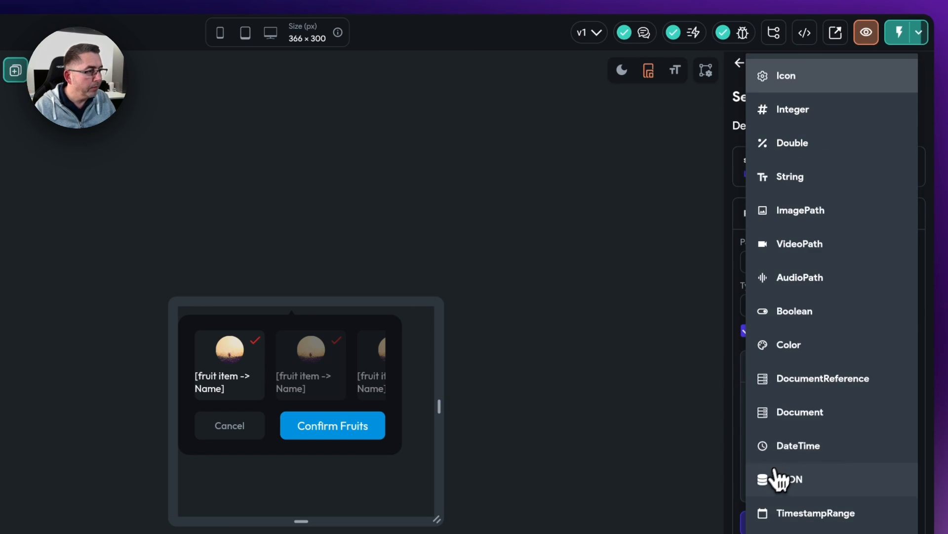
{"action": "left_click", "coordinate": [793, 111]}
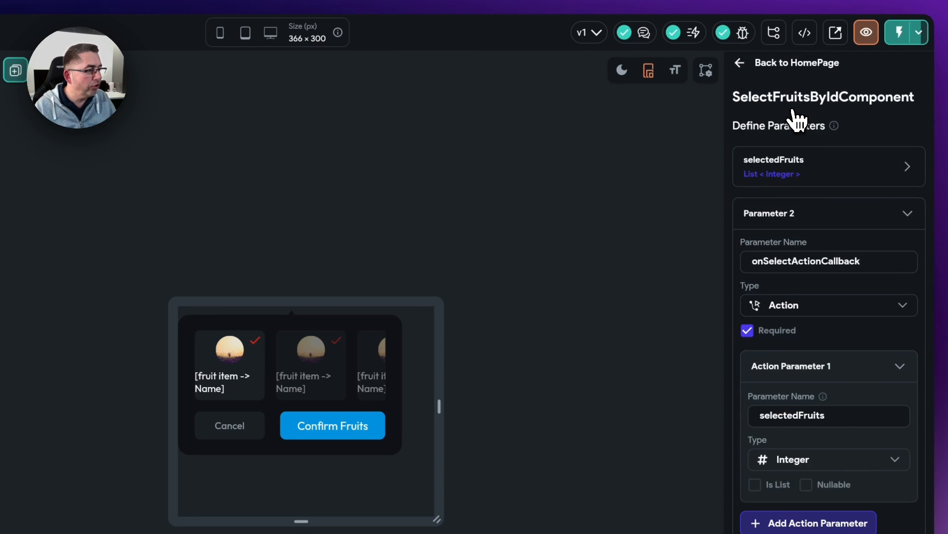
{"action": "left_click", "coordinate": [756, 484]}
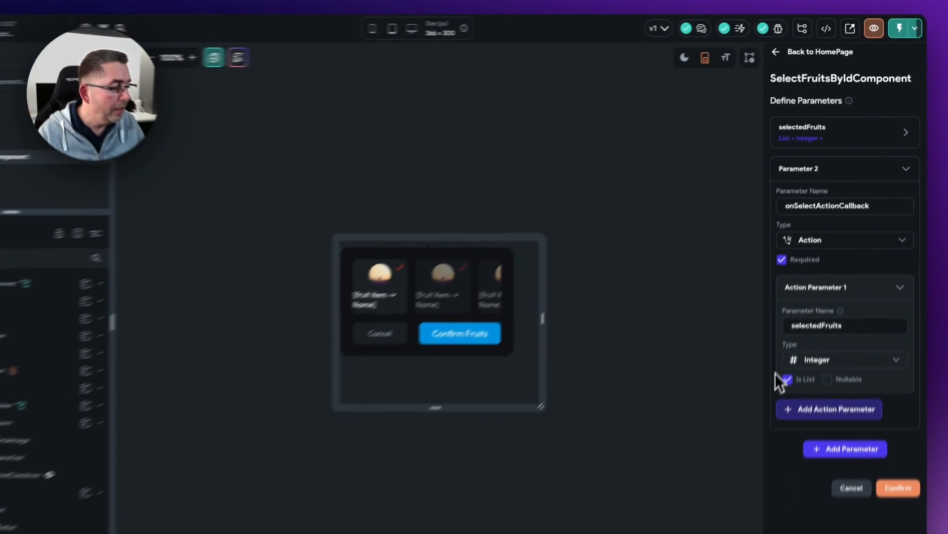
{"action": "left_click", "coordinate": [898, 488]}
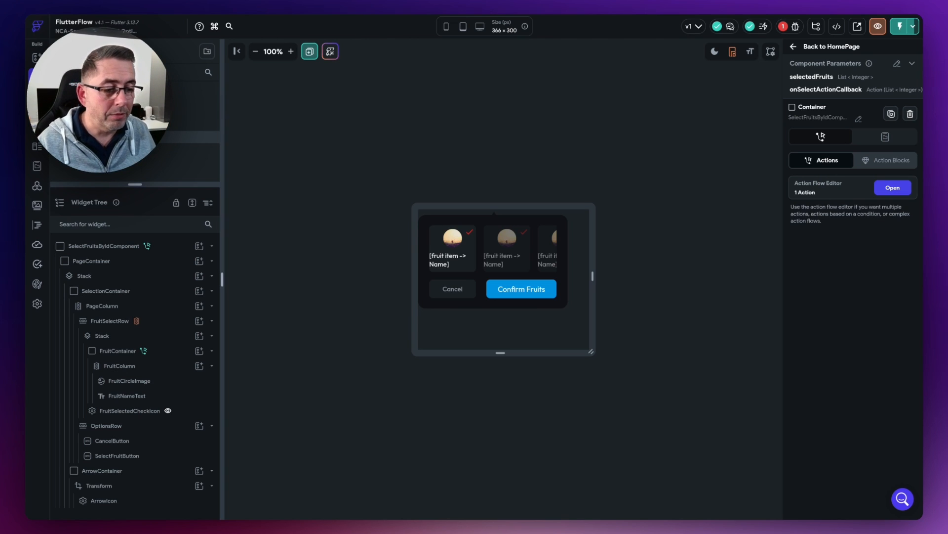
Step: Give the Confirm Fruits button an on-tap Execute Callback action that runs onSelectActionCallback
{"action": "left_click", "coordinate": [532, 295]}
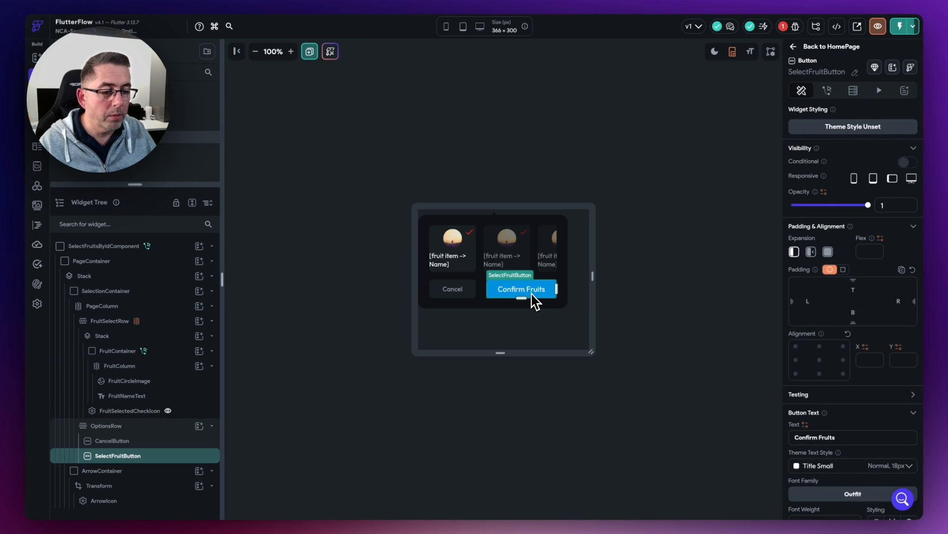
{"action": "left_click", "coordinate": [828, 90]}
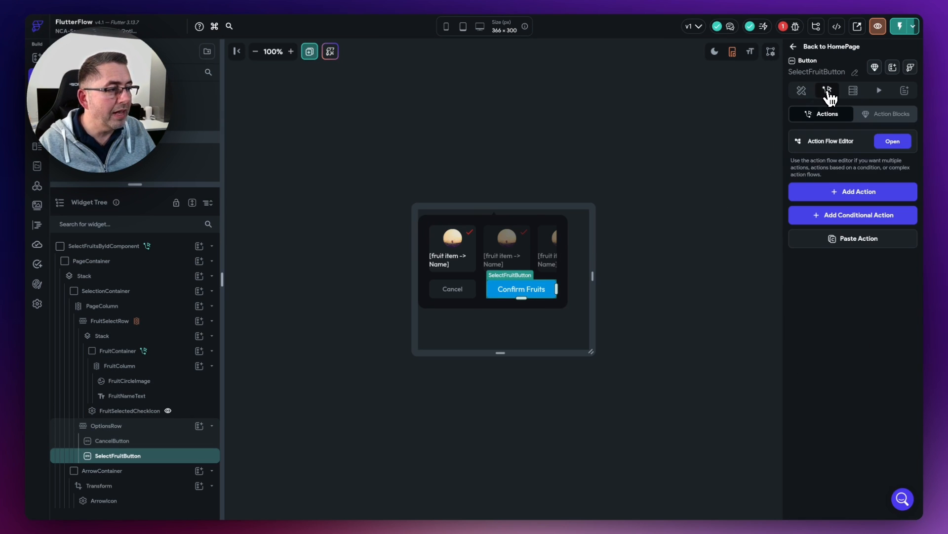
{"action": "left_click", "coordinate": [894, 142]}
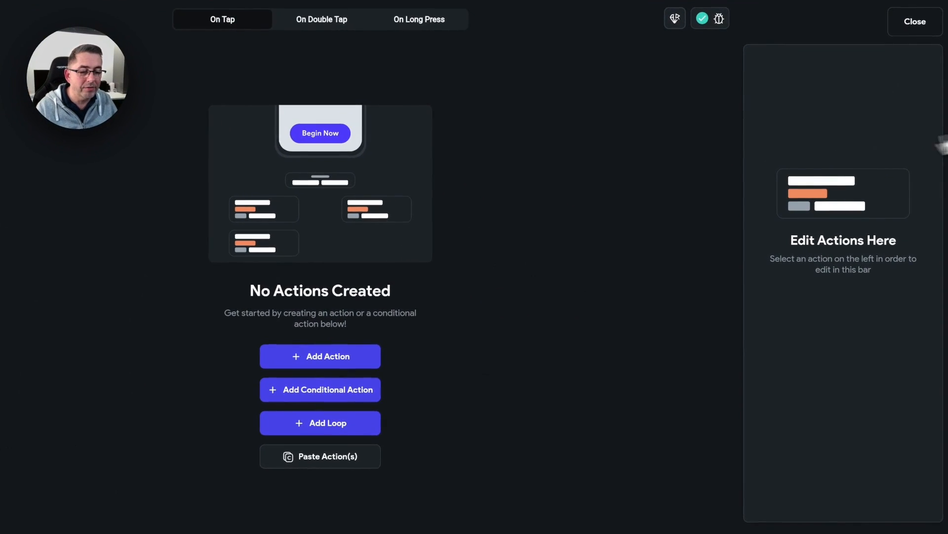
{"action": "left_click", "coordinate": [325, 365]}
{"action": "left_click", "coordinate": [804, 144]}
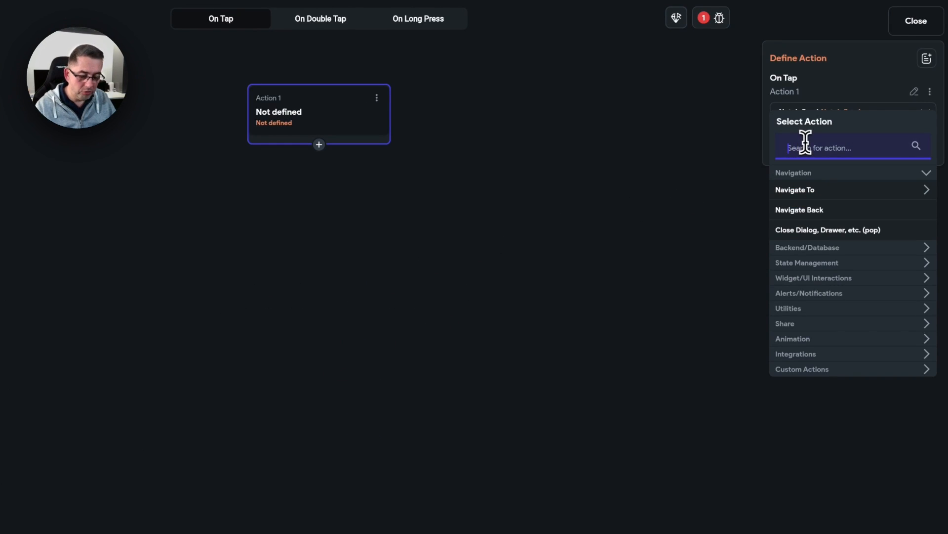
{"action": "type", "text": "exec"}
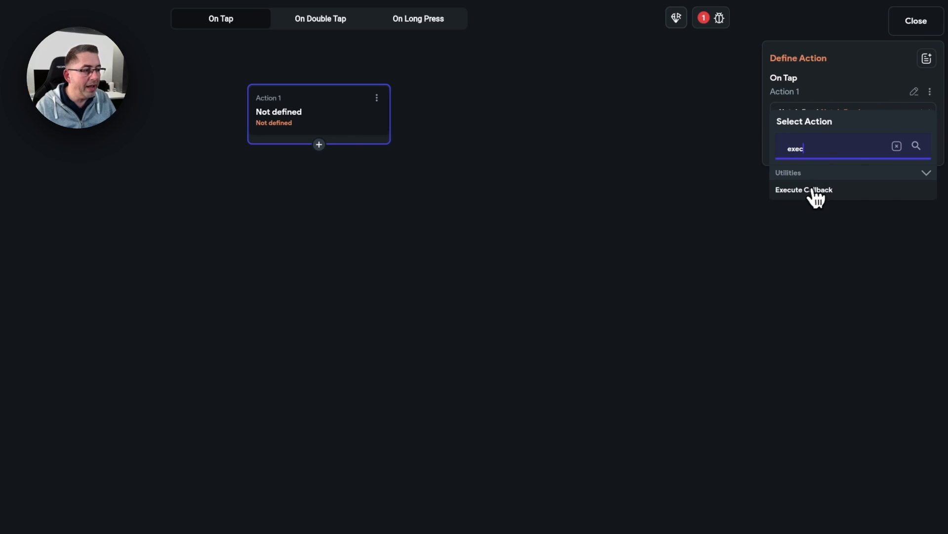
{"action": "left_click", "coordinate": [806, 190]}
{"action": "left_click", "coordinate": [795, 155]}
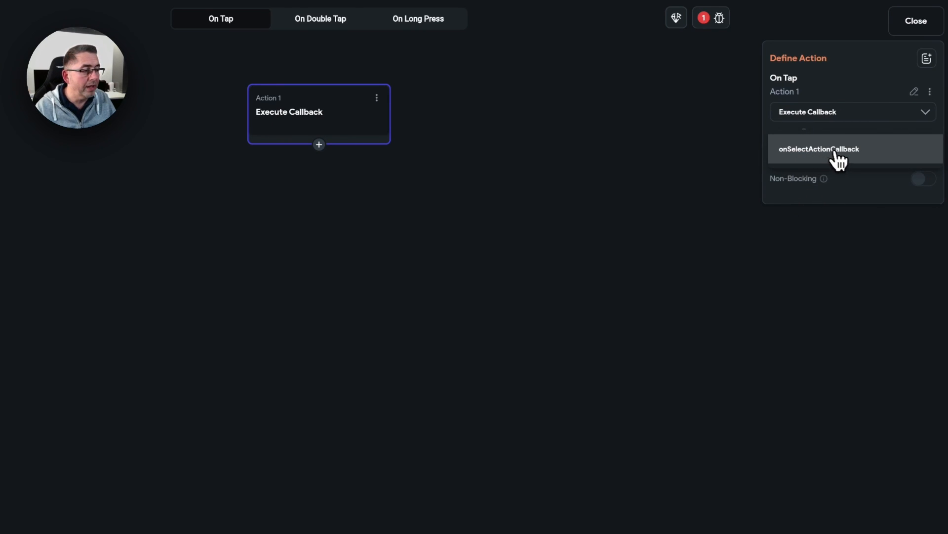
{"action": "left_click", "coordinate": [818, 151]}
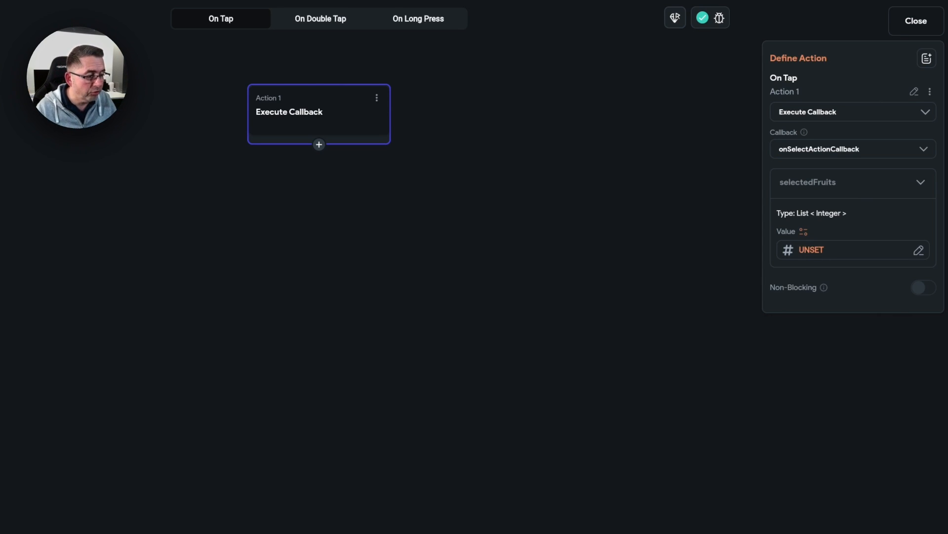
Step: Set the callback's selectedFruits value to the selectedFruits component state variable
{"action": "left_click", "coordinate": [811, 255]}
{"action": "scroll", "coordinate": [642, 412], "scroll_direction": "down", "scroll_amount": 1}
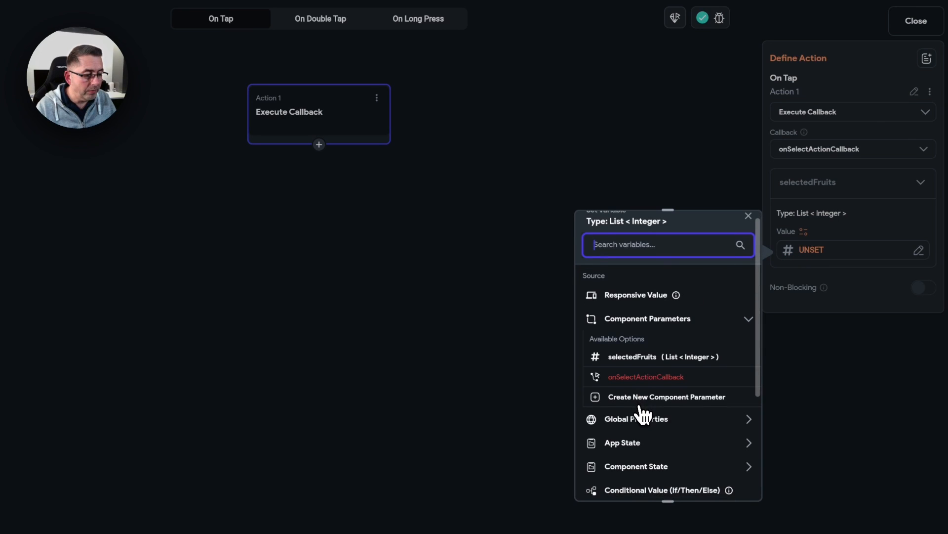
{"action": "left_click", "coordinate": [642, 466]}
{"action": "scroll", "coordinate": [645, 452], "scroll_direction": "down", "scroll_amount": 2}
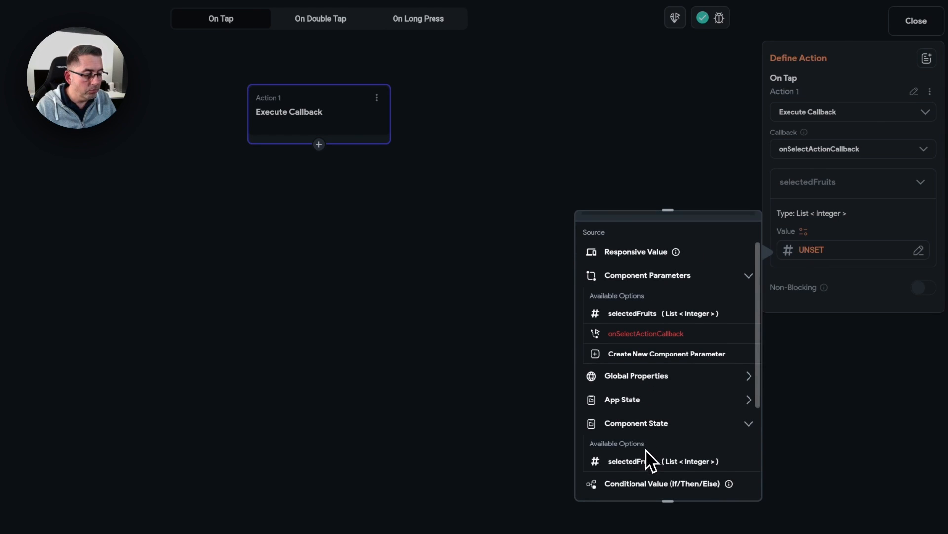
{"action": "left_click", "coordinate": [609, 456]}
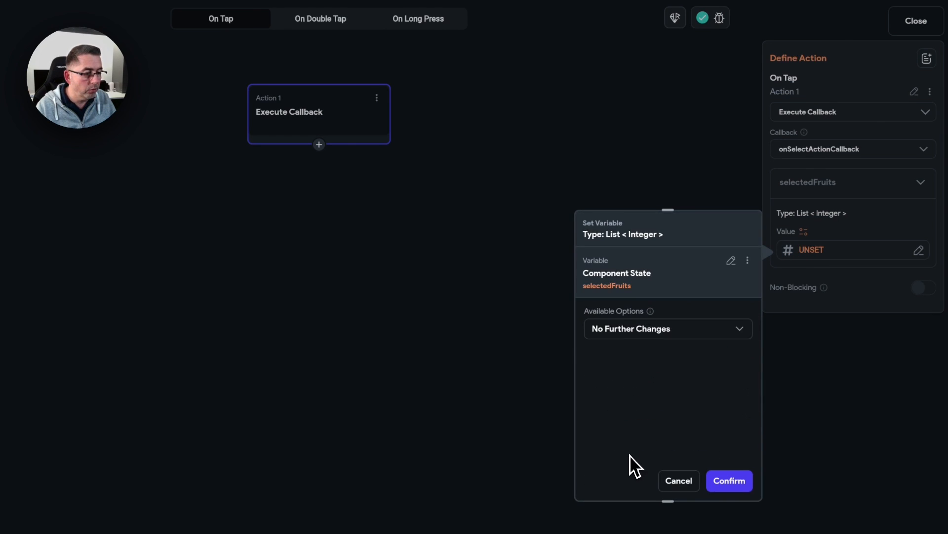
{"action": "left_click", "coordinate": [730, 480]}
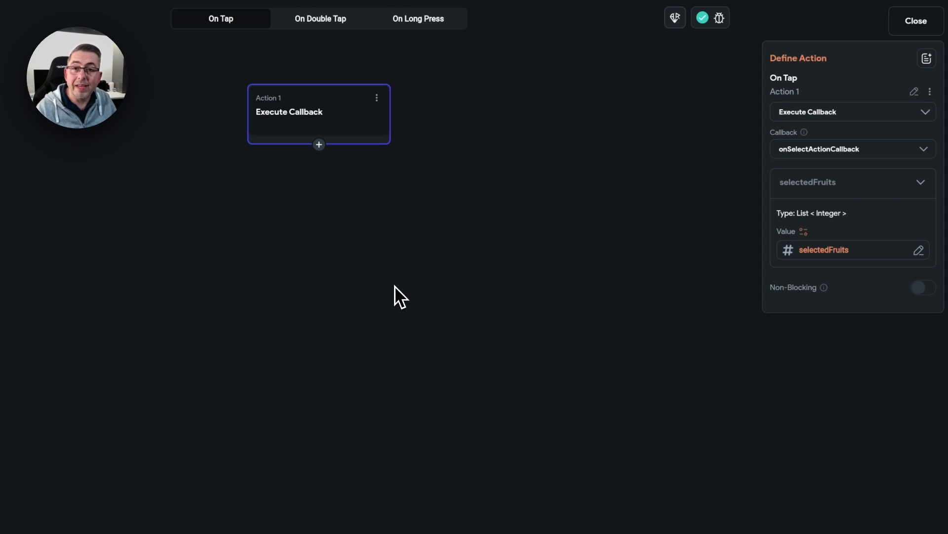
Step: Add a second action that closes the dialog after the callback, and leave the action flow editor
{"action": "left_click", "coordinate": [319, 145]}
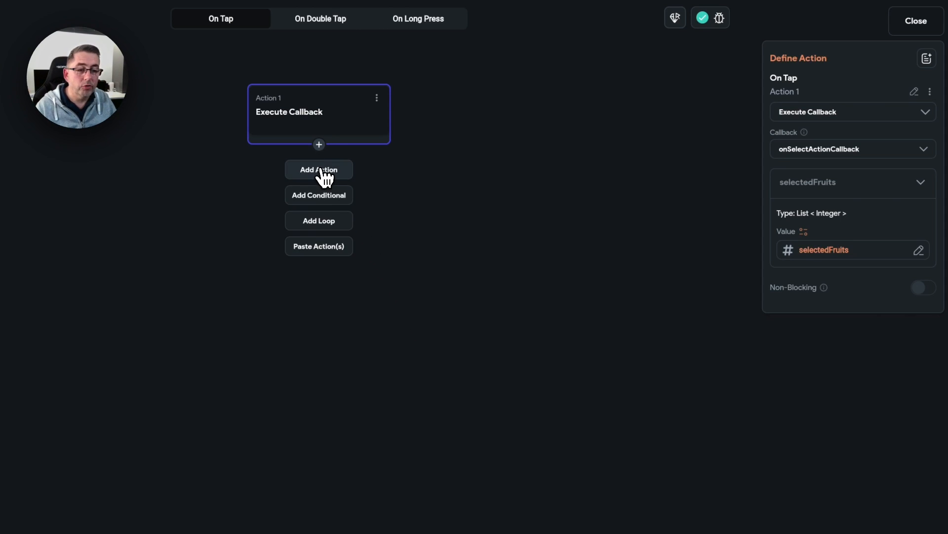
{"action": "left_click", "coordinate": [320, 169]}
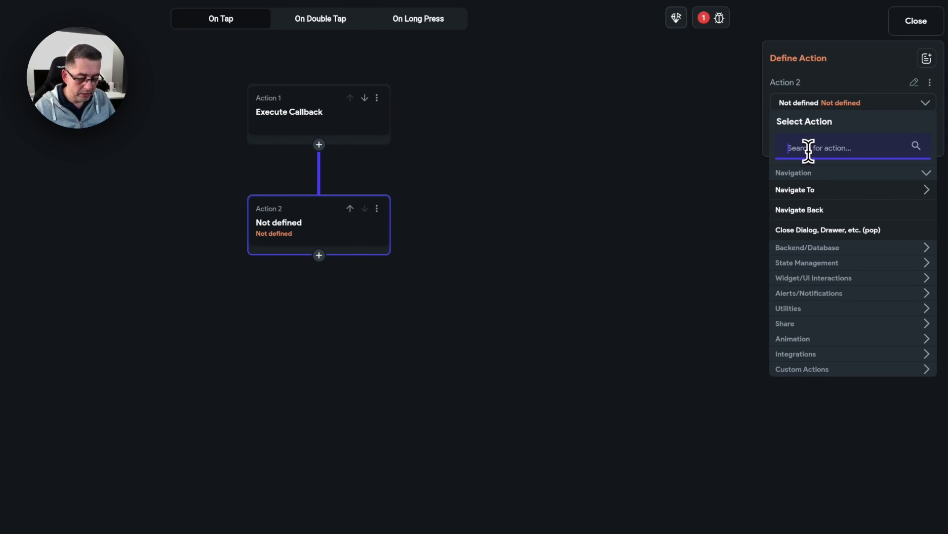
{"action": "type", "text": "close"}
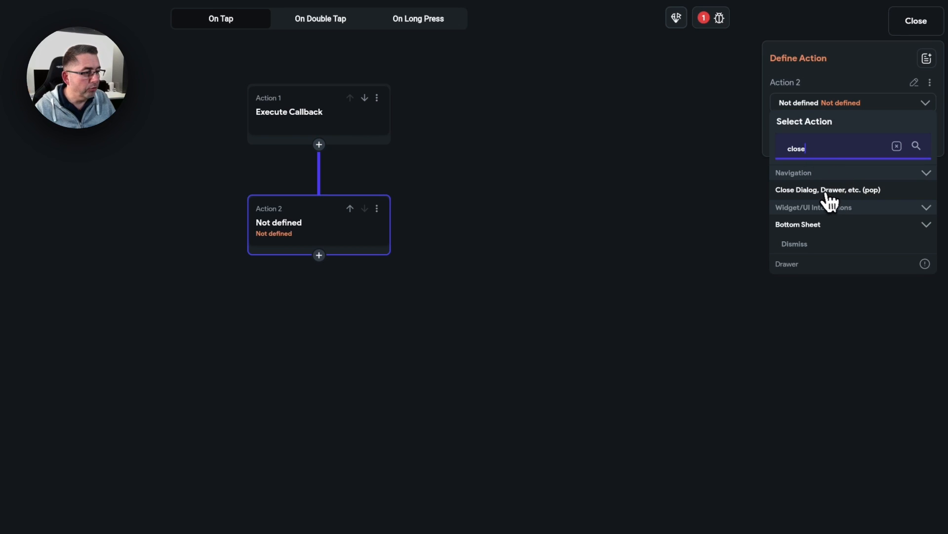
{"action": "left_click", "coordinate": [831, 193]}
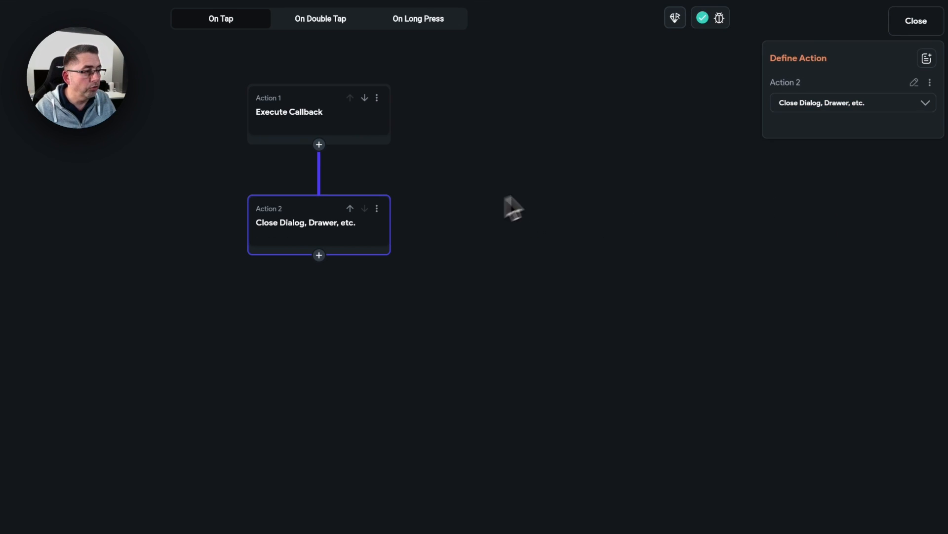
{"action": "left_click", "coordinate": [916, 21]}
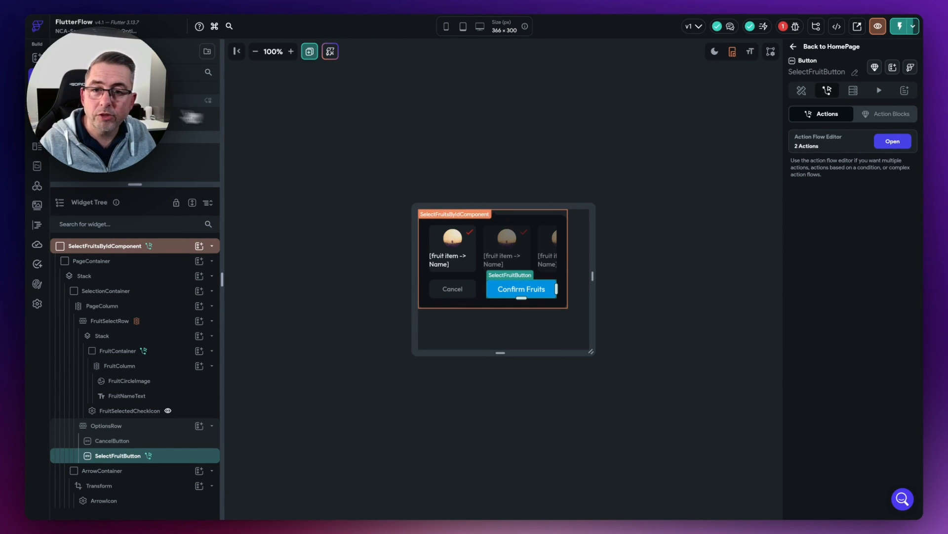
Step: On HomePage, pass onSelectActionCallback to the dialog of the Select Fruits by Id button and open its action flow
{"action": "left_click", "coordinate": [129, 100]}
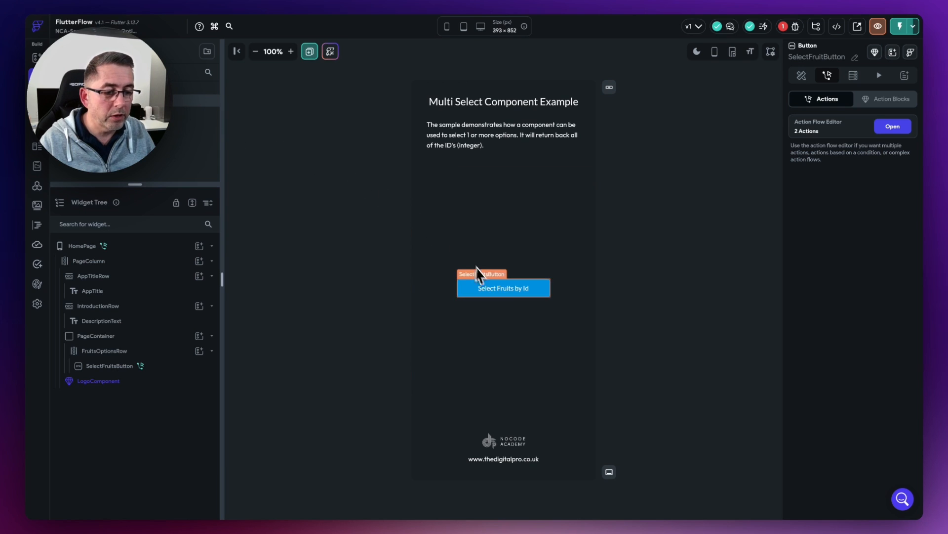
{"action": "left_click", "coordinate": [491, 295]}
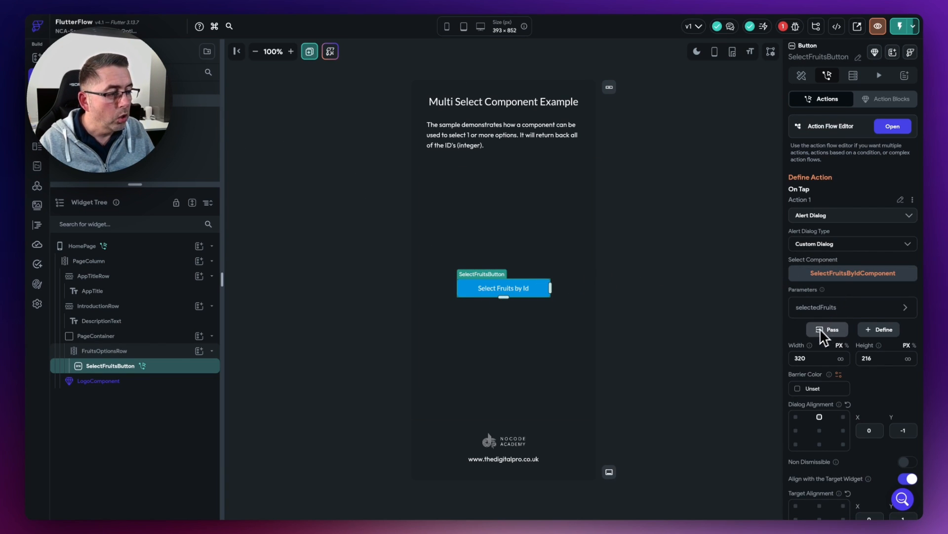
{"action": "scroll", "coordinate": [848, 328], "scroll_direction": "down", "scroll_amount": 1}
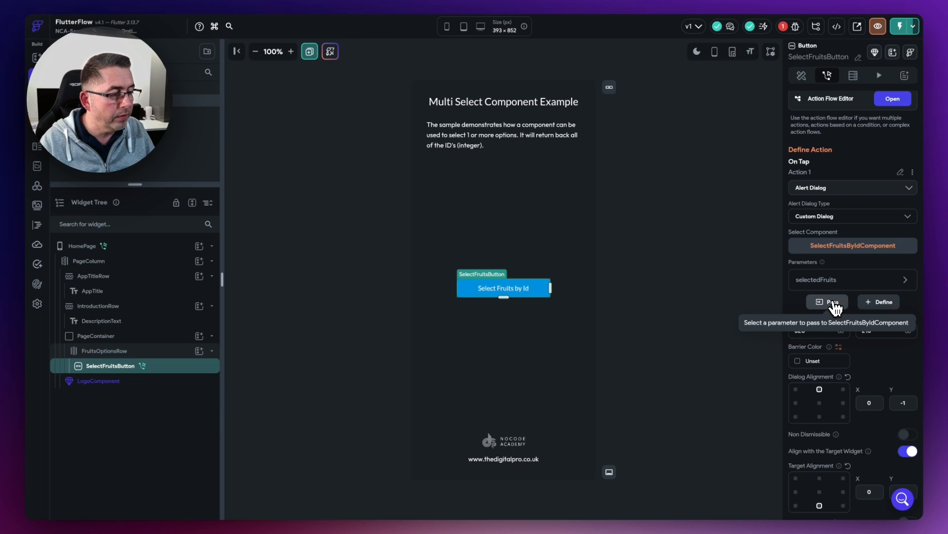
{"action": "left_click", "coordinate": [834, 304]}
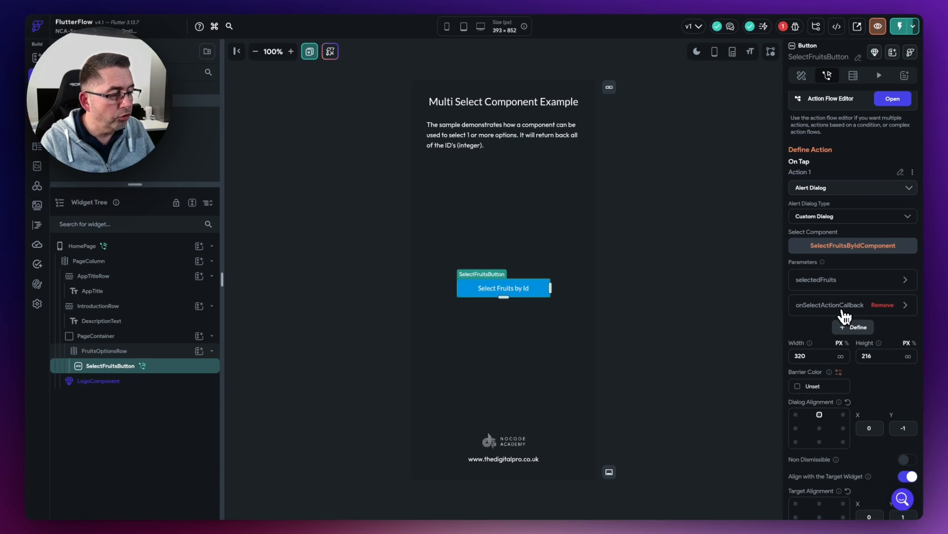
{"action": "left_click", "coordinate": [840, 305]}
{"action": "scroll", "coordinate": [839, 313], "scroll_direction": "down", "scroll_amount": 1}
{"action": "scroll", "coordinate": [838, 313], "scroll_direction": "down", "scroll_amount": 2}
{"action": "left_click", "coordinate": [891, 333]}
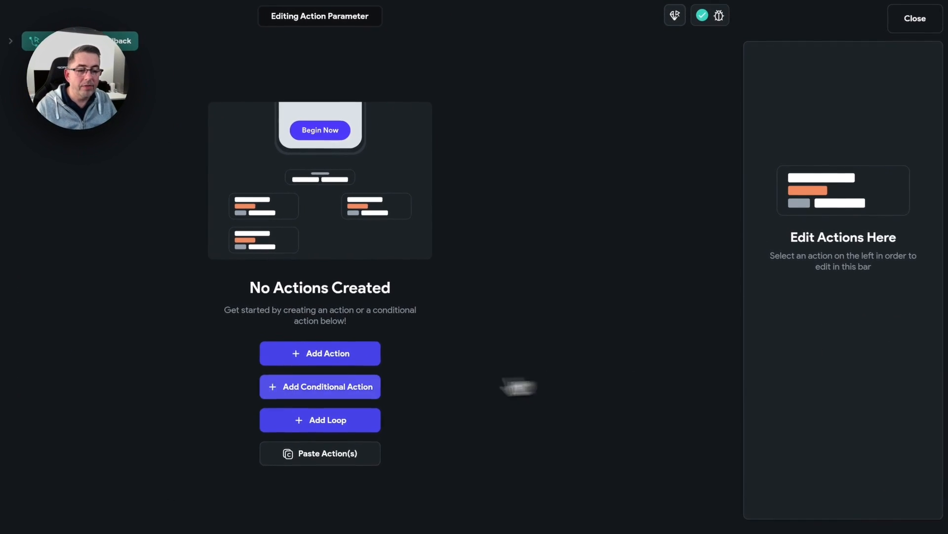
Step: Add an Update Page State action to the onSelectActionCallback flow
{"action": "left_click", "coordinate": [321, 359]}
{"action": "left_click", "coordinate": [816, 146]}
{"action": "type", "text": "state"}
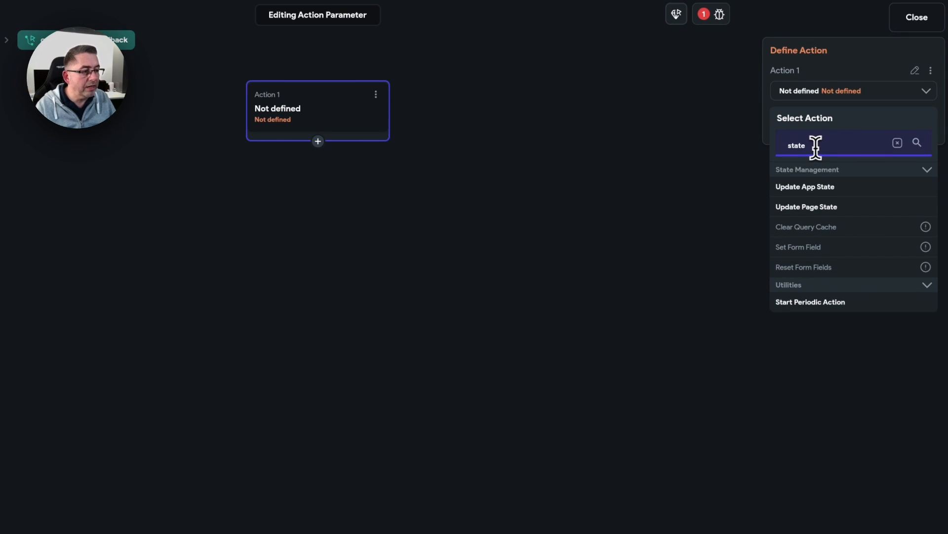
{"action": "left_click", "coordinate": [809, 208]}
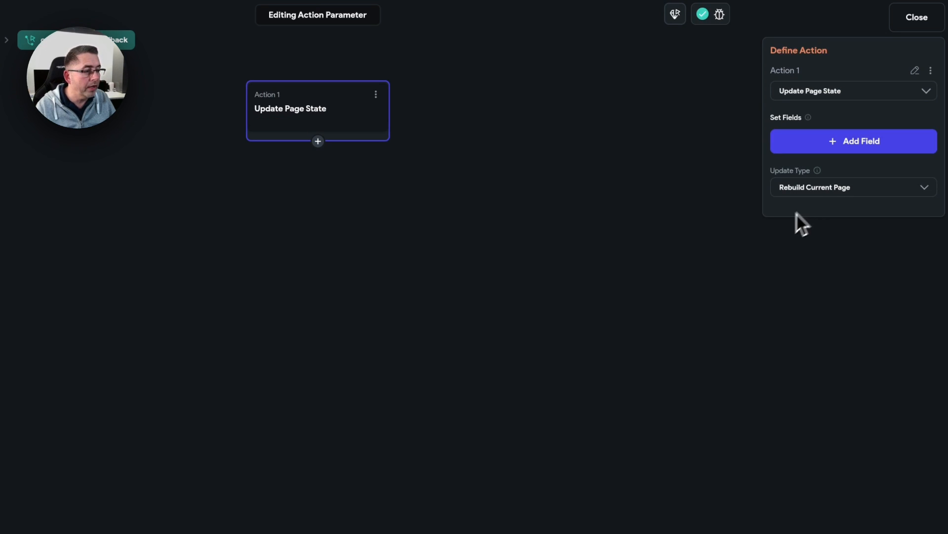
Step: Add the selectedFruits field to the Update Page State action with the Set Value update type
{"action": "left_click", "coordinate": [834, 144]}
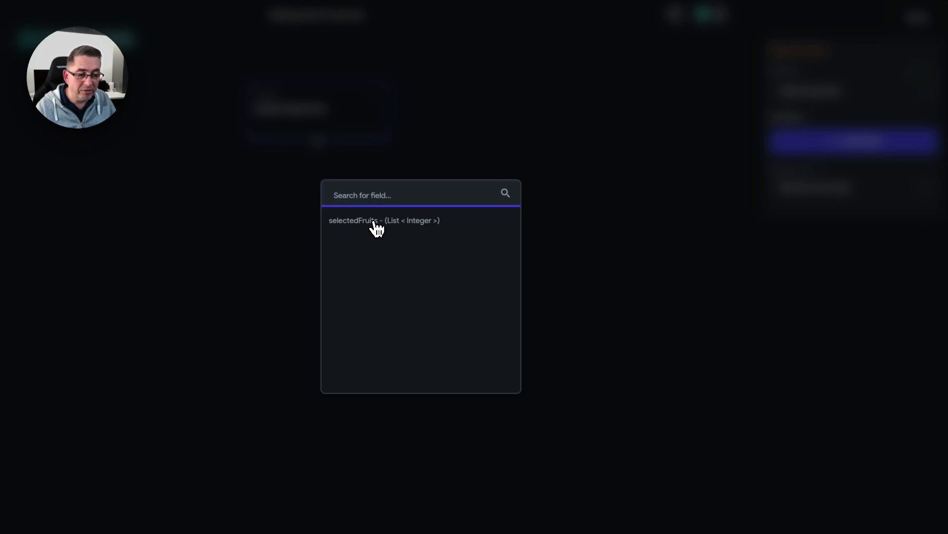
{"action": "left_click", "coordinate": [374, 221]}
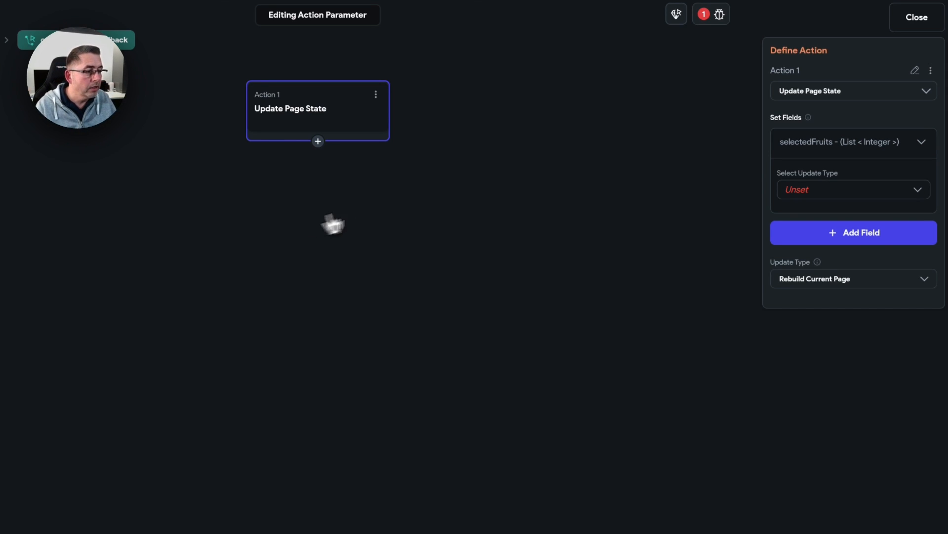
{"action": "left_click", "coordinate": [820, 195]}
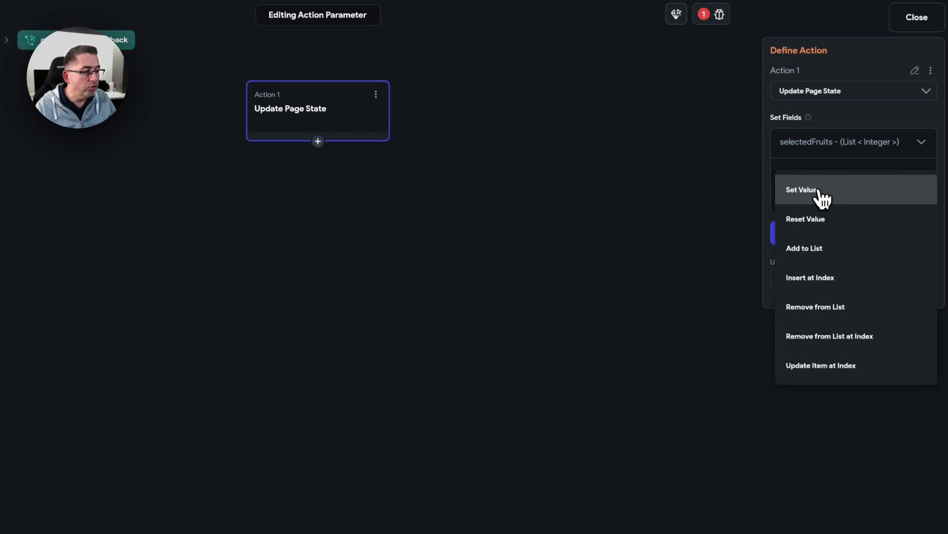
{"action": "left_click", "coordinate": [810, 192]}
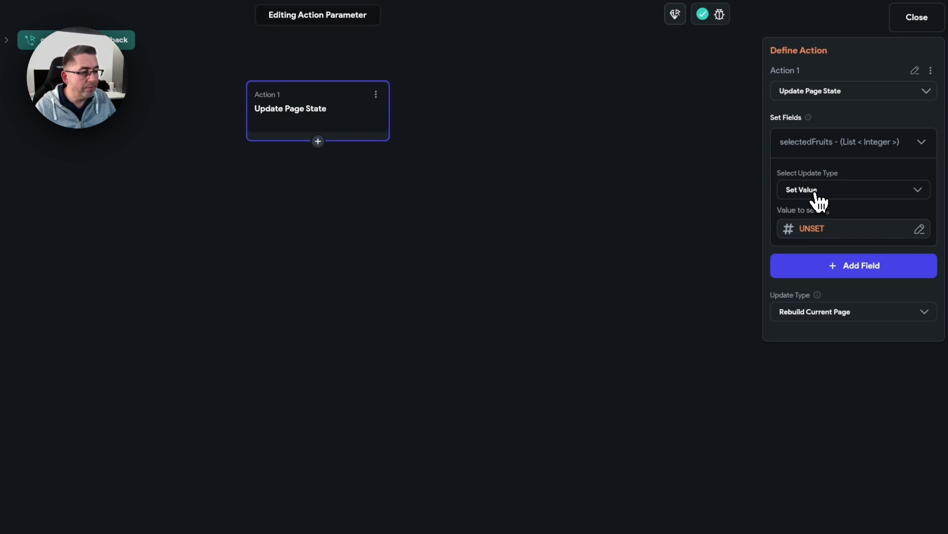
Step: Set the field's value to the selectedFruits action parameter without further changes, and leave the action flow editor
{"action": "left_click", "coordinate": [812, 231]}
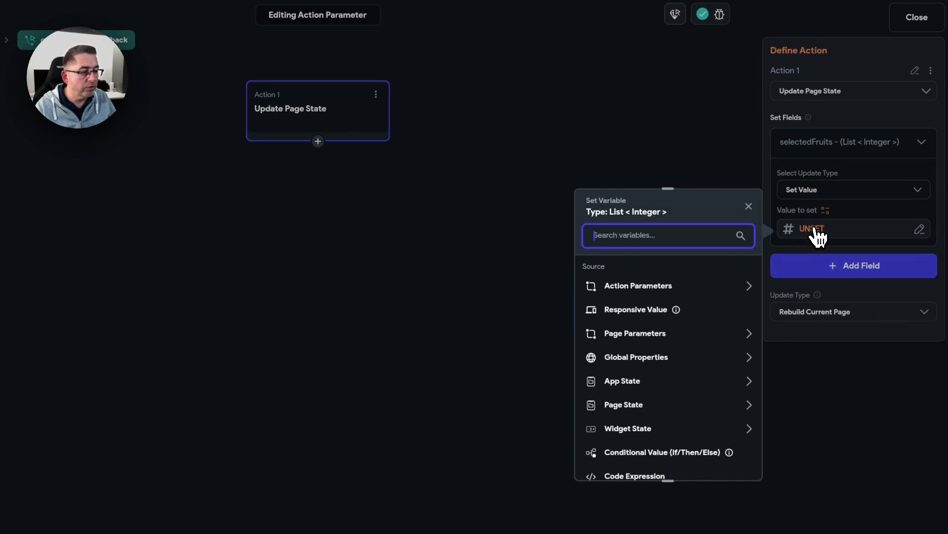
{"action": "left_click", "coordinate": [640, 289]}
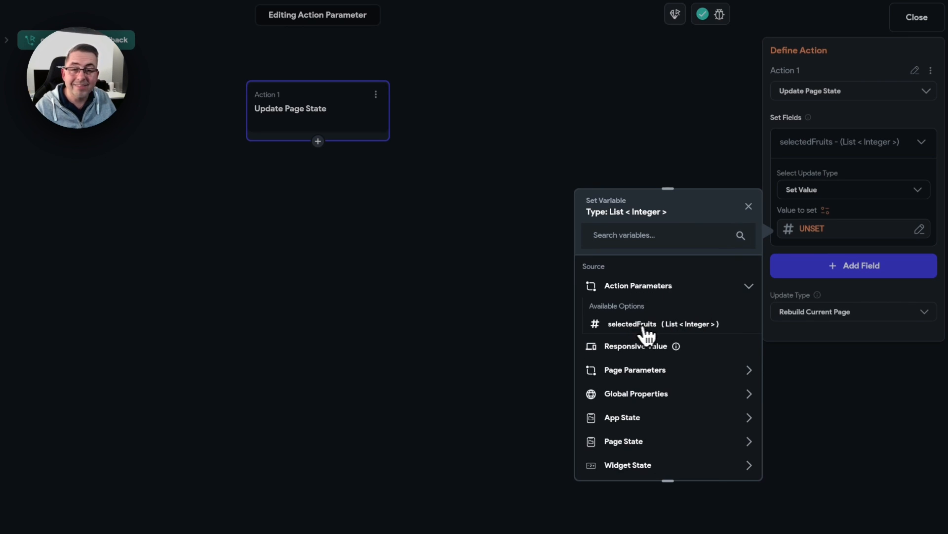
{"action": "left_click", "coordinate": [670, 328]}
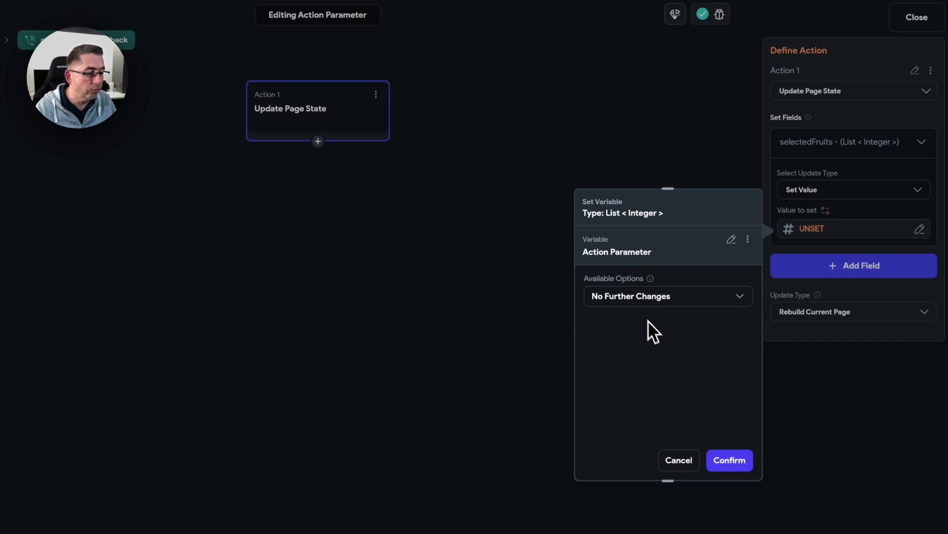
{"action": "left_click", "coordinate": [730, 459]}
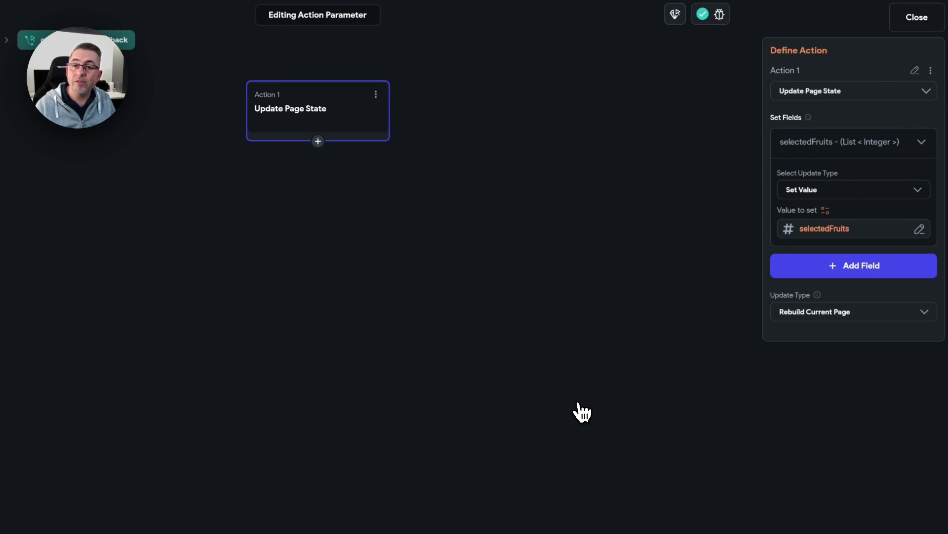
{"action": "left_click", "coordinate": [900, 27]}
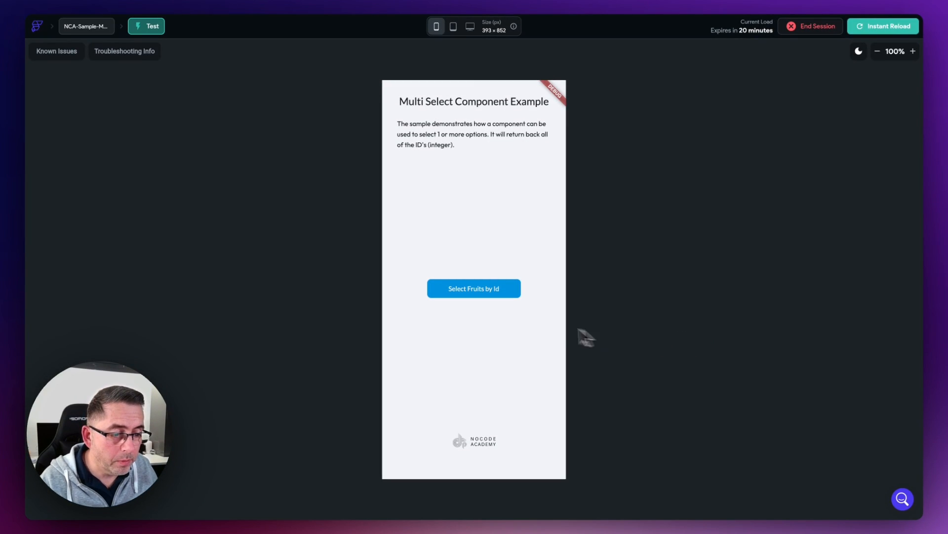
Step: In the test session, open the fruit dialog from Select Fruits by Id, choose Lemon and Kiwi, and confirm the fruits
{"action": "left_click", "coordinate": [474, 291]}
{"action": "left_click_drag", "start_coordinate": [496, 325], "coordinate": [466, 342]}
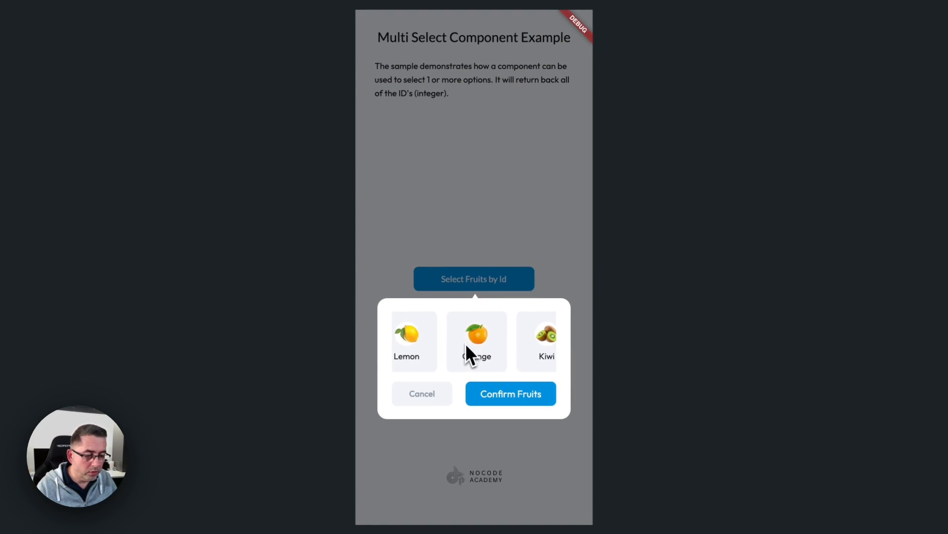
{"action": "left_click", "coordinate": [409, 346]}
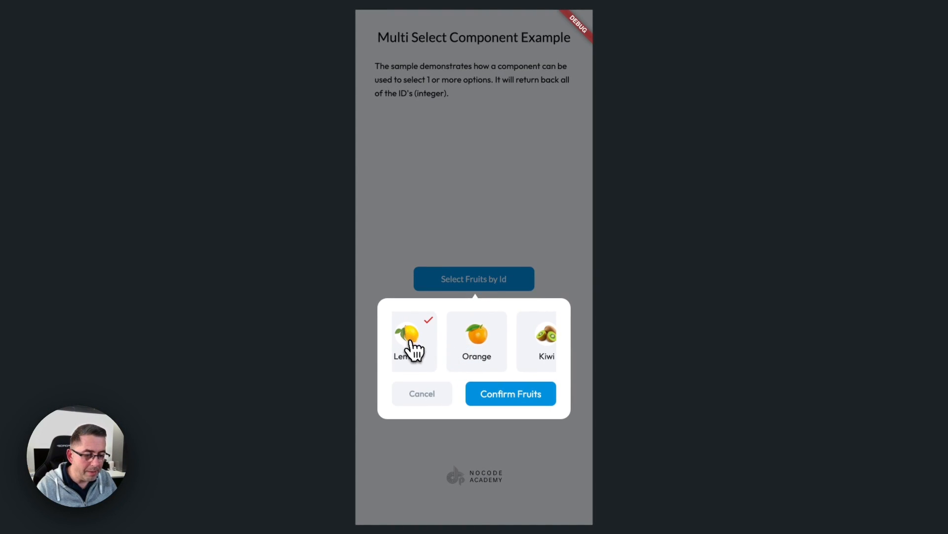
{"action": "left_click", "coordinate": [544, 346]}
{"action": "left_click", "coordinate": [520, 390]}
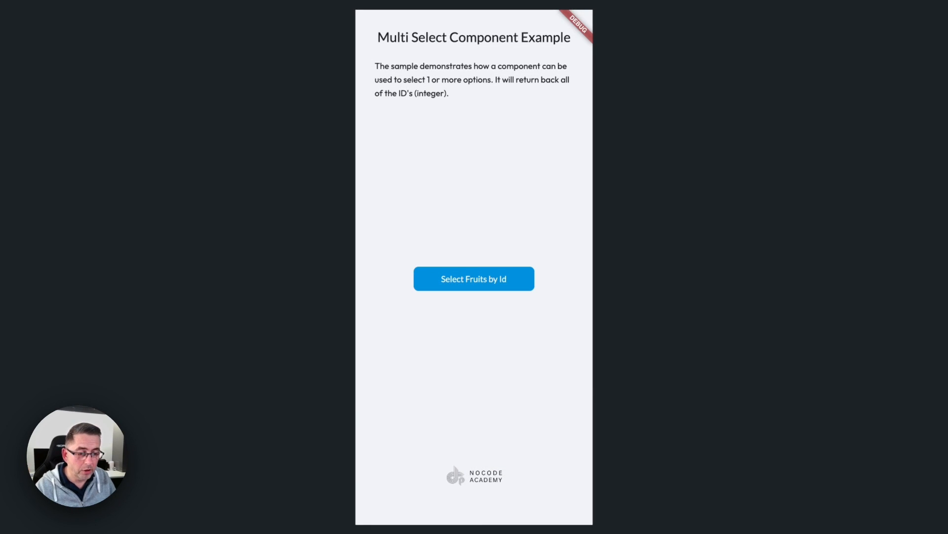
Step: Reopen the fruit dialog, change the selection to Orange only, confirm it, and reopen the dialog to check the retained selection
{"action": "left_click", "coordinate": [473, 281]}
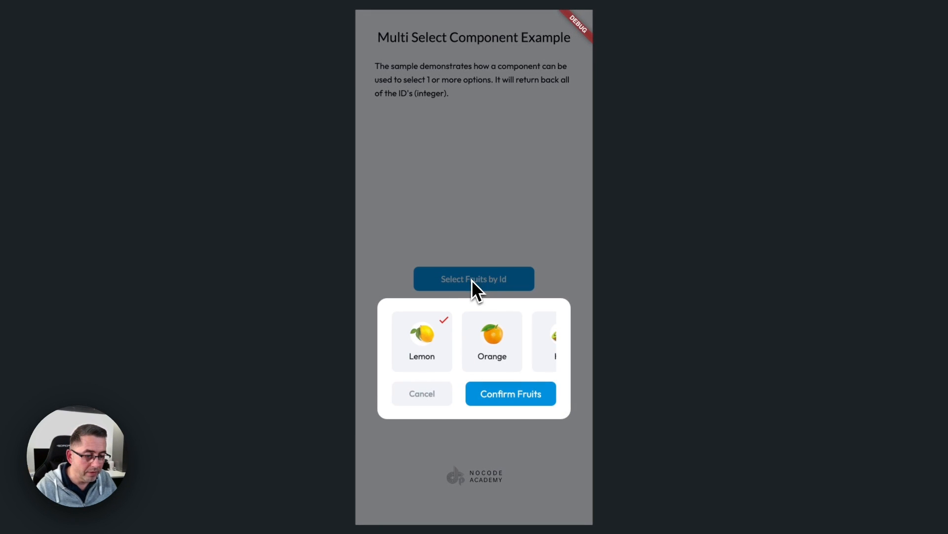
{"action": "left_click_drag", "start_coordinate": [464, 341], "coordinate": [487, 349]}
{"action": "left_click", "coordinate": [429, 345]}
{"action": "left_click", "coordinate": [476, 343]}
{"action": "left_click", "coordinate": [519, 336]}
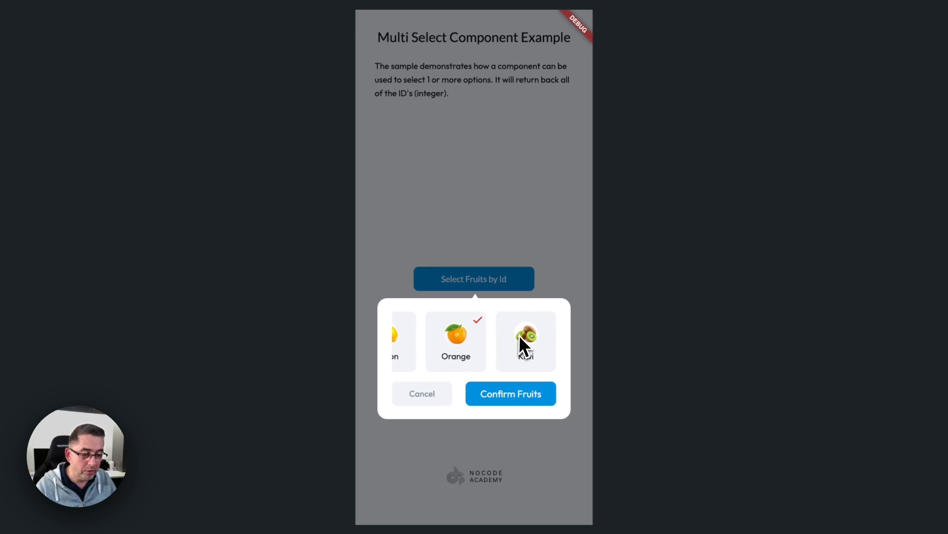
{"action": "left_click", "coordinate": [503, 394]}
{"action": "left_click", "coordinate": [479, 286]}
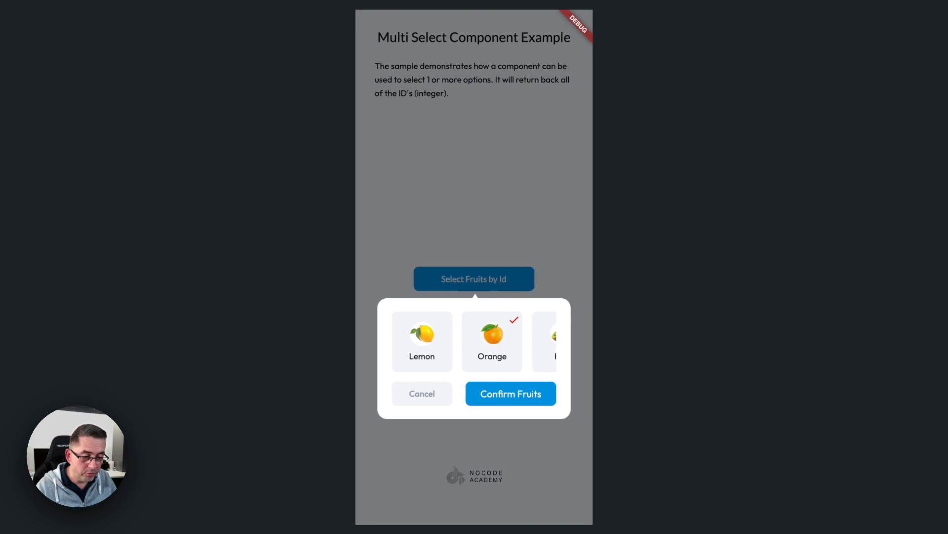
{"action": "left_click_drag", "start_coordinate": [498, 341], "coordinate": [472, 342]}
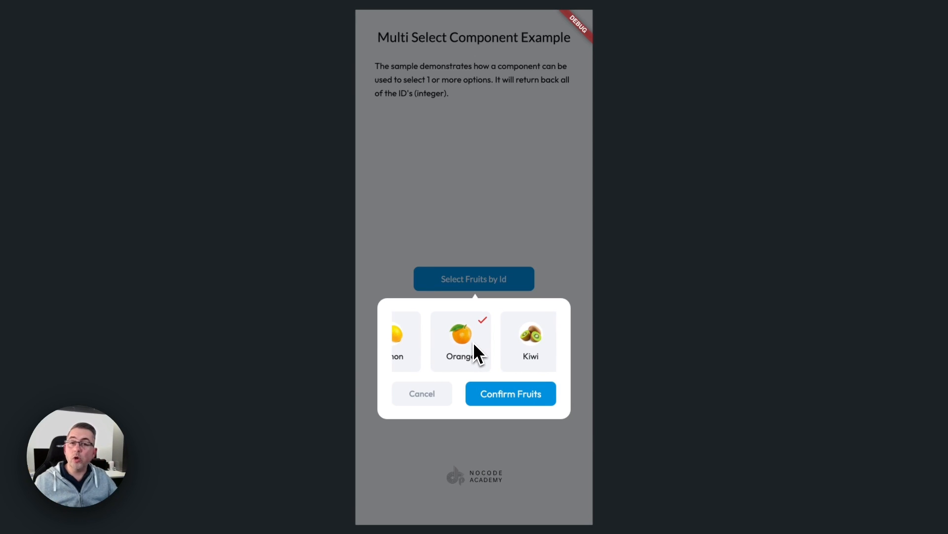